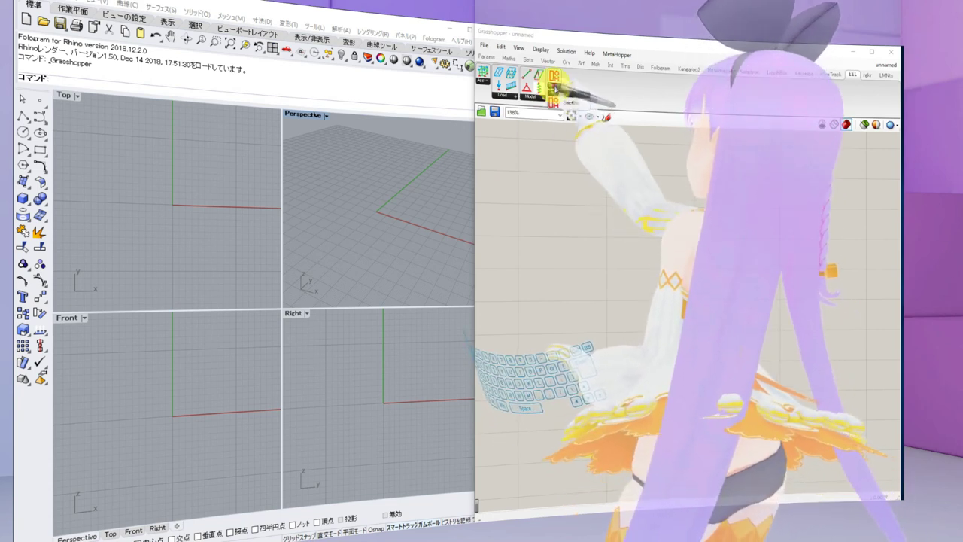
Open the EEL Sample1 definition on the empty canvas
{"action": "left_click", "coordinate": [504, 95]}
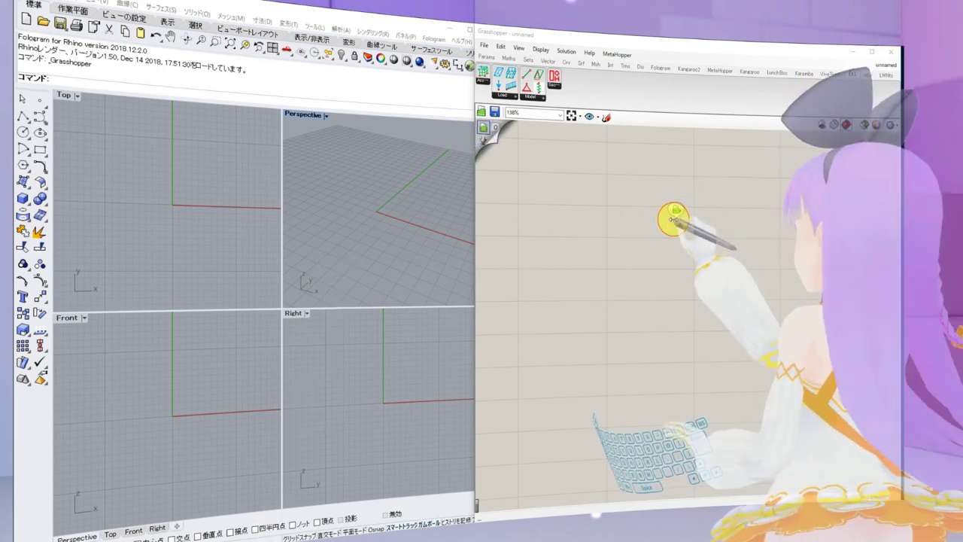
{"action": "left_click_drag", "start_coordinate": [672, 219], "coordinate": [672, 220]}
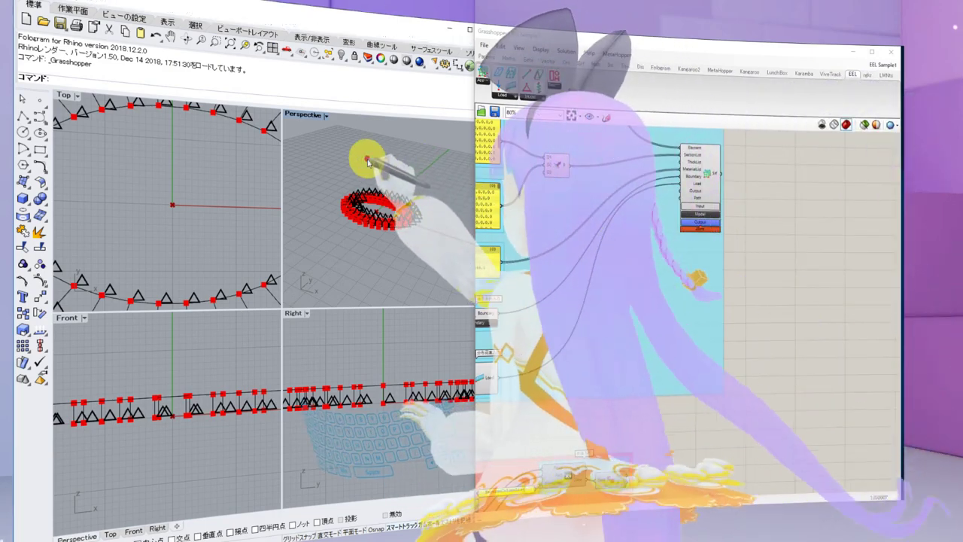
Maximize the Perspective viewport and inspect the elliptical ring frame and its support symbols from several angles
{"action": "right_click_drag", "start_coordinate": [377, 171], "coordinate": [371, 198]}
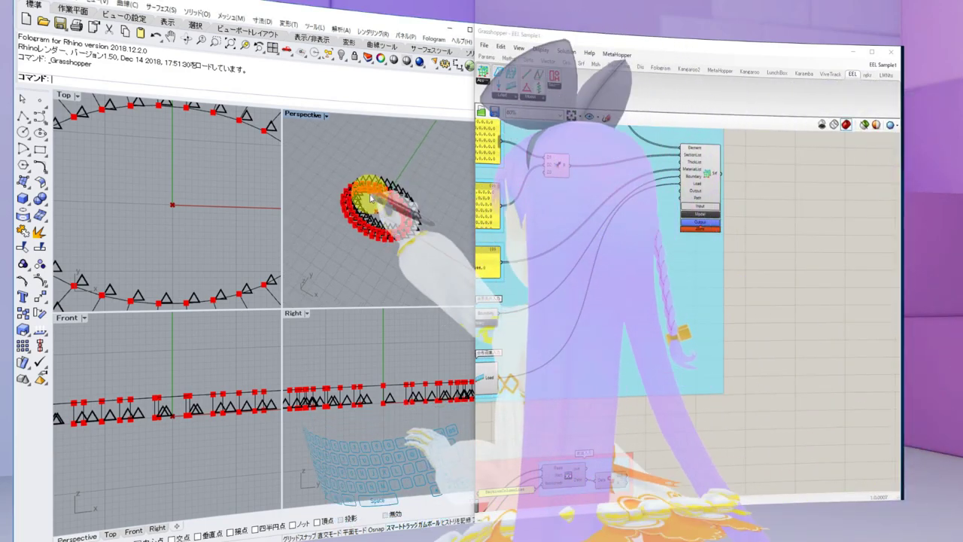
{"action": "scroll", "coordinate": [371, 197], "scroll_direction": "up", "scroll_amount": 7}
{"action": "double_click", "coordinate": [302, 116]}
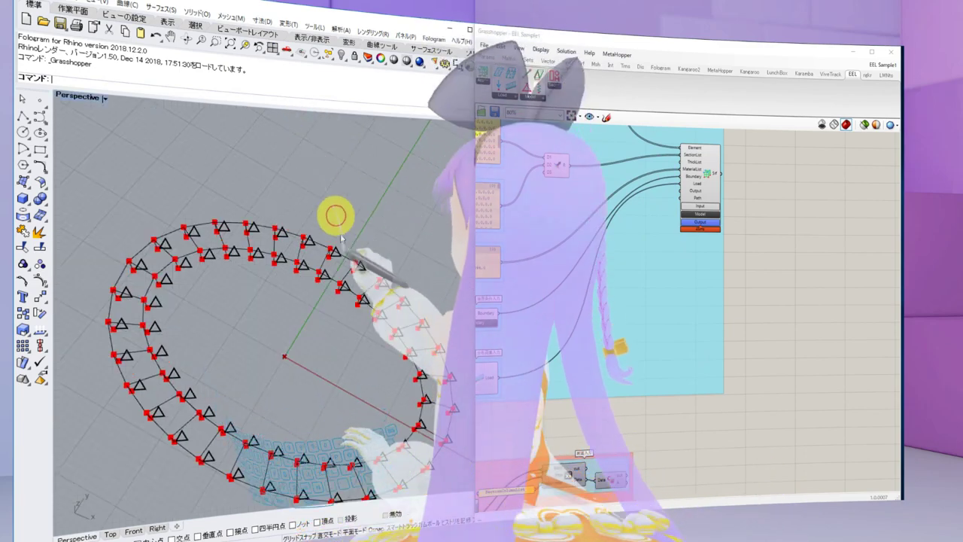
{"action": "right_click_drag", "start_coordinate": [340, 235], "coordinate": [365, 323]}
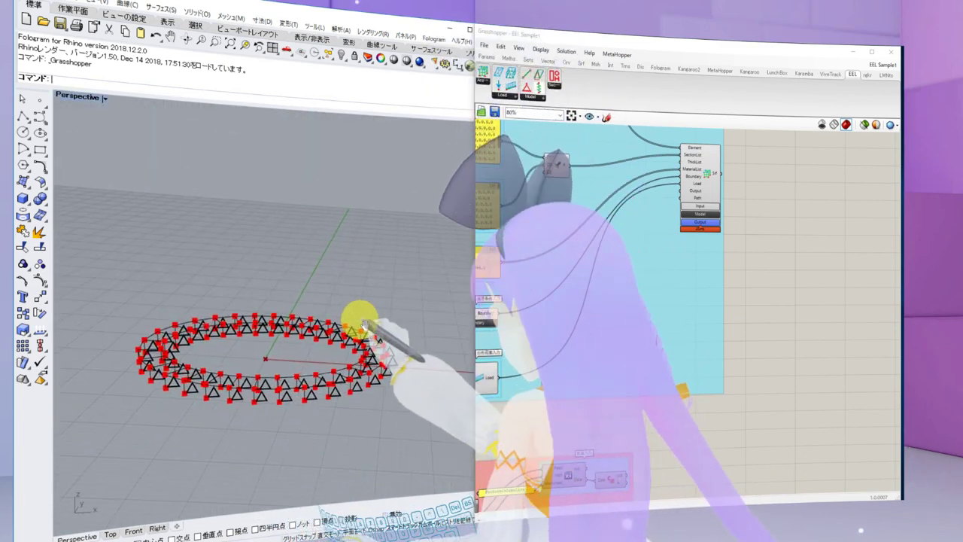
{"action": "right_click_drag", "start_coordinate": [337, 289], "coordinate": [376, 308]}
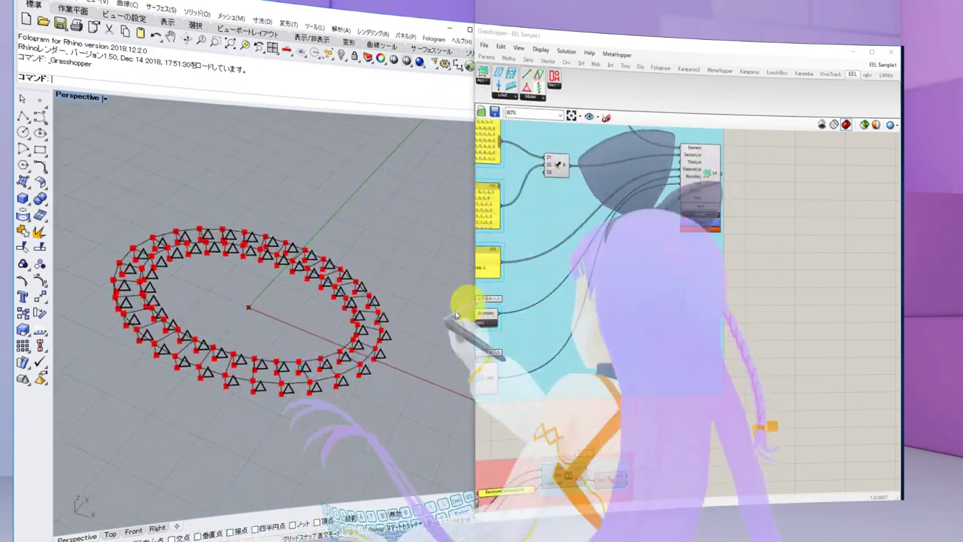
{"action": "right_click_drag", "start_coordinate": [294, 369], "coordinate": [357, 418]}
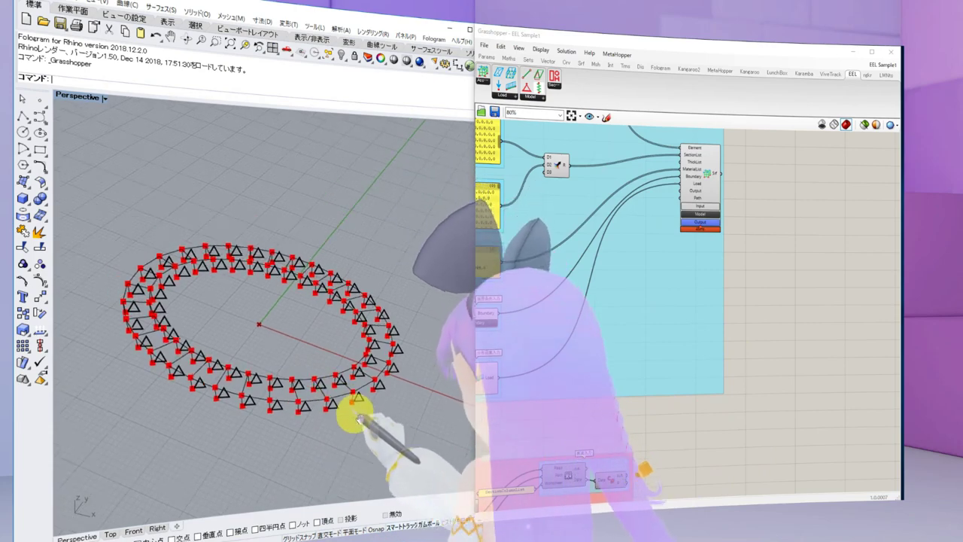
{"action": "scroll", "coordinate": [347, 387], "scroll_direction": "up", "scroll_amount": 8}
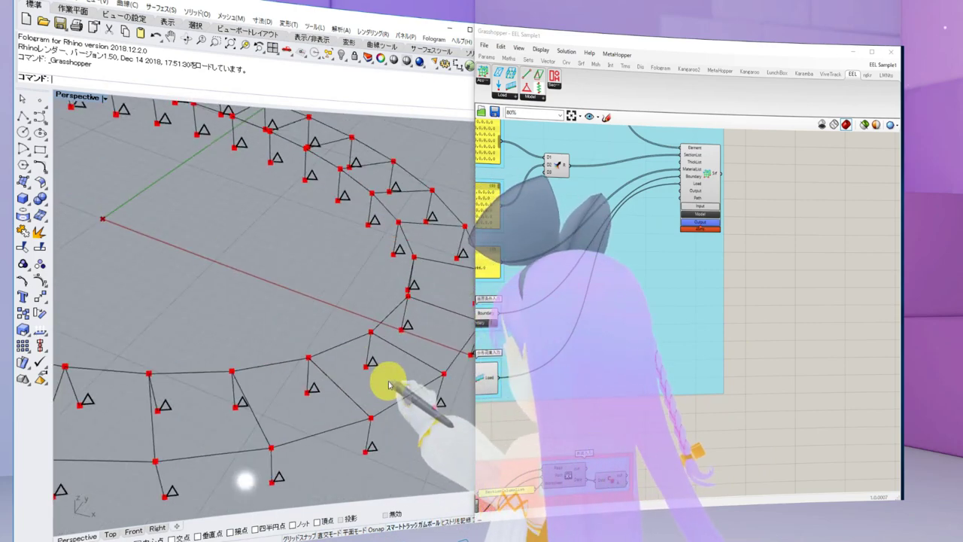
{"action": "scroll", "coordinate": [389, 383], "scroll_direction": "down", "scroll_amount": 2}
Examine the section, material, boundary and load inputs of the EEL group and how they connect within the whole definition
{"action": "right_click_drag", "start_coordinate": [763, 279], "coordinate": [816, 277]}
{"action": "scroll", "coordinate": [799, 267], "scroll_direction": "down", "scroll_amount": 2}
{"action": "scroll", "coordinate": [593, 197], "scroll_direction": "up", "scroll_amount": 3}
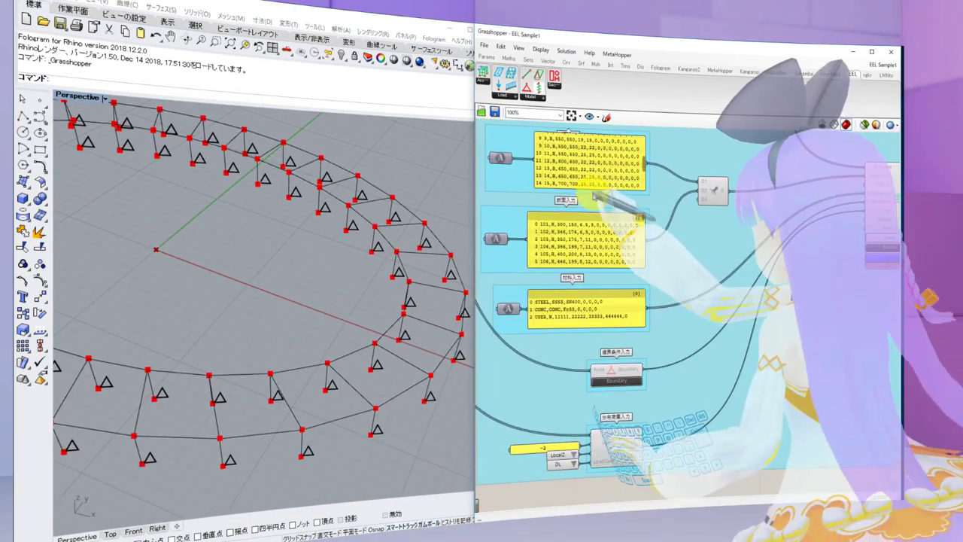
{"action": "scroll", "coordinate": [592, 198], "scroll_direction": "up", "scroll_amount": 2}
{"action": "right_click_drag", "start_coordinate": [585, 198], "coordinate": [634, 208]}
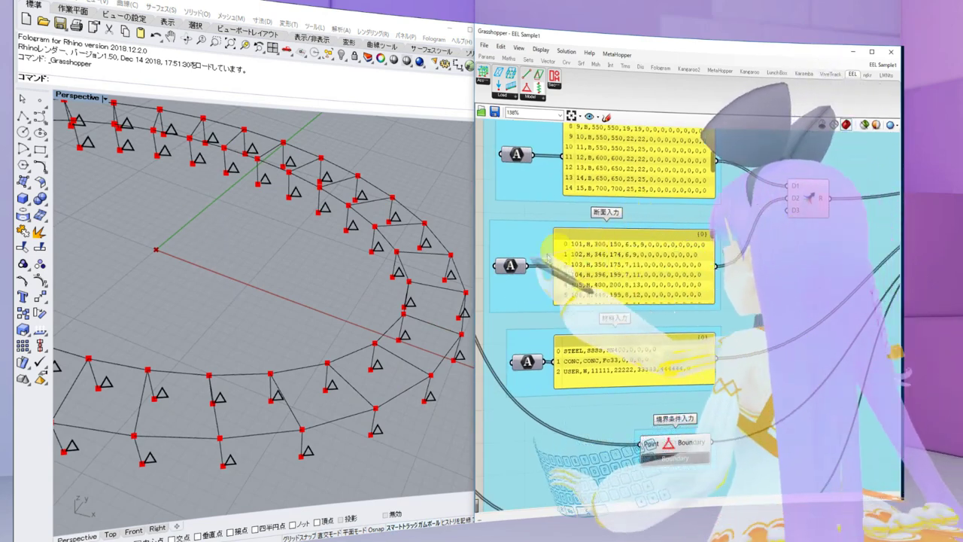
{"action": "mouse_move", "coordinate": [509, 265]}
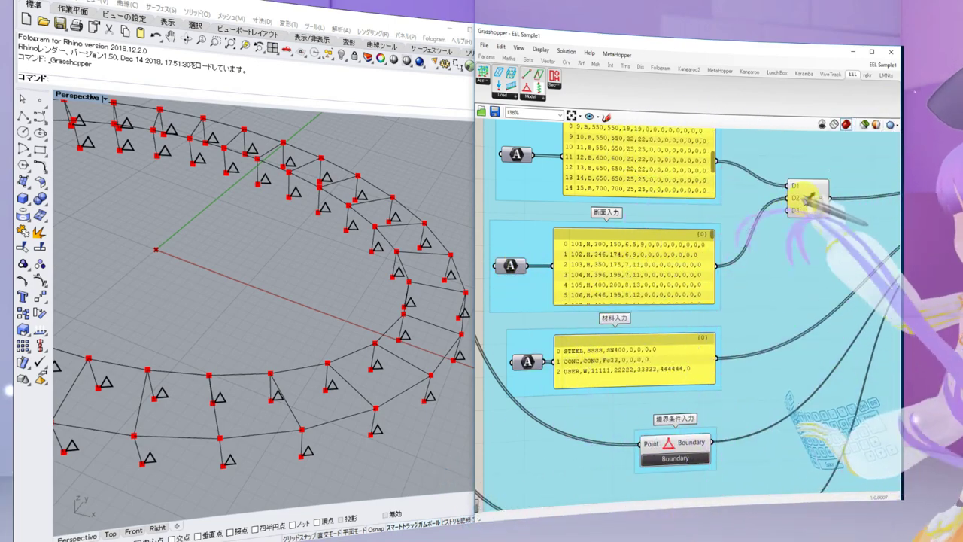
{"action": "scroll", "coordinate": [808, 197], "scroll_direction": "down", "scroll_amount": 6}
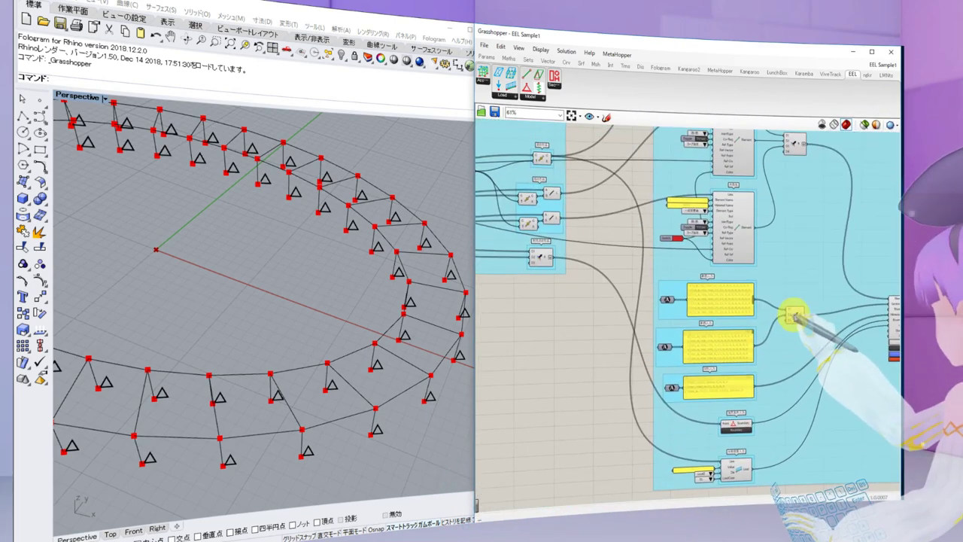
{"action": "right_click_drag", "start_coordinate": [809, 281], "coordinate": [811, 303]}
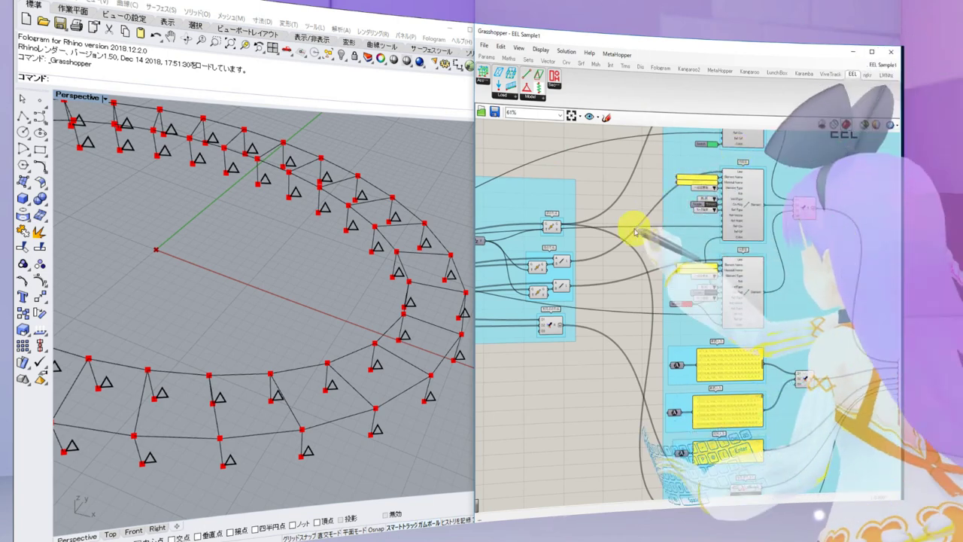
{"action": "scroll", "coordinate": [730, 249], "scroll_direction": "down", "scroll_amount": 6}
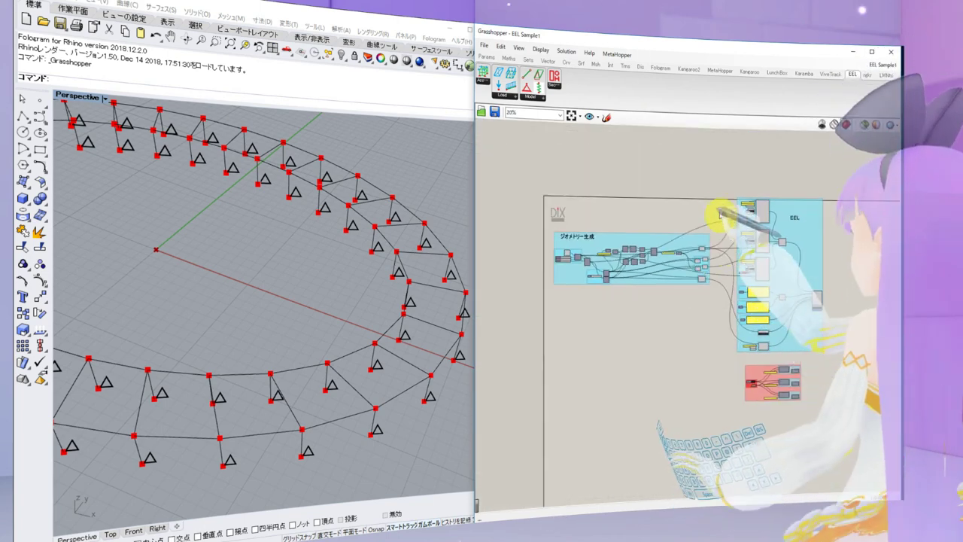
{"action": "right_click_drag", "start_coordinate": [670, 199], "coordinate": [661, 184]}
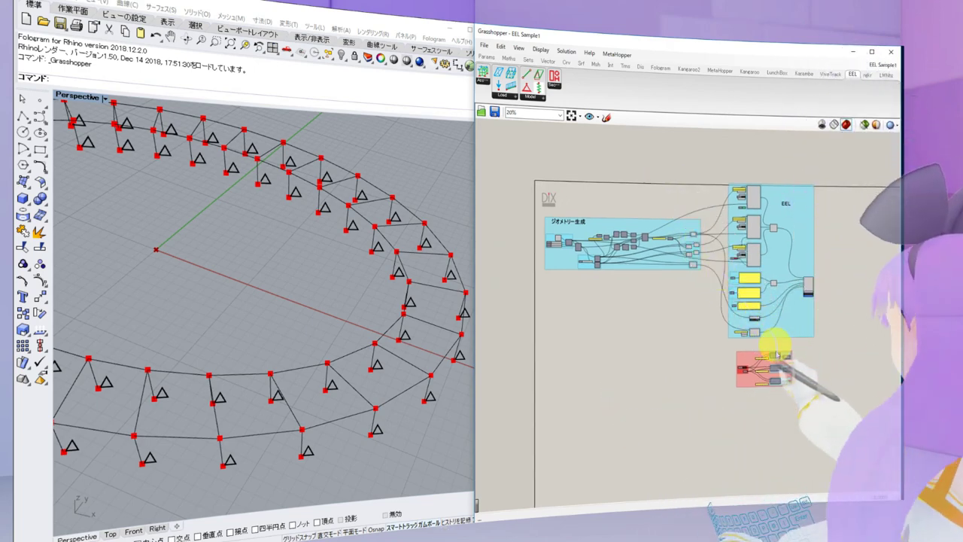
Open the C# script fed by the SectionColumnList worksheet in the red group, read through its code and close the editor
{"action": "scroll", "coordinate": [774, 352], "scroll_direction": "up", "scroll_amount": 10}
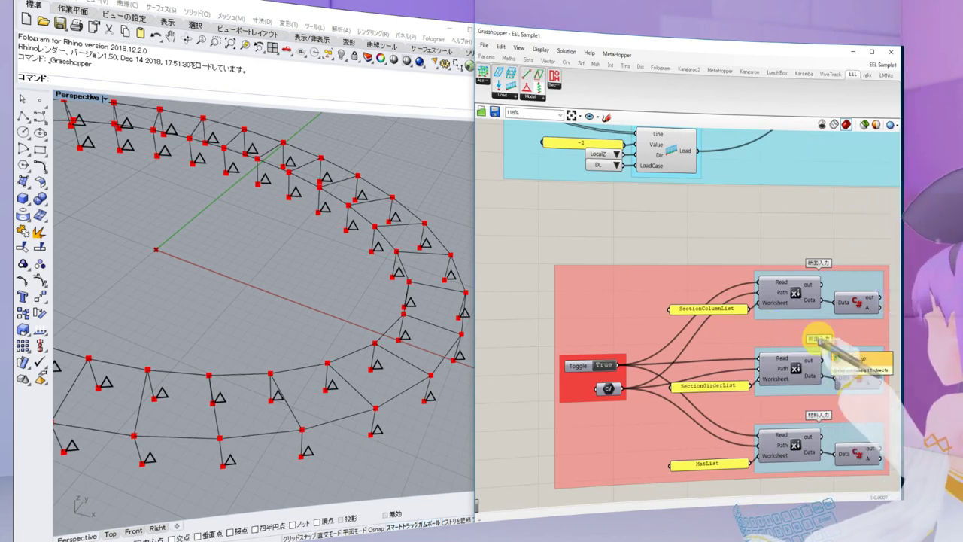
{"action": "right_click_drag", "start_coordinate": [817, 336], "coordinate": [733, 340]}
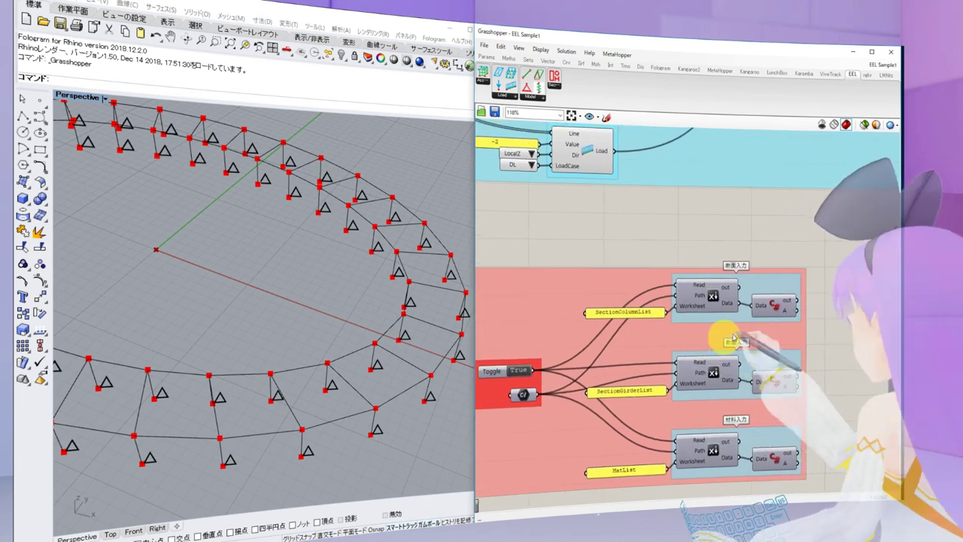
{"action": "double_click", "coordinate": [776, 308]}
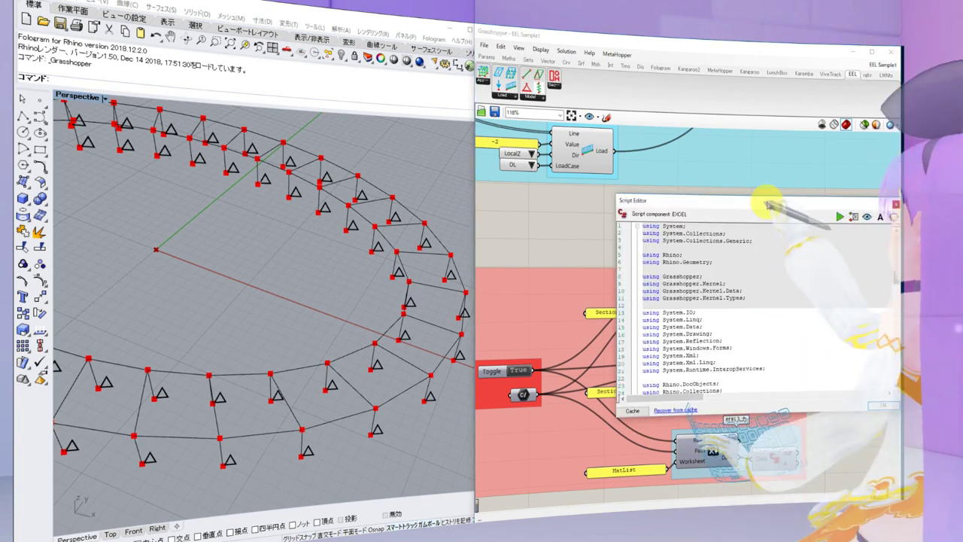
{"action": "left_click_drag", "start_coordinate": [765, 203], "coordinate": [692, 113]}
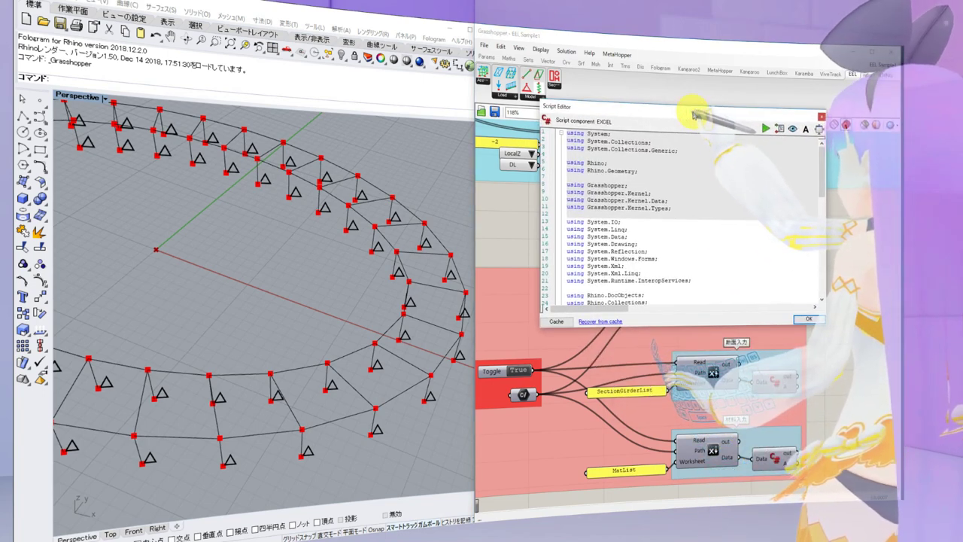
{"action": "scroll", "coordinate": [733, 181], "scroll_direction": "down", "scroll_amount": 6}
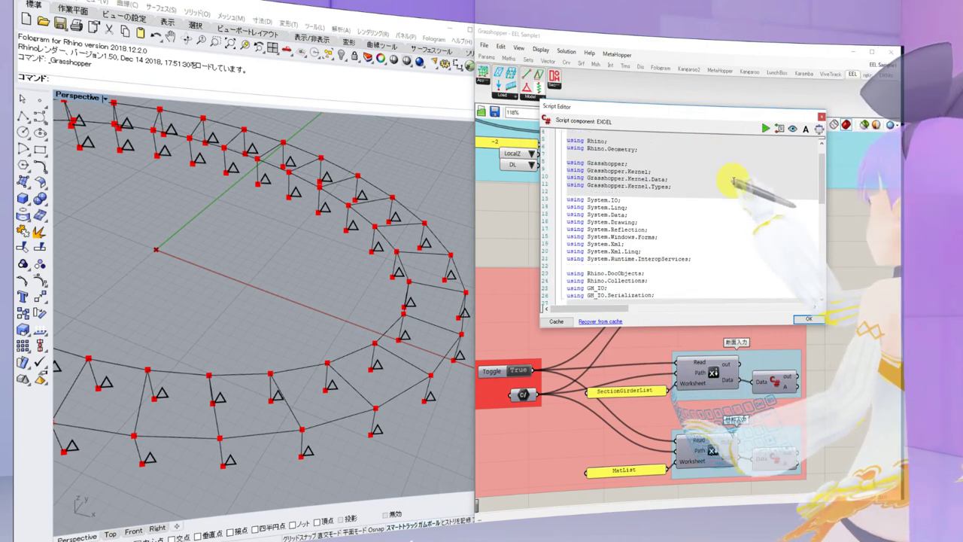
{"action": "scroll", "coordinate": [733, 181], "scroll_direction": "down", "scroll_amount": 2}
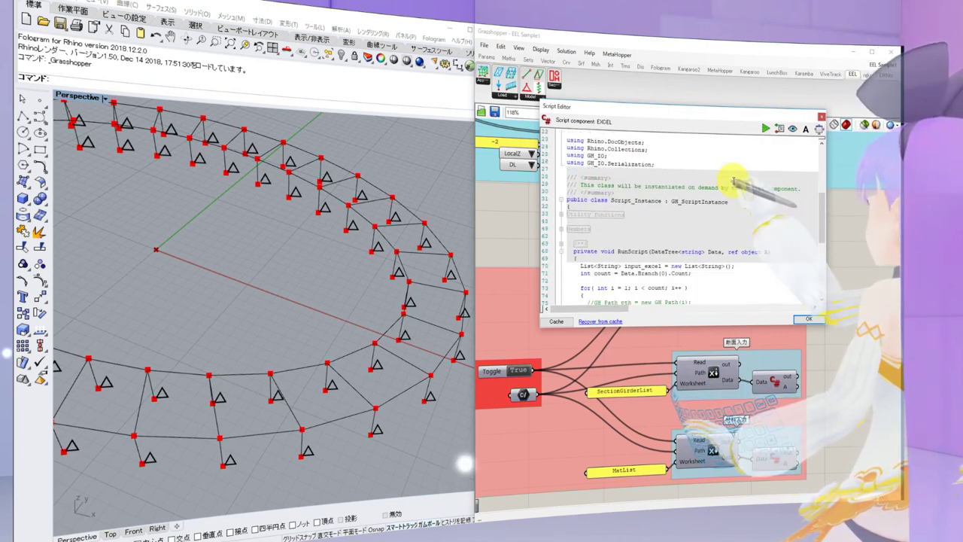
{"action": "scroll", "coordinate": [733, 181], "scroll_direction": "down", "scroll_amount": 1}
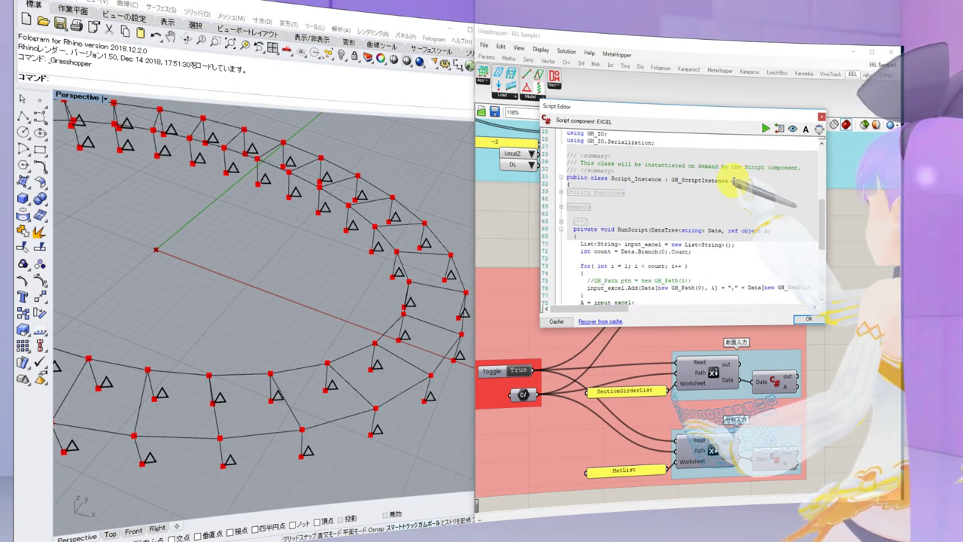
{"action": "scroll", "coordinate": [733, 182], "scroll_direction": "down", "scroll_amount": 7}
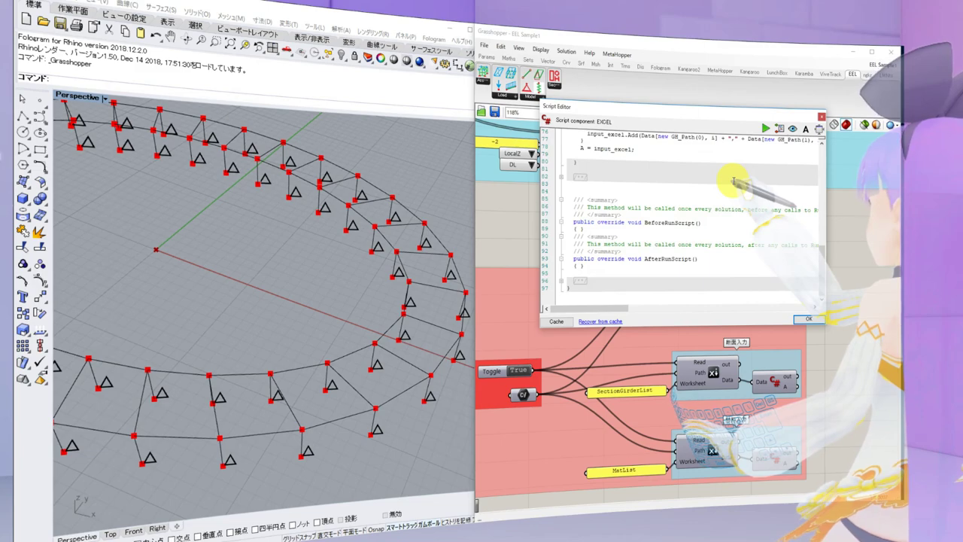
{"action": "scroll", "coordinate": [734, 182], "scroll_direction": "up", "scroll_amount": 10}
{"action": "left_click", "coordinate": [821, 117]}
Go to the ジオメトリー生成 group and switch the component display from icons to text names
{"action": "scroll", "coordinate": [656, 266], "scroll_direction": "down", "scroll_amount": 5}
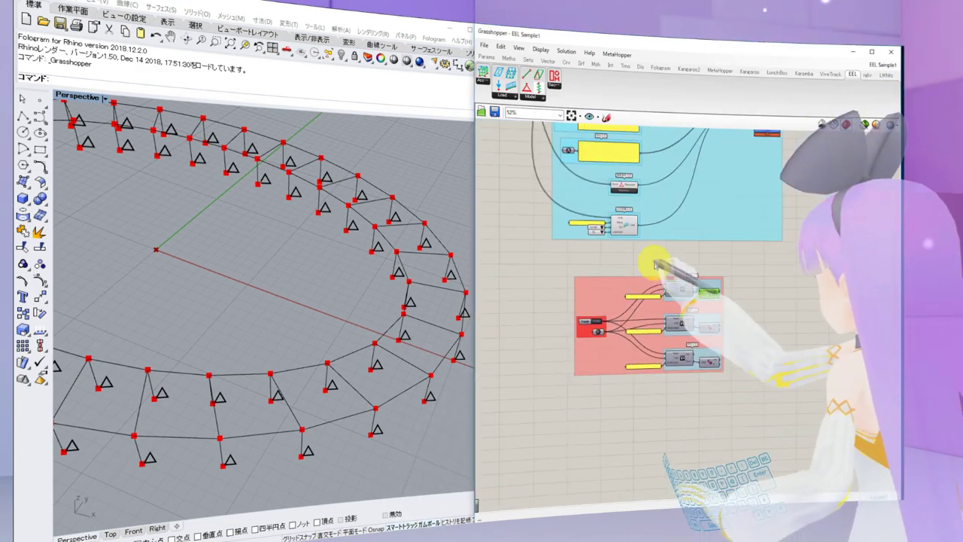
{"action": "scroll", "coordinate": [654, 264], "scroll_direction": "down", "scroll_amount": 1}
{"action": "right_click_drag", "start_coordinate": [654, 264], "coordinate": [729, 331]}
{"action": "right_click_drag", "start_coordinate": [774, 219], "coordinate": [756, 309]}
{"action": "right_click_drag", "start_coordinate": [619, 237], "coordinate": [754, 307]}
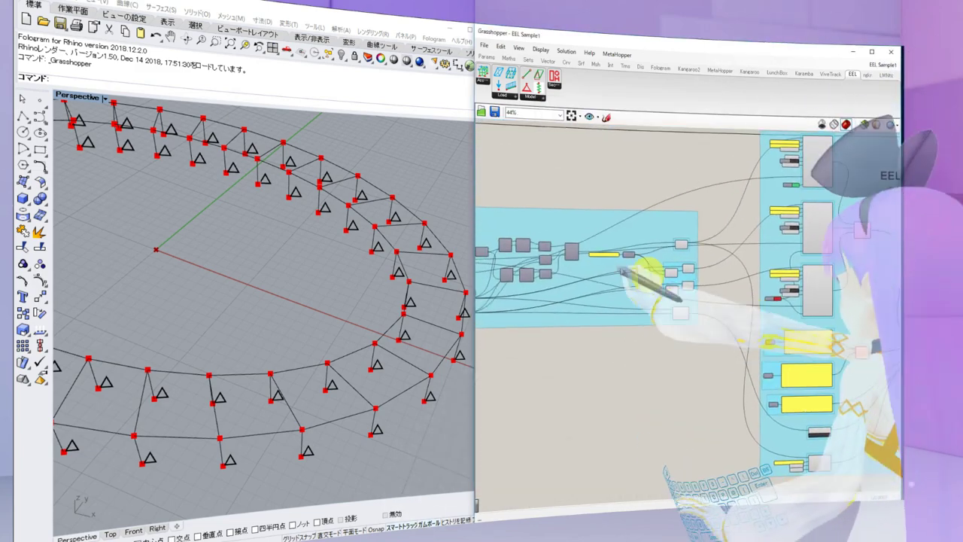
{"action": "scroll", "coordinate": [573, 254], "scroll_direction": "up", "scroll_amount": 5}
{"action": "right_click_drag", "start_coordinate": [503, 261], "coordinate": [722, 275]}
{"action": "right_click_drag", "start_coordinate": [532, 284], "coordinate": [768, 270]}
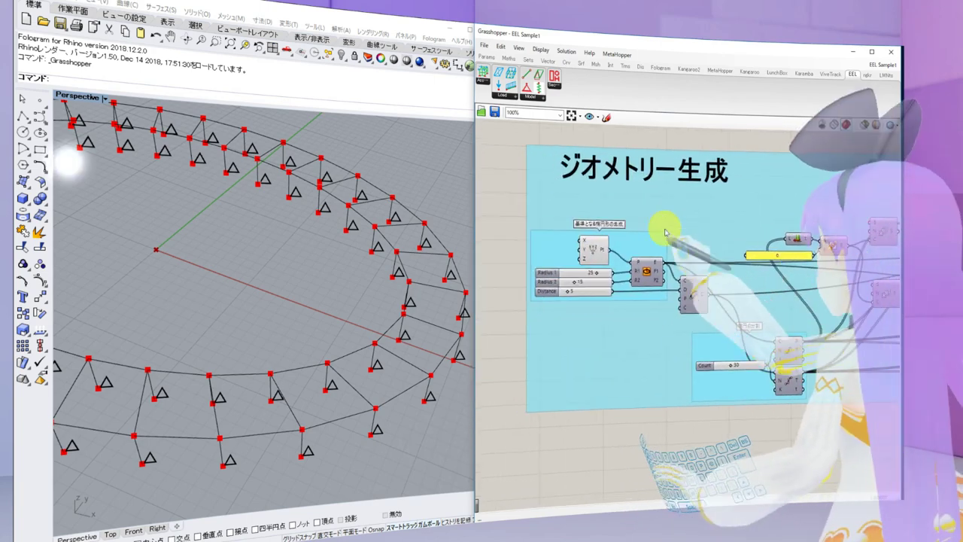
{"action": "right_click_drag", "start_coordinate": [665, 231], "coordinate": [665, 256]}
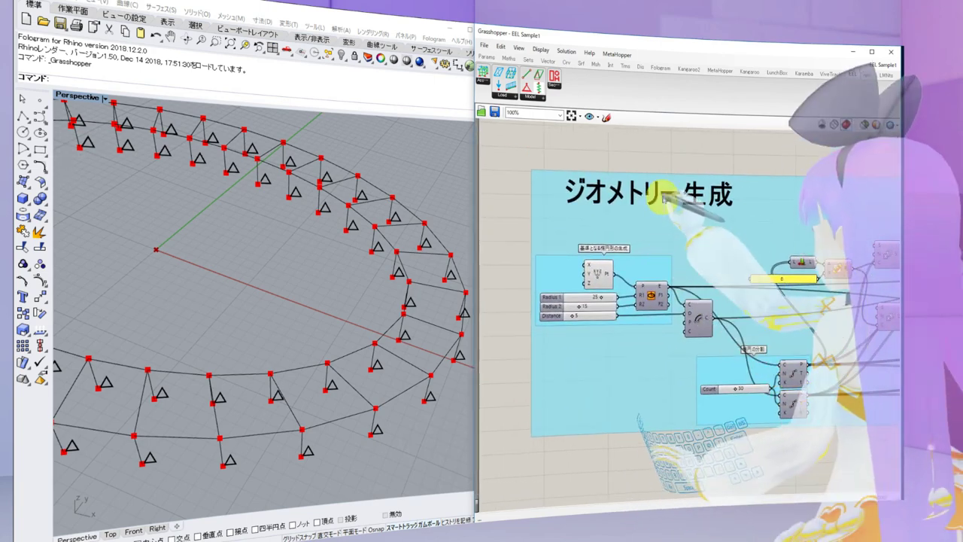
{"action": "left_click", "coordinate": [543, 51]}
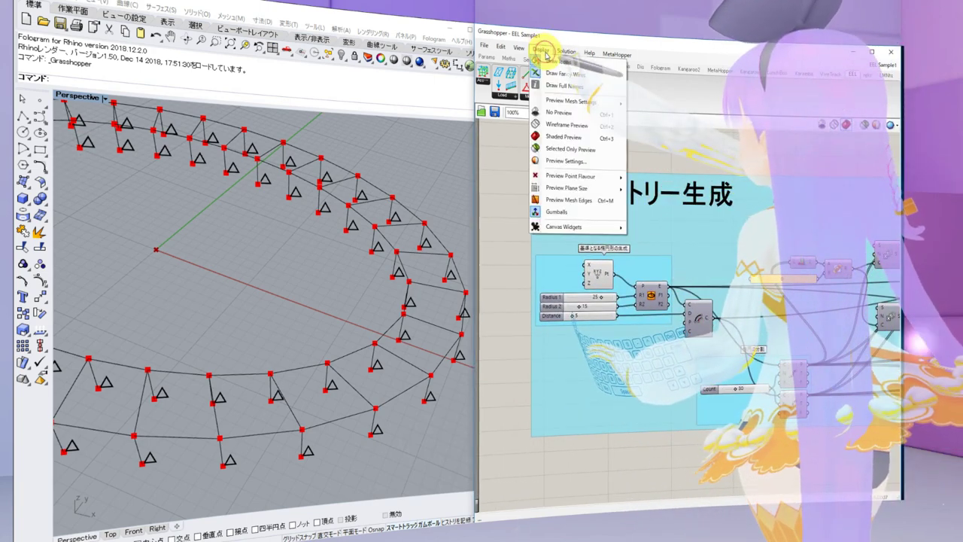
{"action": "left_click", "coordinate": [601, 63]}
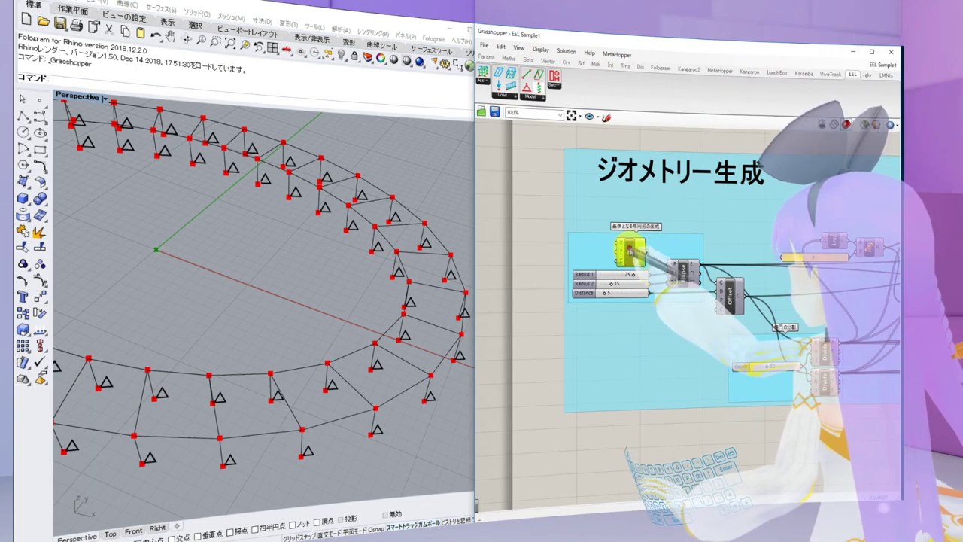
Examine the base point, Ellipse and Offset components alongside the whole ring model in the Perspective viewport
{"action": "right_click_drag", "start_coordinate": [264, 263], "coordinate": [322, 284]}
{"action": "scroll", "coordinate": [320, 282], "scroll_direction": "down", "scroll_amount": 5}
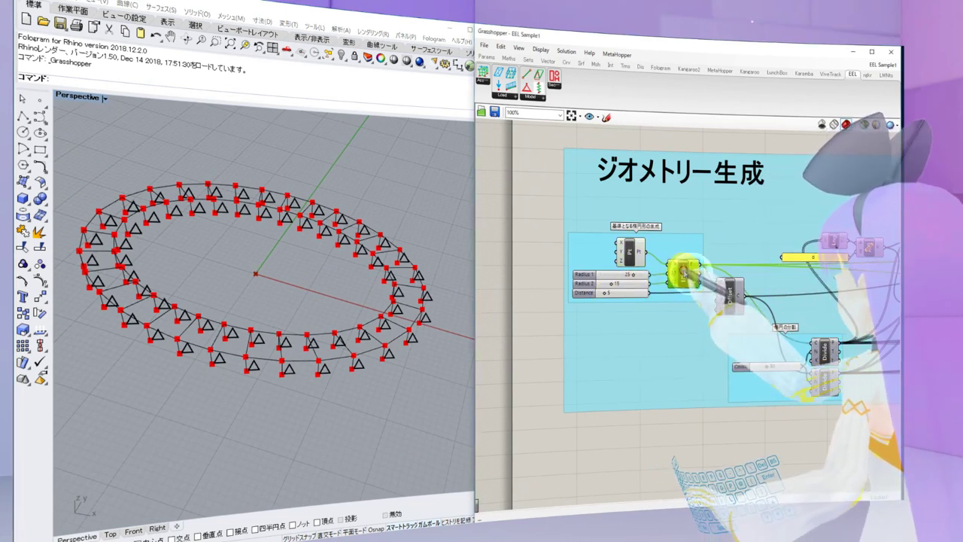
{"action": "left_click", "coordinate": [666, 445]}
{"action": "right_click_drag", "start_coordinate": [726, 297], "coordinate": [677, 269]}
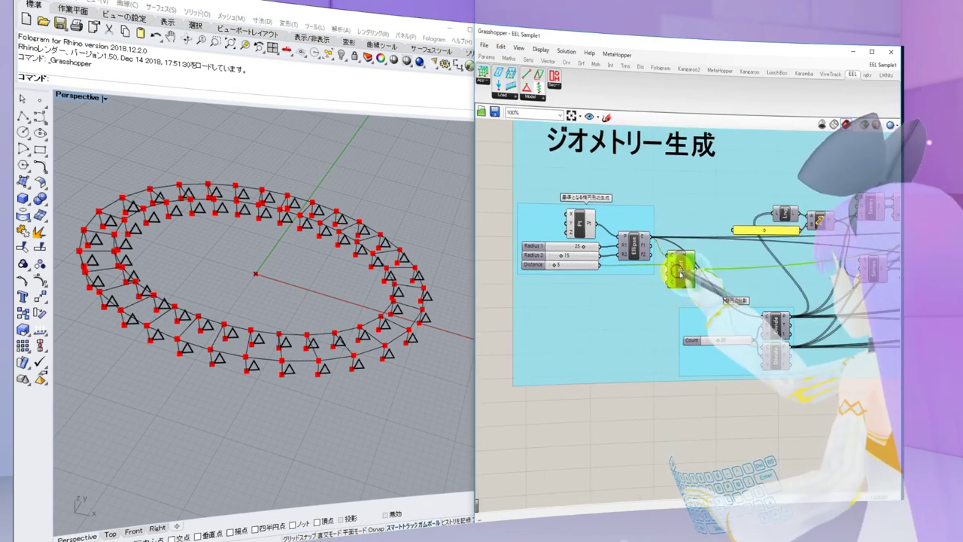
Examine the Divide, Subtraction, Series, Item and Line components through to the Merge outputs of the geometry group
{"action": "scroll", "coordinate": [701, 277], "scroll_direction": "down", "scroll_amount": 5}
{"action": "right_click_drag", "start_coordinate": [817, 311], "coordinate": [718, 305]}
{"action": "scroll", "coordinate": [669, 223], "scroll_direction": "up", "scroll_amount": 6}
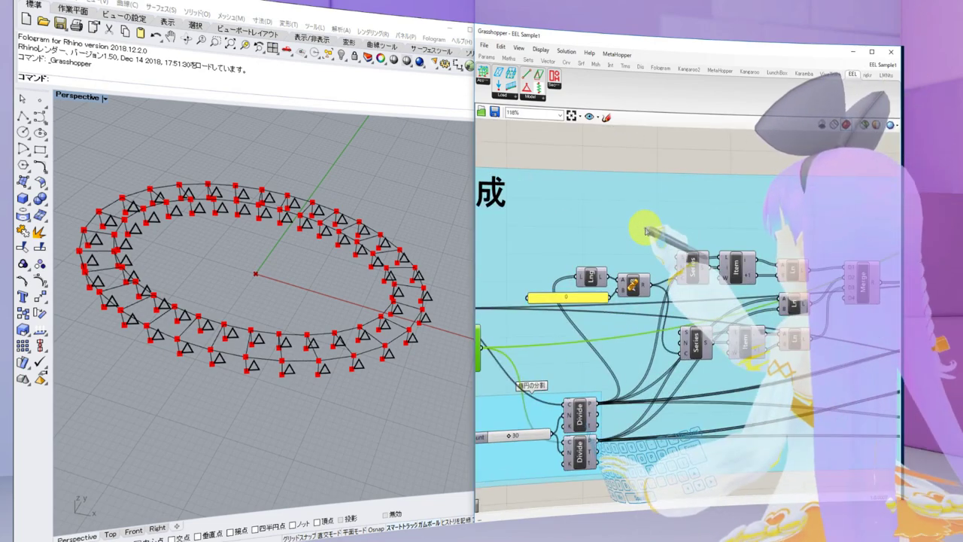
{"action": "scroll", "coordinate": [644, 273], "scroll_direction": "up", "scroll_amount": 4}
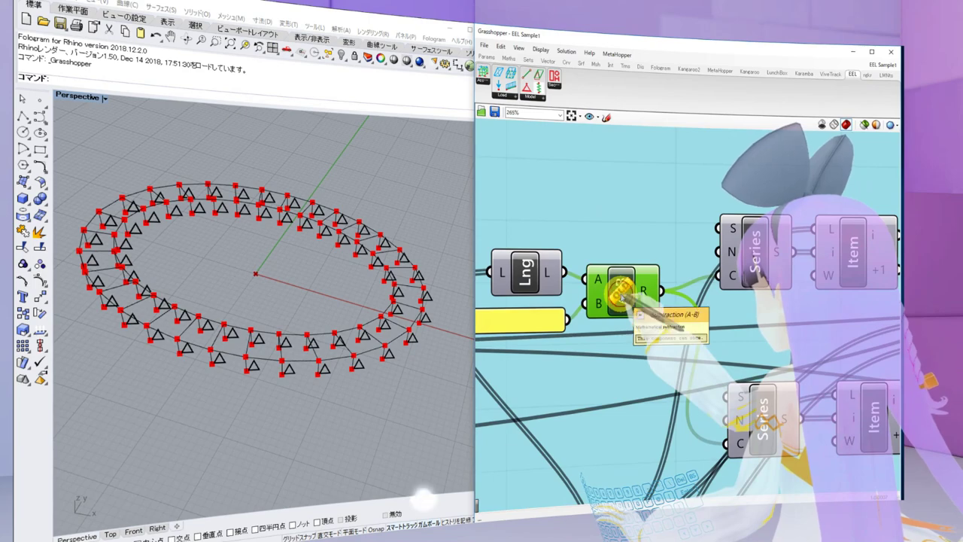
{"action": "scroll", "coordinate": [619, 295], "scroll_direction": "down", "scroll_amount": 5}
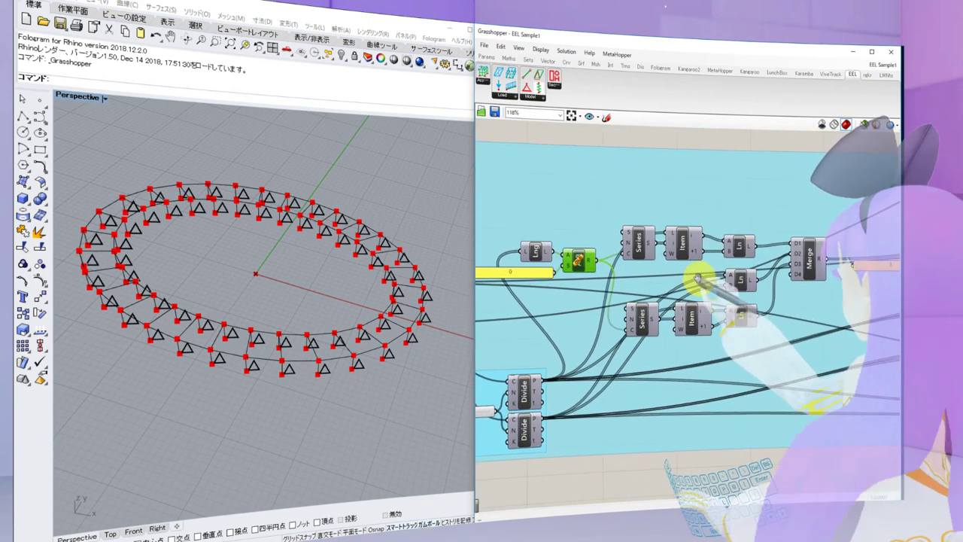
{"action": "right_click_drag", "start_coordinate": [727, 324], "coordinate": [621, 301]}
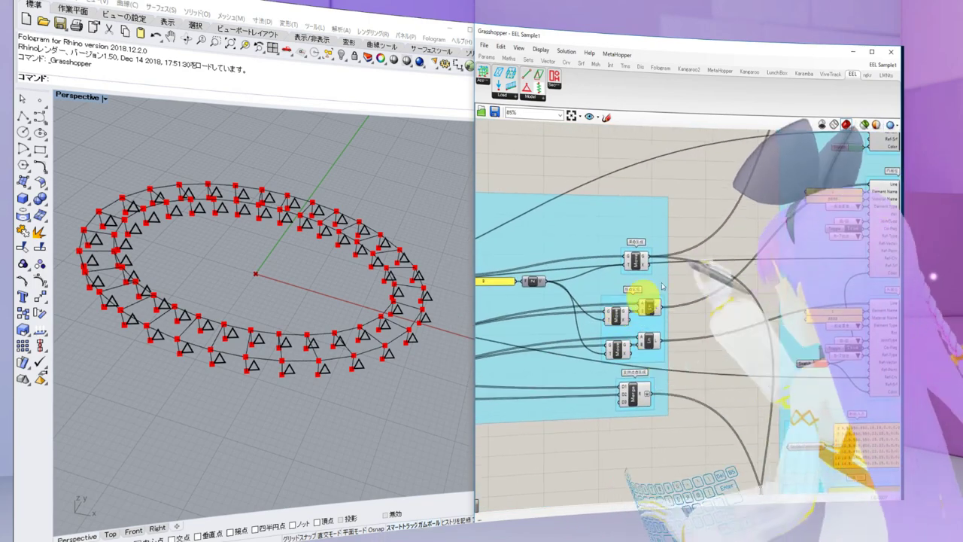
Examine the Beam Element components in the EEL group, their joint type options and the wires coming from the ジオメトリー生成 group
{"action": "right_click_drag", "start_coordinate": [726, 216], "coordinate": [675, 321]}
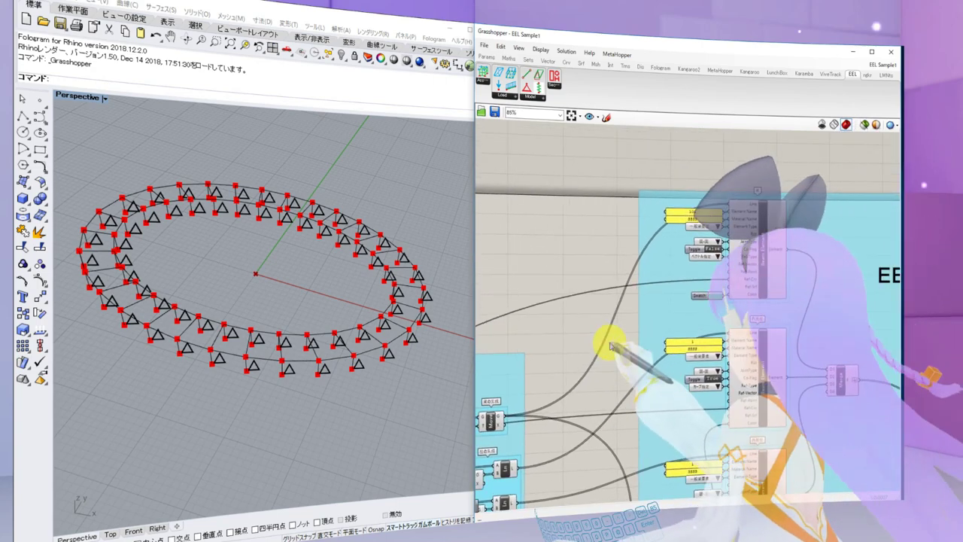
{"action": "scroll", "coordinate": [676, 225], "scroll_direction": "up", "scroll_amount": 3}
{"action": "right_click_drag", "start_coordinate": [754, 237], "coordinate": [689, 252]}
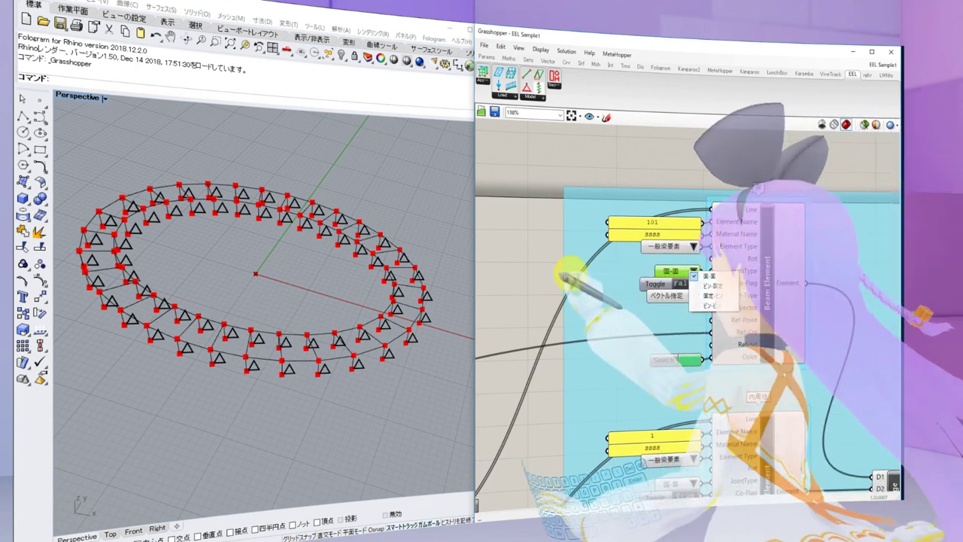
{"action": "left_click", "coordinate": [514, 284]}
{"action": "scroll", "coordinate": [514, 285], "scroll_direction": "down", "scroll_amount": 5}
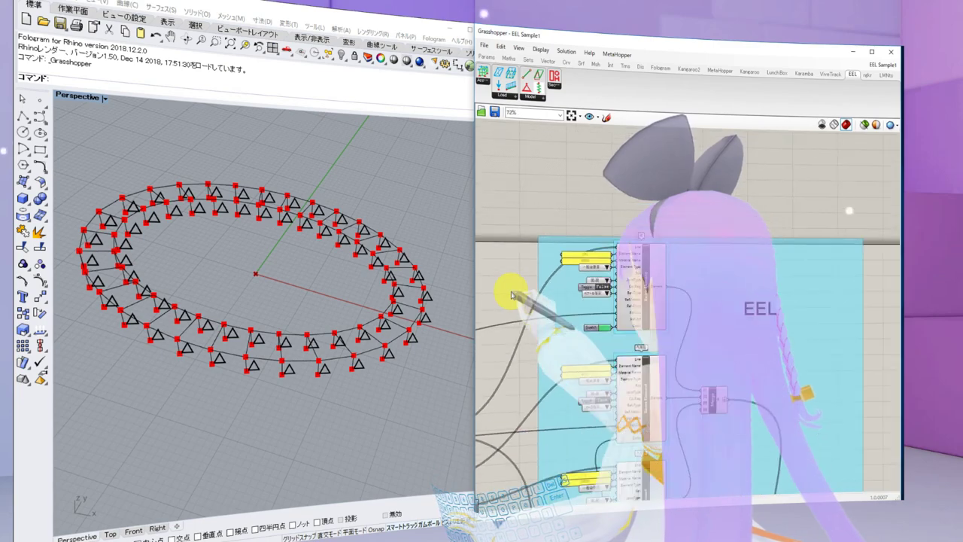
{"action": "right_click_drag", "start_coordinate": [706, 265], "coordinate": [723, 264]}
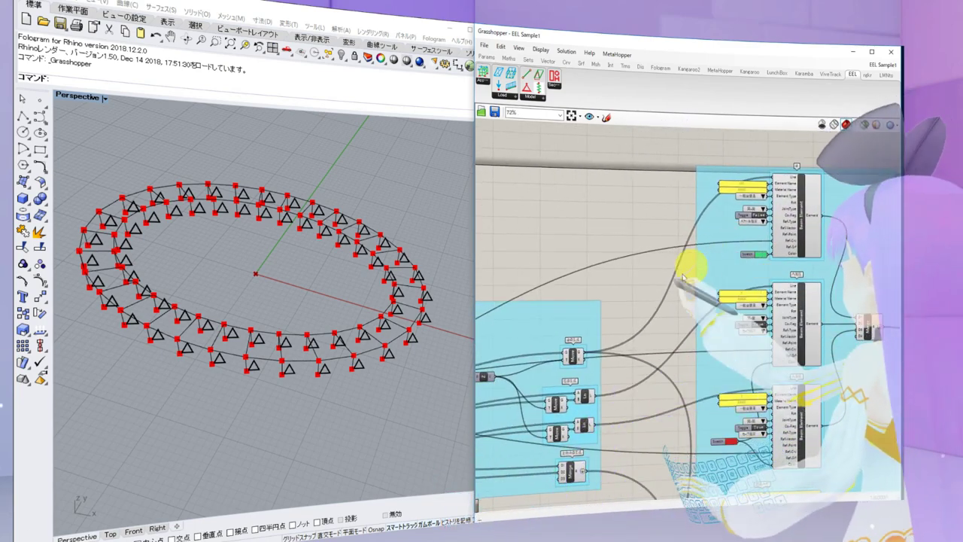
{"action": "scroll", "coordinate": [682, 277], "scroll_direction": "down", "scroll_amount": 4}
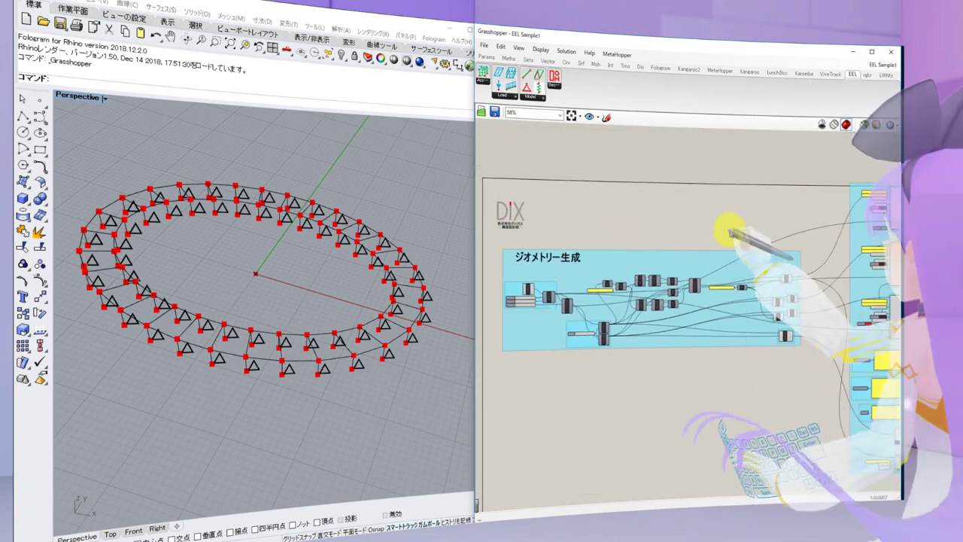
{"action": "scroll", "coordinate": [573, 245], "scroll_direction": "up", "scroll_amount": 4}
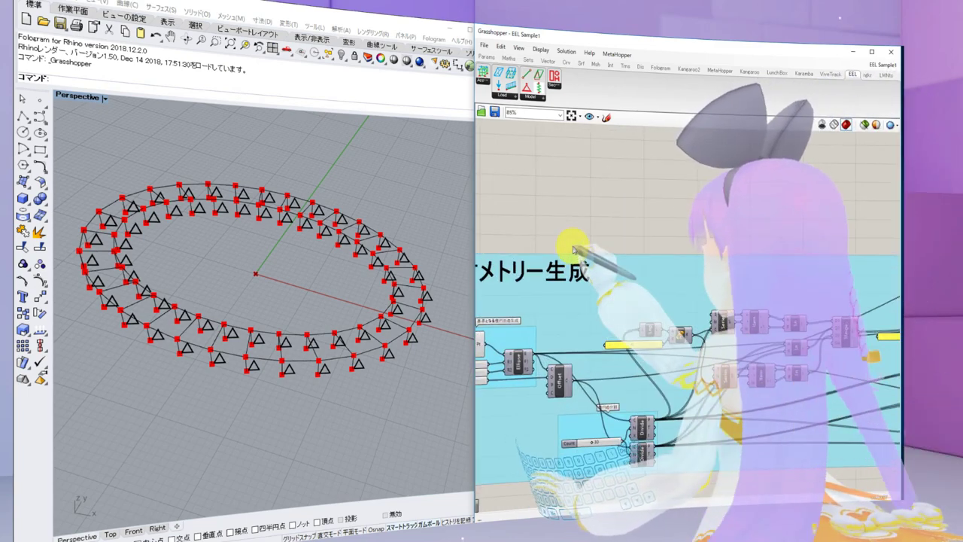
{"action": "scroll", "coordinate": [573, 249], "scroll_direction": "down", "scroll_amount": 4}
{"action": "scroll", "coordinate": [608, 254], "scroll_direction": "up", "scroll_amount": 3}
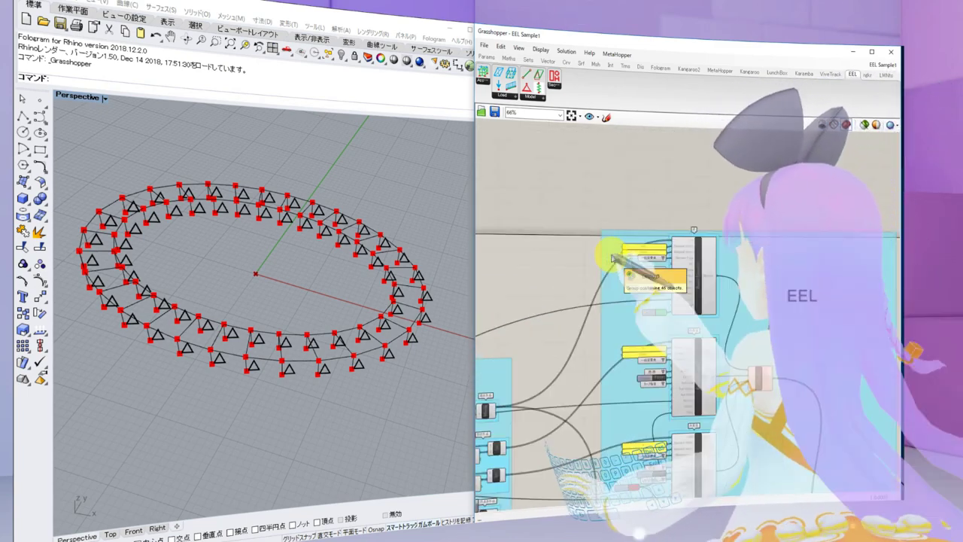
Turn off the viewport preview of all components in the EEL group and the red group
{"action": "scroll", "coordinate": [612, 257], "scroll_direction": "down", "scroll_amount": 5}
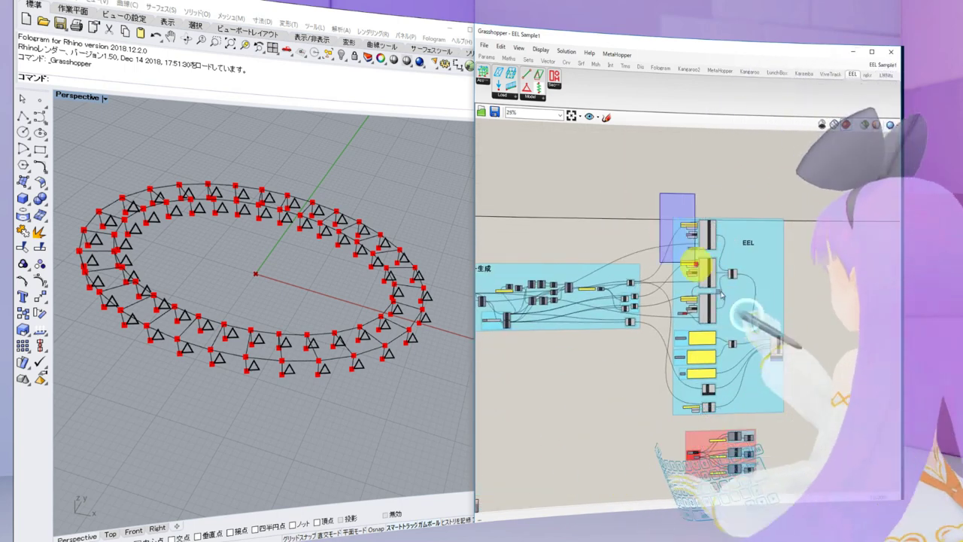
{"action": "left_click_drag", "start_coordinate": [693, 263], "coordinate": [830, 476]}
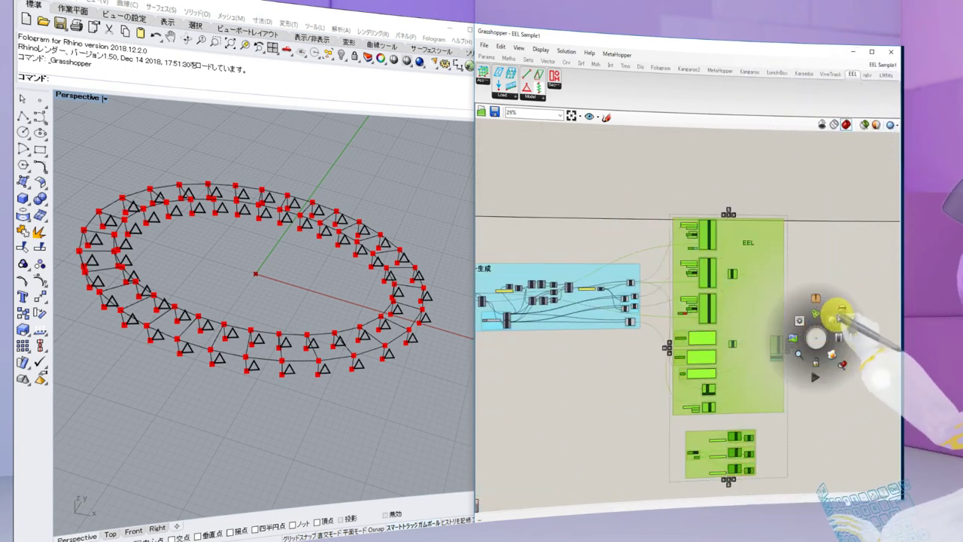
{"action": "left_click", "coordinate": [842, 310]}
{"action": "right_click_drag", "start_coordinate": [589, 352], "coordinate": [714, 354]}
{"action": "left_click", "coordinate": [671, 206]}
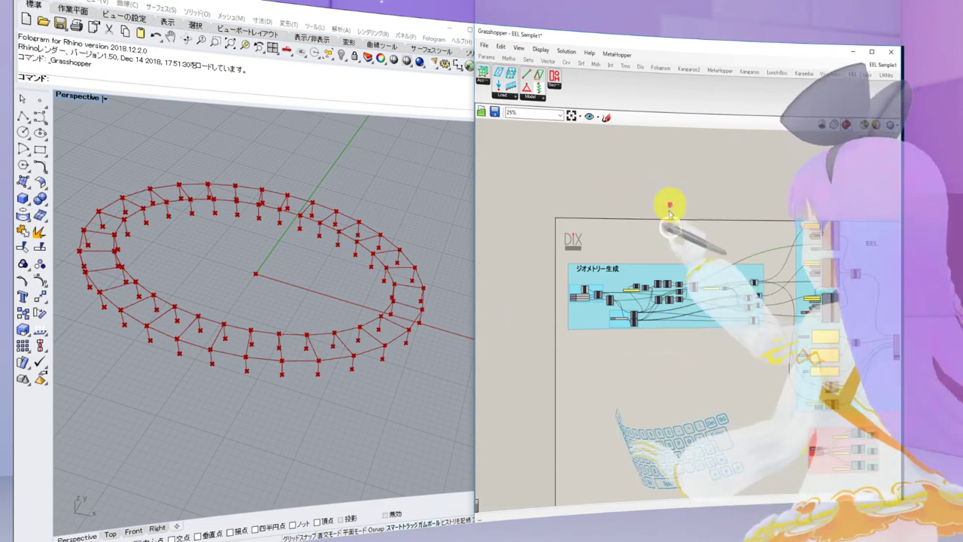
Turn on the viewport preview for all components in the ジオメトリー生成 group
{"action": "scroll", "coordinate": [630, 254], "scroll_direction": "up", "scroll_amount": 7}
{"action": "right_click_drag", "start_coordinate": [636, 274], "coordinate": [703, 205]}
{"action": "scroll", "coordinate": [691, 217], "scroll_direction": "up", "scroll_amount": 2}
{"action": "scroll", "coordinate": [687, 216], "scroll_direction": "down", "scroll_amount": 5}
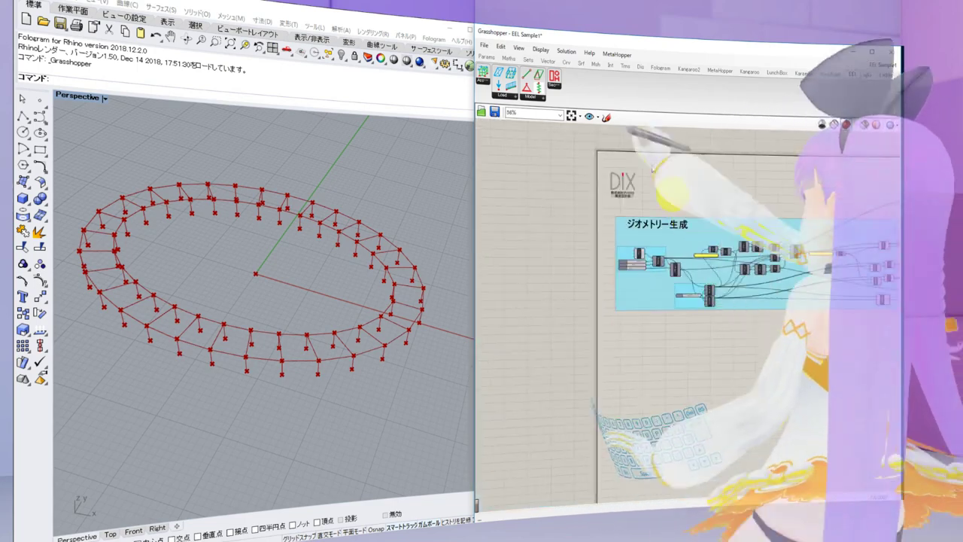
{"action": "scroll", "coordinate": [687, 188], "scroll_direction": "down", "scroll_amount": 2}
{"action": "left_click_drag", "start_coordinate": [554, 258], "coordinate": [860, 369]}
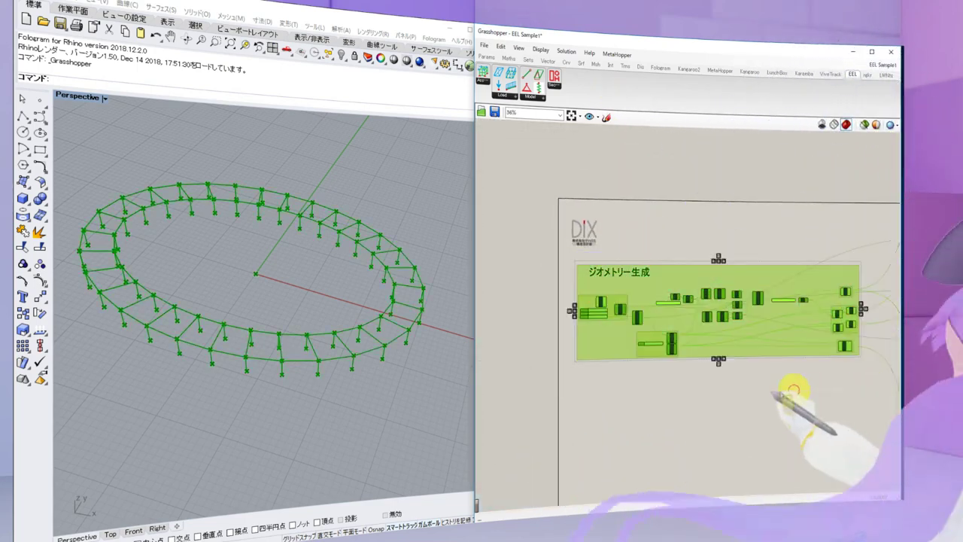
{"action": "left_click", "coordinate": [714, 405]}
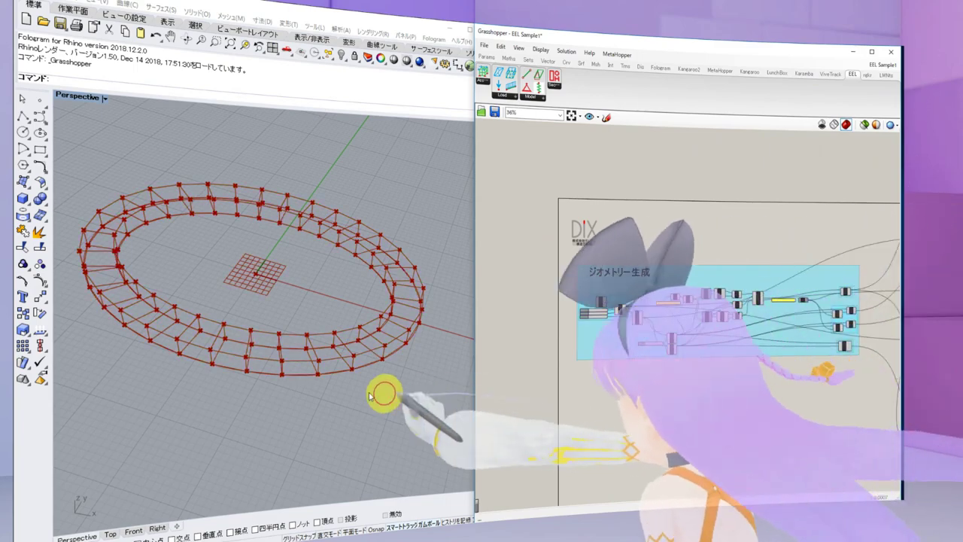
Examine the geometry produced by the base point, Ellipse, Offset and Divide components in the Perspective viewport
{"action": "right_click_drag", "start_coordinate": [387, 394], "coordinate": [319, 414]}
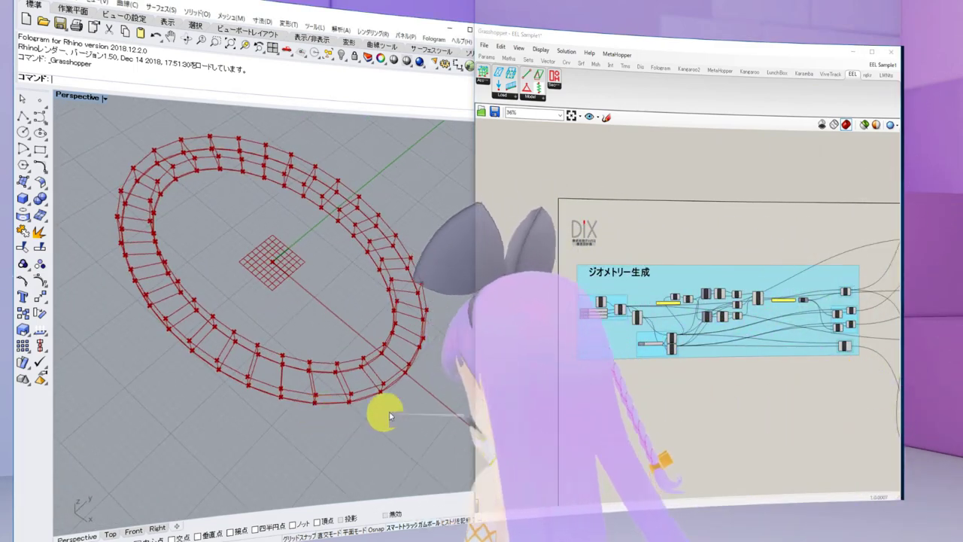
{"action": "scroll", "coordinate": [579, 304], "scroll_direction": "up", "scroll_amount": 5}
{"action": "left_click", "coordinate": [624, 249]}
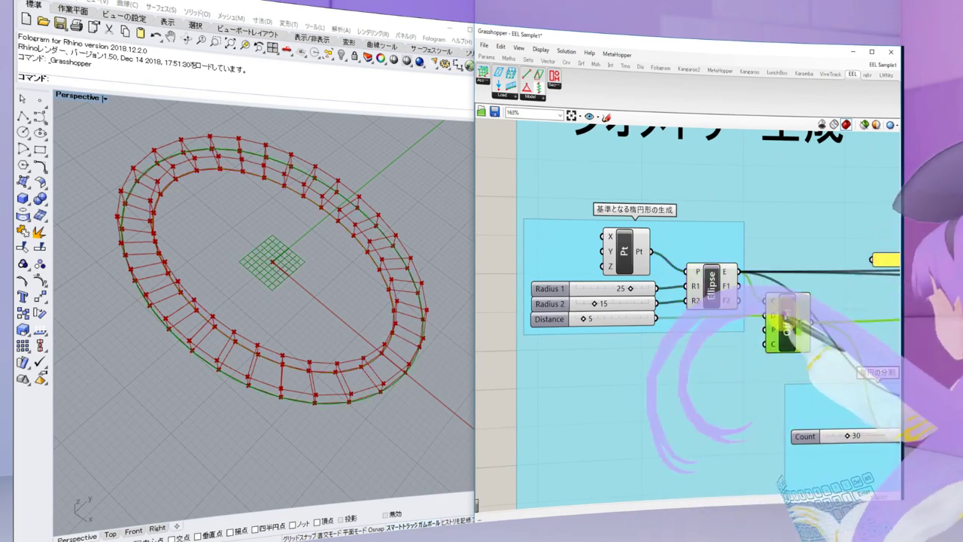
{"action": "right_click_drag", "start_coordinate": [759, 337], "coordinate": [660, 340]}
{"action": "scroll", "coordinate": [743, 336], "scroll_direction": "down", "scroll_amount": 2}
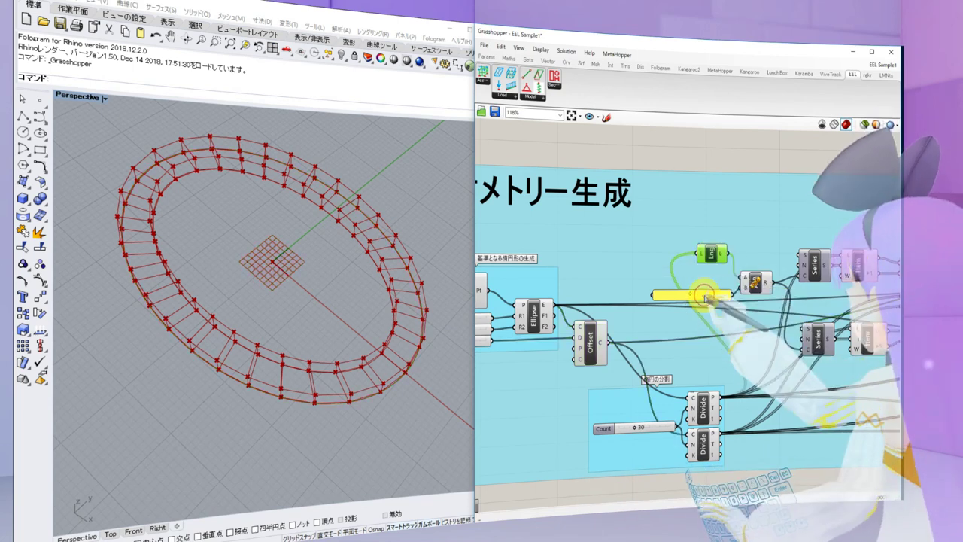
{"action": "scroll", "coordinate": [749, 350], "scroll_direction": "down", "scroll_amount": 1}
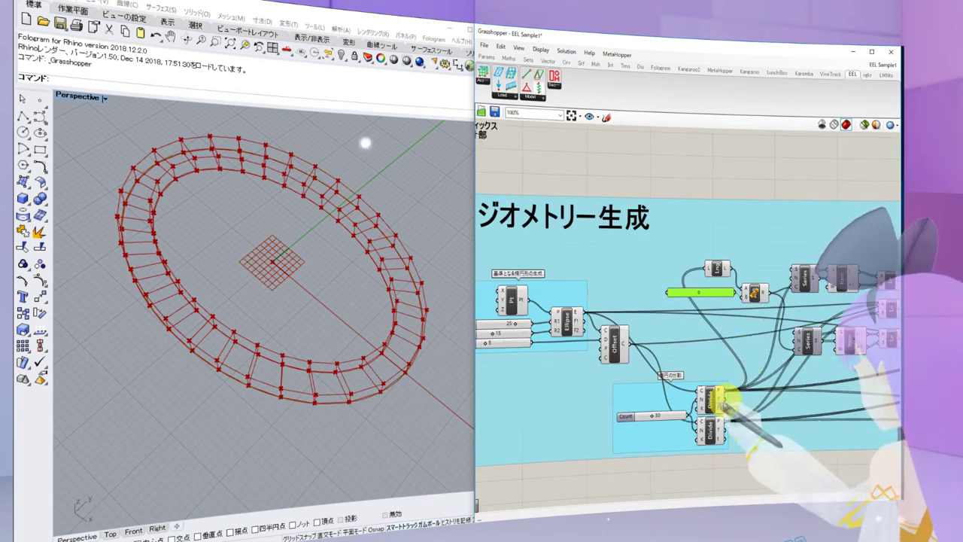
{"action": "right_click_drag", "start_coordinate": [726, 399], "coordinate": [754, 311]}
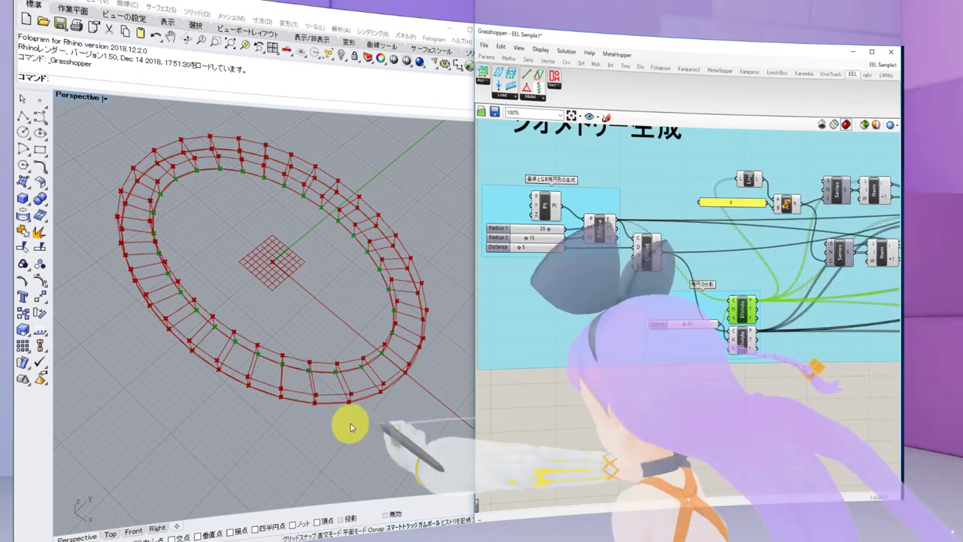
{"action": "right_click_drag", "start_coordinate": [353, 426], "coordinate": [378, 388]}
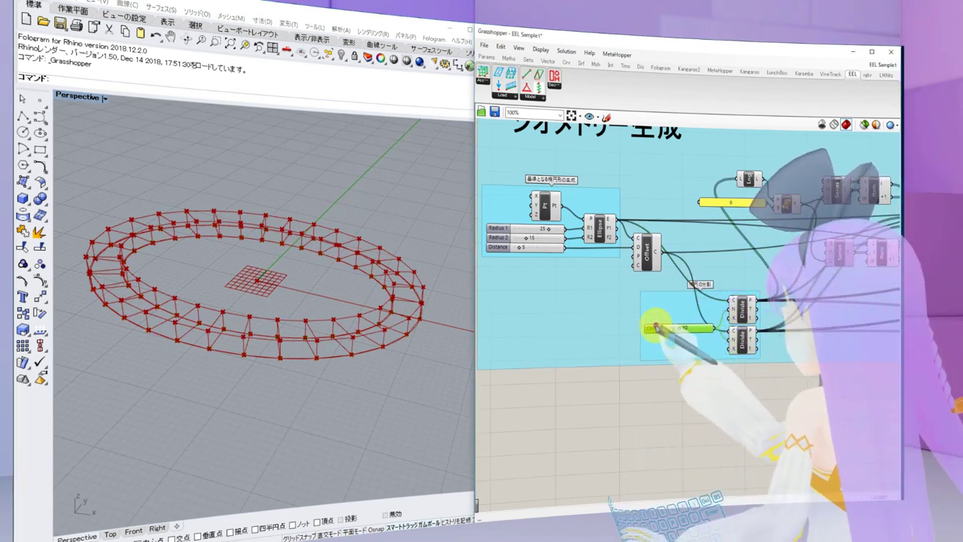
Reposition the list length component and the 0 panel feeding the Subtraction component so they sit apart
{"action": "right_click_drag", "start_coordinate": [770, 391], "coordinate": [666, 380]}
{"action": "left_click_drag", "start_coordinate": [644, 230], "coordinate": [624, 239]}
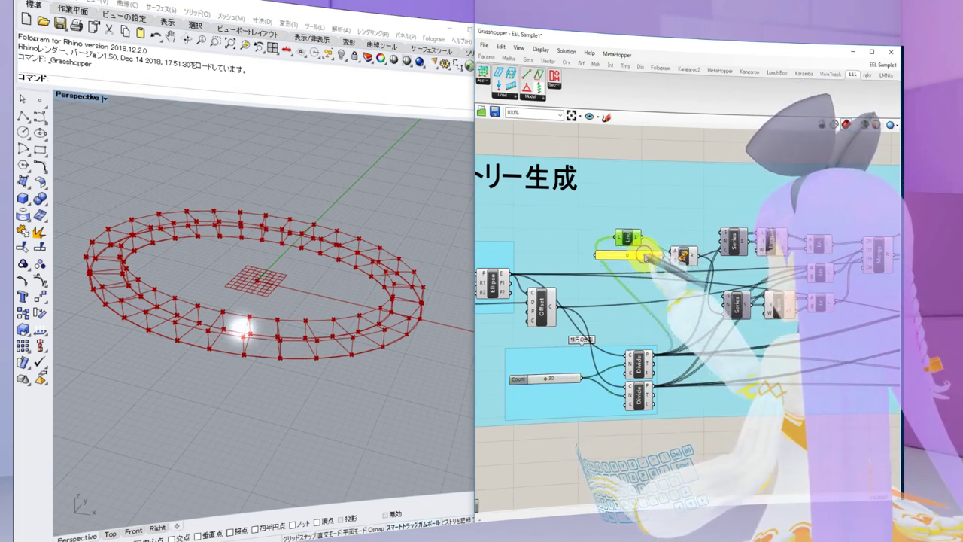
{"action": "left_click_drag", "start_coordinate": [640, 256], "coordinate": [643, 268]}
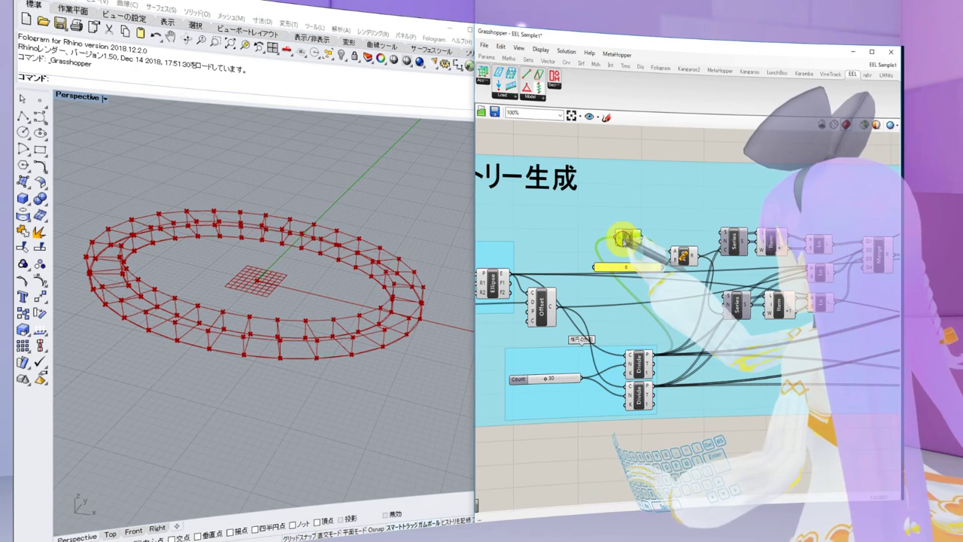
{"action": "mouse_move", "coordinate": [619, 236]}
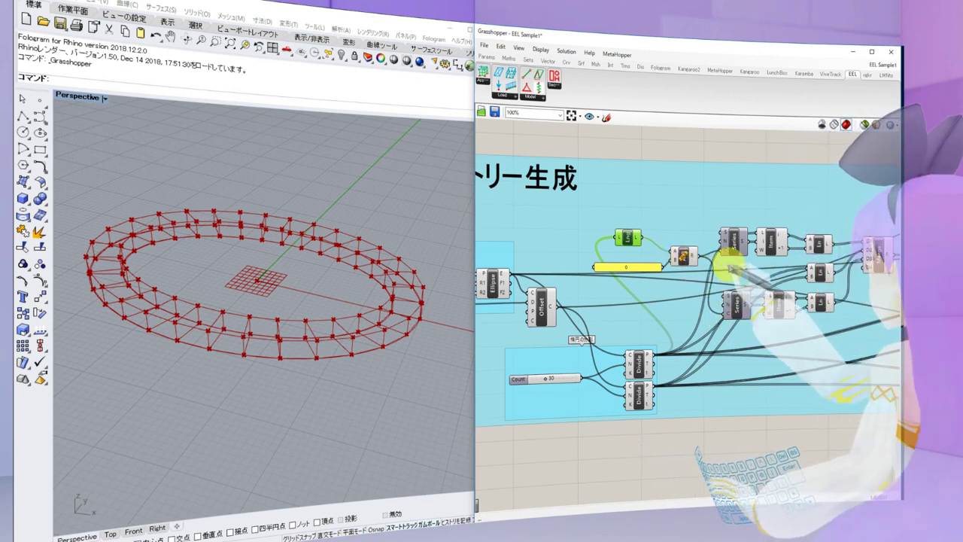
Examine the upper Series, Item and Line chain and the Merge component's combined lines in the Perspective viewport
{"action": "right_click_drag", "start_coordinate": [733, 263], "coordinate": [677, 268]}
{"action": "right_click_drag", "start_coordinate": [739, 252], "coordinate": [712, 254]}
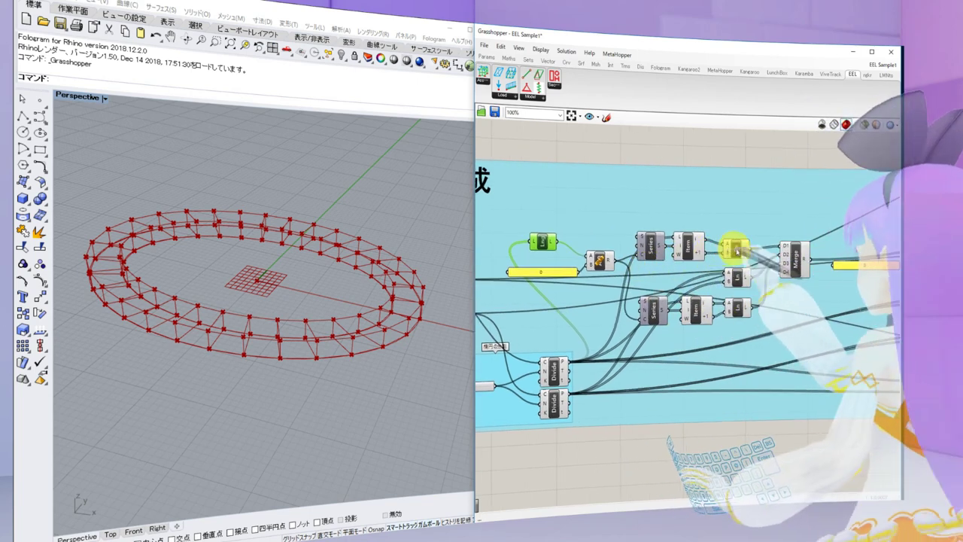
{"action": "mouse_move", "coordinate": [786, 247]}
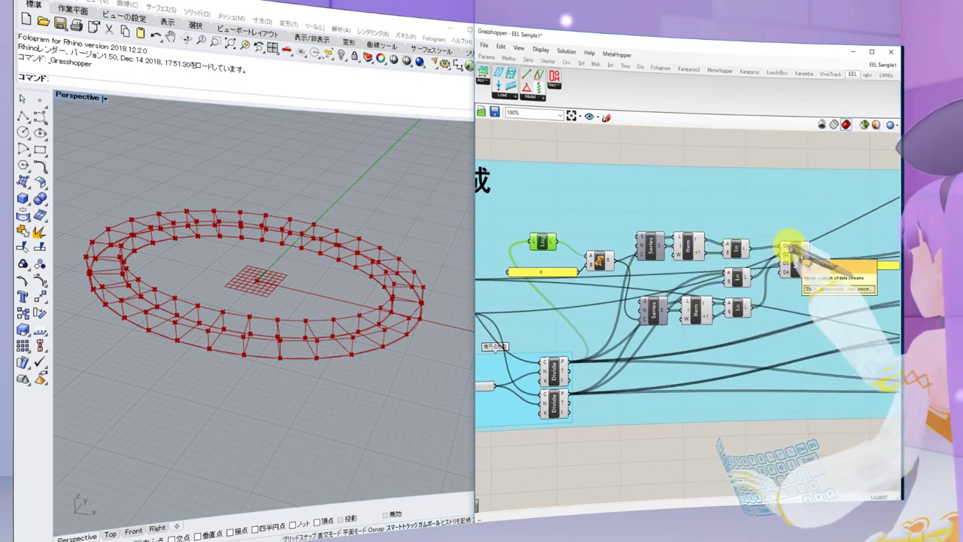
{"action": "mouse_move", "coordinate": [651, 242]}
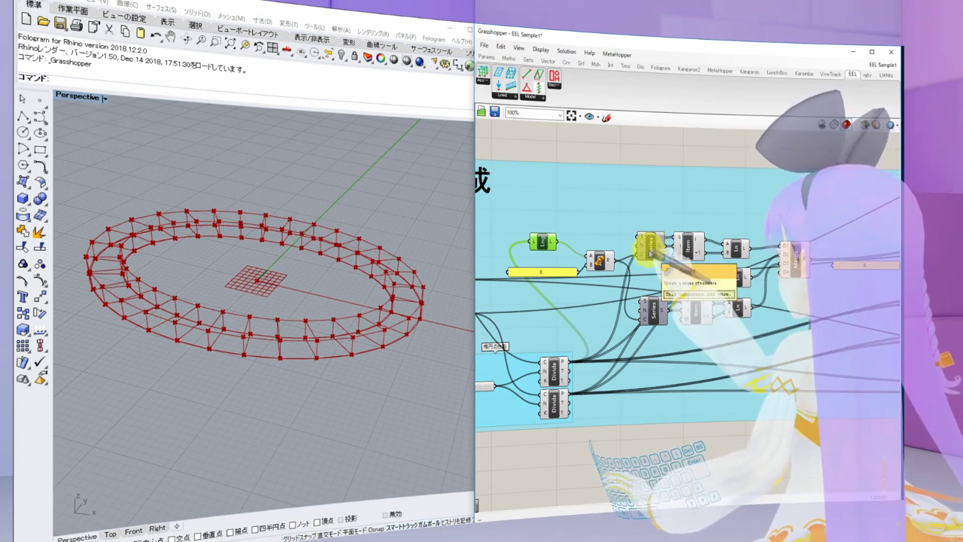
{"action": "left_click", "coordinate": [646, 239]}
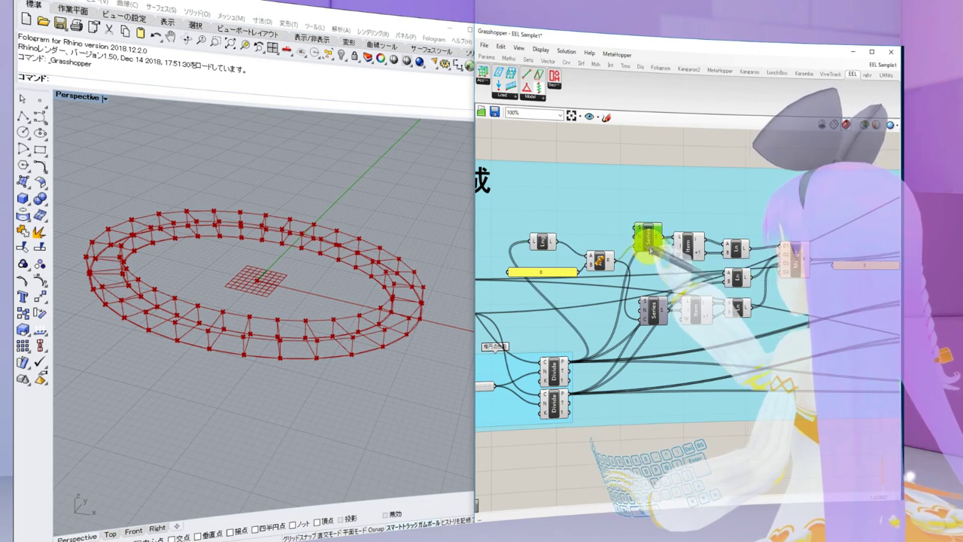
{"action": "right_click_drag", "start_coordinate": [701, 280], "coordinate": [608, 297]}
{"action": "left_click", "coordinate": [701, 285]}
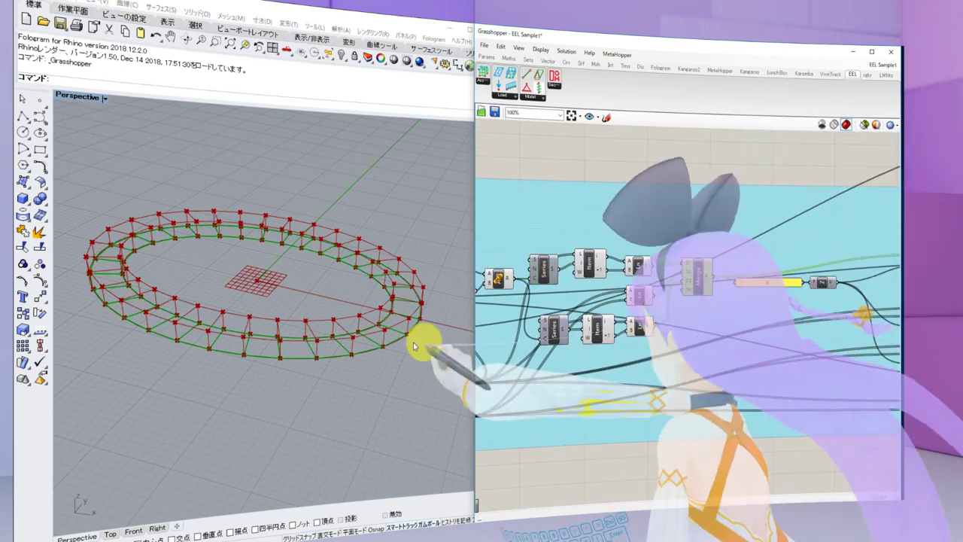
{"action": "right_click_drag", "start_coordinate": [422, 340], "coordinate": [398, 393]}
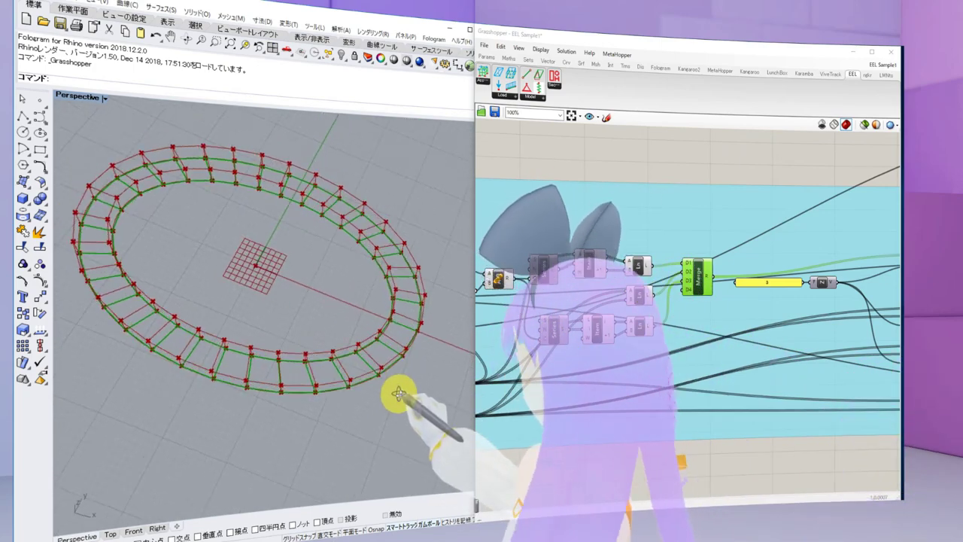
Space out the middle Line component and the lower Series, Item and Line components in front of the Merge
{"action": "left_click", "coordinate": [636, 293]}
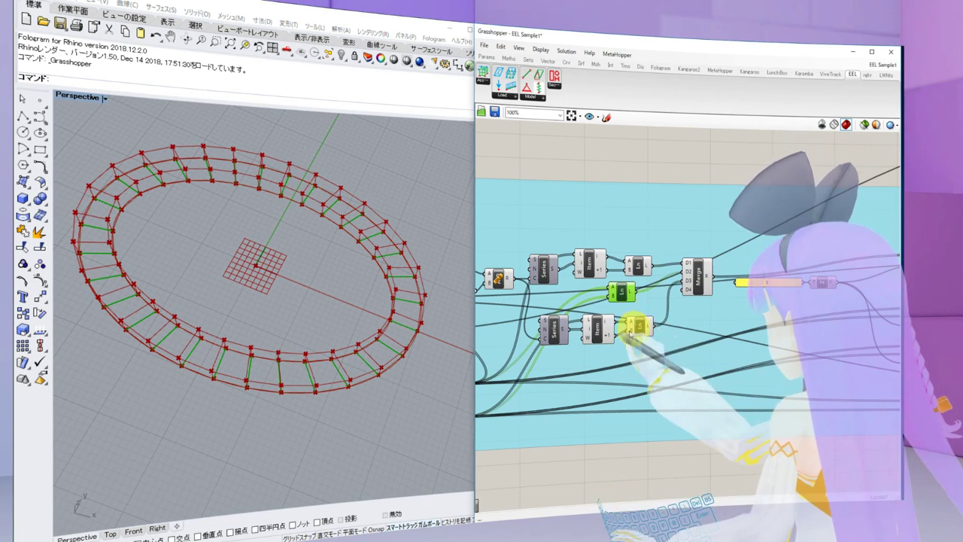
{"action": "left_click", "coordinate": [553, 331]}
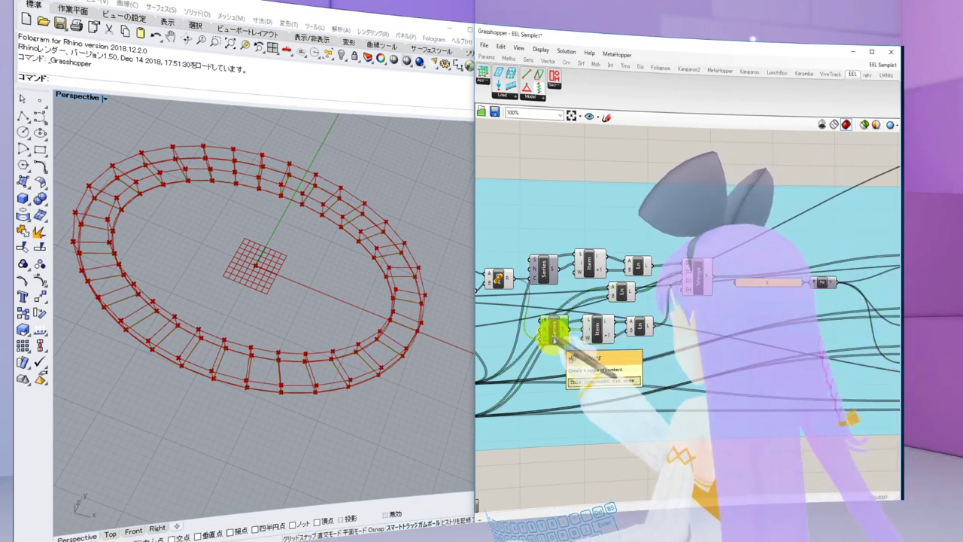
{"action": "left_click_drag", "start_coordinate": [554, 340], "coordinate": [553, 361]}
{"action": "left_click_drag", "start_coordinate": [590, 334], "coordinate": [584, 346]}
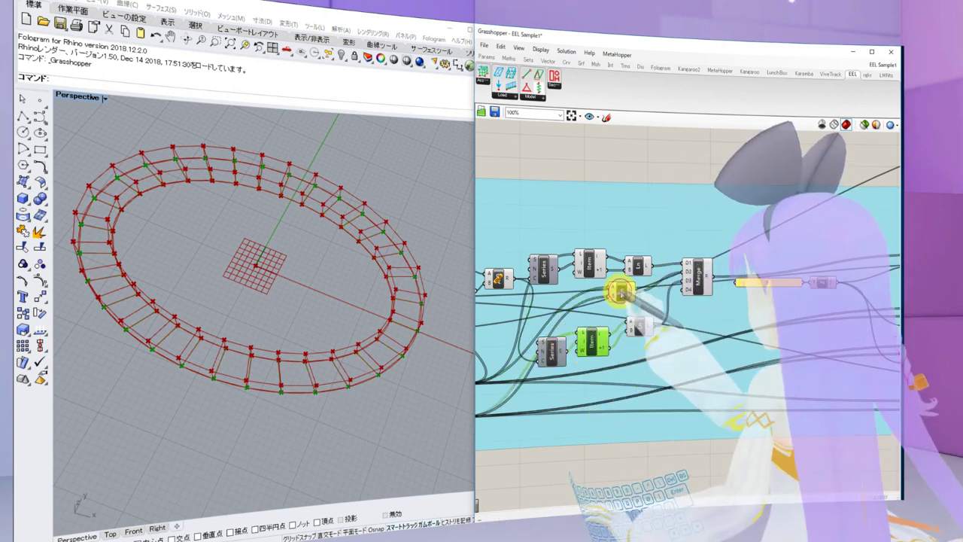
{"action": "right_click_drag", "start_coordinate": [615, 293], "coordinate": [679, 294]}
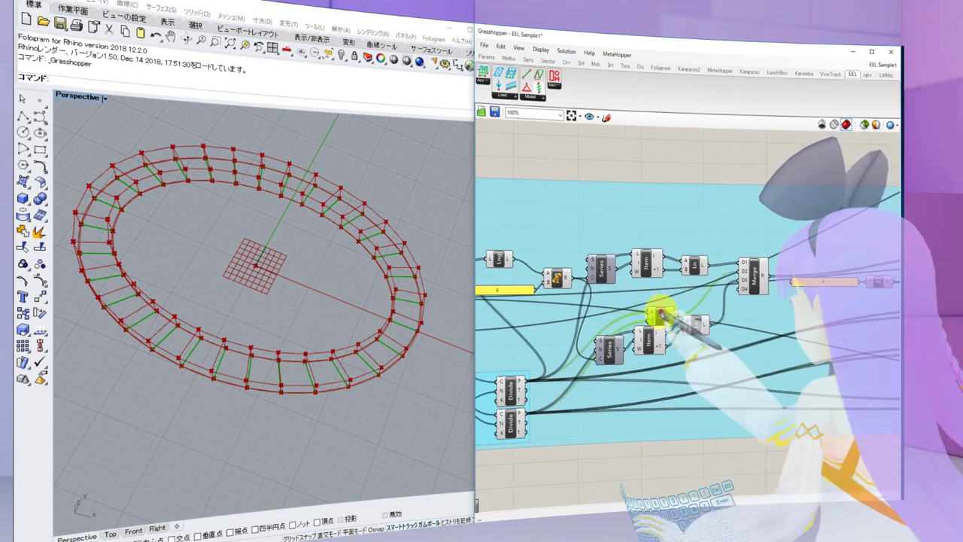
{"action": "left_click", "coordinate": [695, 260]}
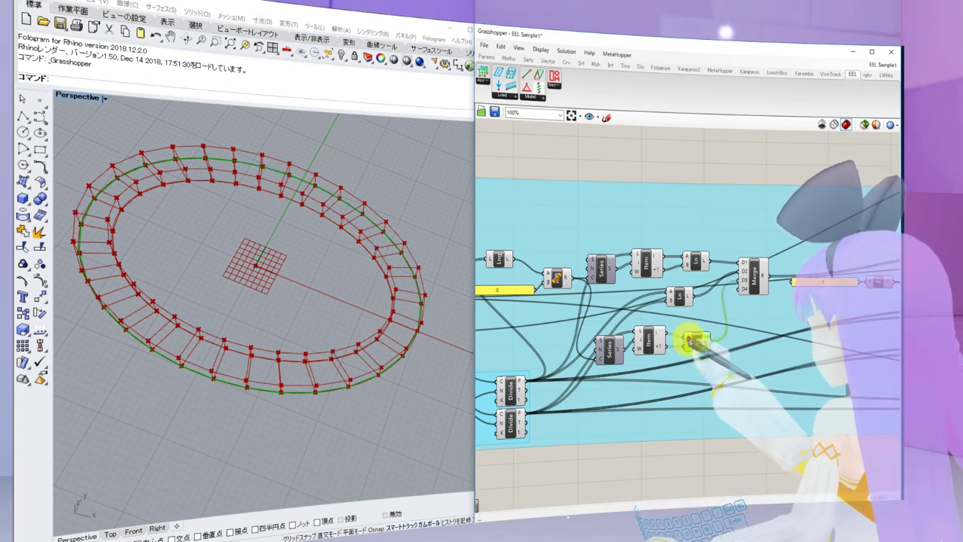
Examine the Merge component's lines and the Unit Z vector fed by the panel of 3
{"action": "right_click_drag", "start_coordinate": [723, 321], "coordinate": [633, 323]}
{"action": "left_click_drag", "start_coordinate": [653, 287], "coordinate": [647, 284]}
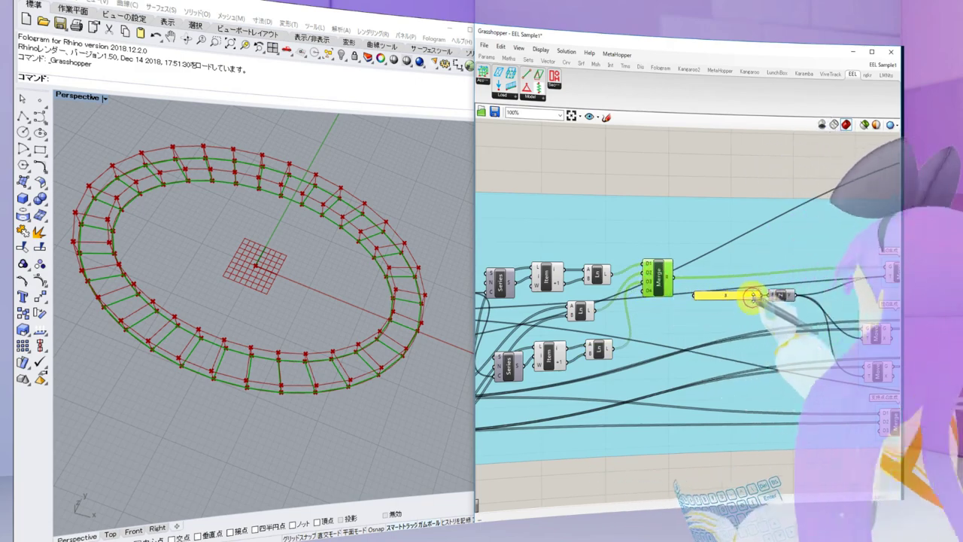
{"action": "scroll", "coordinate": [779, 301], "scroll_direction": "up", "scroll_amount": 5}
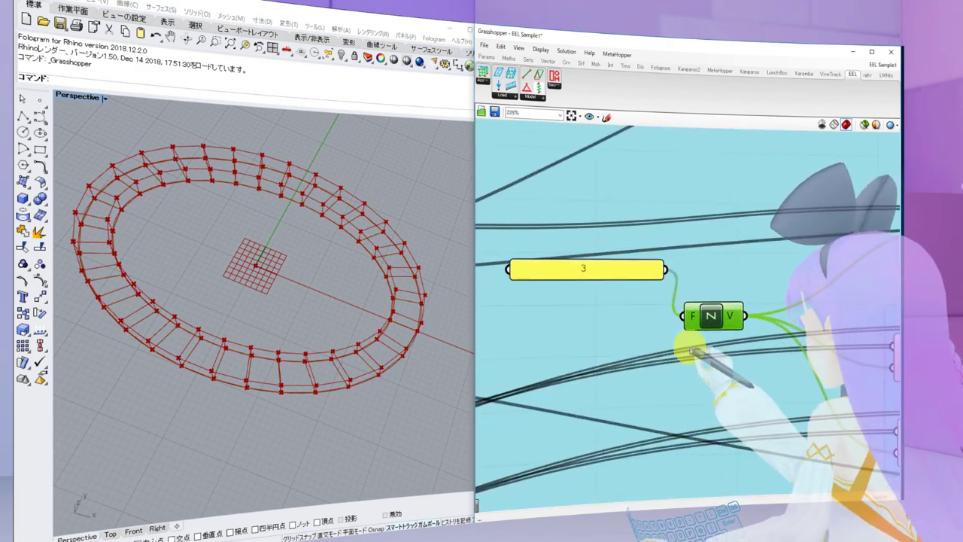
Move the panel of 3 level with the Unit Z component it feeds
{"action": "scroll", "coordinate": [717, 319], "scroll_direction": "down", "scroll_amount": 5}
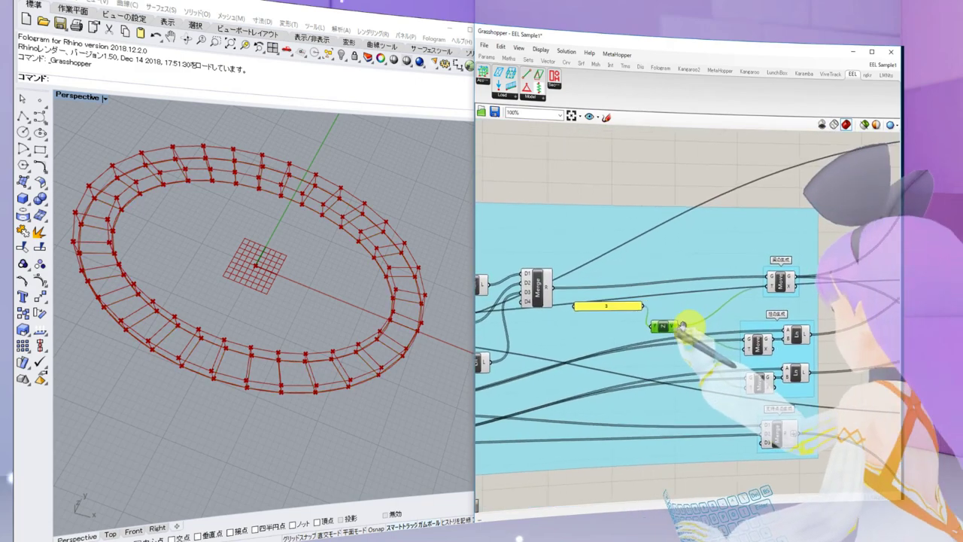
{"action": "left_click_drag", "start_coordinate": [583, 312], "coordinate": [577, 326]}
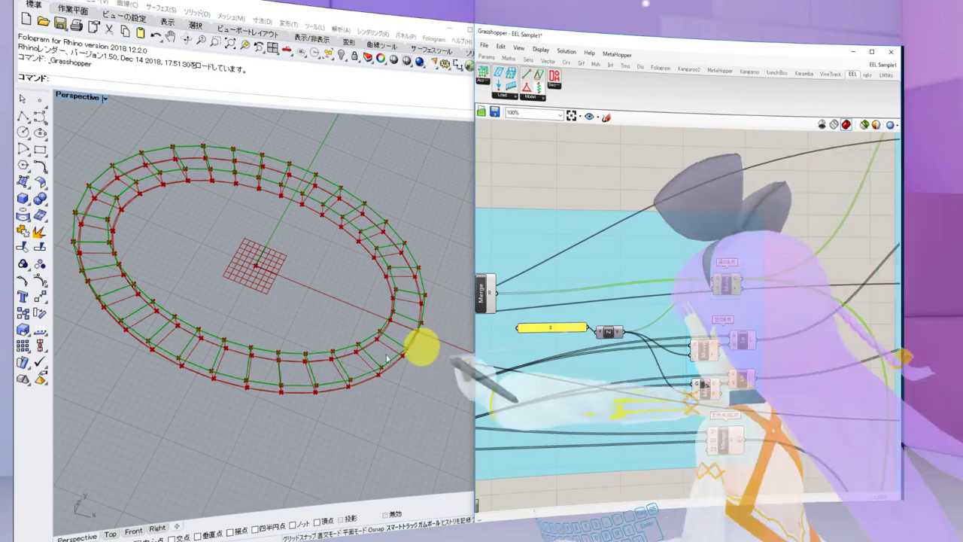
Examine the geometry of the beam Move, the column Move and Line pairs, and the support-point Merge in the Perspective viewport
{"action": "right_click_drag", "start_coordinate": [419, 344], "coordinate": [442, 323]}
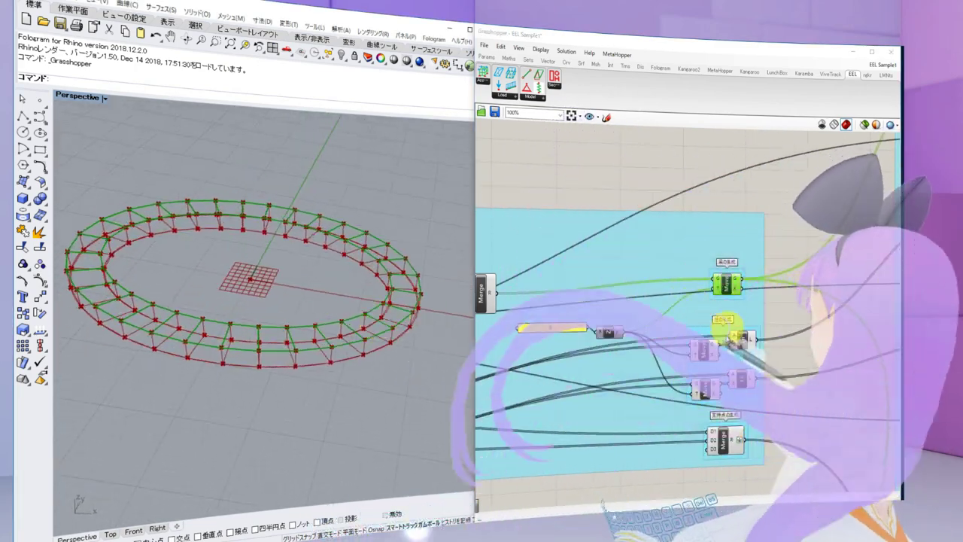
{"action": "left_click", "coordinate": [702, 350]}
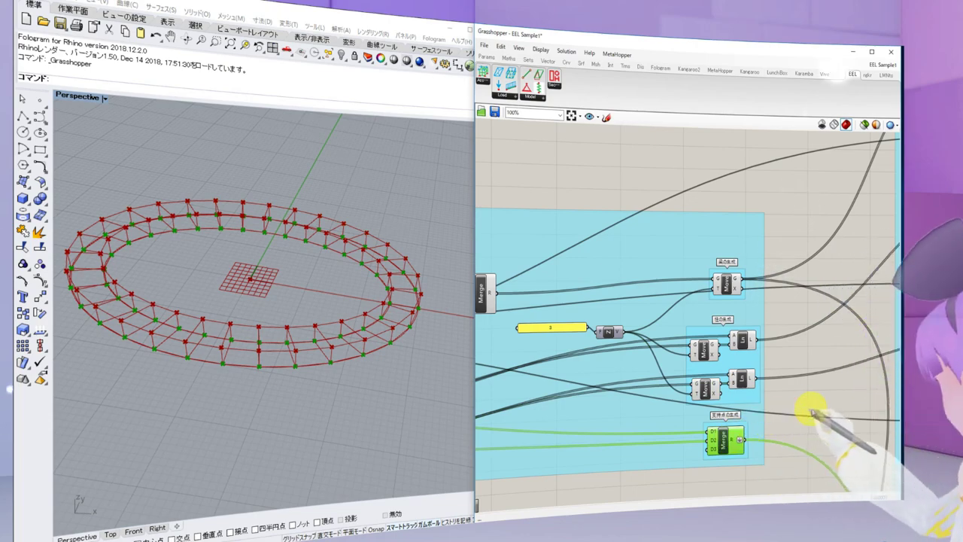
{"action": "scroll", "coordinate": [813, 413], "scroll_direction": "down", "scroll_amount": 5}
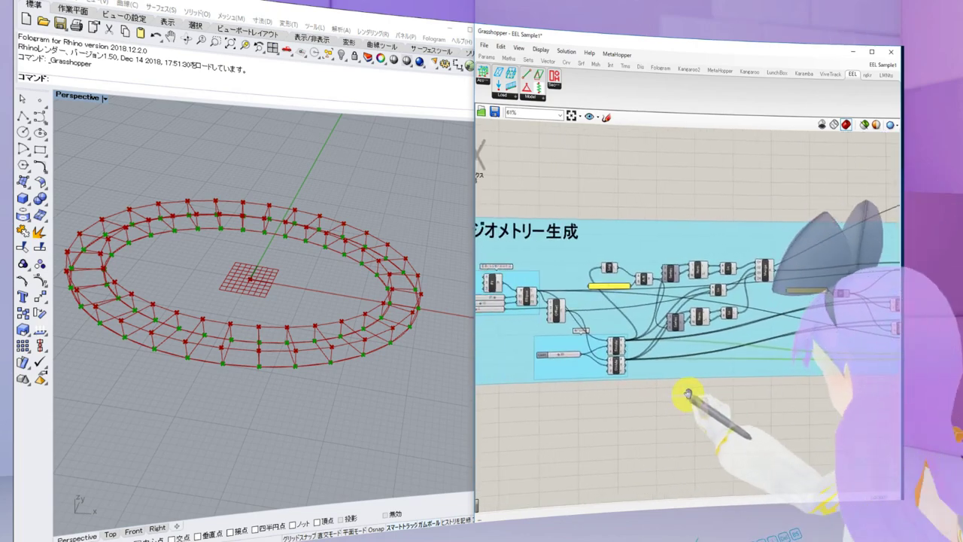
{"action": "scroll", "coordinate": [571, 362], "scroll_direction": "up", "scroll_amount": 5}
{"action": "scroll", "coordinate": [570, 361], "scroll_direction": "down", "scroll_amount": 8}
{"action": "right_click_drag", "start_coordinate": [809, 365], "coordinate": [725, 359]}
{"action": "scroll", "coordinate": [724, 359], "scroll_direction": "up", "scroll_amount": 8}
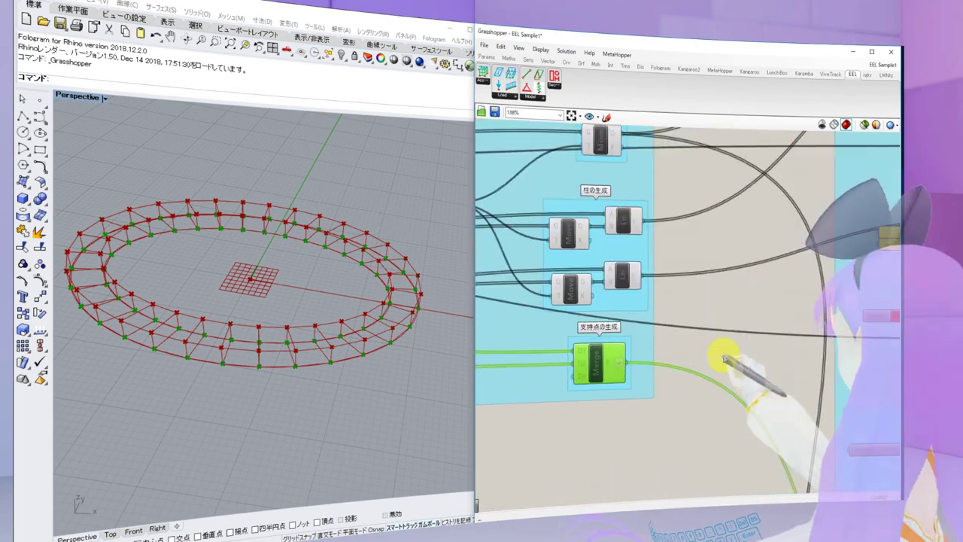
{"action": "scroll", "coordinate": [722, 357], "scroll_direction": "up", "scroll_amount": 2}
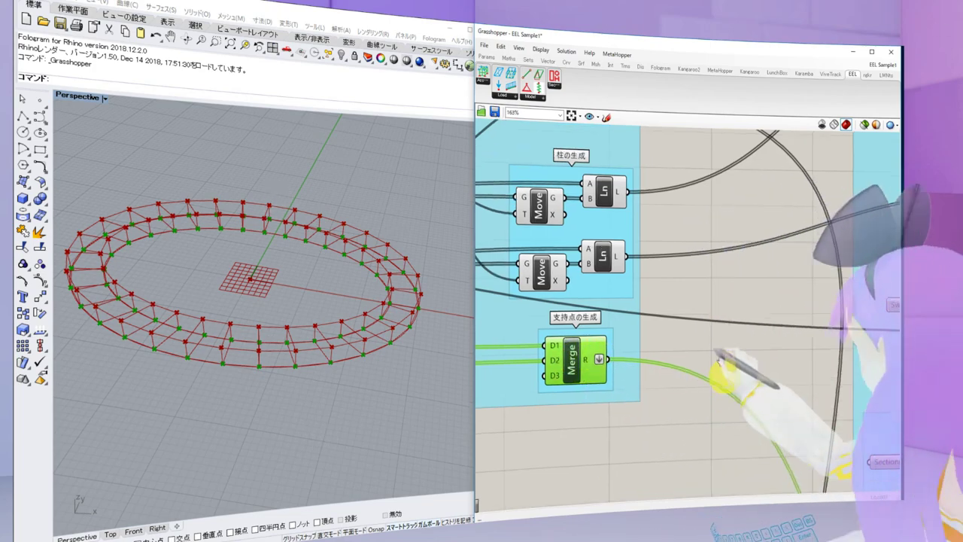
Follow the support-point wire into the EEL group and examine the Boundary and Uni Load components
{"action": "scroll", "coordinate": [726, 392], "scroll_direction": "down", "scroll_amount": 3}
{"action": "right_click_drag", "start_coordinate": [730, 406], "coordinate": [618, 245]}
{"action": "right_click_drag", "start_coordinate": [677, 461], "coordinate": [554, 369]}
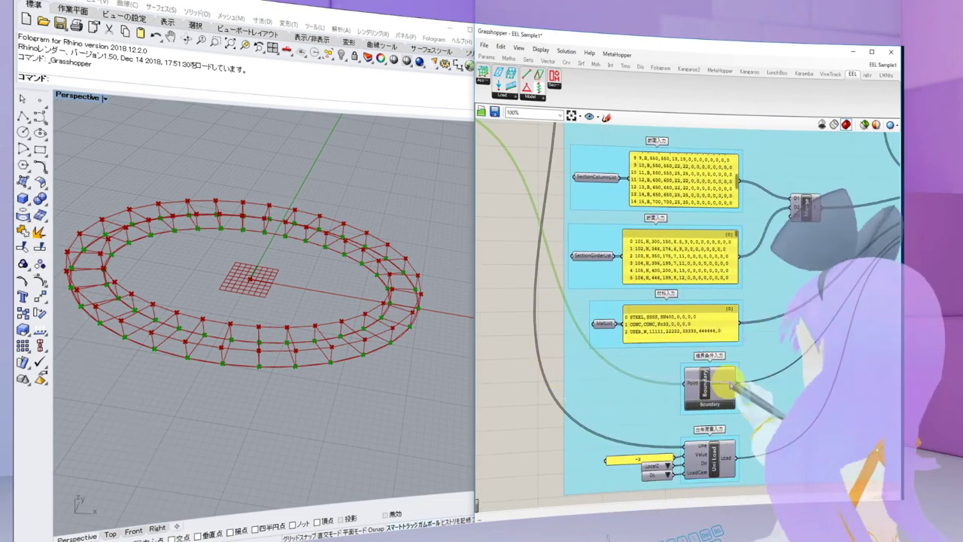
{"action": "scroll", "coordinate": [751, 384], "scroll_direction": "up", "scroll_amount": 3}
{"action": "right_click_drag", "start_coordinate": [727, 384], "coordinate": [651, 326]}
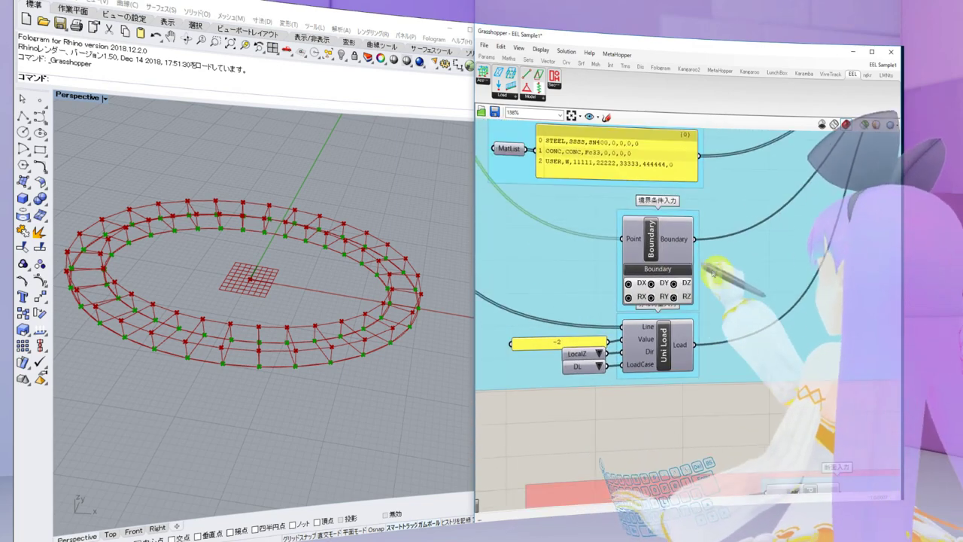
{"action": "scroll", "coordinate": [713, 275], "scroll_direction": "up", "scroll_amount": 4}
{"action": "scroll", "coordinate": [667, 271], "scroll_direction": "down", "scroll_amount": 6}
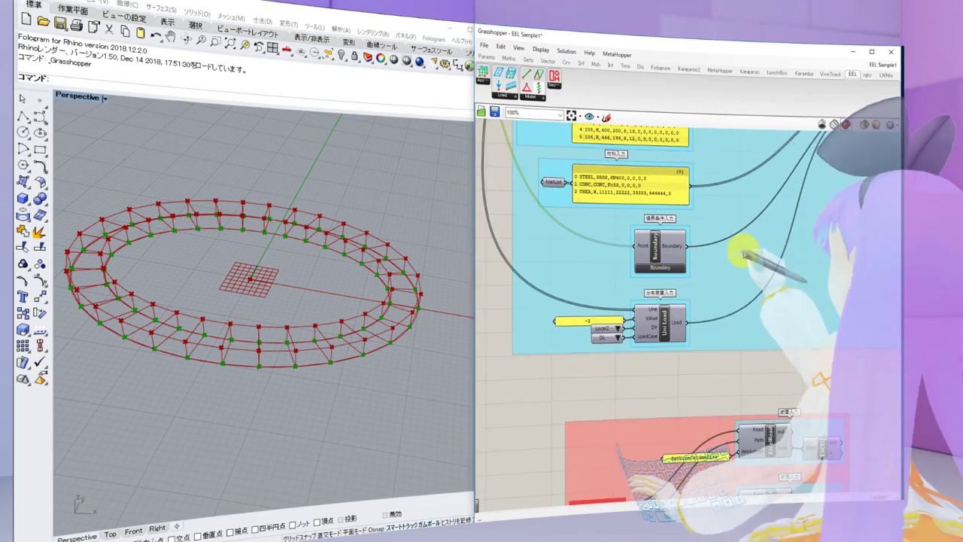
{"action": "right_click_drag", "start_coordinate": [671, 273], "coordinate": [730, 361]}
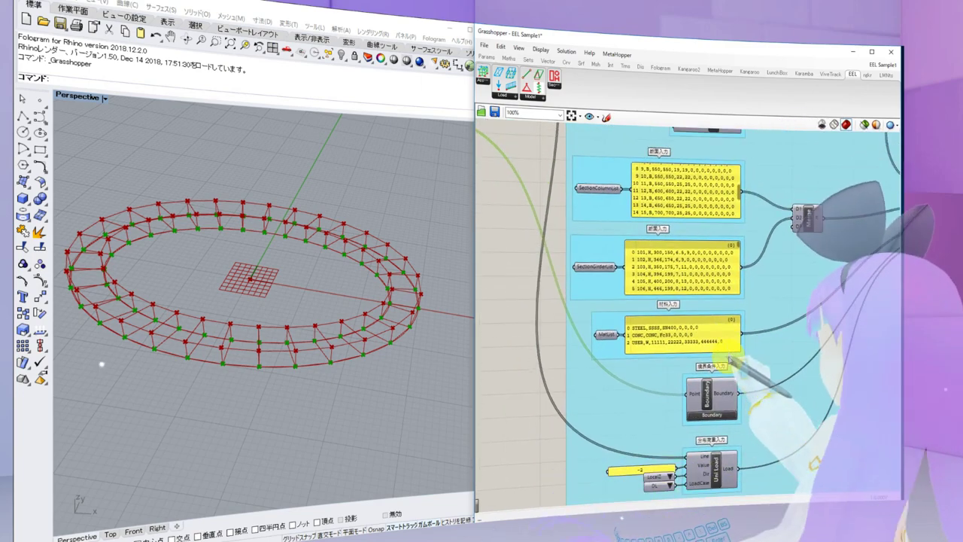
Trace the wires from the EEL group back to the beam, column and support-point components in the geometry group
{"action": "scroll", "coordinate": [738, 316], "scroll_direction": "down", "scroll_amount": 3}
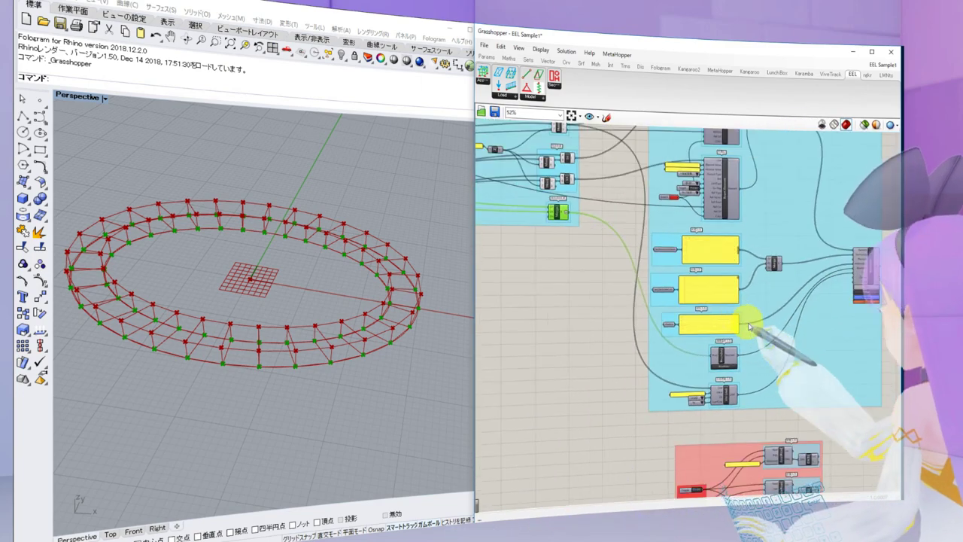
{"action": "right_click_drag", "start_coordinate": [747, 326], "coordinate": [858, 404]}
{"action": "right_click_drag", "start_coordinate": [654, 368], "coordinate": [775, 408]}
{"action": "right_click_drag", "start_coordinate": [787, 338], "coordinate": [771, 344]}
{"action": "scroll", "coordinate": [769, 301], "scroll_direction": "up", "scroll_amount": 2}
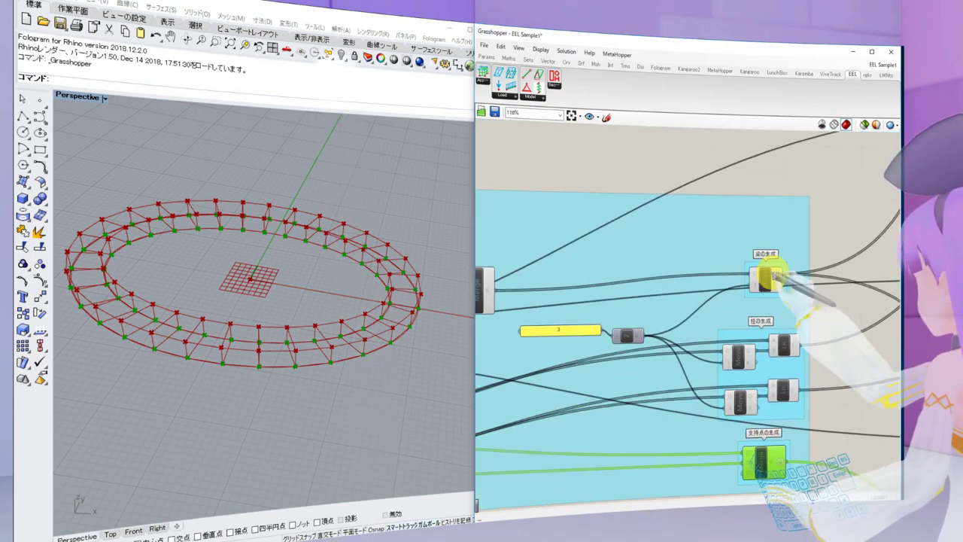
Turn off the preview of all components in the ジオメトリー生成 group
{"action": "scroll", "coordinate": [767, 276], "scroll_direction": "down", "scroll_amount": 2}
{"action": "scroll", "coordinate": [722, 309], "scroll_direction": "down", "scroll_amount": 3}
{"action": "scroll", "coordinate": [752, 316], "scroll_direction": "up", "scroll_amount": 4}
{"action": "scroll", "coordinate": [777, 314], "scroll_direction": "down", "scroll_amount": 4}
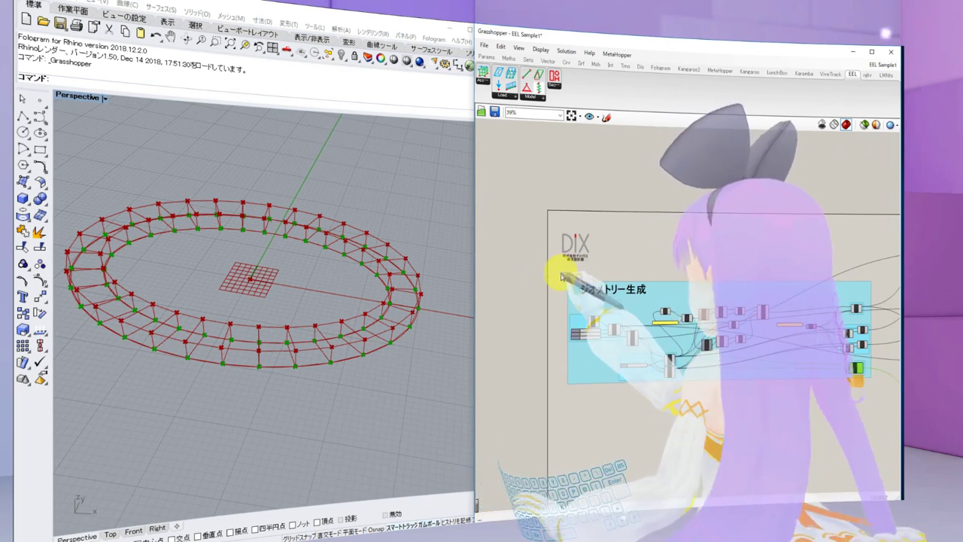
{"action": "left_click_drag", "start_coordinate": [563, 271], "coordinate": [873, 400]}
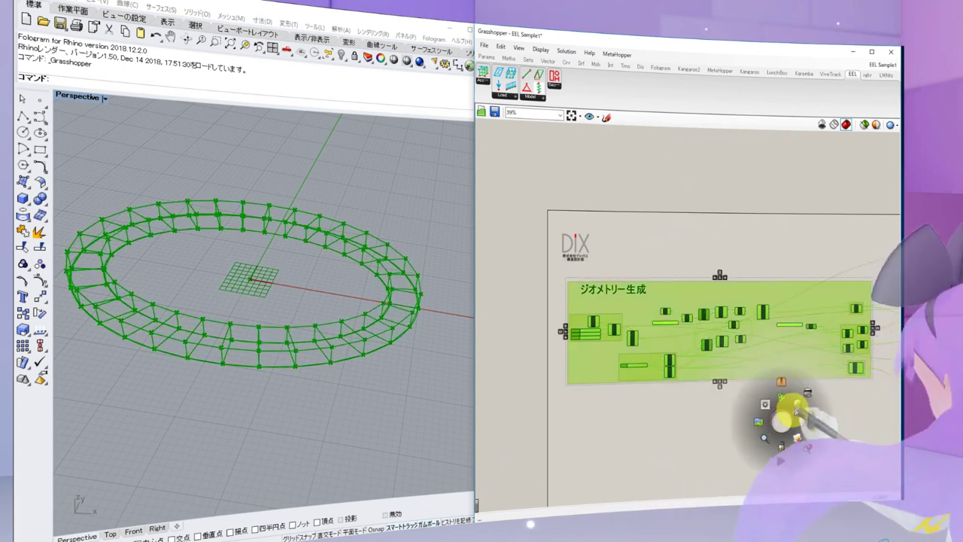
{"action": "left_click", "coordinate": [807, 395]}
{"action": "left_click", "coordinate": [829, 239]}
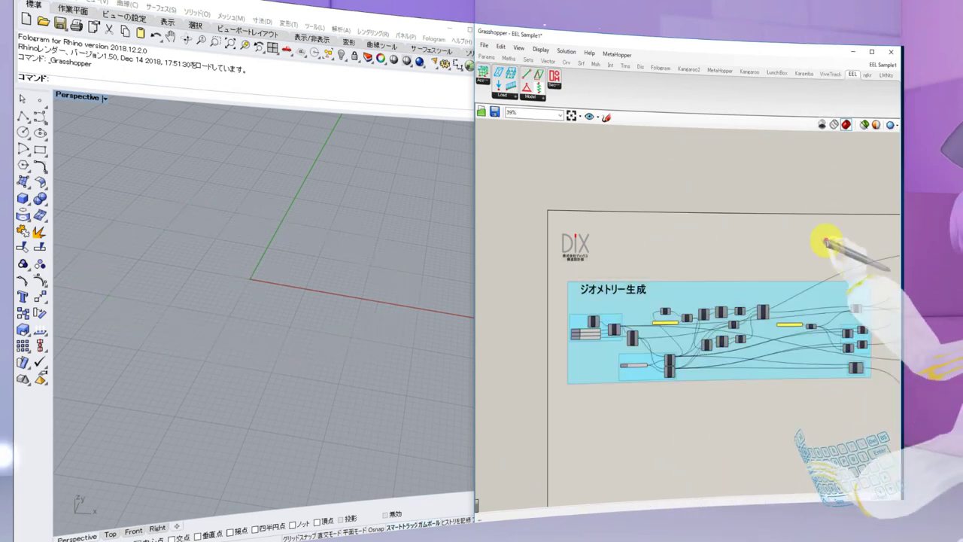
Turn on the preview of all components in the EEL group and view the structural model in Perspective
{"action": "right_click_drag", "start_coordinate": [826, 238], "coordinate": [606, 205]}
{"action": "scroll", "coordinate": [606, 205], "scroll_direction": "down", "scroll_amount": 2}
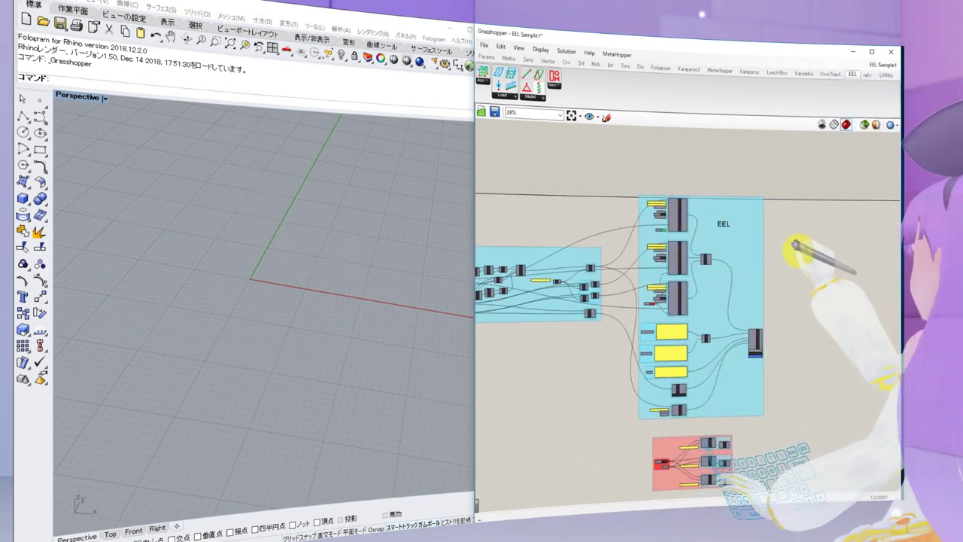
{"action": "scroll", "coordinate": [631, 181], "scroll_direction": "up", "scroll_amount": 3}
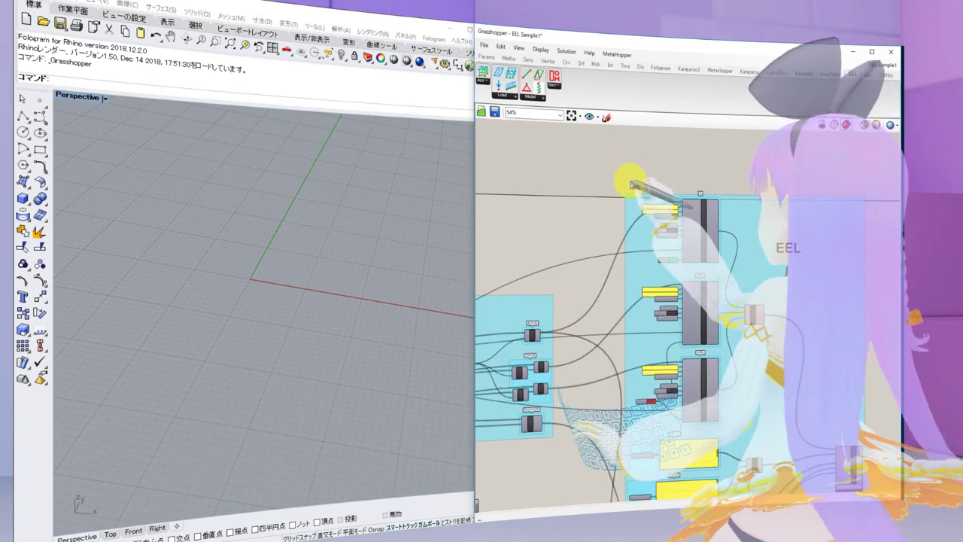
{"action": "scroll", "coordinate": [616, 181], "scroll_direction": "down", "scroll_amount": 2}
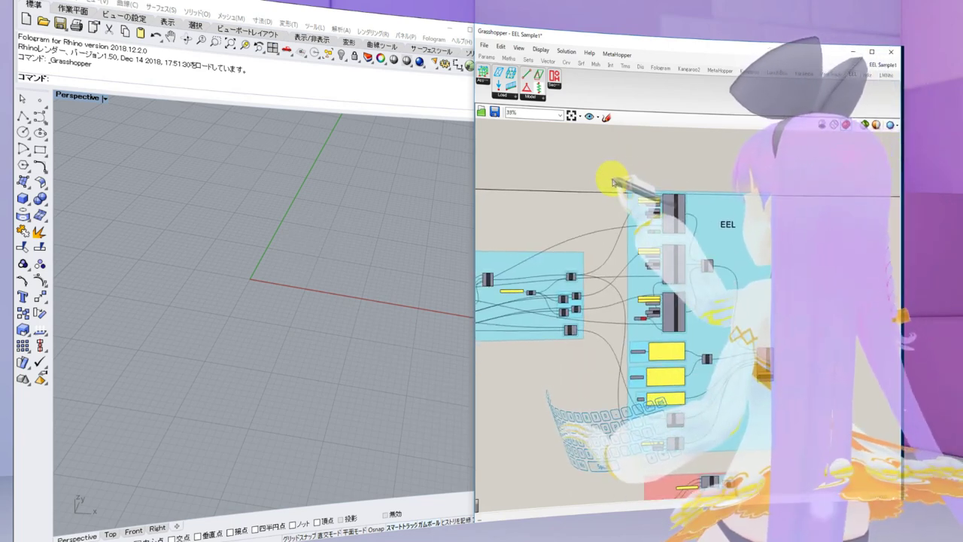
{"action": "left_click_drag", "start_coordinate": [611, 182], "coordinate": [816, 451]}
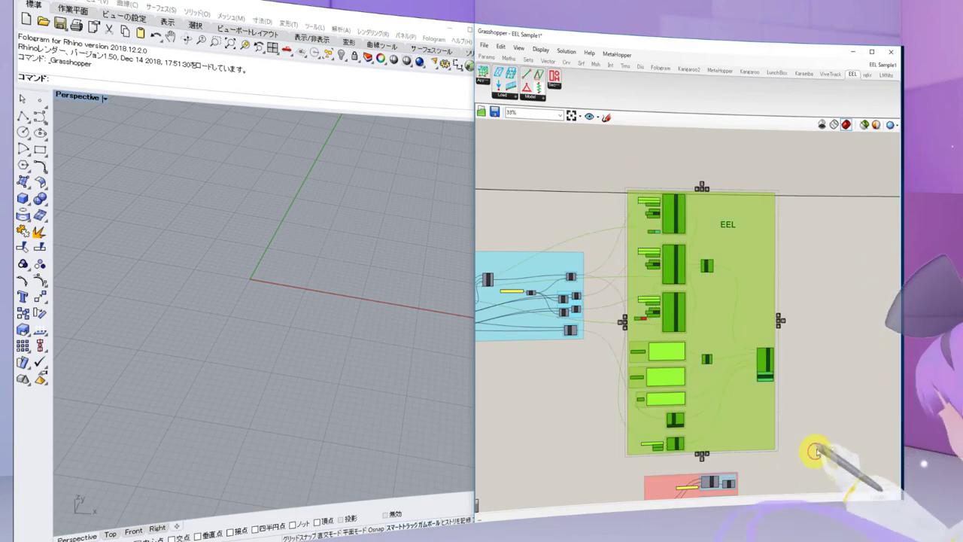
{"action": "key", "text": "space"}
{"action": "left_click", "coordinate": [822, 240]}
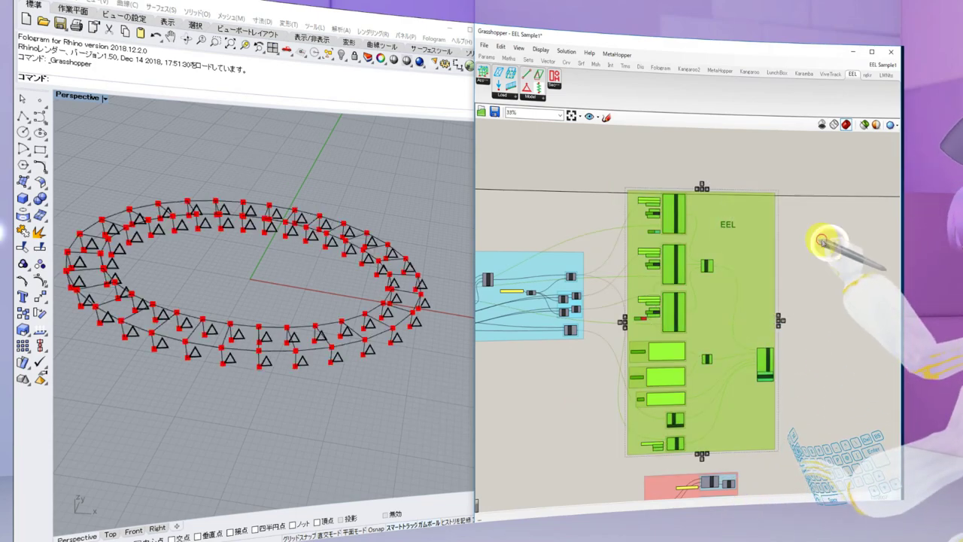
{"action": "right_click_drag", "start_coordinate": [354, 398], "coordinate": [403, 389]}
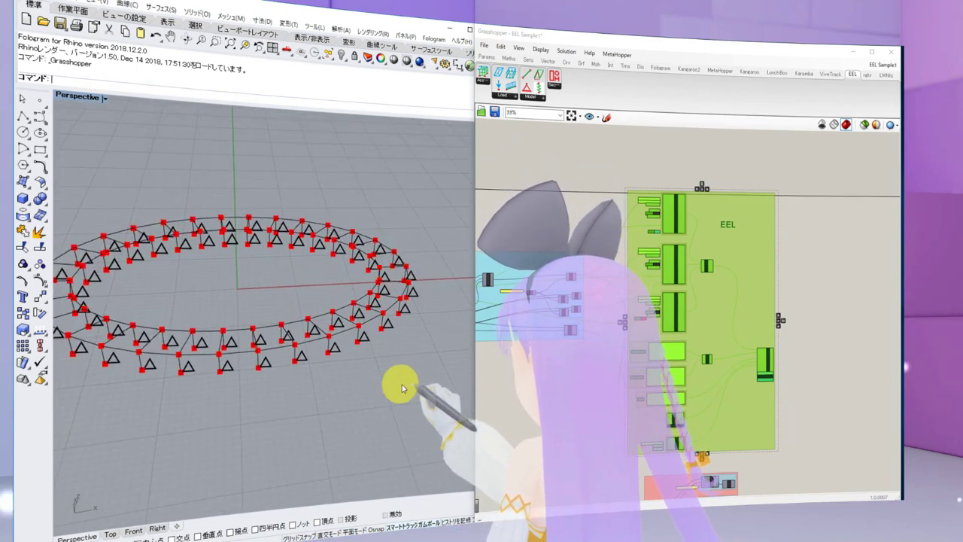
Space out the colour Swatch, the False Toggle and the ベクトル指定 selector feeding the uppermost Beam Element
{"action": "scroll", "coordinate": [677, 210], "scroll_direction": "up", "scroll_amount": 8}
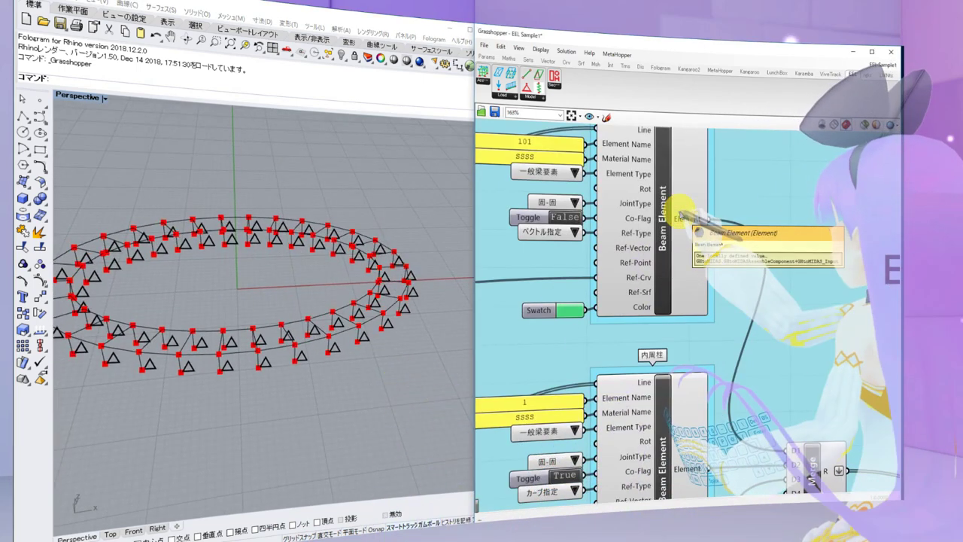
{"action": "scroll", "coordinate": [681, 218], "scroll_direction": "down", "scroll_amount": 2}
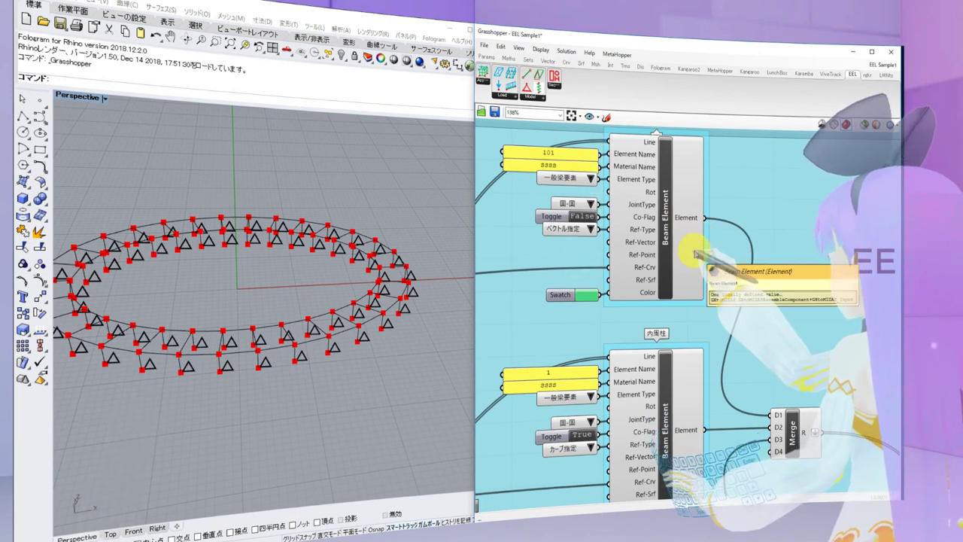
{"action": "left_click_drag", "start_coordinate": [564, 299], "coordinate": [541, 296]}
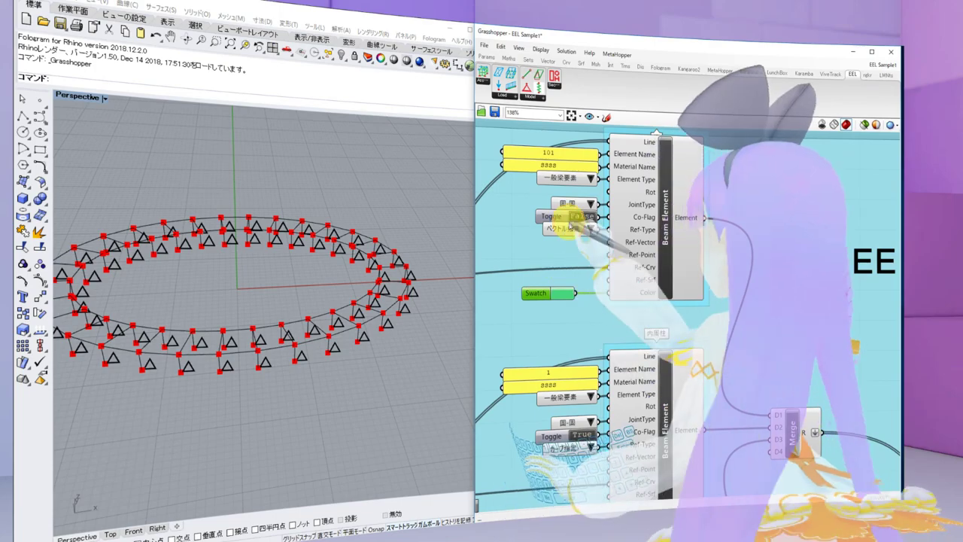
{"action": "left_click_drag", "start_coordinate": [566, 228], "coordinate": [564, 246]}
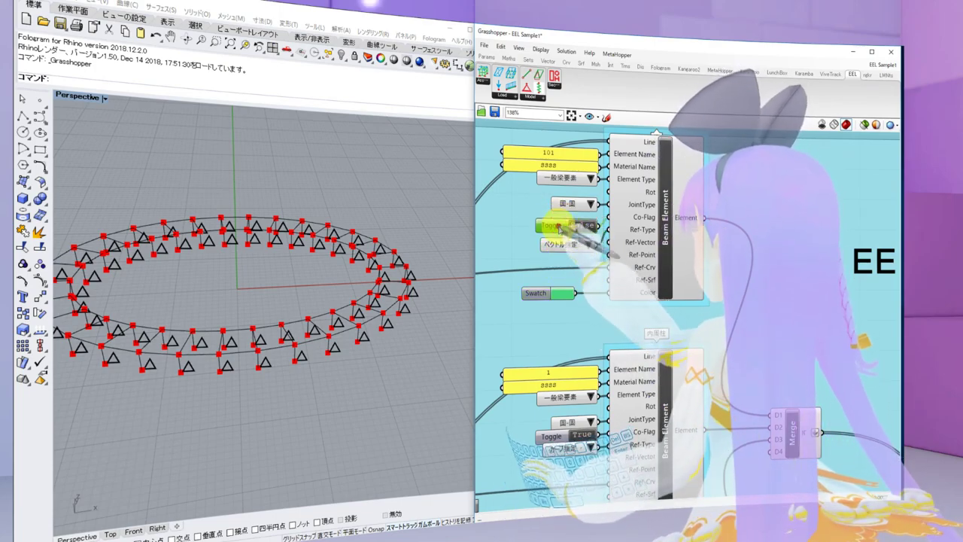
Set the Perspective viewport's display mode to シェーディング (Shaded) and view the frame from above
{"action": "right_click_drag", "start_coordinate": [398, 301], "coordinate": [370, 293]}
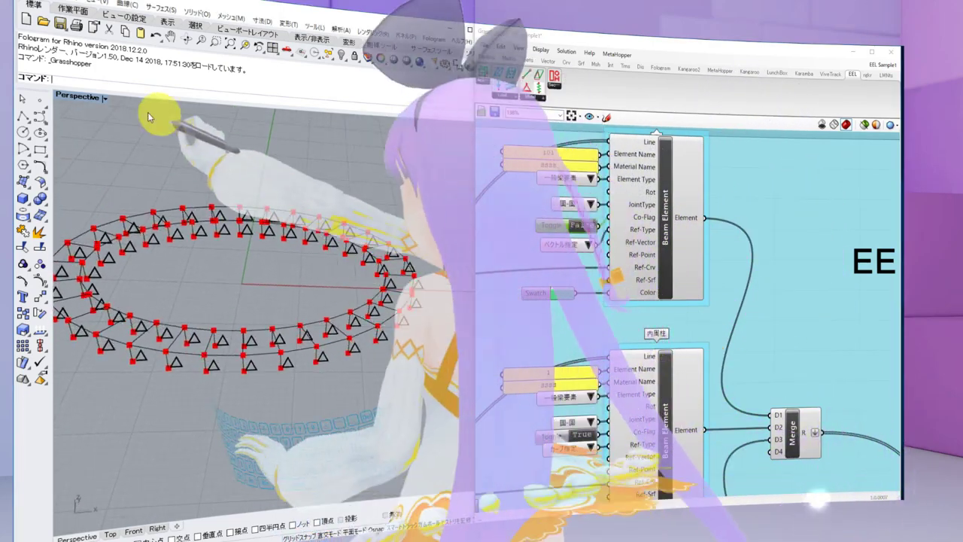
{"action": "left_click", "coordinate": [110, 99]}
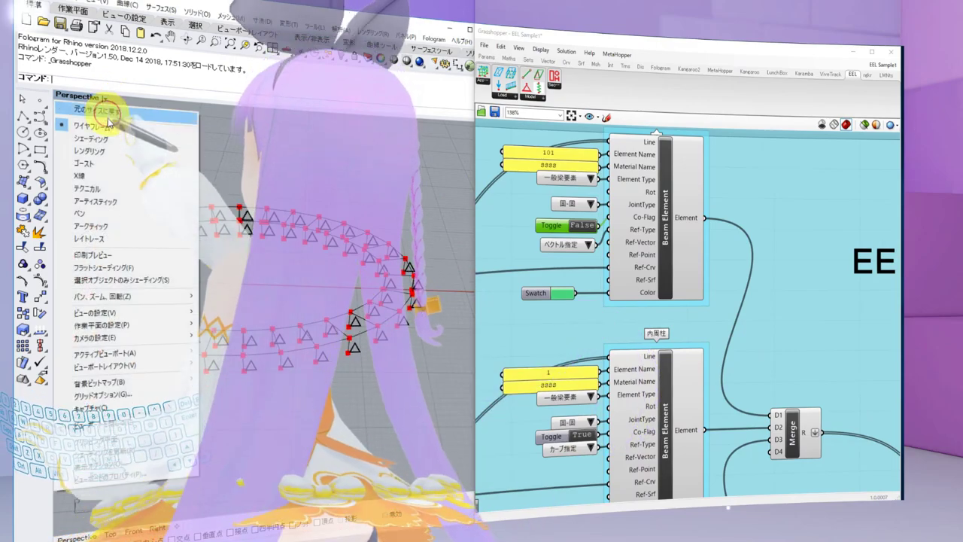
{"action": "left_click", "coordinate": [116, 145]}
{"action": "right_click_drag", "start_coordinate": [117, 145], "coordinate": [263, 206]}
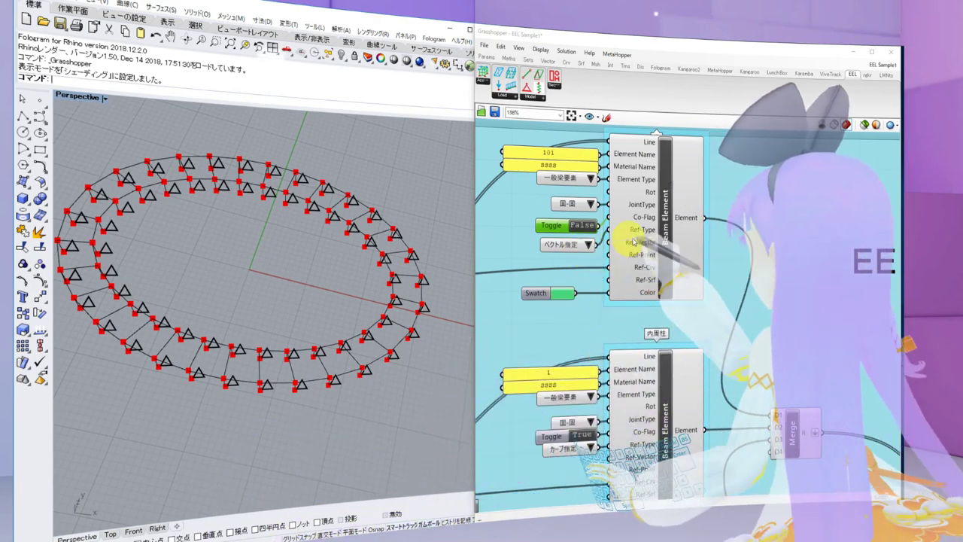
Inspect the colour picker of the Swatch feeding the uppermost Beam Element's Color input
{"action": "left_click", "coordinate": [565, 297]}
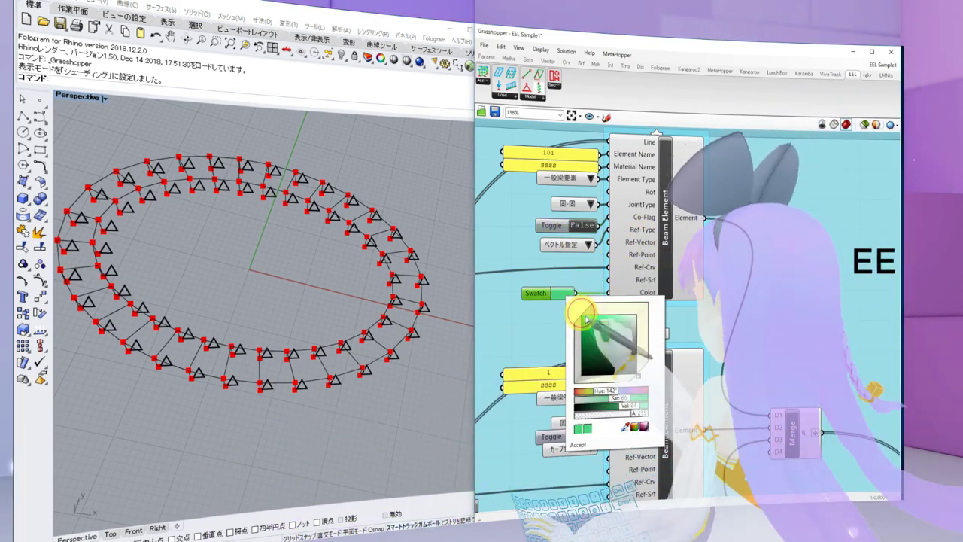
{"action": "left_click", "coordinate": [561, 298]}
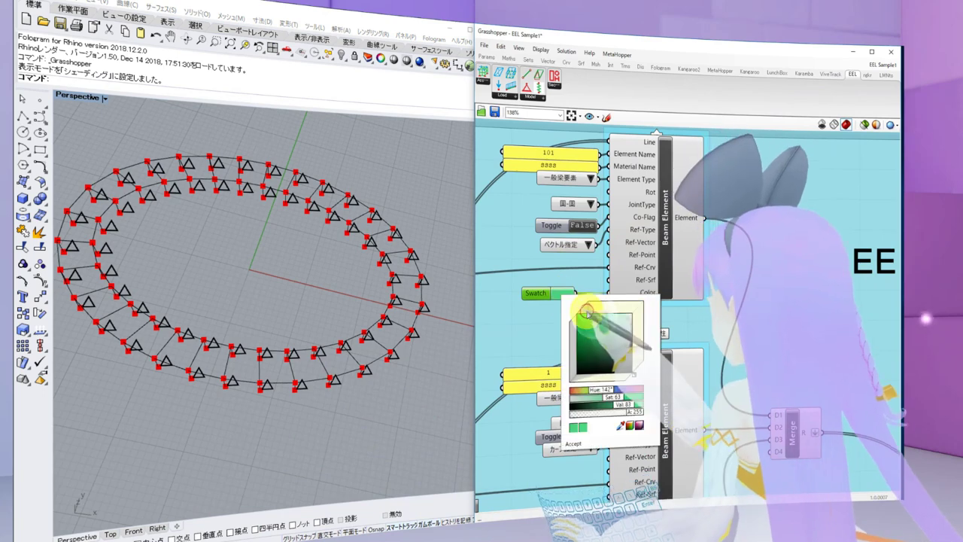
{"action": "left_click", "coordinate": [563, 296]}
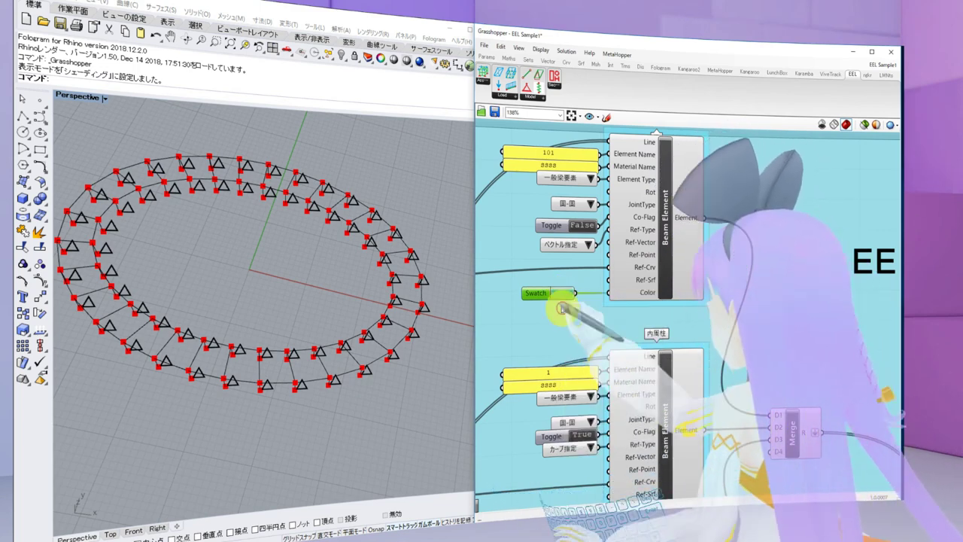
Follow the Beam Element and section list wires through their Merge components and examine the Assemble component's inputs
{"action": "scroll", "coordinate": [701, 320], "scroll_direction": "down", "scroll_amount": 5}
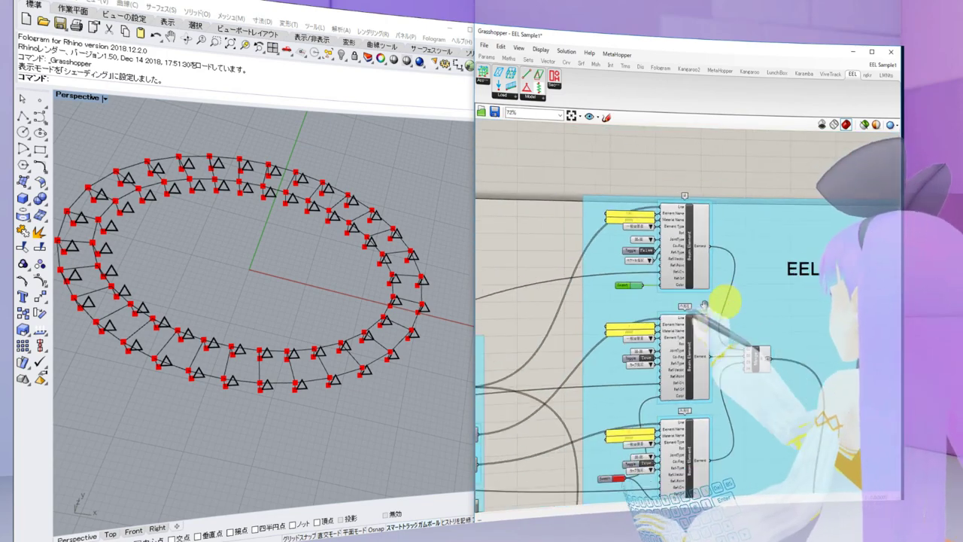
{"action": "right_click_drag", "start_coordinate": [723, 342], "coordinate": [730, 243]}
{"action": "right_click_drag", "start_coordinate": [759, 324], "coordinate": [726, 260]}
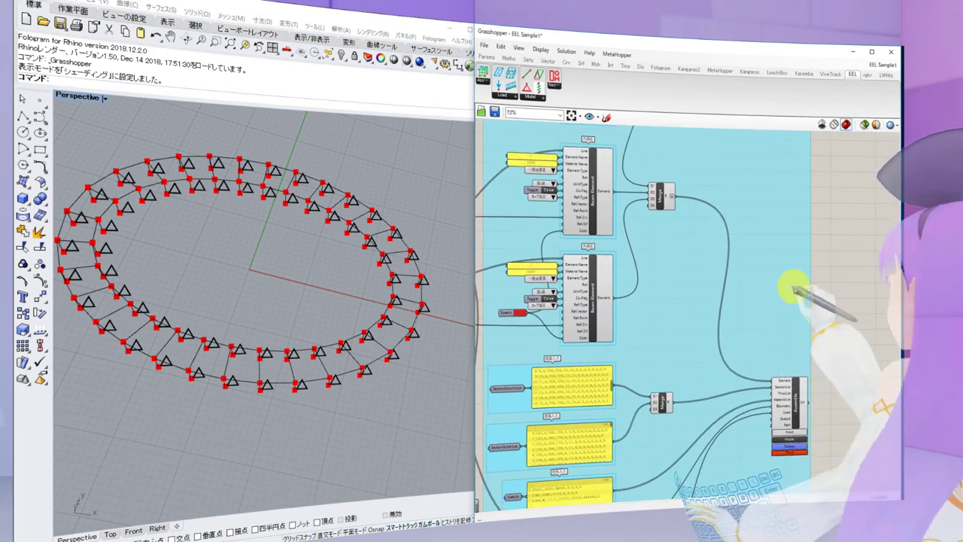
{"action": "scroll", "coordinate": [835, 429], "scroll_direction": "up", "scroll_amount": 4}
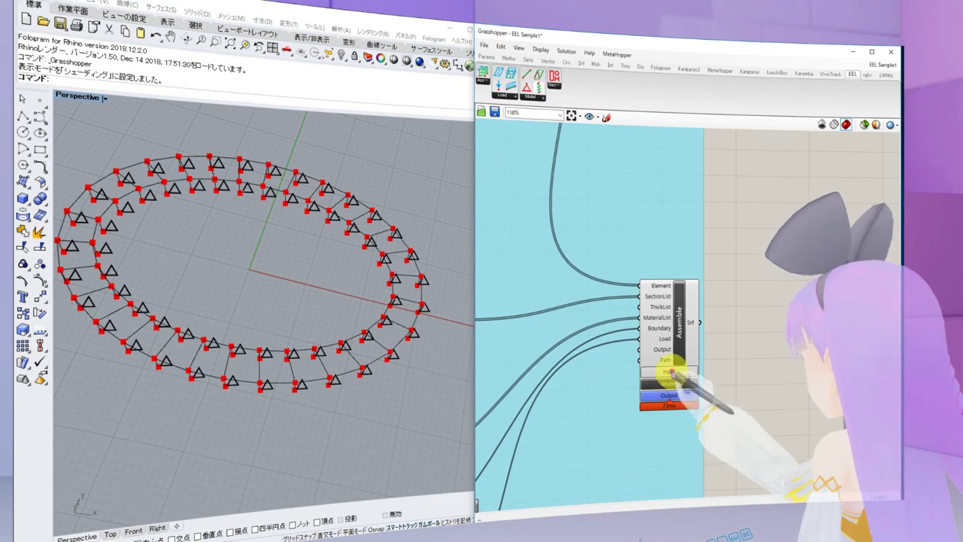
Open the Assemble component's Model Data and review its Node, Display and Boundary data
{"action": "left_click", "coordinate": [670, 371]}
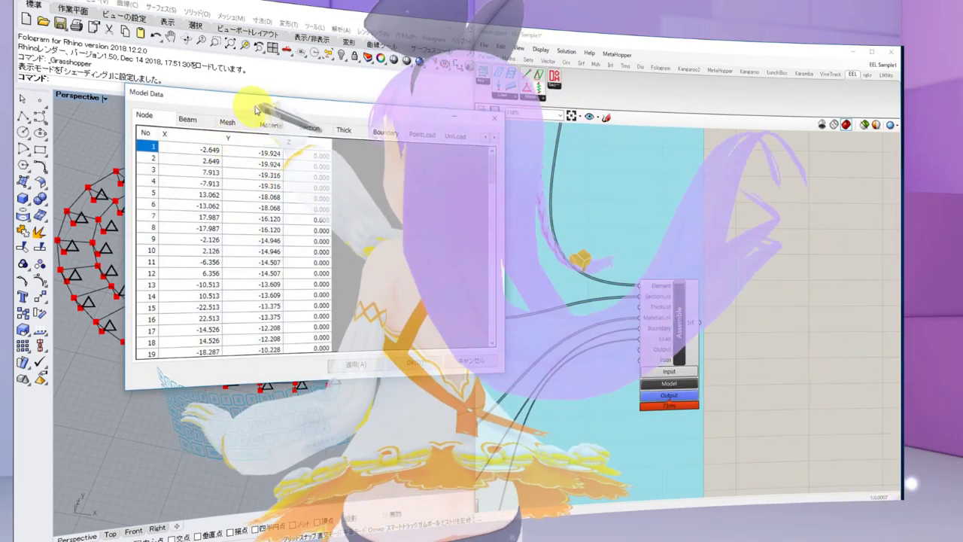
{"action": "left_click_drag", "start_coordinate": [249, 98], "coordinate": [398, 89]}
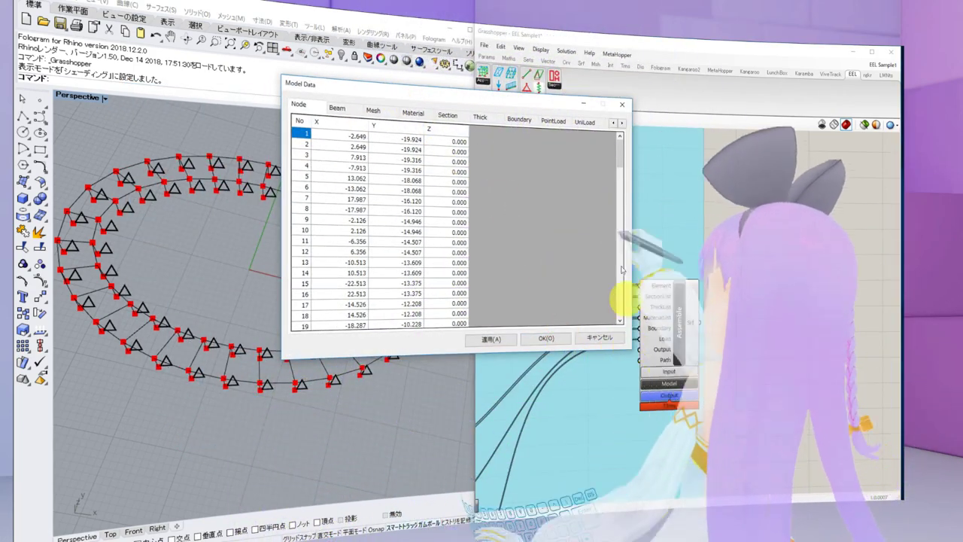
{"action": "left_click", "coordinate": [621, 123]}
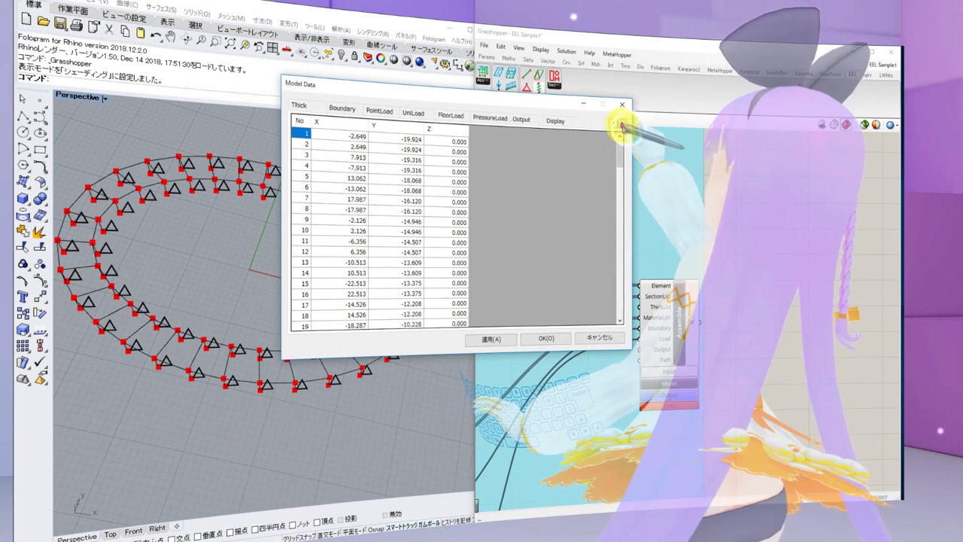
{"action": "left_click", "coordinate": [564, 122]}
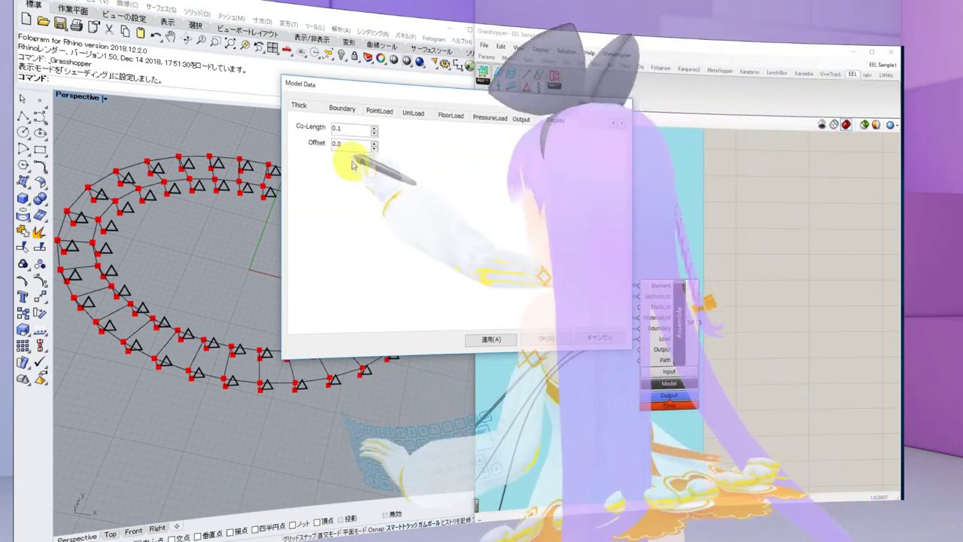
{"action": "left_click", "coordinate": [343, 111]}
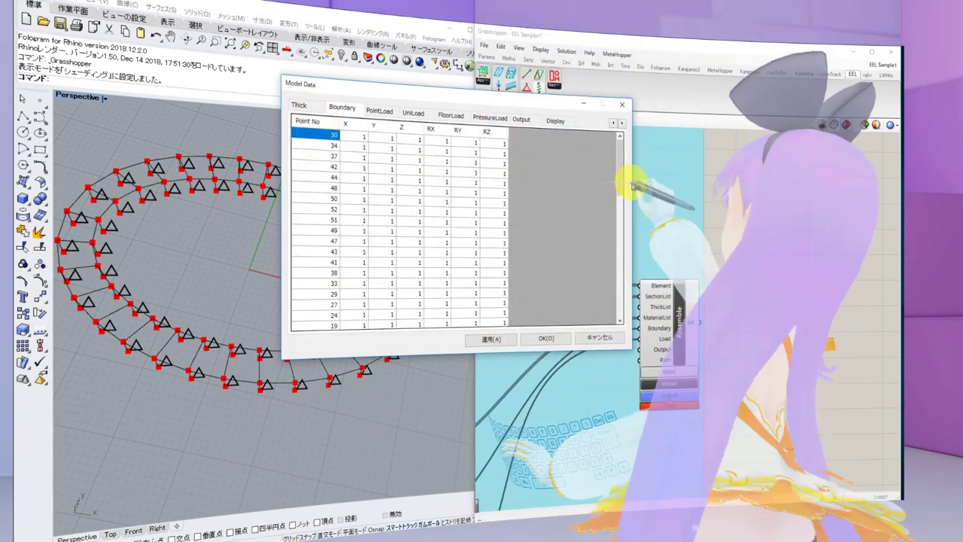
{"action": "left_click_drag", "start_coordinate": [620, 174], "coordinate": [612, 134]}
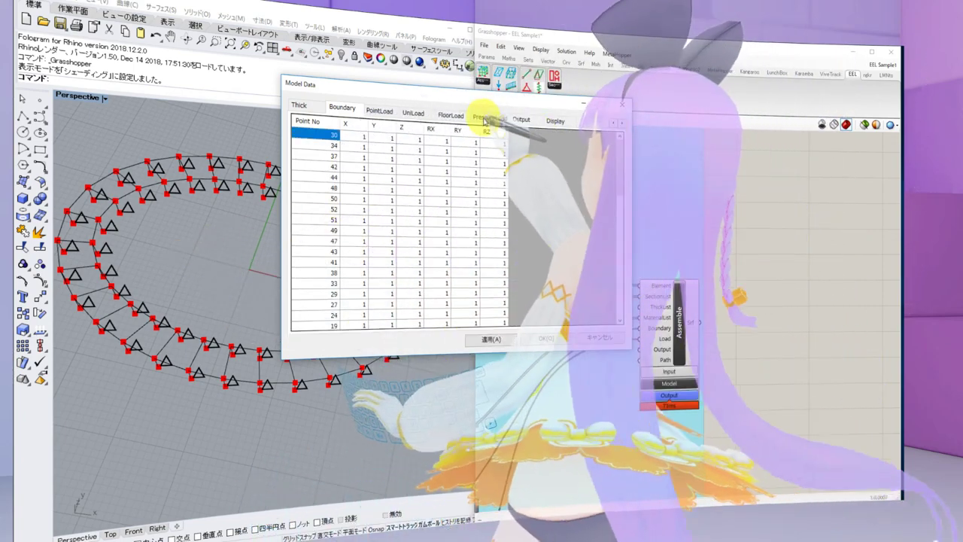
Review the PressureLoad, FloorLoad, UniLoad, PointLoad, Boundary and Thick data, and close Model Data without applying anything
{"action": "left_click", "coordinate": [483, 119]}
{"action": "left_click", "coordinate": [447, 117]}
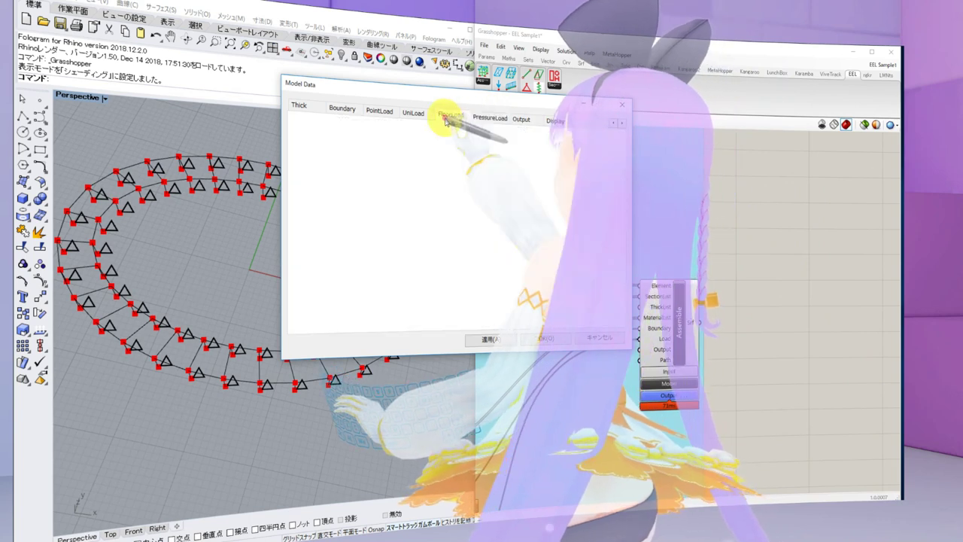
{"action": "left_click", "coordinate": [419, 113]}
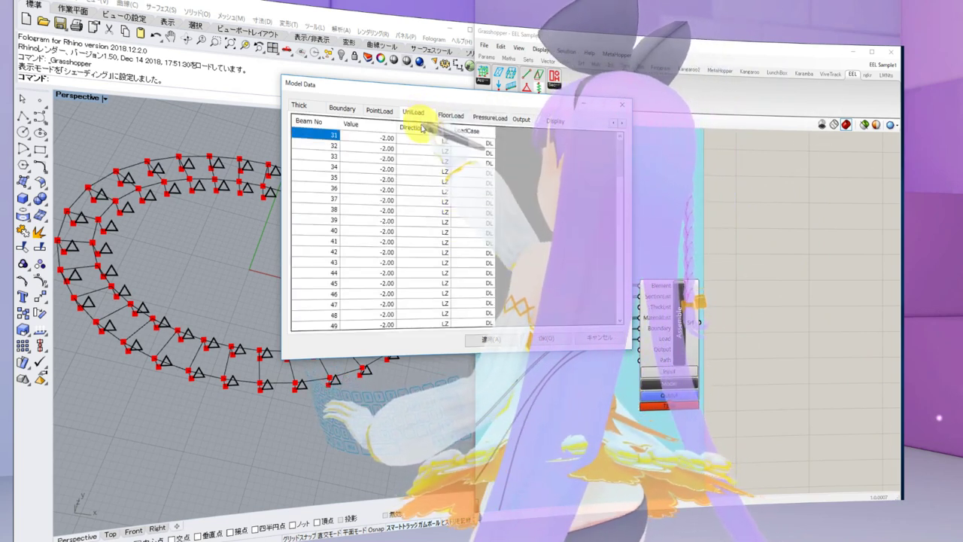
{"action": "left_click", "coordinate": [393, 115]}
{"action": "left_click", "coordinate": [343, 108]}
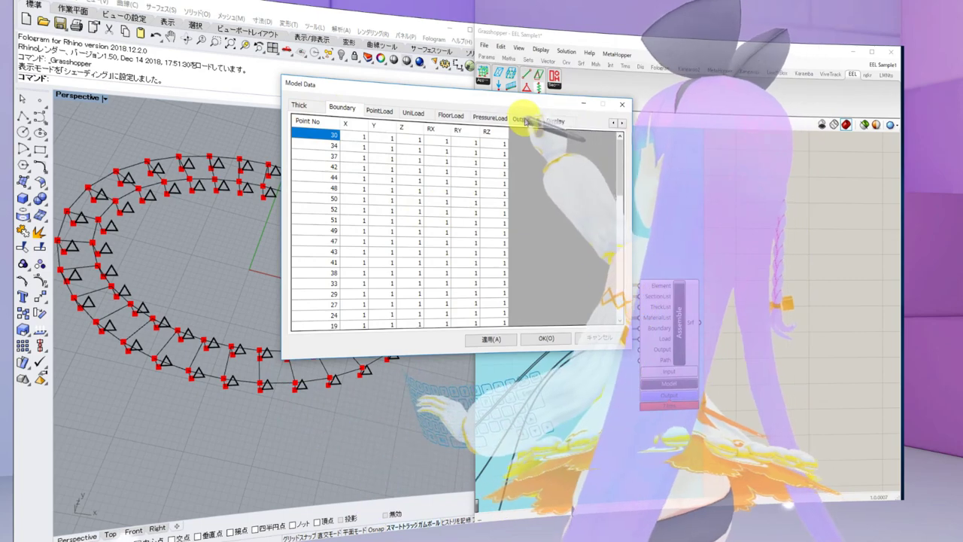
{"action": "left_click", "coordinate": [301, 105]}
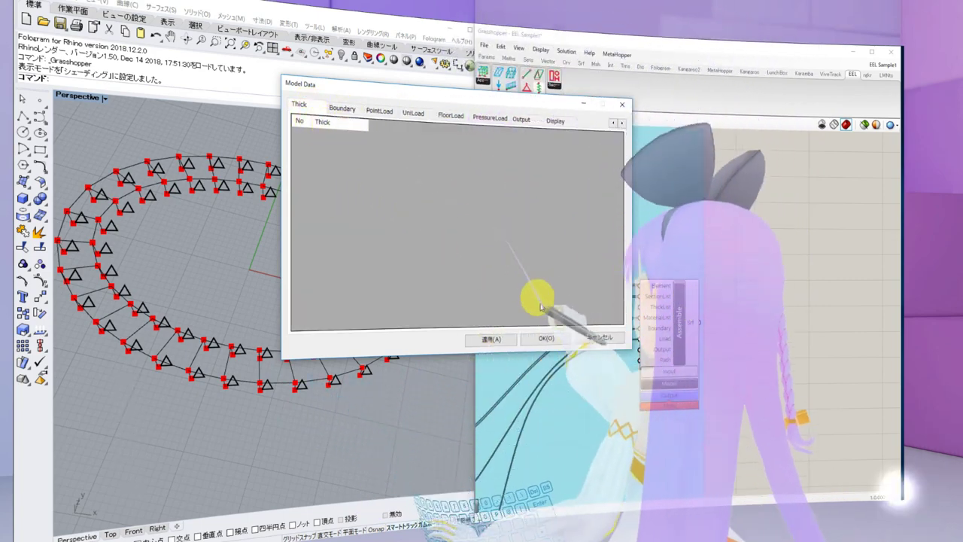
{"action": "left_click", "coordinate": [595, 340]}
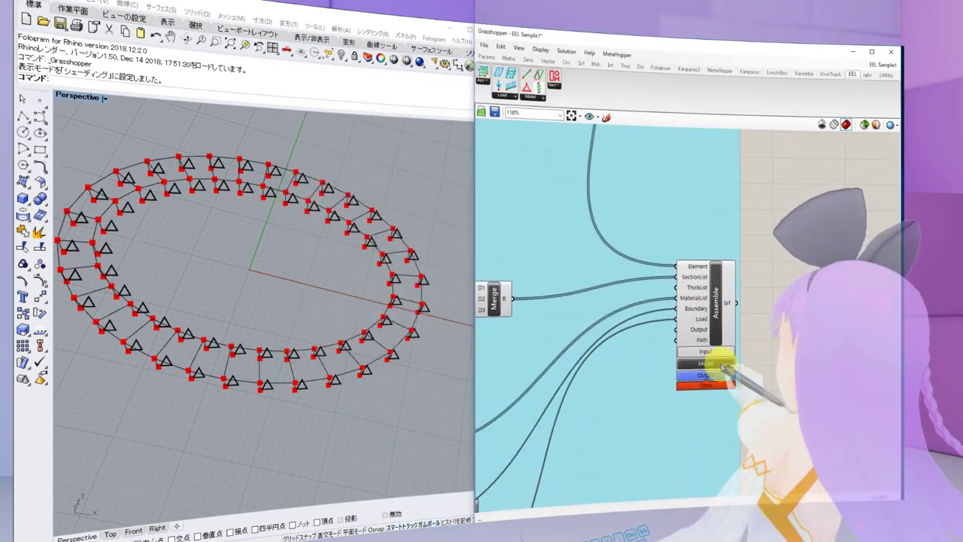
Expand Assemble's model display options, toggle Model off and on, hide the supports, and show element numbers instead of node numbers
{"action": "right_click_drag", "start_coordinate": [763, 365], "coordinate": [668, 271]}
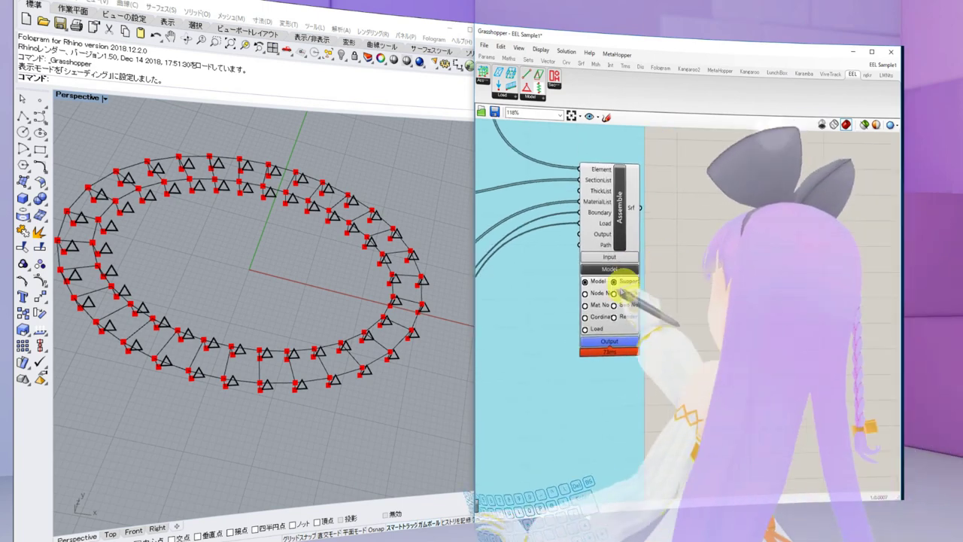
{"action": "left_click", "coordinate": [585, 283]}
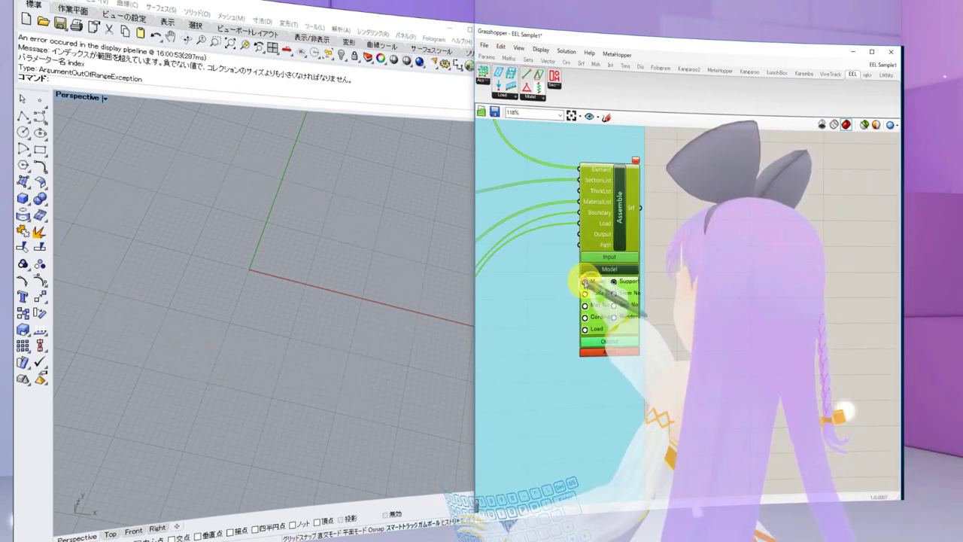
{"action": "double_click", "coordinate": [584, 281]}
{"action": "left_click", "coordinate": [690, 279]}
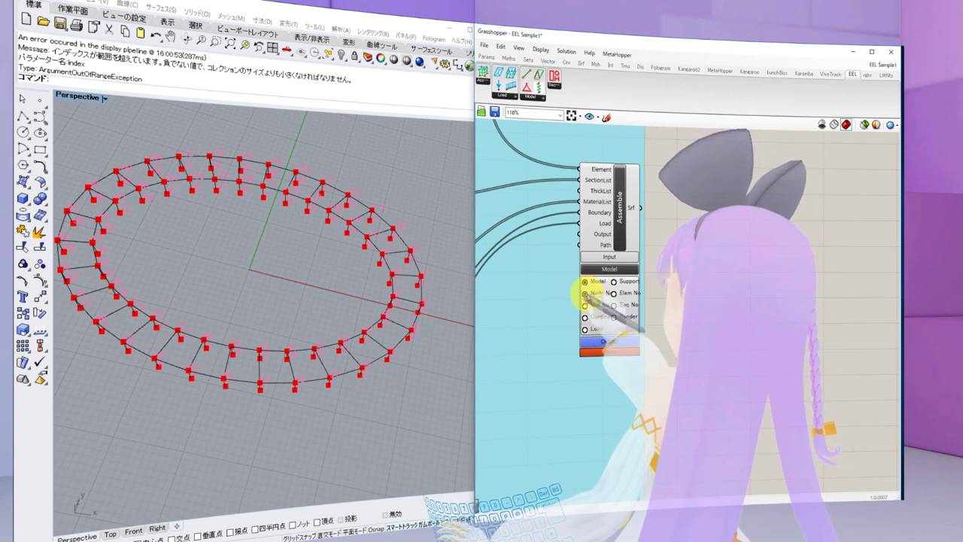
{"action": "left_click", "coordinate": [585, 294]}
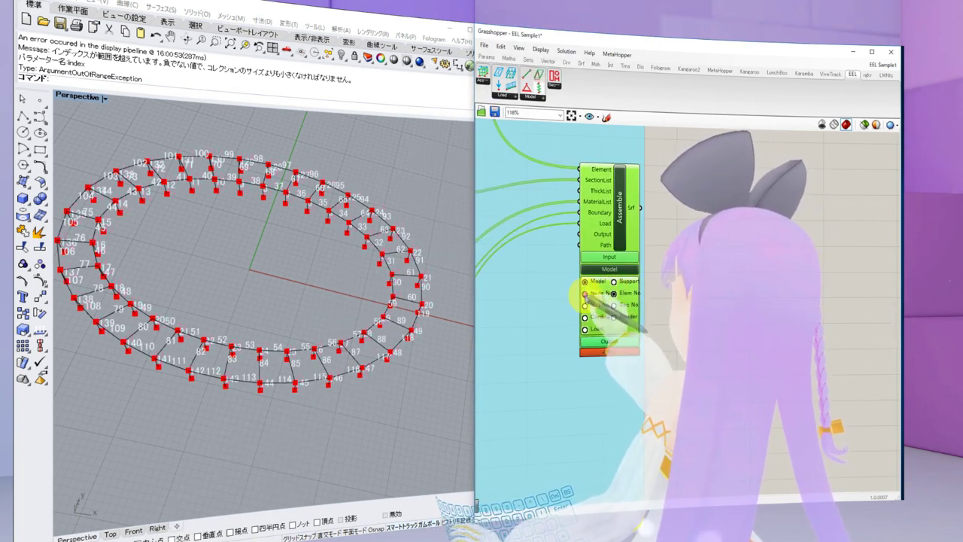
Examine the element numbers on the elliptical frame's members up close and from several angles in the Perspective viewport
{"action": "right_click_drag", "start_coordinate": [464, 338], "coordinate": [397, 373]}
{"action": "scroll", "coordinate": [371, 346], "scroll_direction": "up", "scroll_amount": 8}
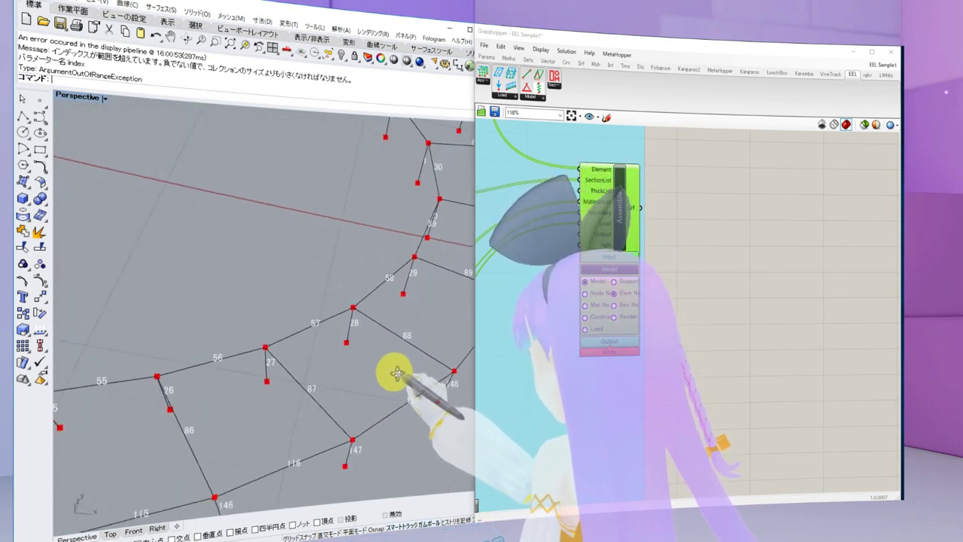
{"action": "scroll", "coordinate": [397, 374], "scroll_direction": "down", "scroll_amount": 5}
{"action": "scroll", "coordinate": [395, 372], "scroll_direction": "up", "scroll_amount": 5}
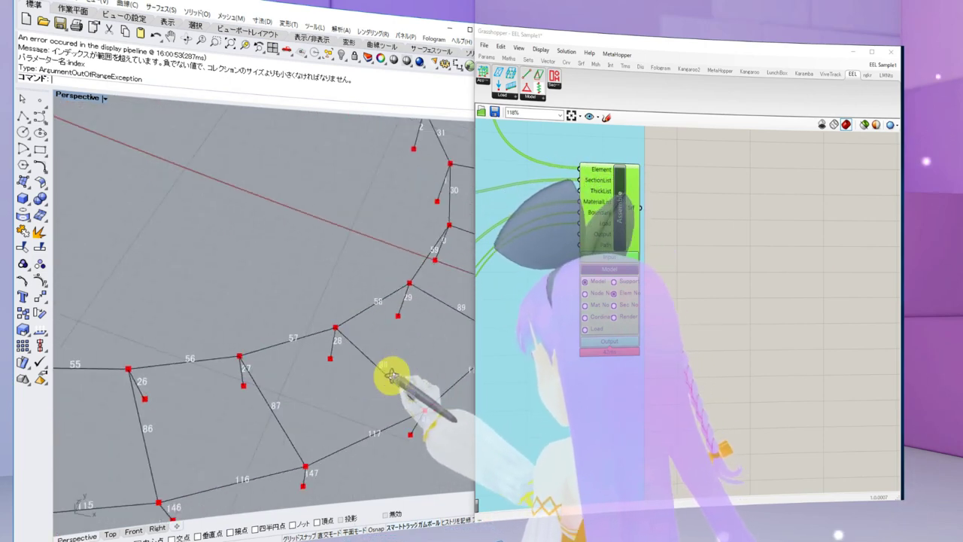
{"action": "scroll", "coordinate": [432, 351], "scroll_direction": "down", "scroll_amount": 5}
{"action": "scroll", "coordinate": [415, 344], "scroll_direction": "up", "scroll_amount": 5}
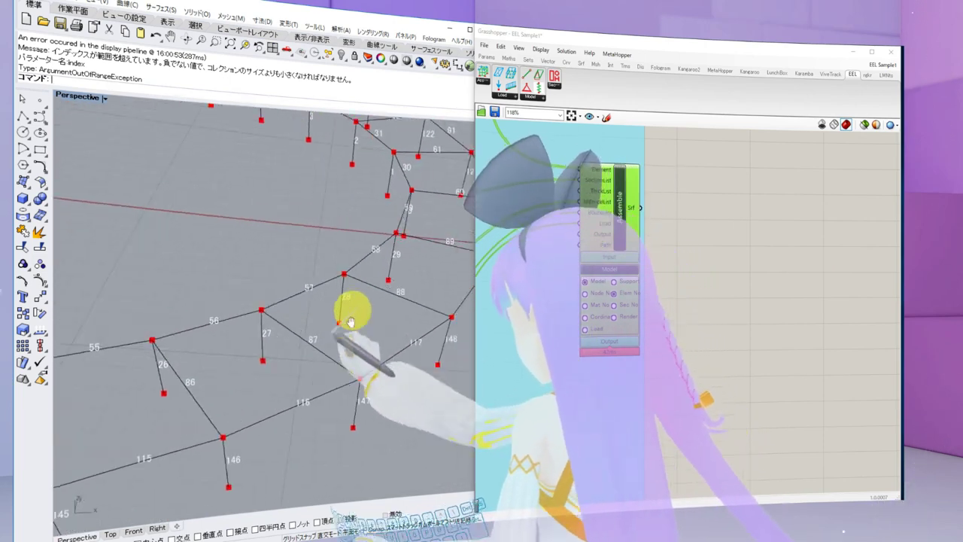
{"action": "right_click_drag", "start_coordinate": [352, 322], "coordinate": [307, 352], "text": "shift"}
{"action": "scroll", "coordinate": [271, 382], "scroll_direction": "down", "scroll_amount": 5}
{"action": "right_click_drag", "start_coordinate": [270, 382], "coordinate": [268, 339]}
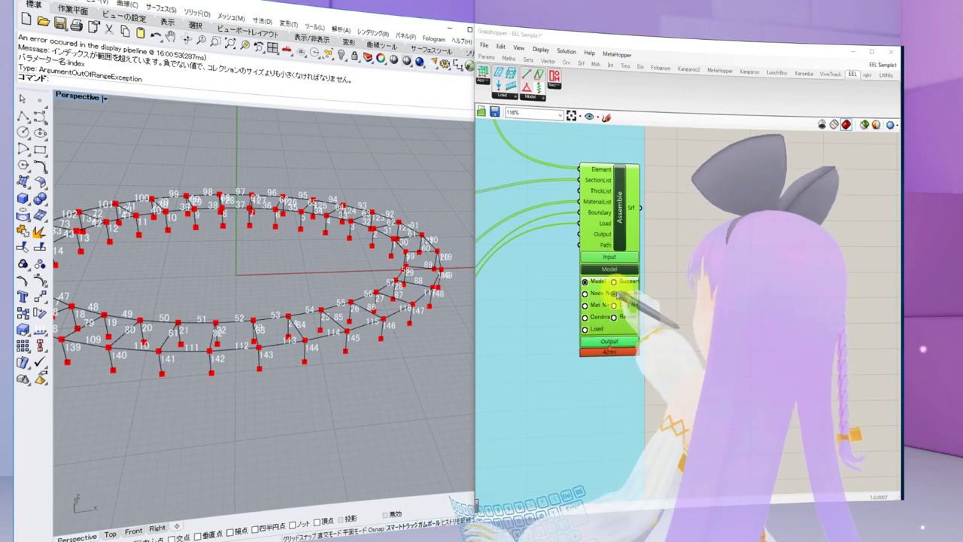
Replace the element numbers on the frame with the material names using the Assemble component's Mat No display option
{"action": "left_click", "coordinate": [585, 305]}
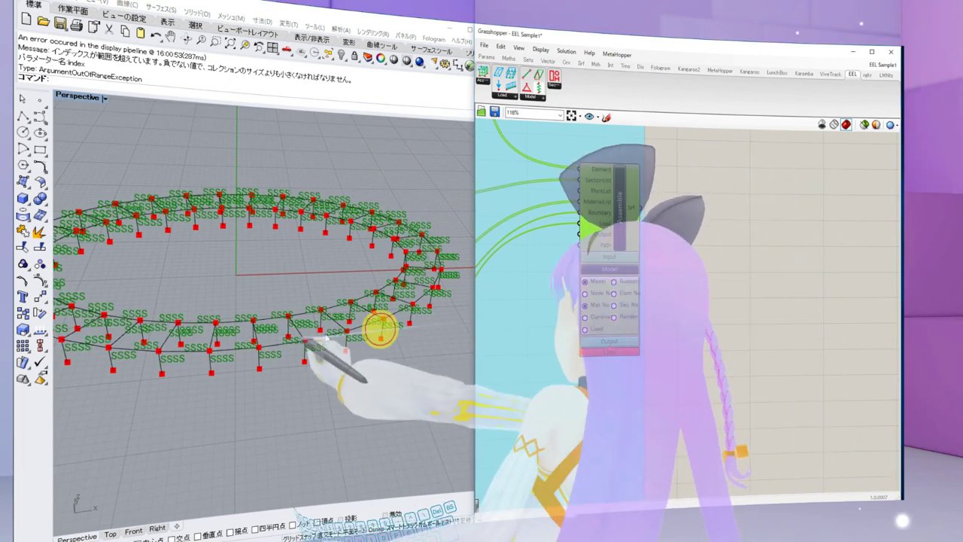
{"action": "right_click_drag", "start_coordinate": [383, 326], "coordinate": [300, 308]}
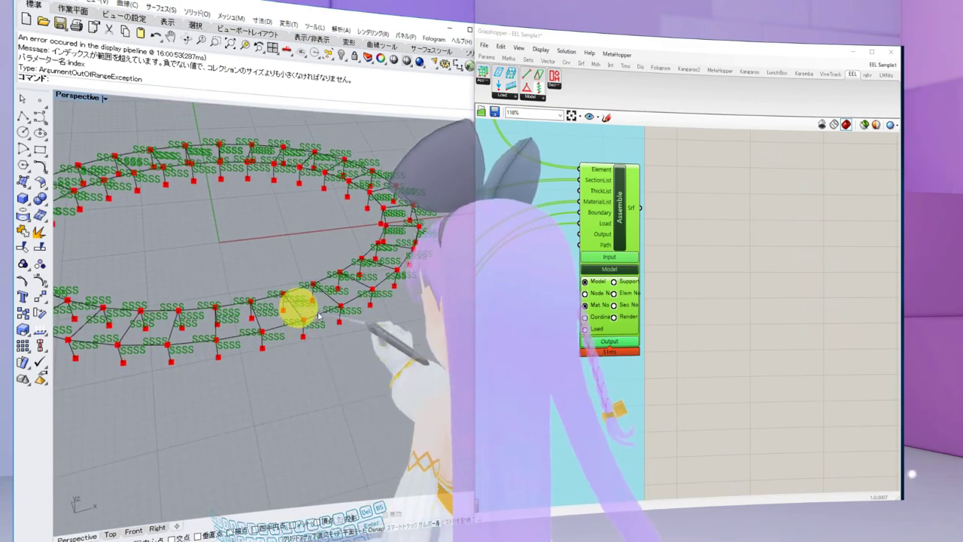
Trace the section, material, boundary and load components feeding Assemble and examine Assemble's model display options
{"action": "right_click_drag", "start_coordinate": [703, 329], "coordinate": [806, 299]}
{"action": "scroll", "coordinate": [809, 299], "scroll_direction": "down", "scroll_amount": 3}
{"action": "right_click_drag", "start_coordinate": [667, 329], "coordinate": [735, 289]}
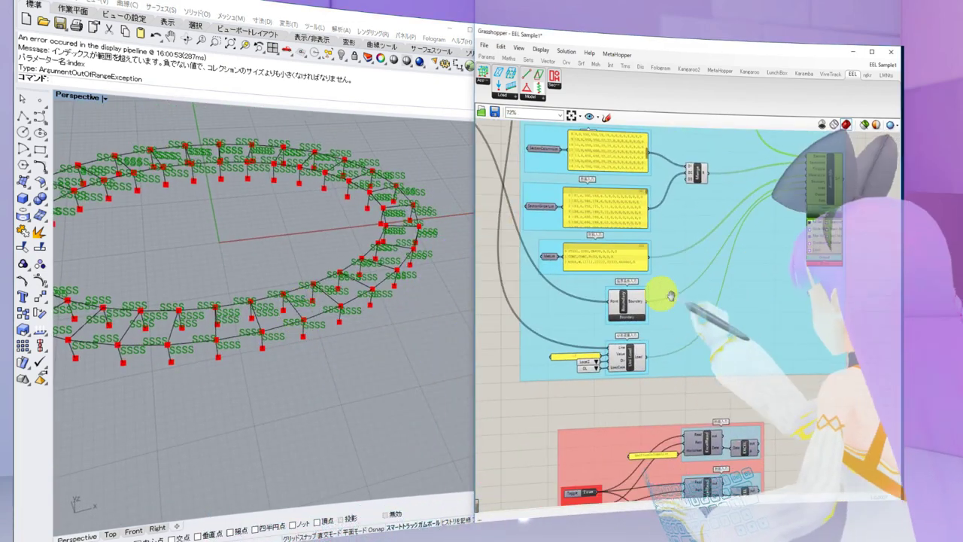
{"action": "right_click_drag", "start_coordinate": [662, 293], "coordinate": [735, 324]}
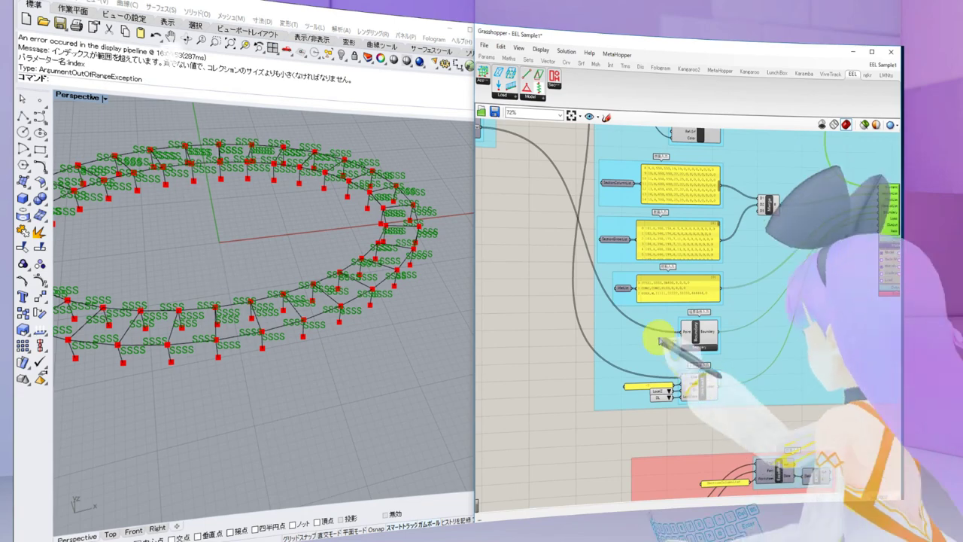
{"action": "right_click_drag", "start_coordinate": [652, 341], "coordinate": [580, 399]}
{"action": "right_click_drag", "start_coordinate": [707, 313], "coordinate": [733, 396]}
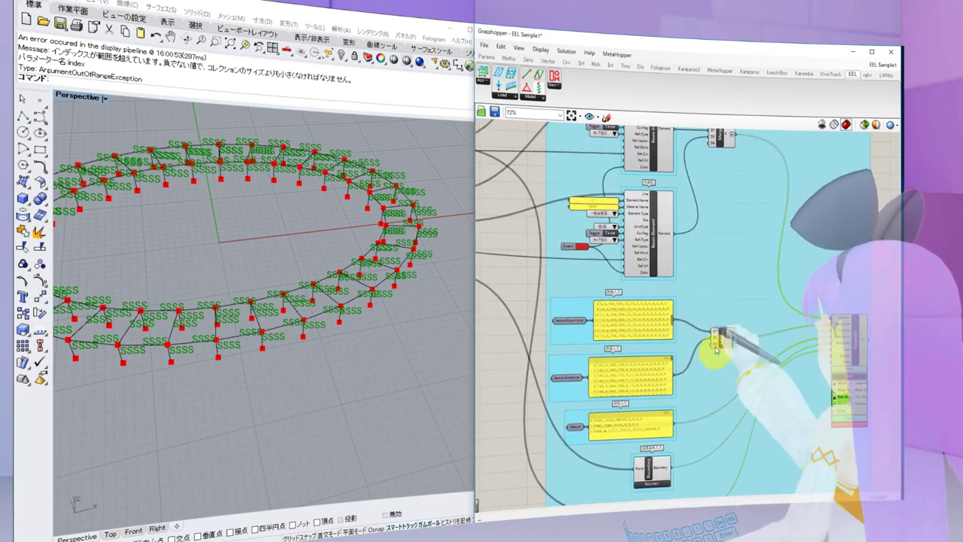
{"action": "right_click_drag", "start_coordinate": [725, 248], "coordinate": [723, 335]}
{"action": "right_click_drag", "start_coordinate": [708, 282], "coordinate": [623, 271]}
{"action": "scroll", "coordinate": [570, 263], "scroll_direction": "up", "scroll_amount": 1}
{"action": "scroll", "coordinate": [569, 265], "scroll_direction": "down", "scroll_amount": 2}
{"action": "scroll", "coordinate": [700, 425], "scroll_direction": "up", "scroll_amount": 7}
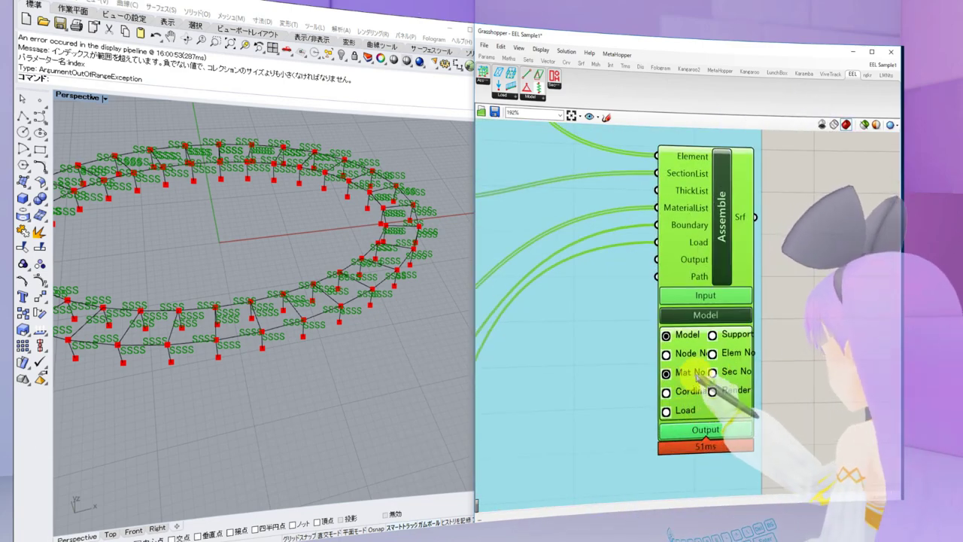
Examine the Material Name panels feeding the three Beam Element components in the EEL group
{"action": "scroll", "coordinate": [553, 308], "scroll_direction": "down", "scroll_amount": 7}
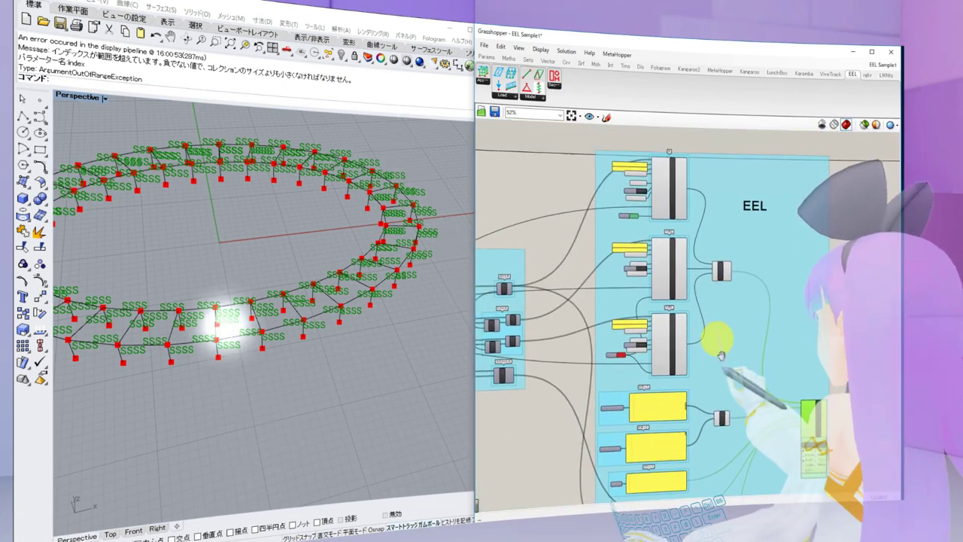
{"action": "scroll", "coordinate": [639, 235], "scroll_direction": "up", "scroll_amount": 4}
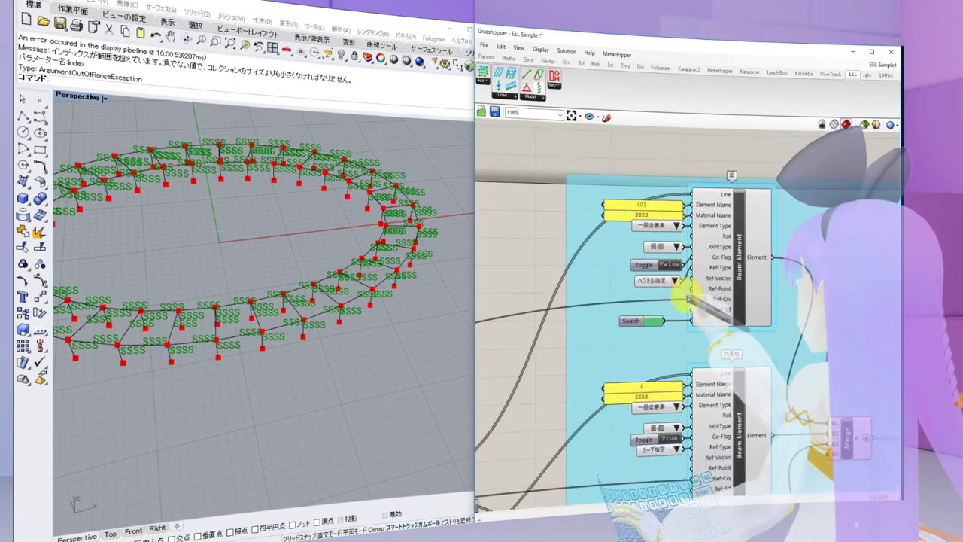
{"action": "scroll", "coordinate": [688, 299], "scroll_direction": "down", "scroll_amount": 1}
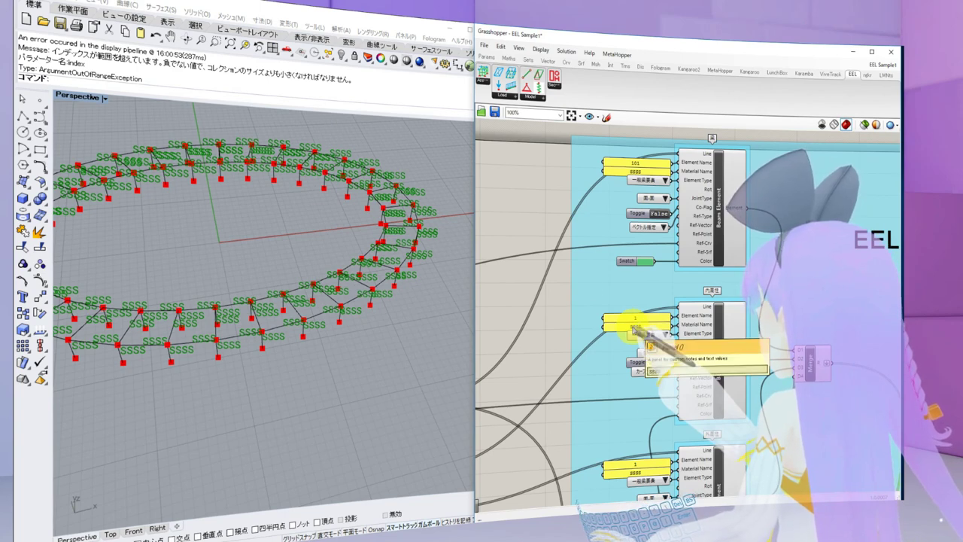
{"action": "right_click_drag", "start_coordinate": [717, 356], "coordinate": [747, 273]}
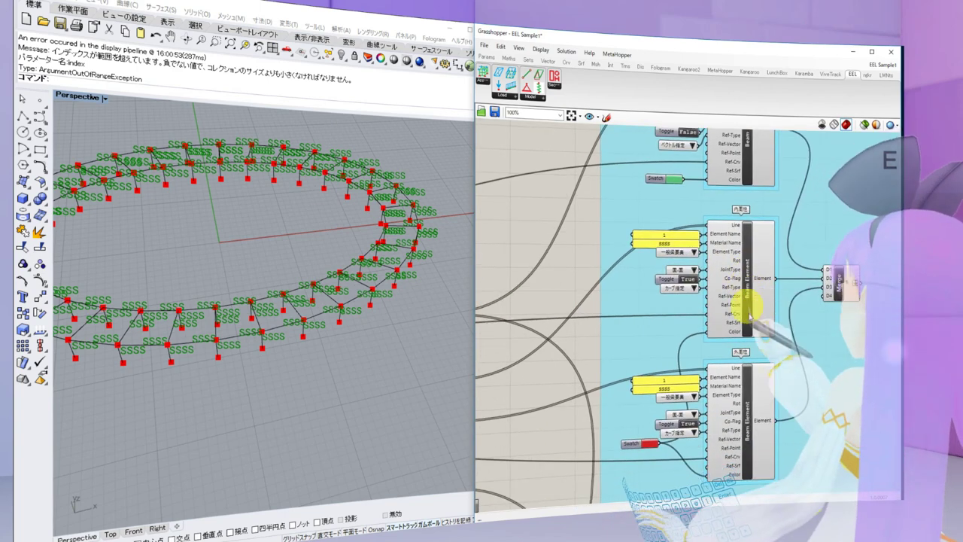
{"action": "right_click_drag", "start_coordinate": [748, 323], "coordinate": [763, 232]}
Follow the section and material wires to Assemble and examine the 材料入力 (material input) panel with its MatList parameter
{"action": "scroll", "coordinate": [761, 234], "scroll_direction": "down", "scroll_amount": 2}
{"action": "right_click_drag", "start_coordinate": [786, 334], "coordinate": [749, 309]}
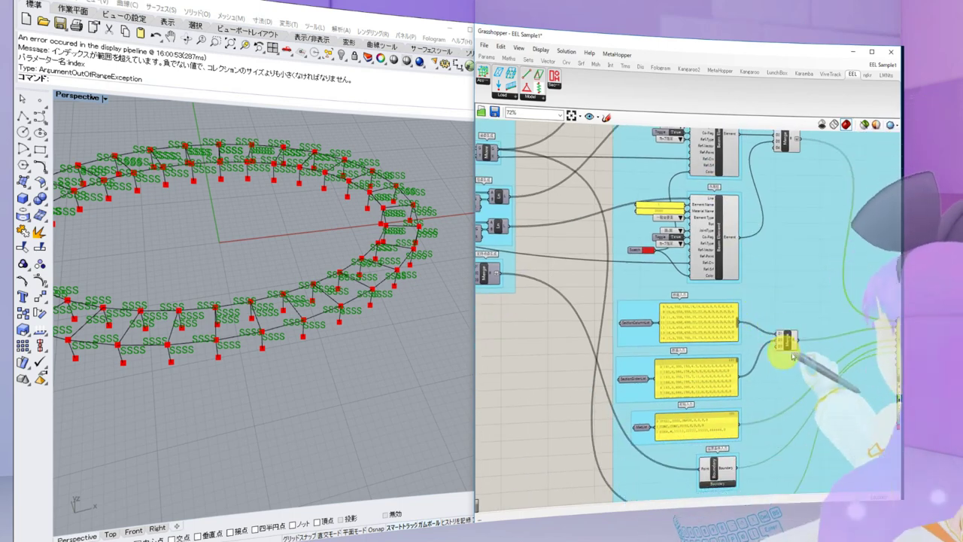
{"action": "scroll", "coordinate": [792, 356], "scroll_direction": "up", "scroll_amount": 3}
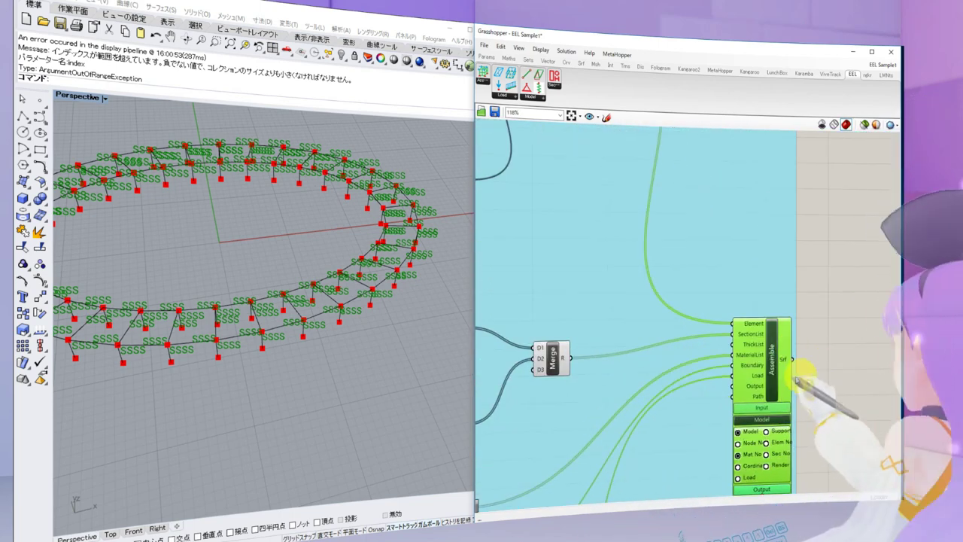
{"action": "scroll", "coordinate": [794, 377], "scroll_direction": "down", "scroll_amount": 2}
{"action": "right_click_drag", "start_coordinate": [616, 427], "coordinate": [703, 362]}
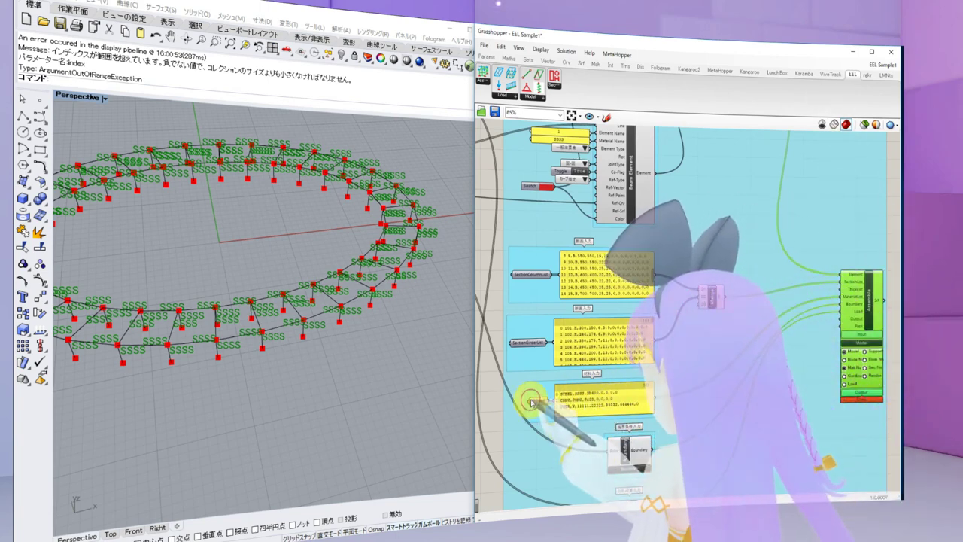
{"action": "left_click", "coordinate": [592, 402]}
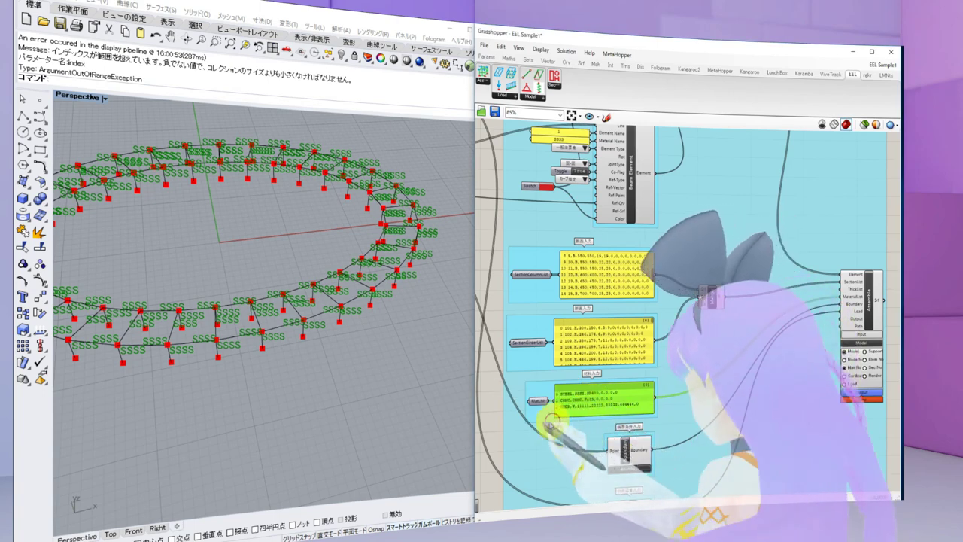
{"action": "scroll", "coordinate": [533, 415], "scroll_direction": "up", "scroll_amount": 10}
{"action": "mouse_move", "coordinate": [561, 338]}
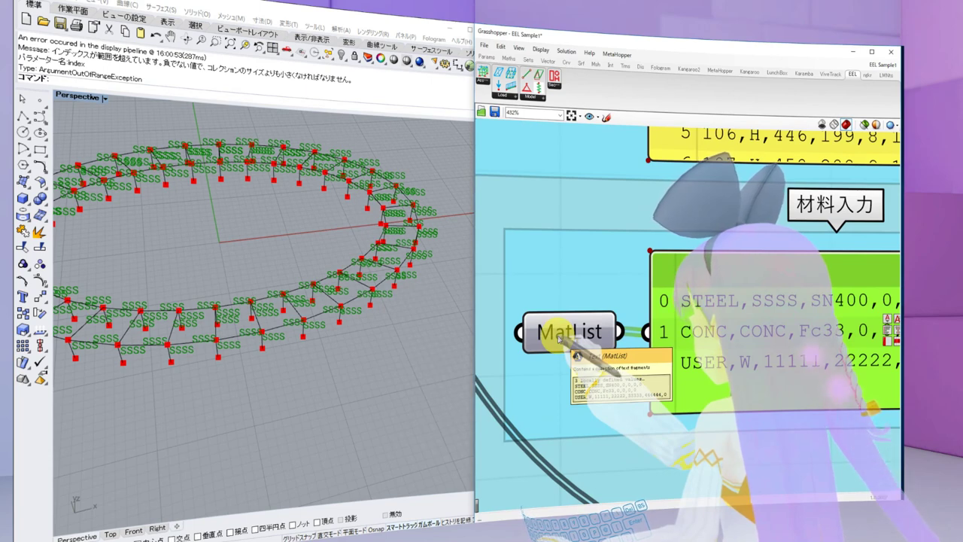
{"action": "scroll", "coordinate": [564, 338], "scroll_direction": "down", "scroll_amount": 2}
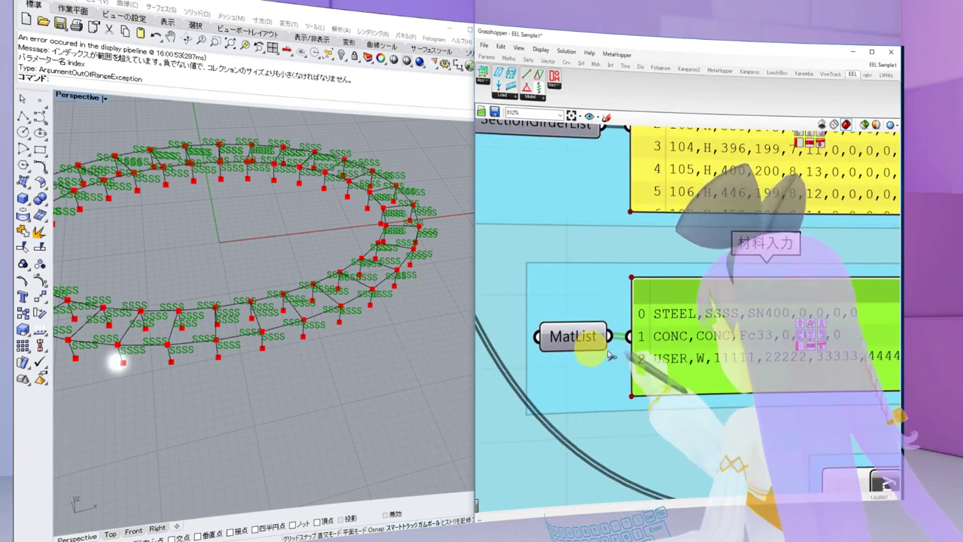
Move the MatList parameter slightly farther from the 材料入力 panel and review the panel's material rows beside the labelled frame
{"action": "left_click_drag", "start_coordinate": [576, 337], "coordinate": [548, 338]}
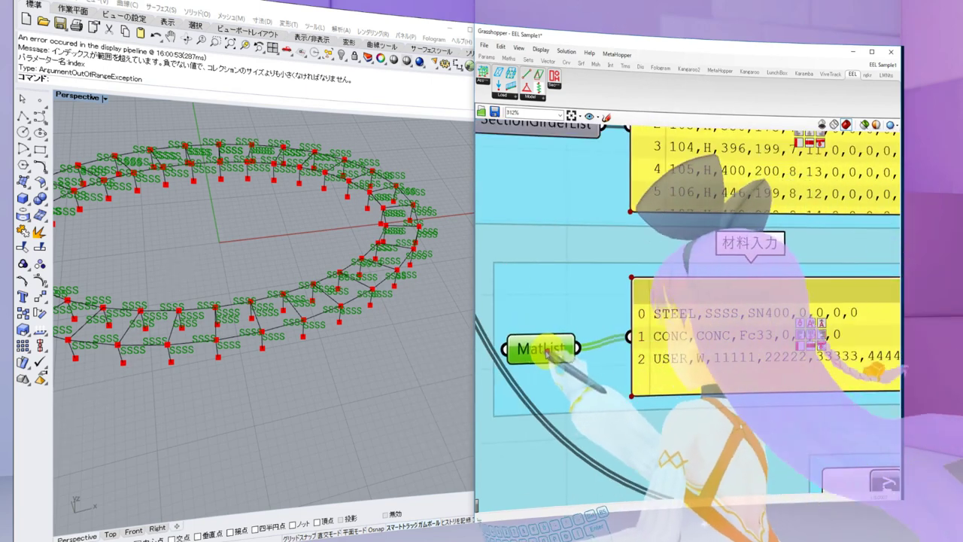
{"action": "scroll", "coordinate": [587, 350], "scroll_direction": "down", "scroll_amount": 2}
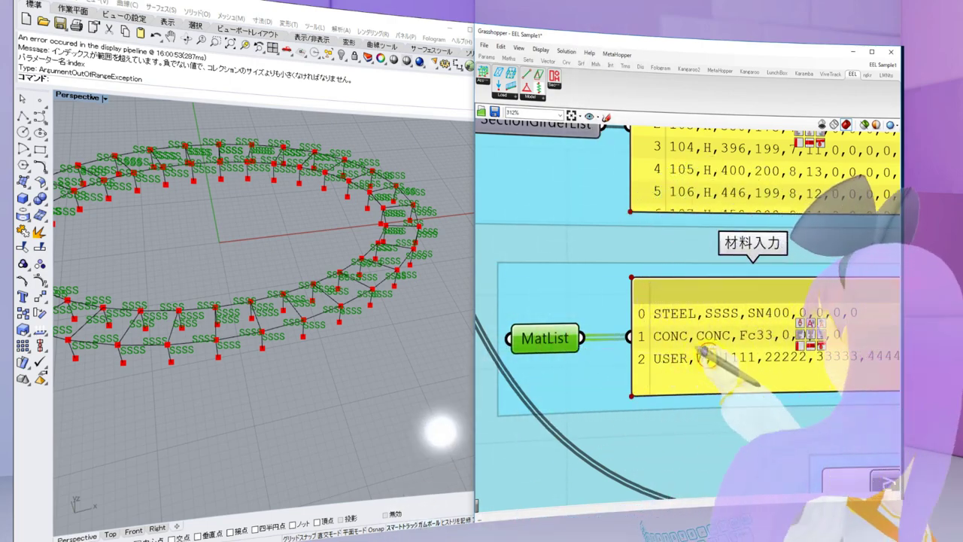
{"action": "scroll", "coordinate": [668, 339], "scroll_direction": "down", "scroll_amount": 2}
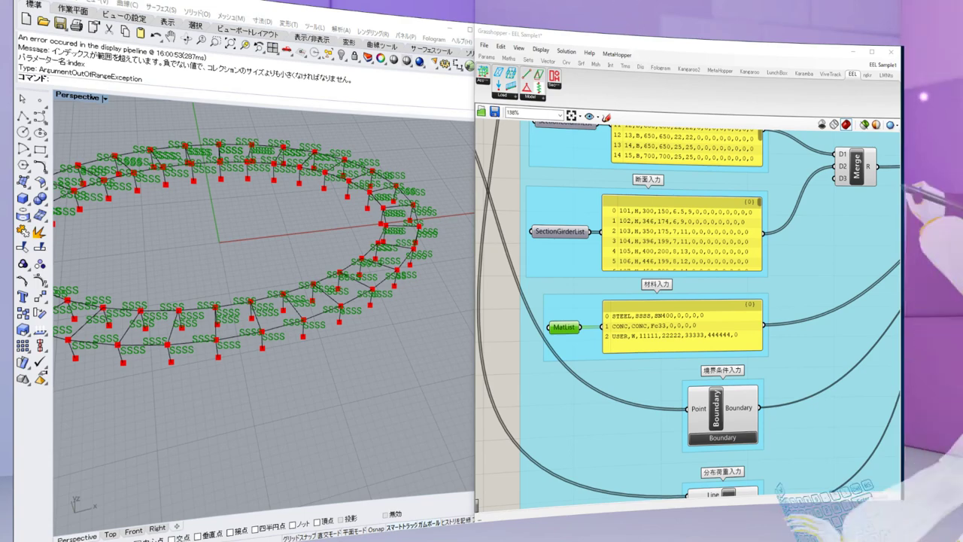
{"action": "right_click_drag", "start_coordinate": [306, 316], "coordinate": [408, 263]}
{"action": "scroll", "coordinate": [320, 376], "scroll_direction": "down", "scroll_amount": 4}
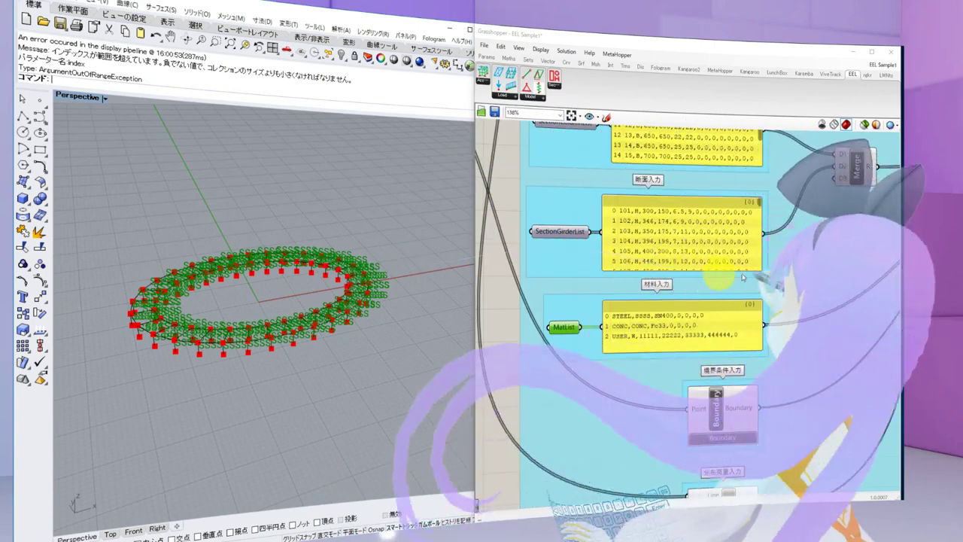
Set the Material Name panel of the 内周柱 Beam Element to aaa and check the material labels on the frame's inner columns
{"action": "right_click", "coordinate": [817, 244]}
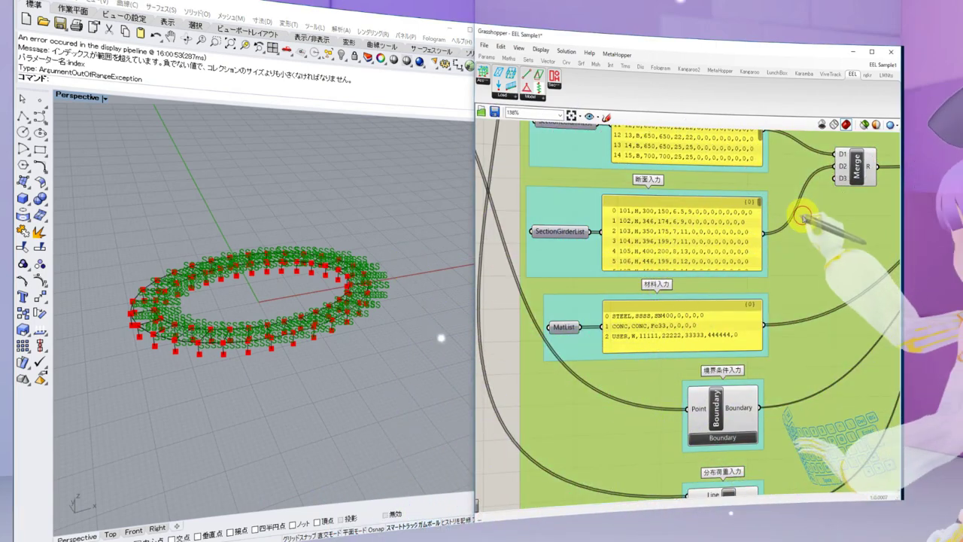
{"action": "scroll", "coordinate": [803, 216], "scroll_direction": "down", "scroll_amount": 2}
{"action": "right_click_drag", "start_coordinate": [799, 210], "coordinate": [673, 369]}
{"action": "right_click_drag", "start_coordinate": [707, 245], "coordinate": [780, 366]}
{"action": "right_click_drag", "start_coordinate": [694, 154], "coordinate": [719, 279]}
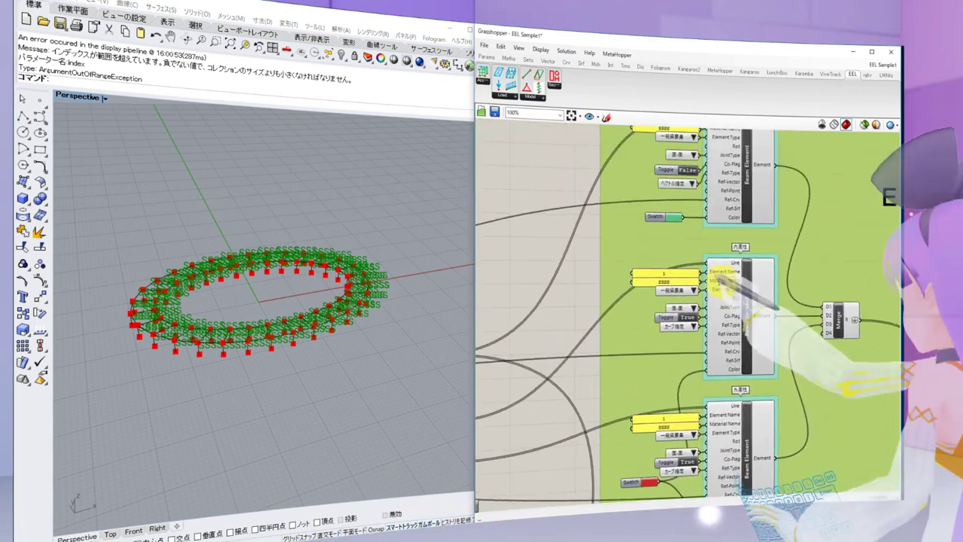
{"action": "scroll", "coordinate": [680, 271], "scroll_direction": "up", "scroll_amount": 3}
{"action": "double_click", "coordinate": [674, 286]}
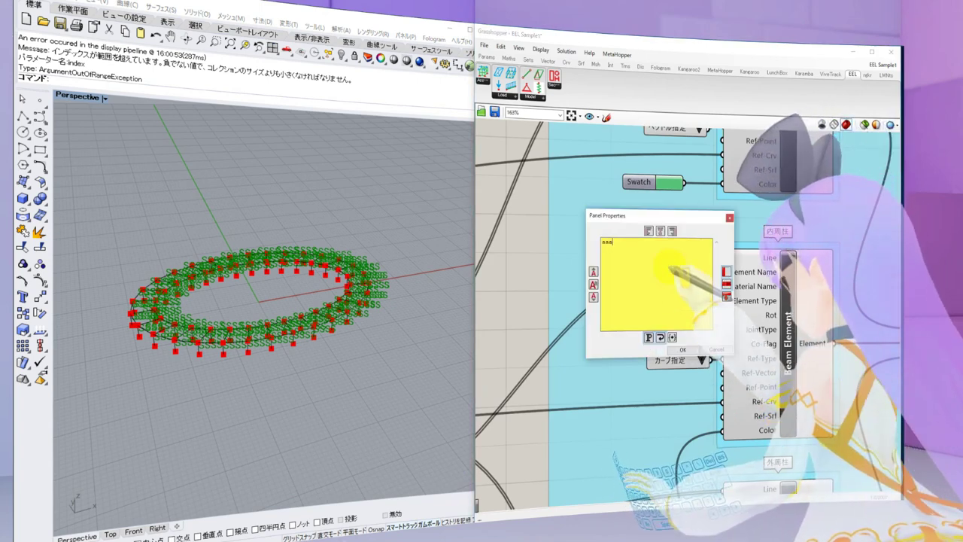
{"action": "left_click", "coordinate": [683, 349]}
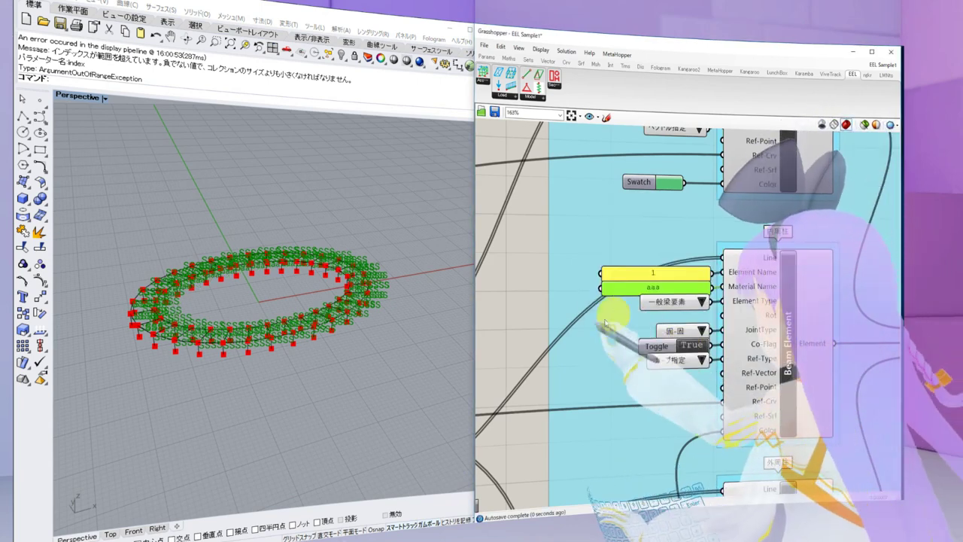
{"action": "right_click_drag", "start_coordinate": [344, 323], "coordinate": [305, 292]}
{"action": "scroll", "coordinate": [339, 347], "scroll_direction": "up", "scroll_amount": 10}
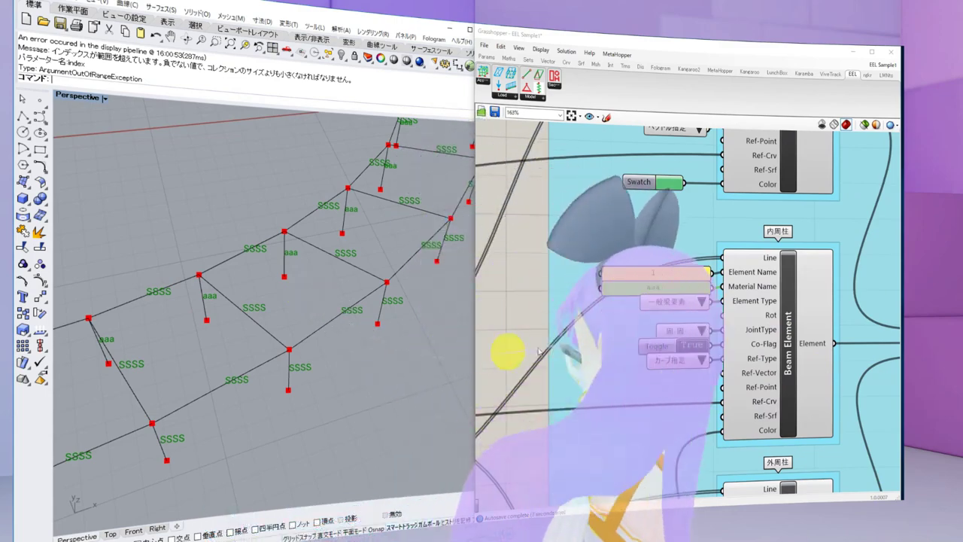
Turn on Assemble's Load display option and inspect the distributed loads around the elliptical frame
{"action": "scroll", "coordinate": [532, 286], "scroll_direction": "down", "scroll_amount": 3}
{"action": "right_click_drag", "start_coordinate": [745, 322], "coordinate": [678, 284]}
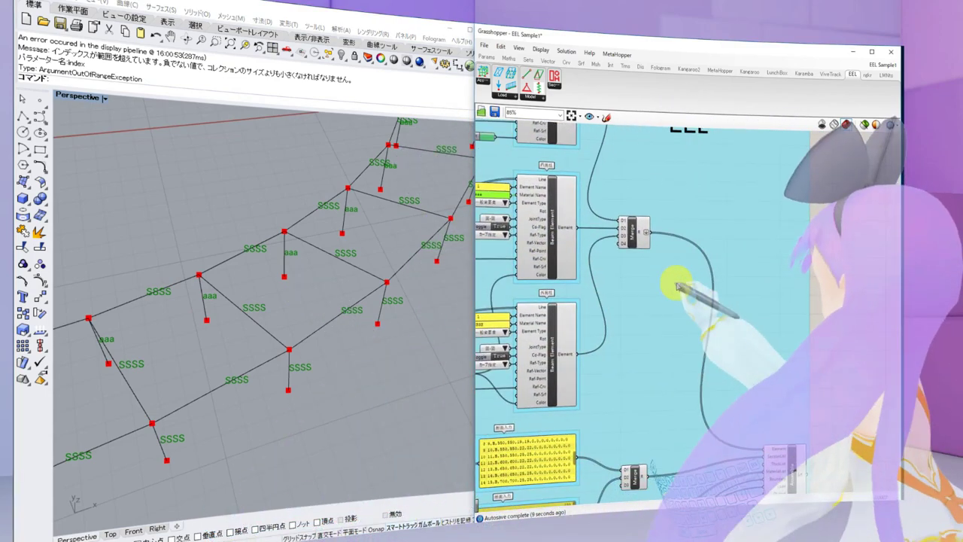
{"action": "right_click_drag", "start_coordinate": [875, 387], "coordinate": [871, 278]}
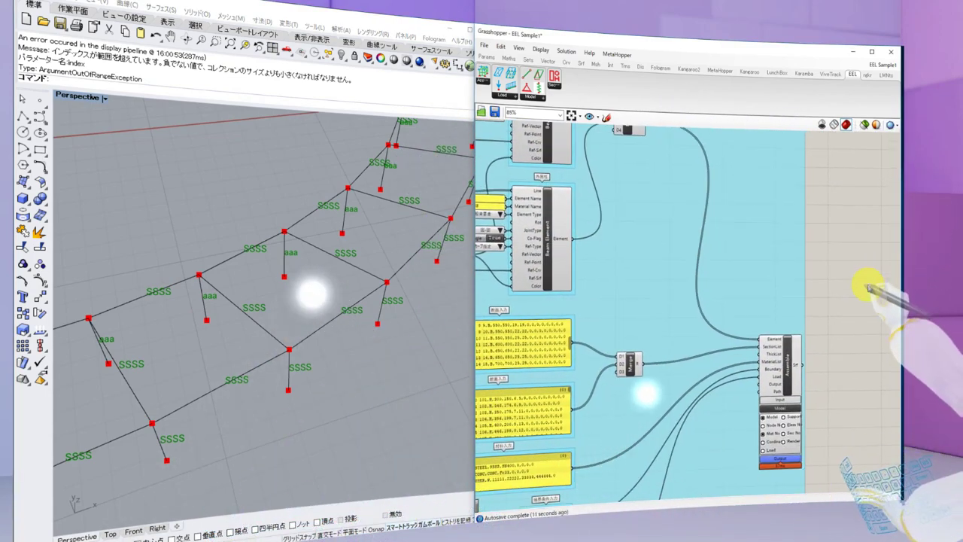
{"action": "right_click_drag", "start_coordinate": [869, 356], "coordinate": [884, 336]}
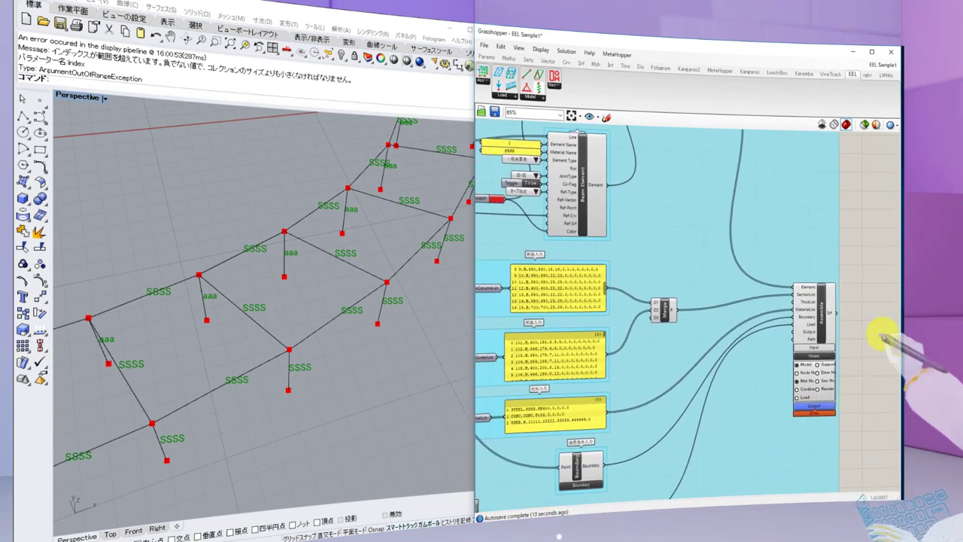
{"action": "scroll", "coordinate": [819, 407], "scroll_direction": "up", "scroll_amount": 5}
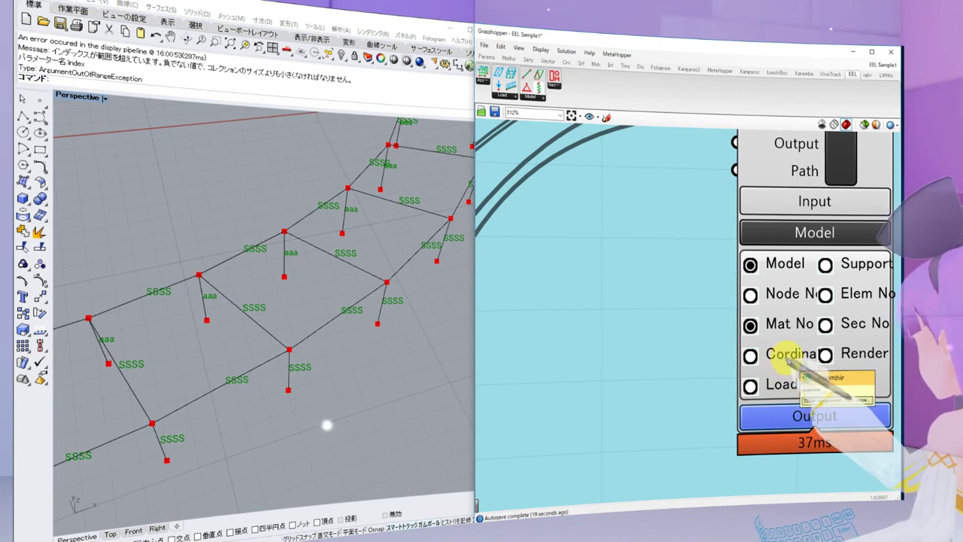
{"action": "left_click", "coordinate": [775, 355]}
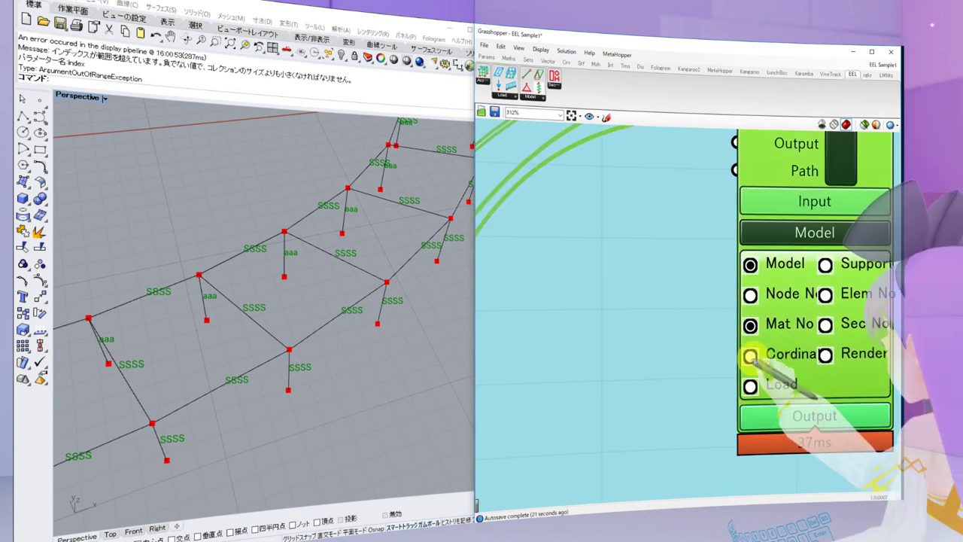
{"action": "left_click", "coordinate": [750, 385]}
{"action": "scroll", "coordinate": [290, 331], "scroll_direction": "down", "scroll_amount": 5}
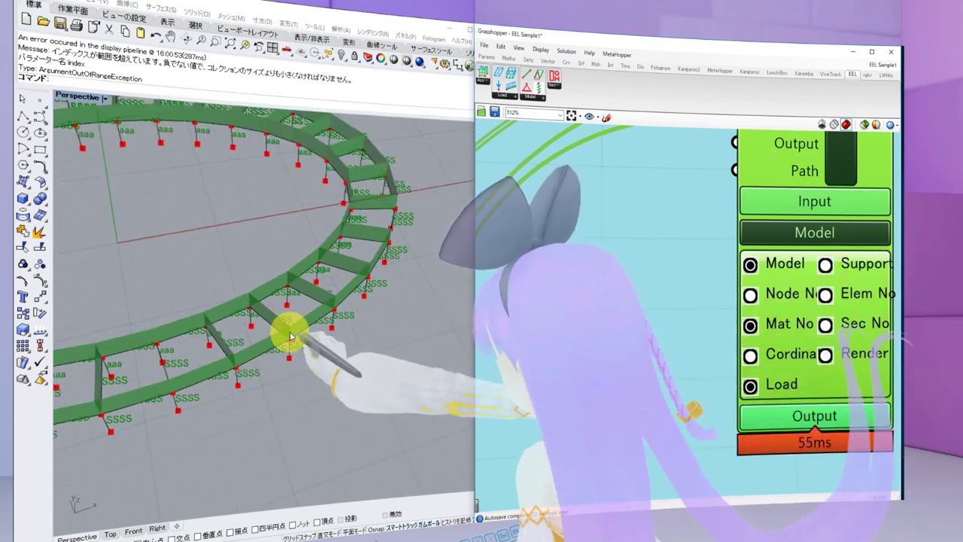
{"action": "scroll", "coordinate": [260, 260], "scroll_direction": "up", "scroll_amount": 5}
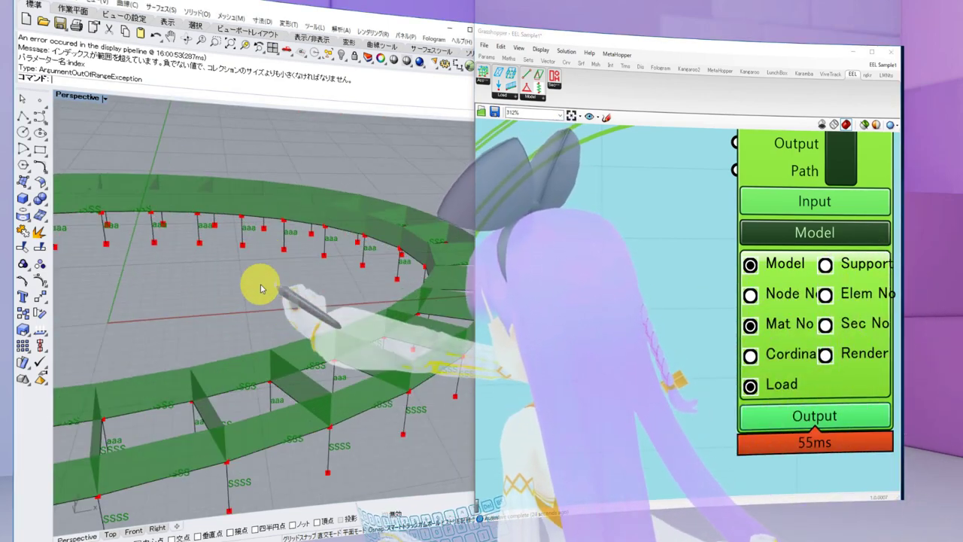
{"action": "mouse_move", "coordinate": [340, 329]}
{"action": "right_mouse_down"}
{"action": "mouse_move", "coordinate": [339, 339]}
{"action": "mouse_move", "coordinate": [301, 301]}
{"action": "mouse_move", "coordinate": [338, 312]}
{"action": "right_mouse_up"}
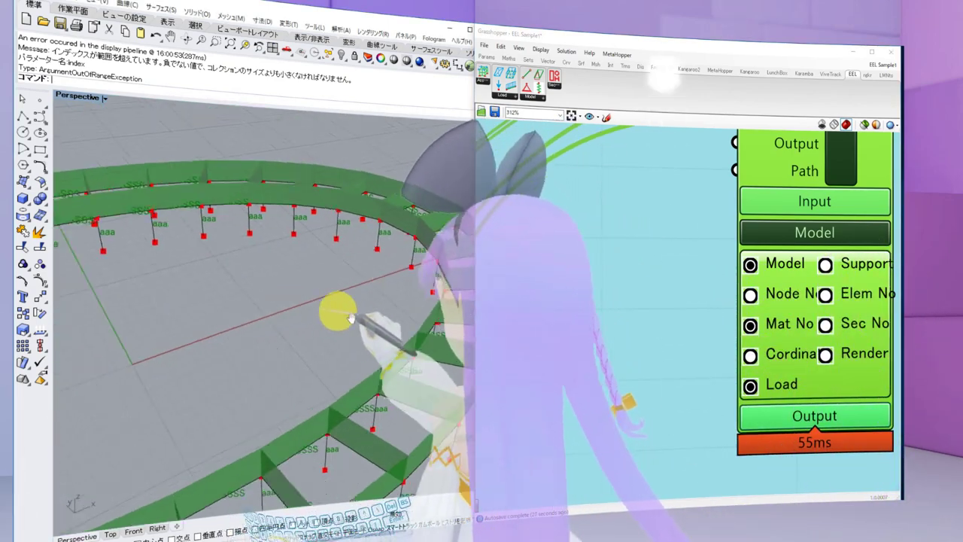
{"action": "scroll", "coordinate": [298, 332], "scroll_direction": "down", "scroll_amount": 4}
{"action": "right_click_drag", "start_coordinate": [297, 335], "coordinate": [267, 339]}
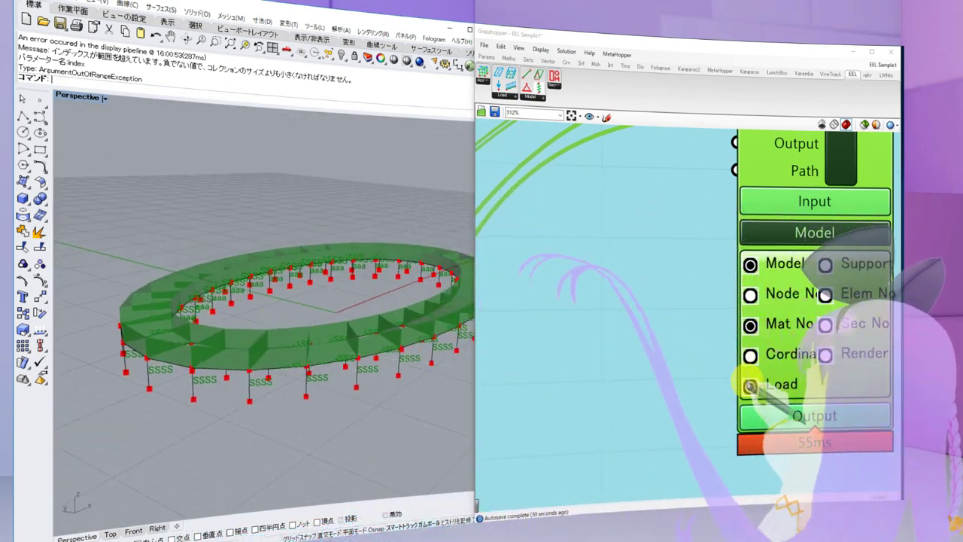
Replace Assemble's Load display with the Render option and inspect the solid beam and column sections up close
{"action": "left_click", "coordinate": [750, 387]}
{"action": "left_click", "coordinate": [825, 352]}
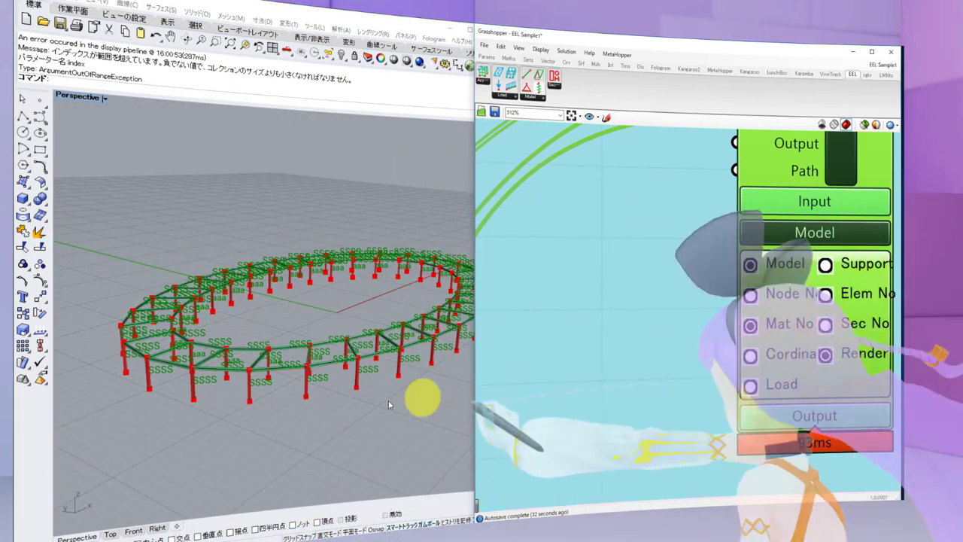
{"action": "right_click_drag", "start_coordinate": [422, 396], "coordinate": [322, 405]}
{"action": "scroll", "coordinate": [395, 367], "scroll_direction": "up", "scroll_amount": 10}
{"action": "right_click_drag", "start_coordinate": [396, 368], "coordinate": [339, 374]}
{"action": "scroll", "coordinate": [396, 373], "scroll_direction": "down", "scroll_amount": 10}
{"action": "scroll", "coordinate": [373, 306], "scroll_direction": "up", "scroll_amount": 5}
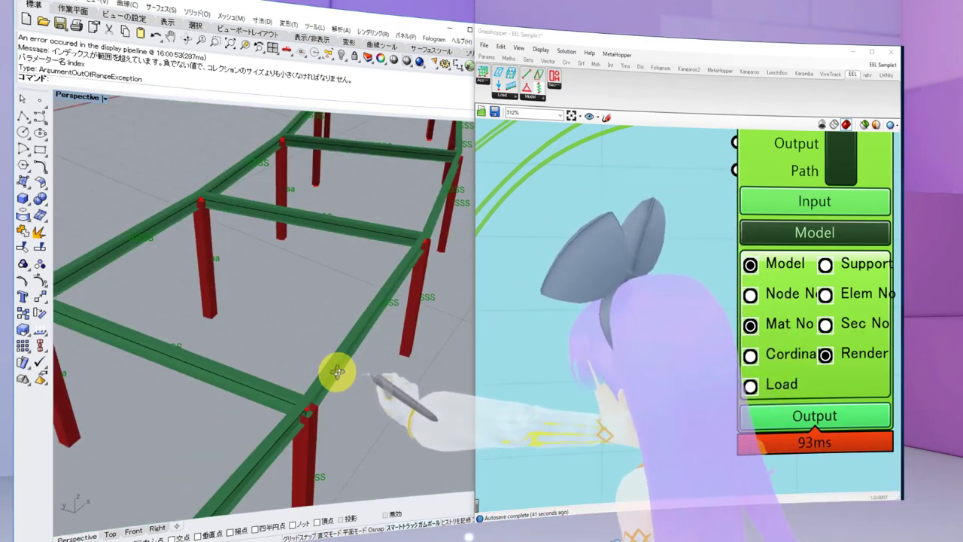
{"action": "scroll", "coordinate": [337, 375], "scroll_direction": "down", "scroll_amount": 5}
{"action": "scroll", "coordinate": [342, 370], "scroll_direction": "down", "scroll_amount": 3}
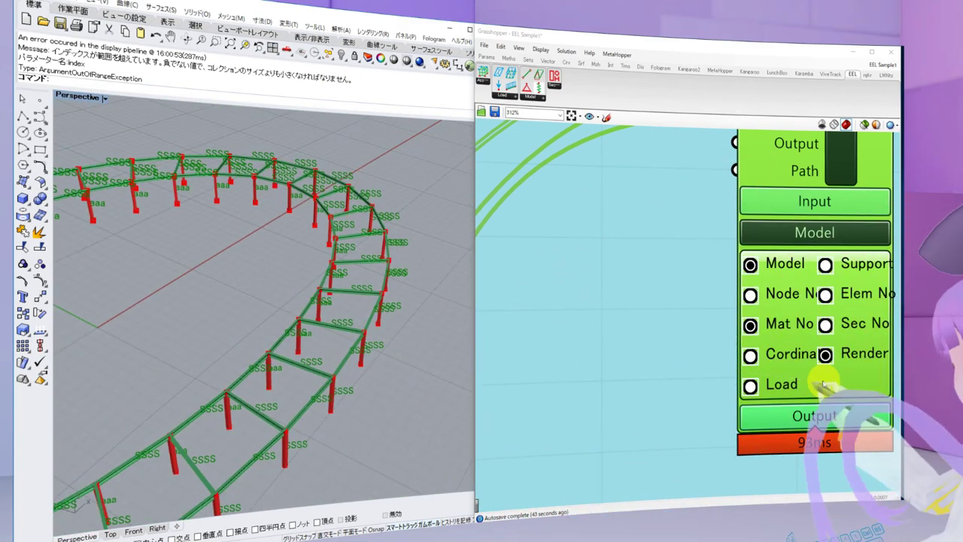
Replace the material names on the frame with section numbers by using Assemble's Sec No display instead of Mat No
{"action": "left_click", "coordinate": [825, 325]}
{"action": "left_click", "coordinate": [750, 325]}
{"action": "right_click_drag", "start_coordinate": [327, 340], "coordinate": [196, 282]}
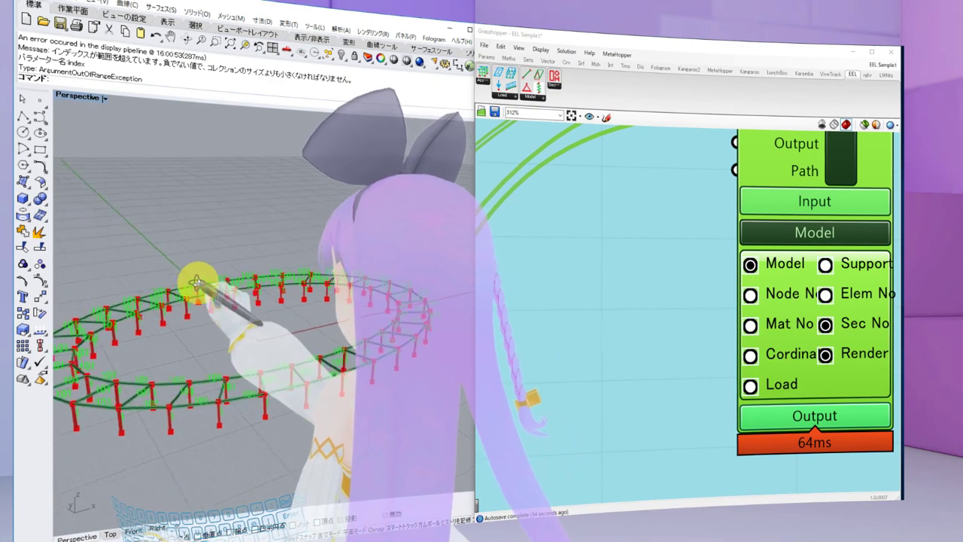
Examine the Element Name panels feeding the 外周柱, 内周柱 and 梁 Beam Element components
{"action": "scroll", "coordinate": [742, 337], "scroll_direction": "down", "scroll_amount": 6}
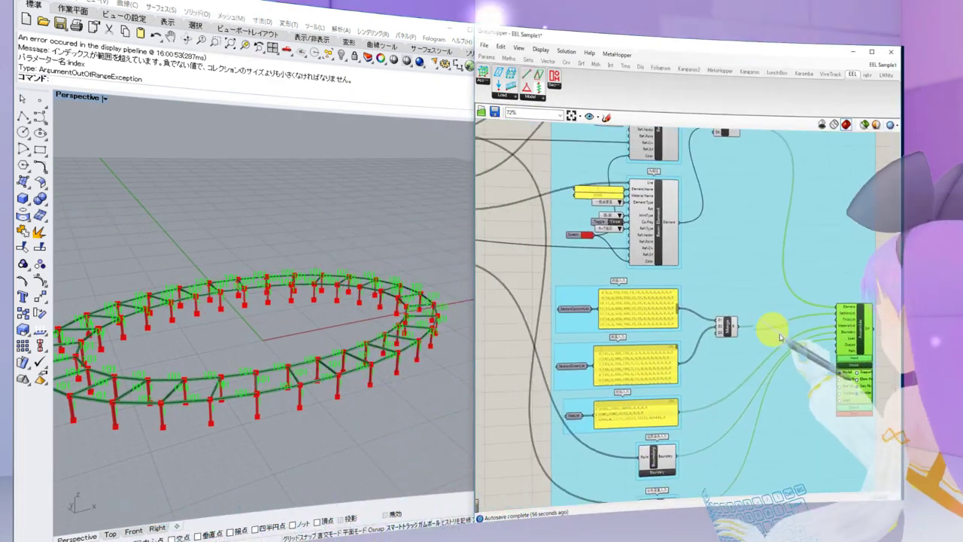
{"action": "scroll", "coordinate": [753, 325], "scroll_direction": "up", "scroll_amount": 5}
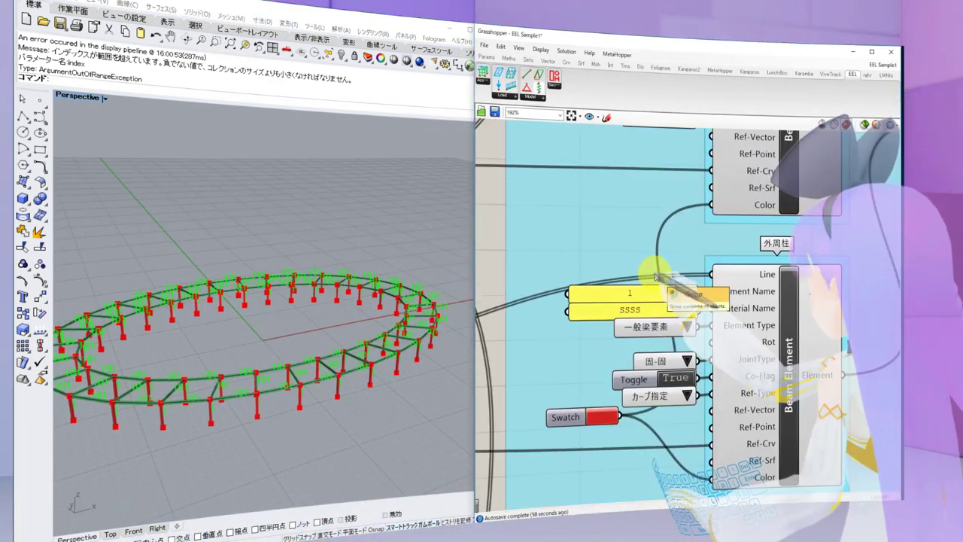
{"action": "scroll", "coordinate": [655, 277], "scroll_direction": "down", "scroll_amount": 1}
{"action": "right_click_drag", "start_coordinate": [745, 279], "coordinate": [752, 364]}
{"action": "scroll", "coordinate": [752, 365], "scroll_direction": "down", "scroll_amount": 1}
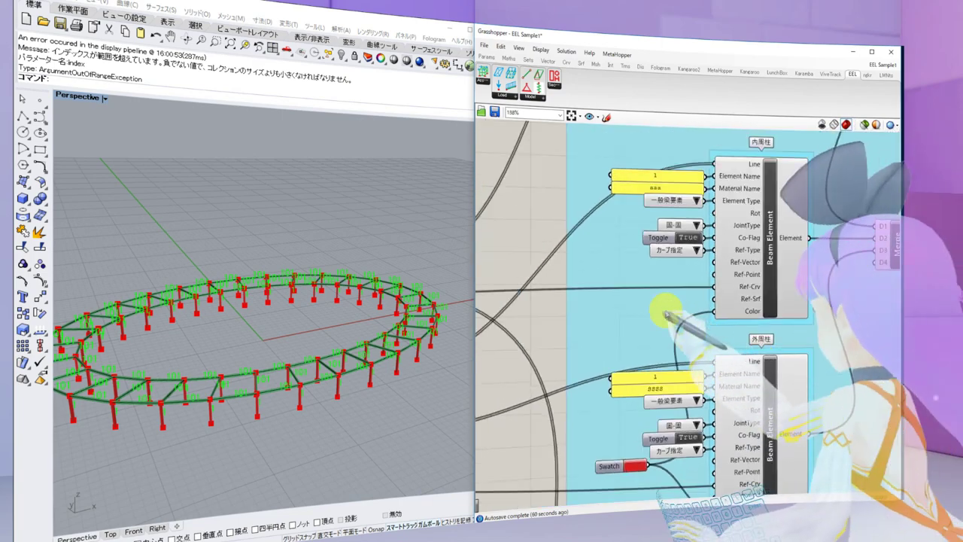
{"action": "right_click_drag", "start_coordinate": [666, 312], "coordinate": [622, 387]}
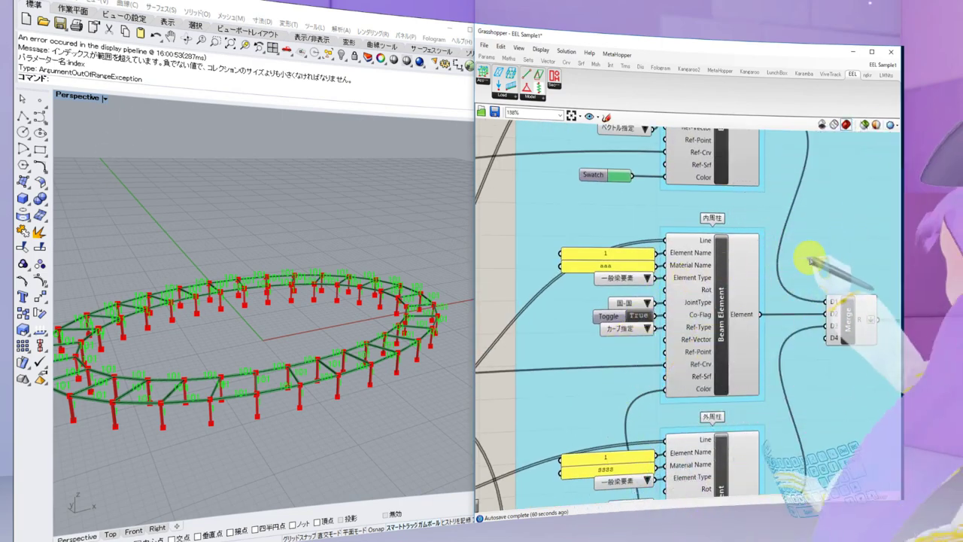
{"action": "right_click_drag", "start_coordinate": [805, 254], "coordinate": [788, 390]}
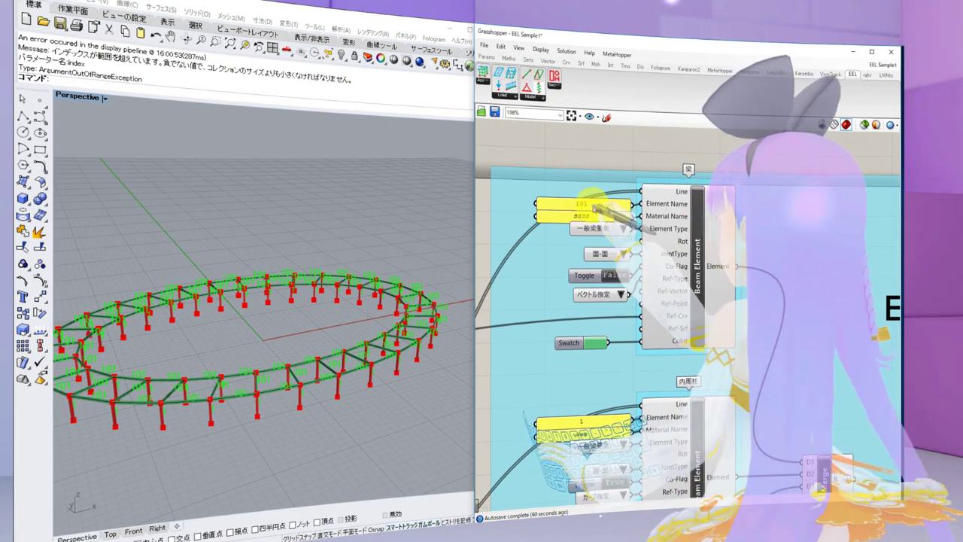
Follow the element wires to Assemble and examine the section rows in the SectionColumnList and SectionGirderList panels
{"action": "scroll", "coordinate": [653, 257], "scroll_direction": "down", "scroll_amount": 3}
{"action": "right_click_drag", "start_coordinate": [752, 393], "coordinate": [728, 227]}
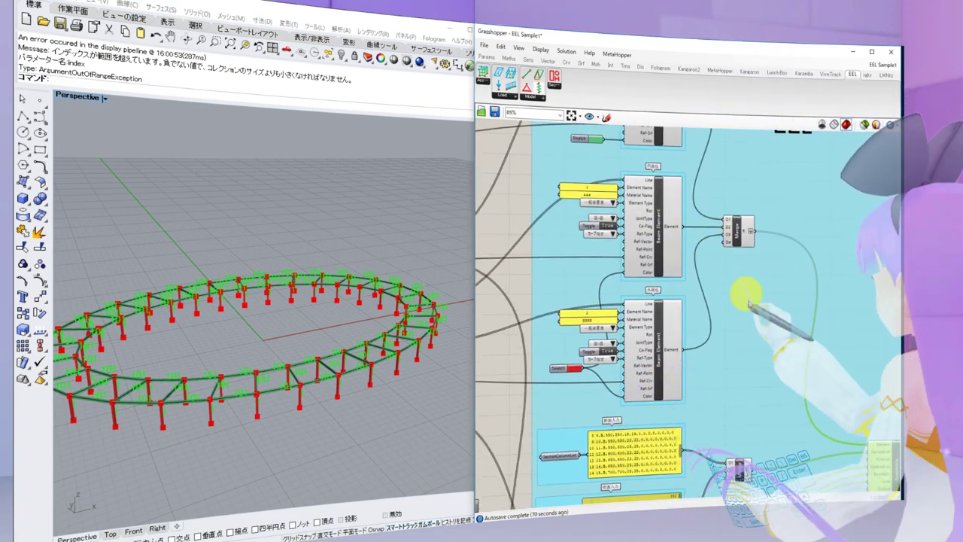
{"action": "scroll", "coordinate": [745, 295], "scroll_direction": "down", "scroll_amount": 1}
{"action": "right_click_drag", "start_coordinate": [764, 373], "coordinate": [697, 259]}
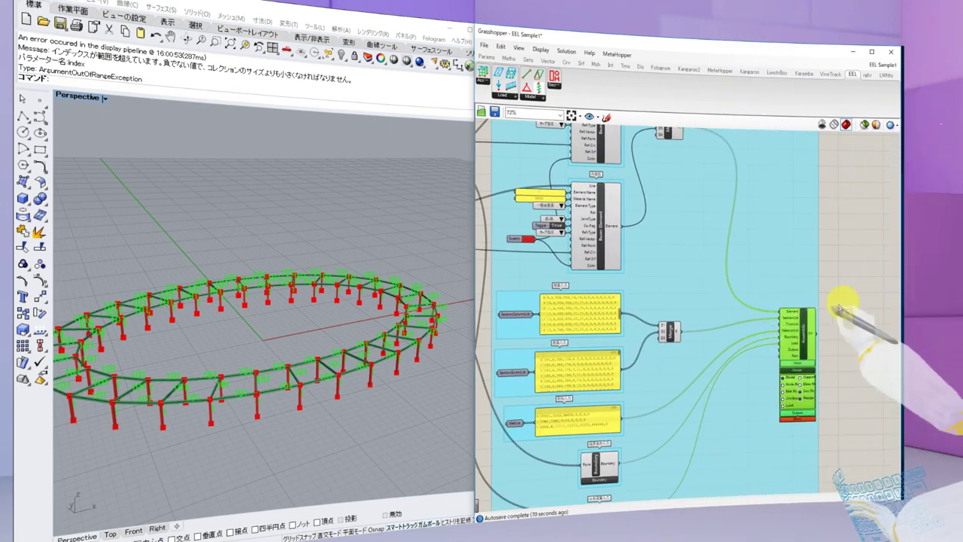
{"action": "scroll", "coordinate": [805, 316], "scroll_direction": "up", "scroll_amount": 2}
{"action": "right_click_drag", "start_coordinate": [670, 340], "coordinate": [826, 324]}
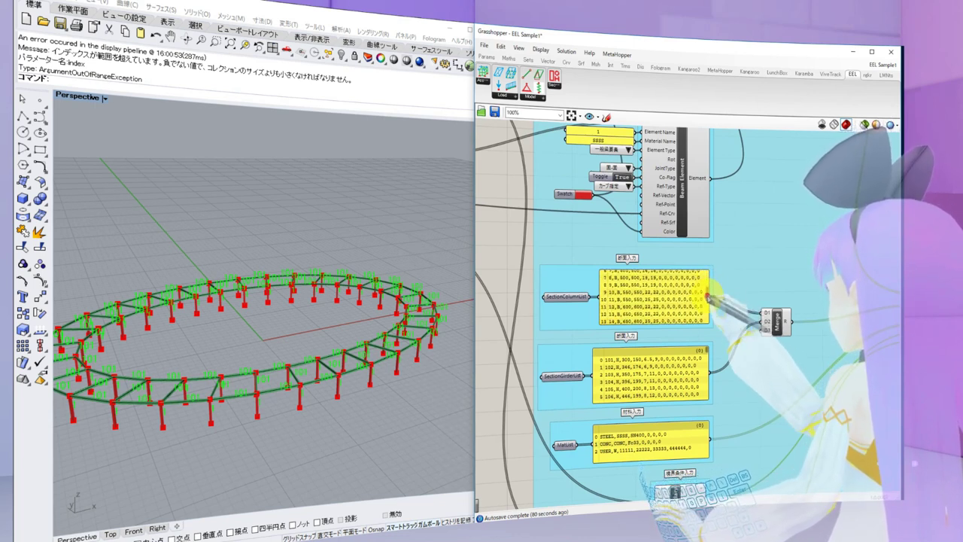
{"action": "left_click_drag", "start_coordinate": [707, 313], "coordinate": [709, 315]}
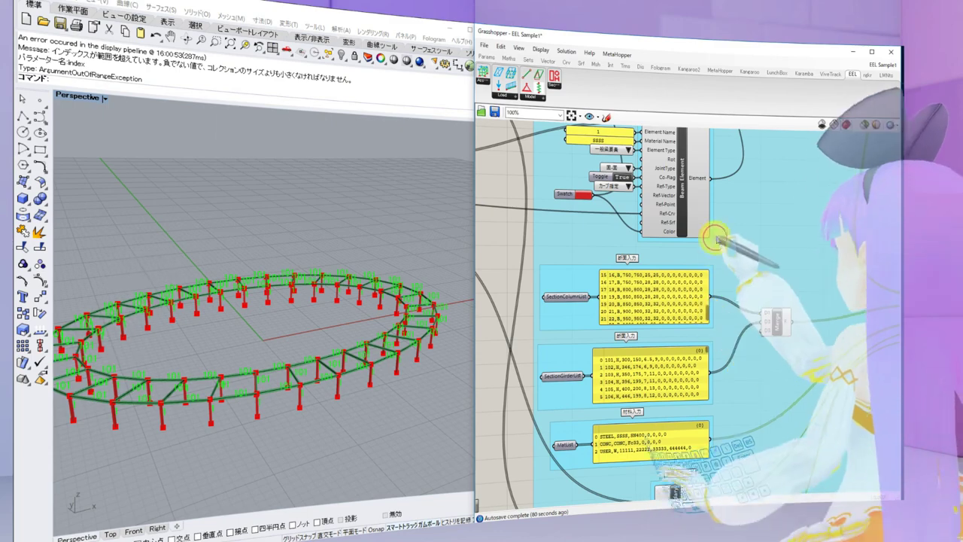
Move the red Swatch above the 外周柱 Beam Element and insert a relay on the wire feeding the 内周柱 Line input
{"action": "right_click_drag", "start_coordinate": [714, 240], "coordinate": [716, 340]}
{"action": "left_click_drag", "start_coordinate": [572, 293], "coordinate": [556, 202]}
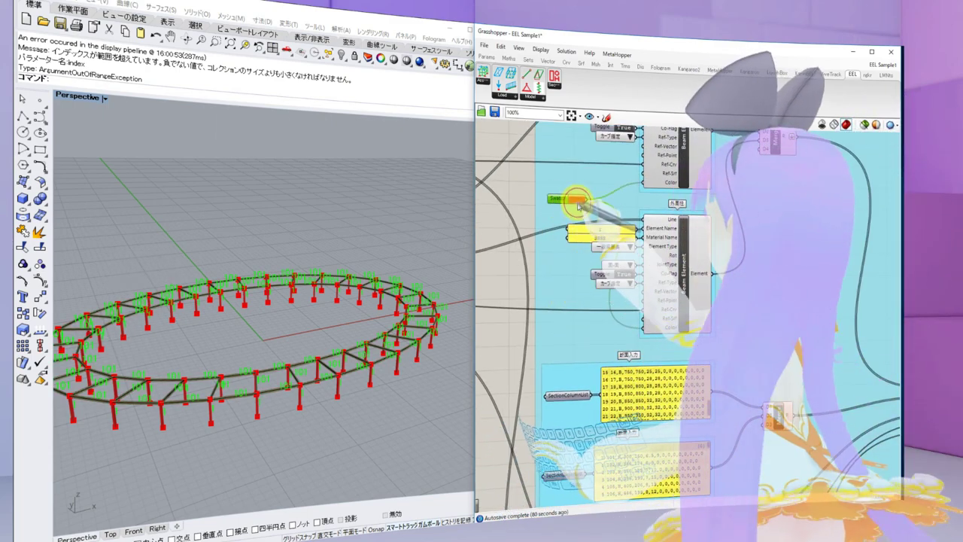
{"action": "left_click", "coordinate": [578, 201]}
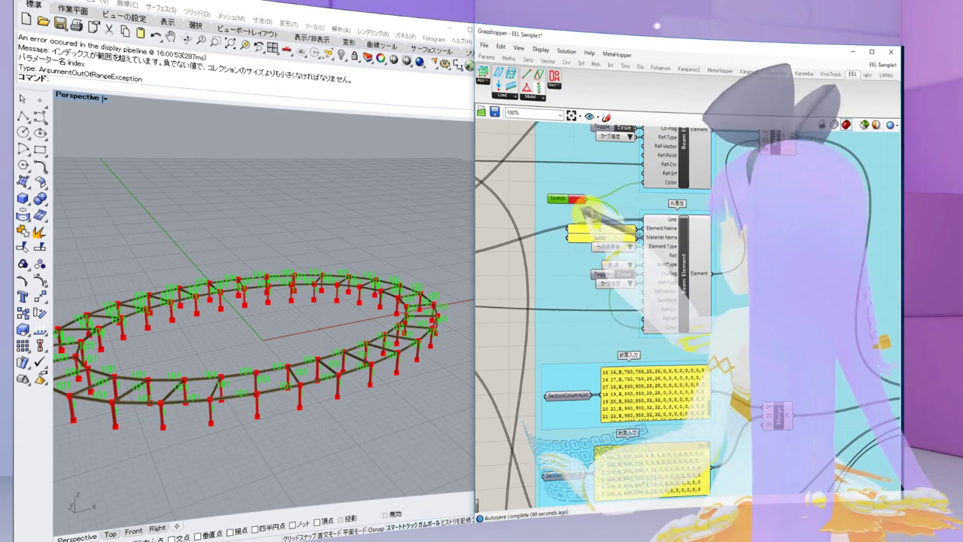
{"action": "left_click", "coordinate": [623, 235]}
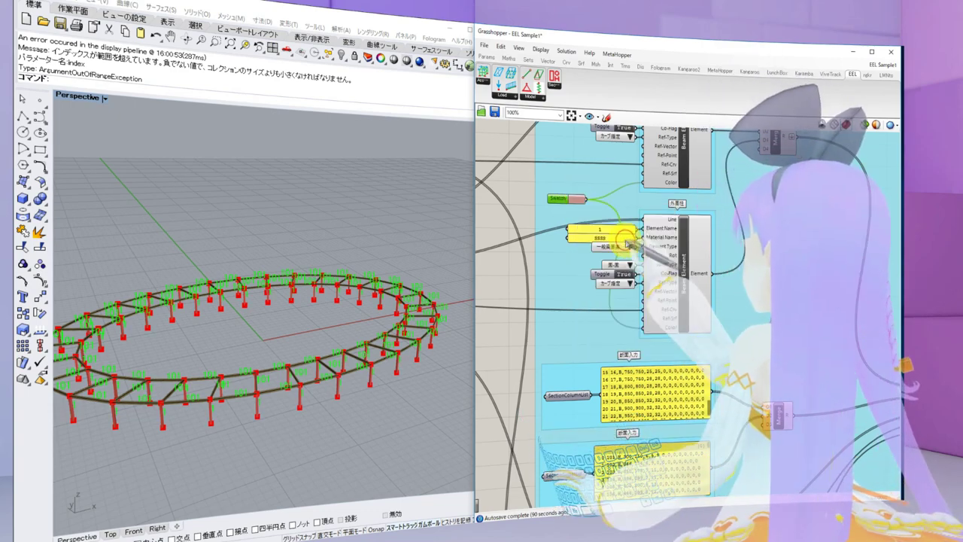
{"action": "right_click_drag", "start_coordinate": [611, 216], "coordinate": [678, 283]}
{"action": "double_click", "coordinate": [570, 235]}
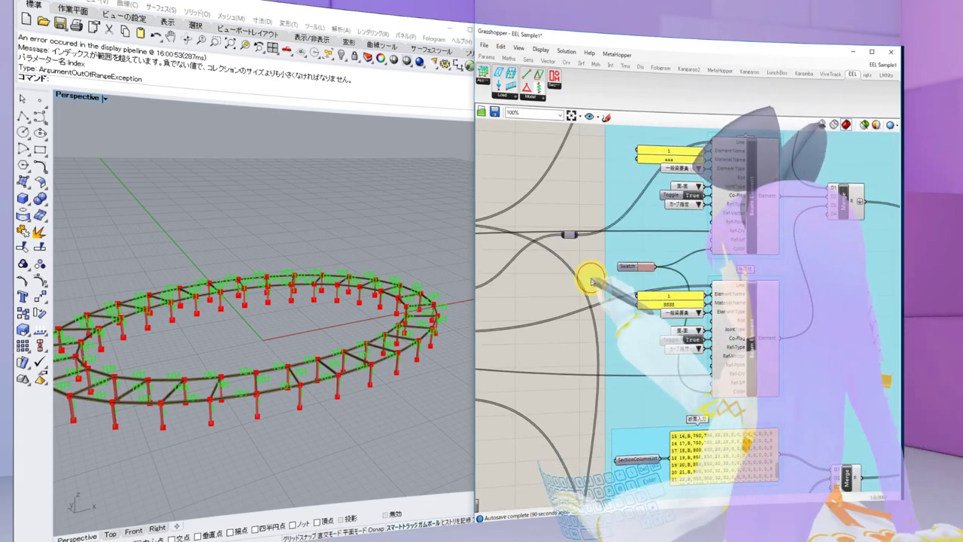
Undo the relay insertion on the 内周柱 Line wire and add a second Colour Swatch to the canvas
{"action": "key", "text": "ctrl+z"}
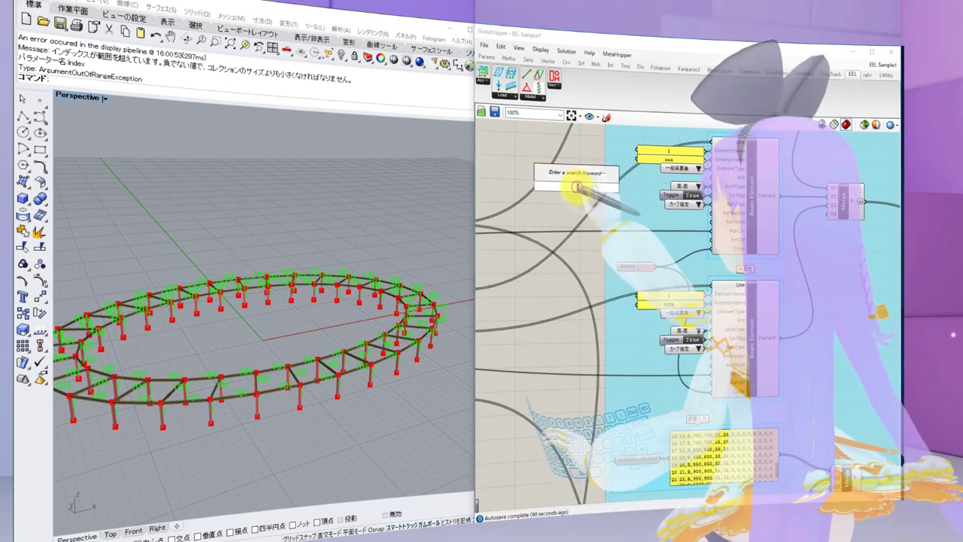
{"action": "type", "text": "s"}
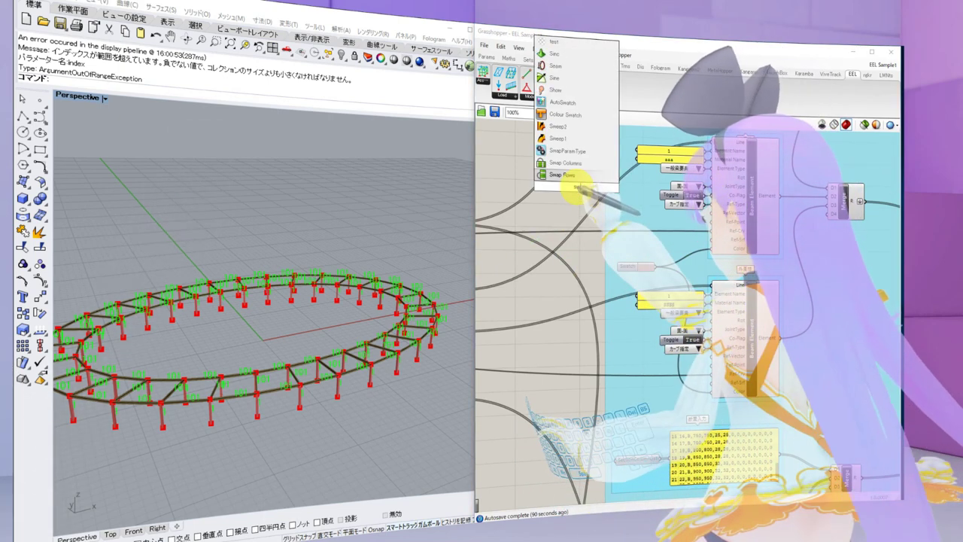
{"action": "key", "text": "Up"}
{"action": "key", "text": "Up"}
{"action": "key", "text": "Up"}
{"action": "key", "text": "Return"}
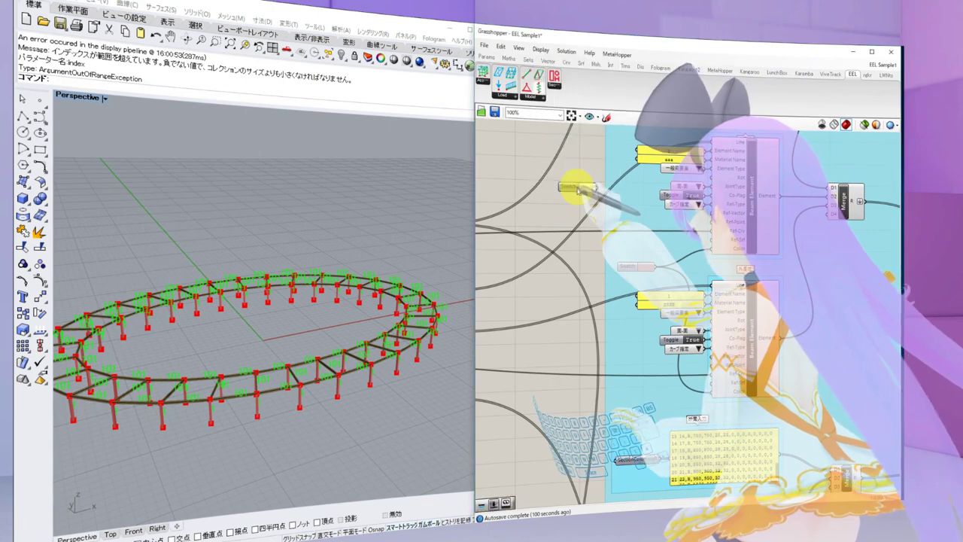
Set the new swatch to green and connect it to the Color input of the 内周柱 Beam Element
{"action": "left_click", "coordinate": [588, 189]}
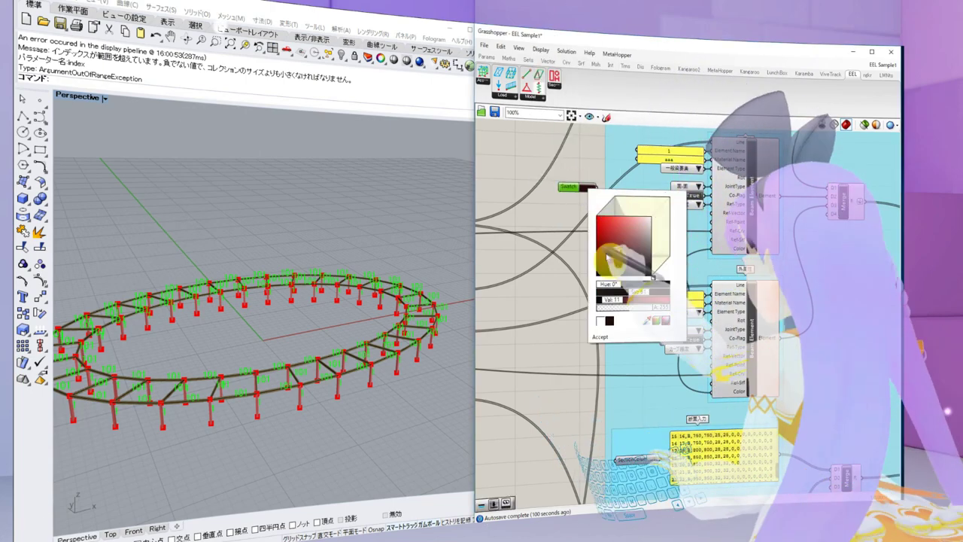
{"action": "left_click_drag", "start_coordinate": [617, 235], "coordinate": [617, 232]}
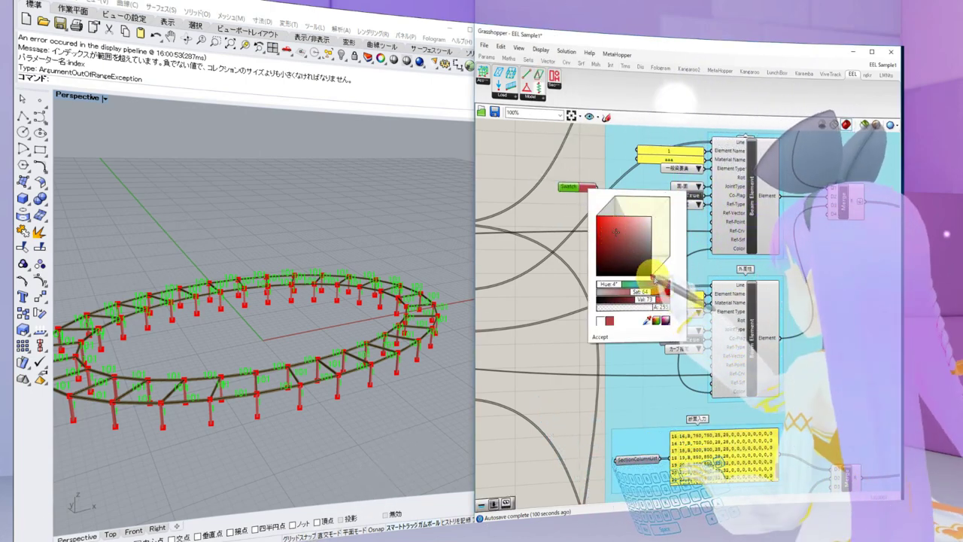
{"action": "mouse_move", "coordinate": [652, 274]}
{"action": "left_mouse_down"}
{"action": "mouse_move", "coordinate": [669, 249]}
{"action": "mouse_move", "coordinate": [659, 272]}
{"action": "left_mouse_up"}
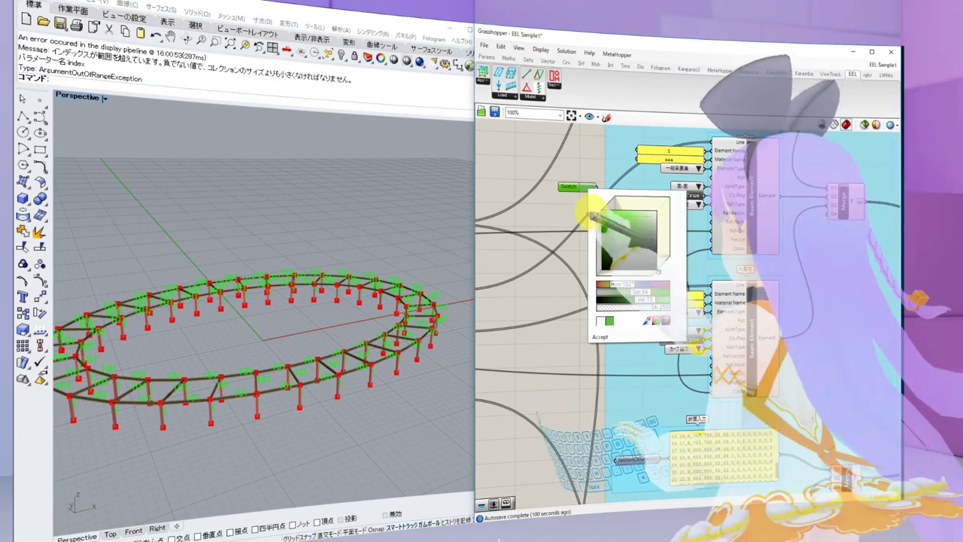
{"action": "left_click", "coordinate": [563, 154]}
{"action": "left_click_drag", "start_coordinate": [572, 189], "coordinate": [712, 249]}
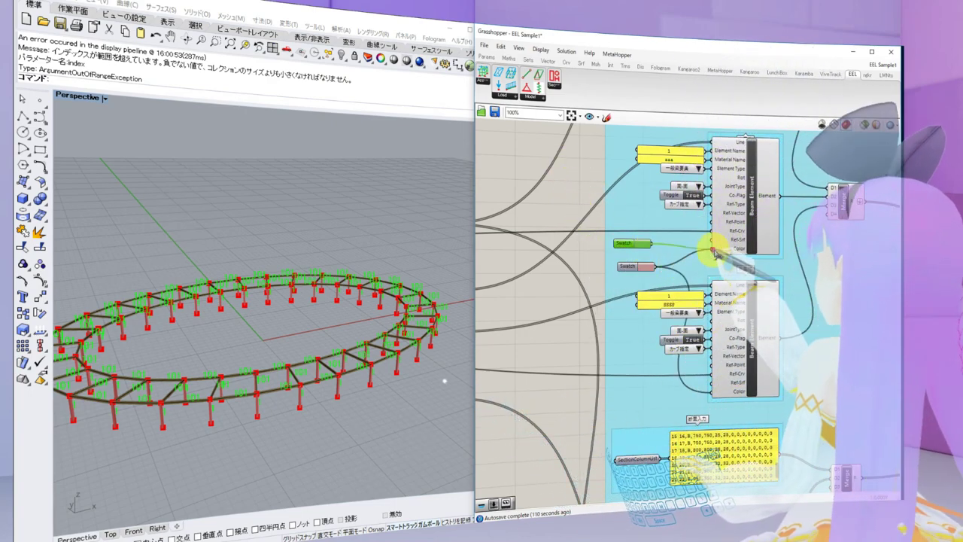
Try other shades down to black on the 内周柱 swatch and check the frame colours and command history in Rhino
{"action": "left_click", "coordinate": [644, 243]}
{"action": "left_click", "coordinate": [678, 286]}
{"action": "left_click", "coordinate": [647, 243]}
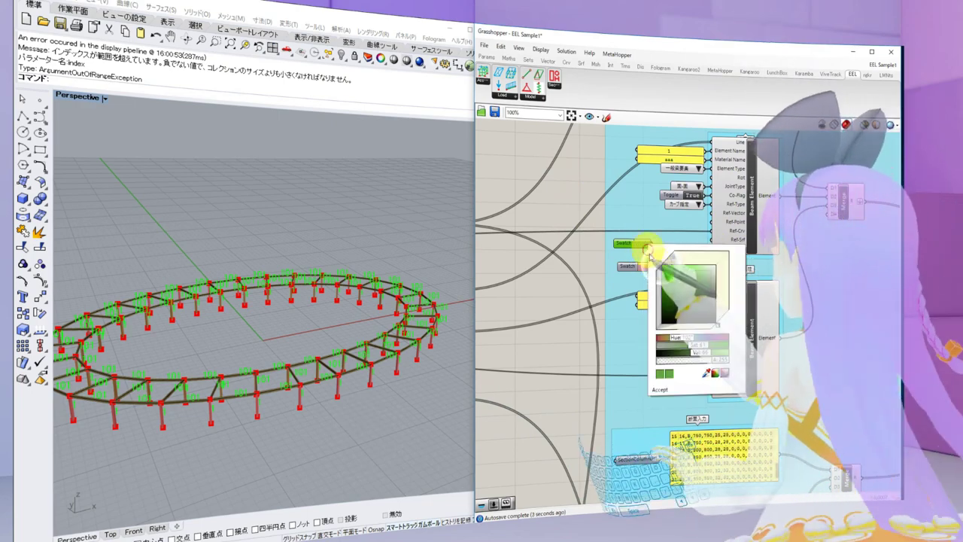
{"action": "left_click", "coordinate": [679, 281]}
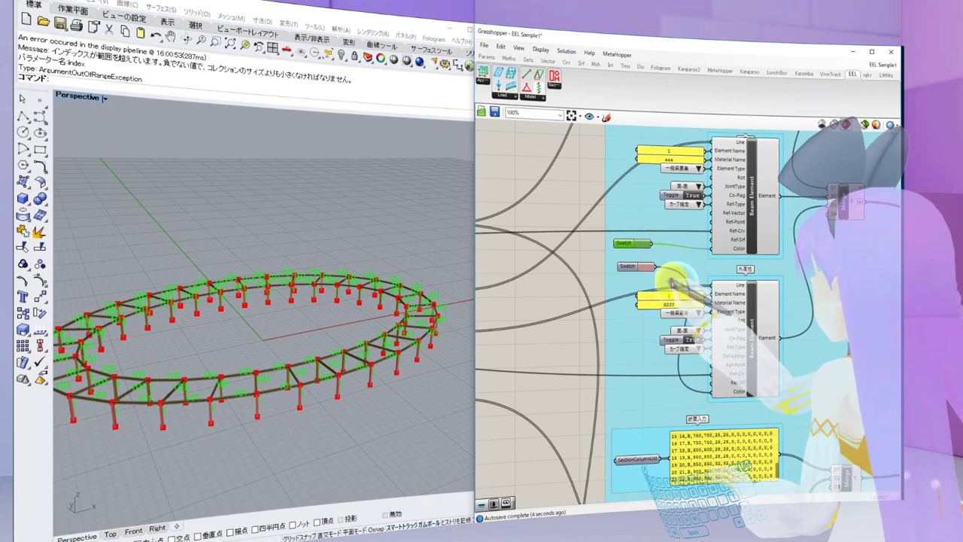
{"action": "left_click", "coordinate": [638, 245]}
{"action": "left_click", "coordinate": [640, 245]}
{"action": "left_click", "coordinate": [669, 275]}
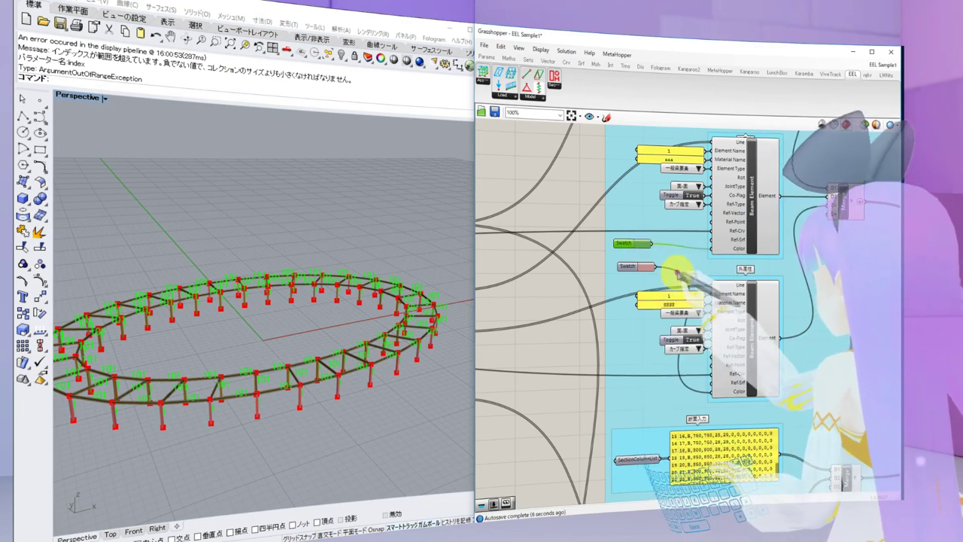
{"action": "left_click", "coordinate": [642, 243]}
{"action": "left_click", "coordinate": [708, 311]}
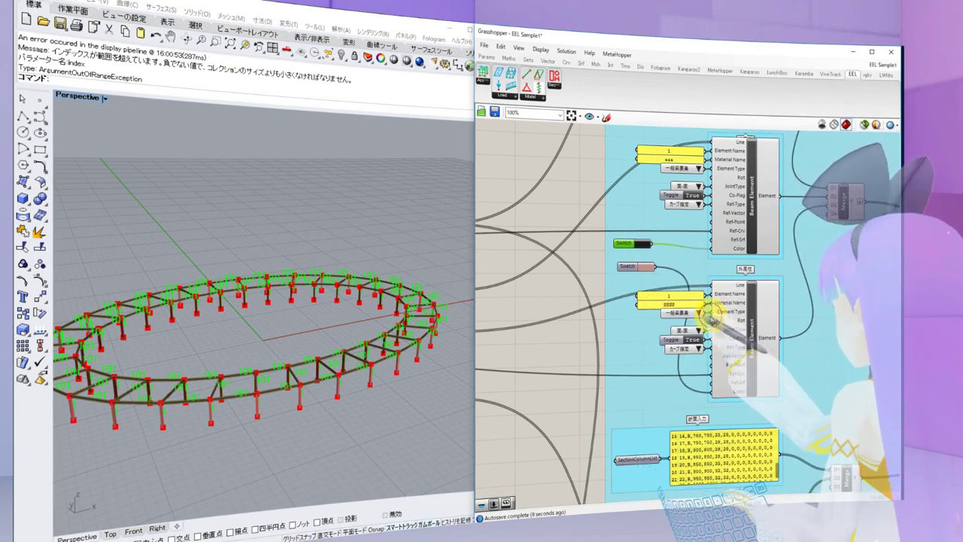
{"action": "right_click_drag", "start_coordinate": [340, 319], "coordinate": [376, 316]}
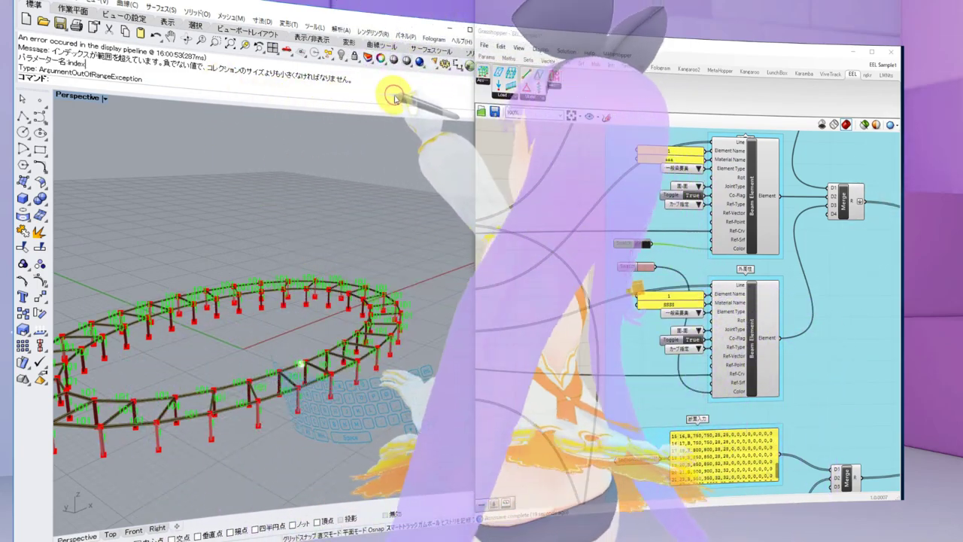
{"action": "scroll", "coordinate": [396, 97], "scroll_direction": "up", "scroll_amount": 4}
{"action": "scroll", "coordinate": [397, 99], "scroll_direction": "down", "scroll_amount": 4}
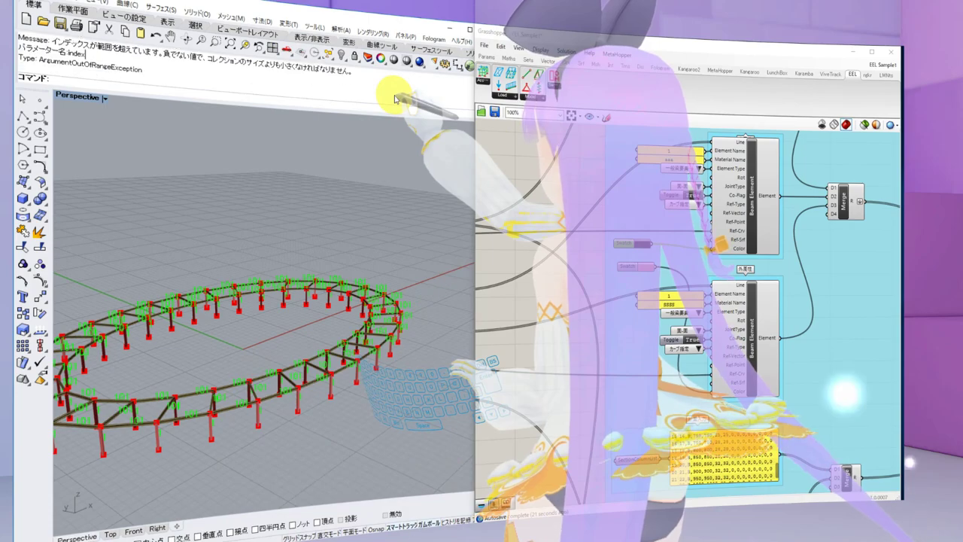
Return the 内周柱 swatch to green and inspect the ring frame's columns from a higher viewpoint
{"action": "left_click", "coordinate": [641, 243]}
{"action": "left_click", "coordinate": [644, 245]}
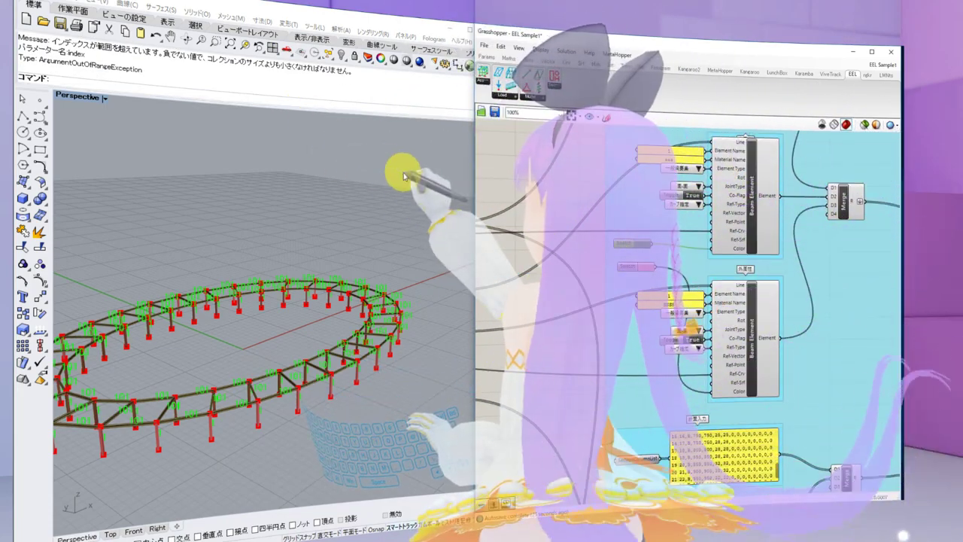
{"action": "left_click", "coordinate": [598, 232]}
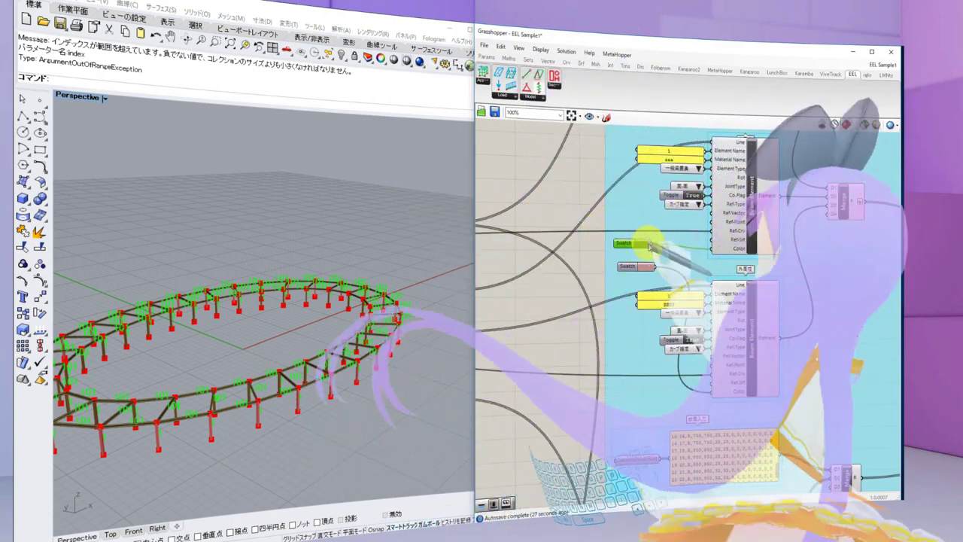
{"action": "left_click", "coordinate": [646, 244]}
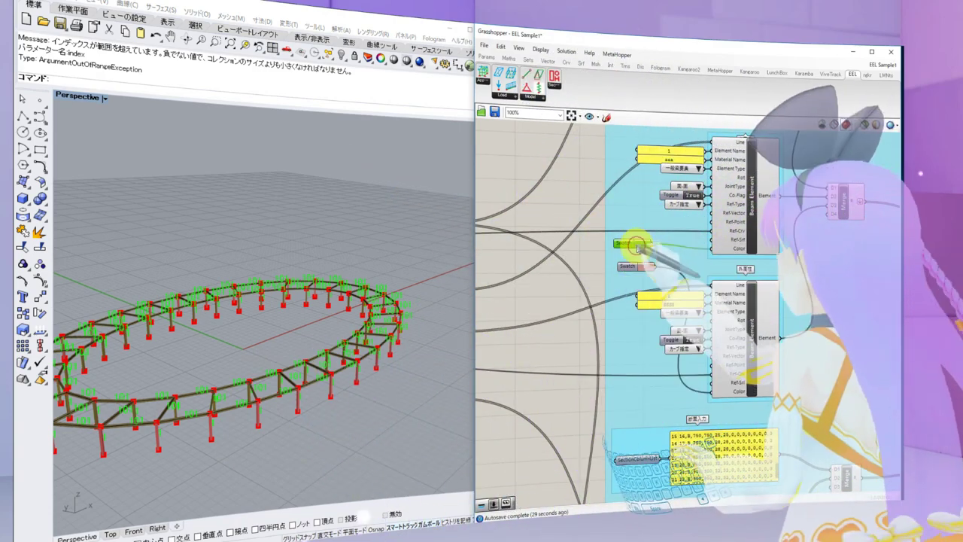
{"action": "left_click", "coordinate": [641, 244]}
{"action": "left_click", "coordinate": [693, 300]}
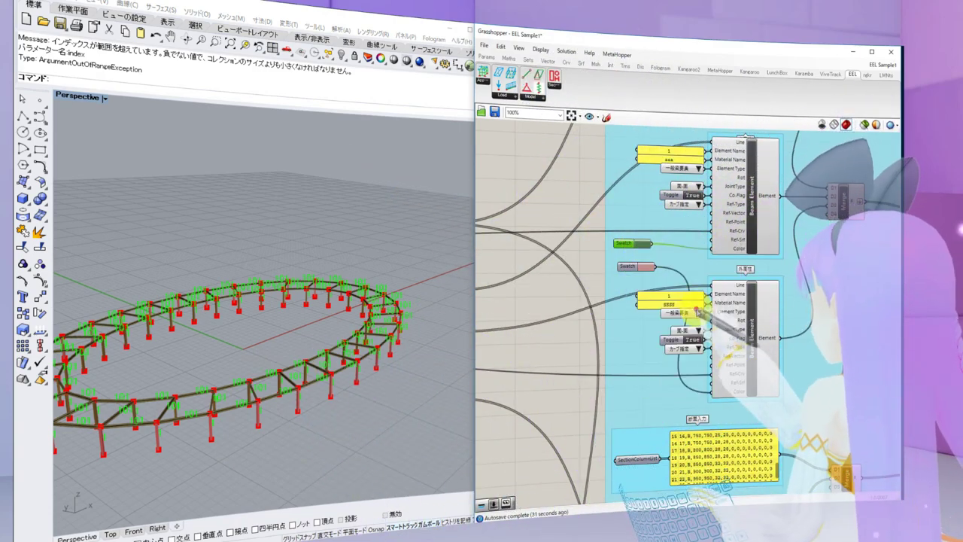
{"action": "left_click", "coordinate": [641, 242]}
{"action": "left_click", "coordinate": [691, 304]}
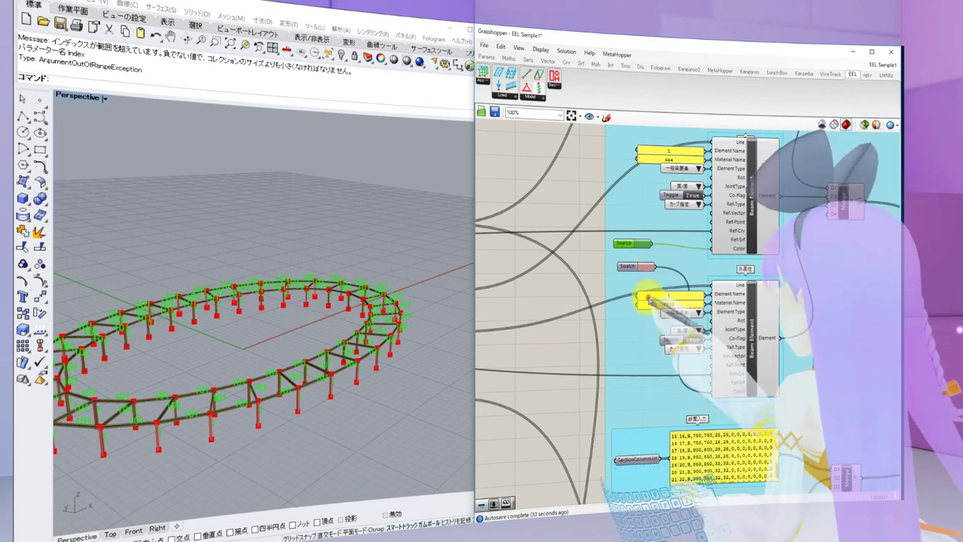
{"action": "mouse_move", "coordinate": [358, 307]}
{"action": "right_mouse_down"}
{"action": "mouse_move", "coordinate": [368, 314]}
{"action": "mouse_move", "coordinate": [350, 318]}
{"action": "mouse_move", "coordinate": [351, 294]}
{"action": "right_mouse_up"}
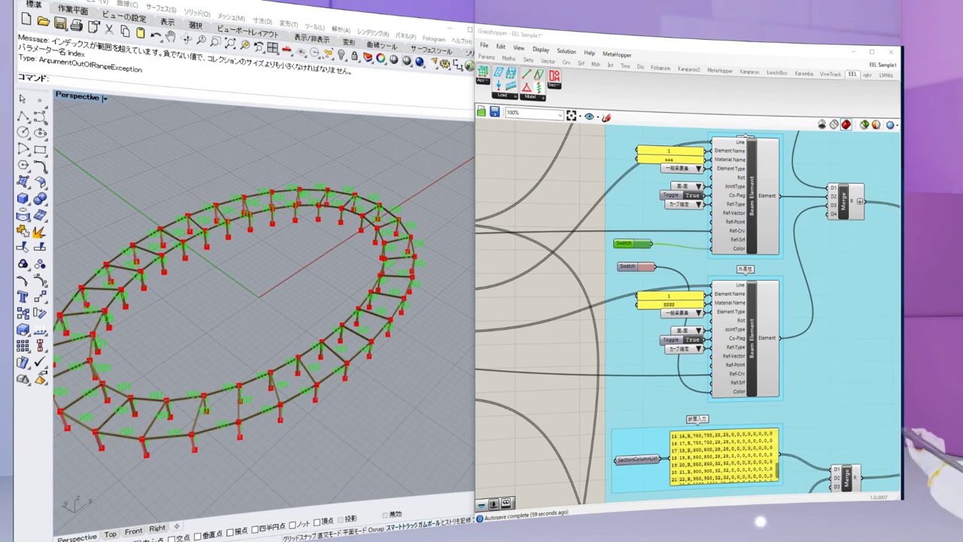
Switch to the blank Notepad document, shrink its window, and place it between the model viewport and the canvas
{"action": "key", "text": "a"}
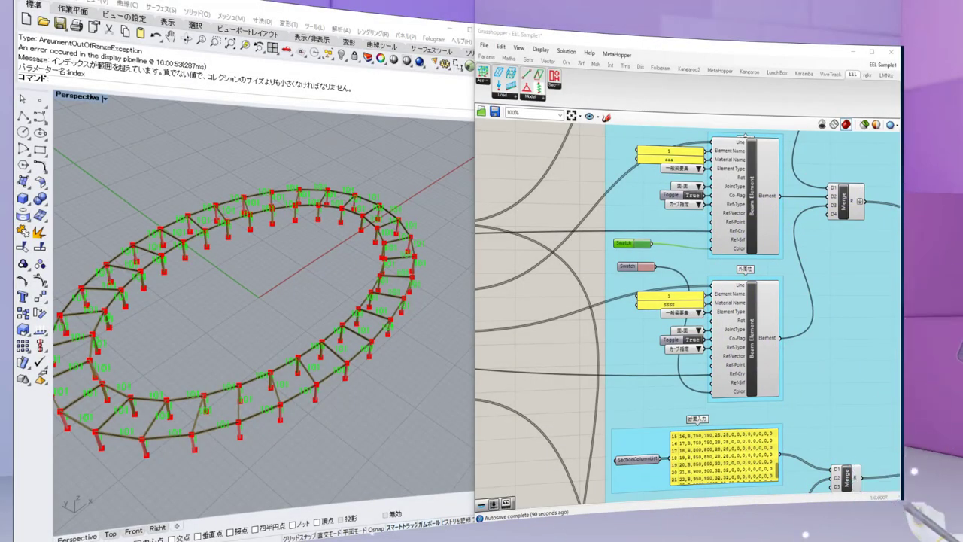
{"action": "key", "text": "alt+Tab"}
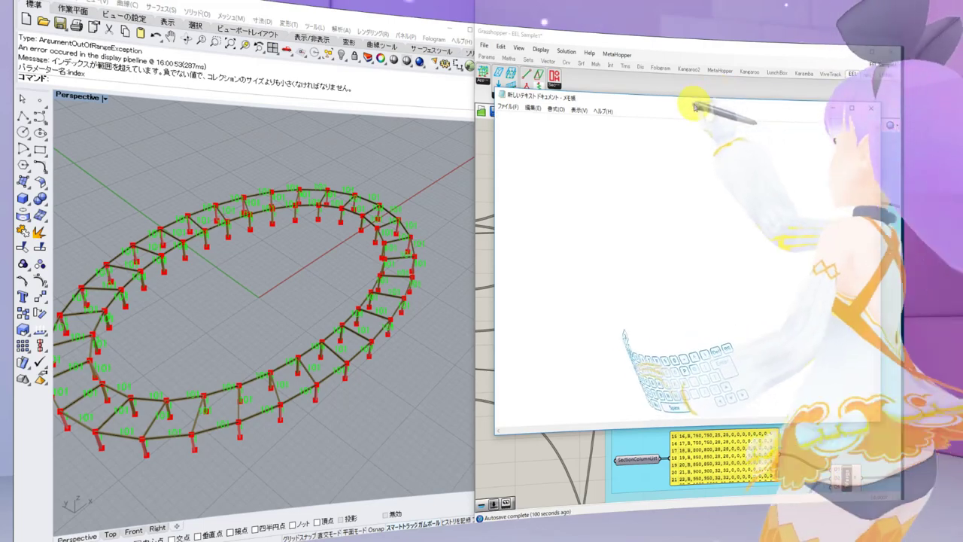
{"action": "left_click_drag", "start_coordinate": [688, 101], "coordinate": [585, 97]}
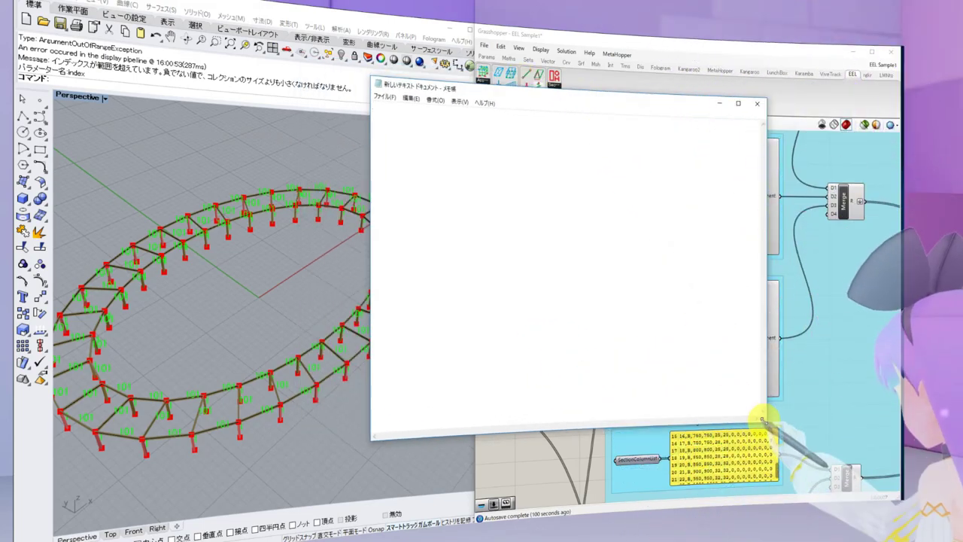
{"action": "left_click_drag", "start_coordinate": [763, 425], "coordinate": [586, 346]}
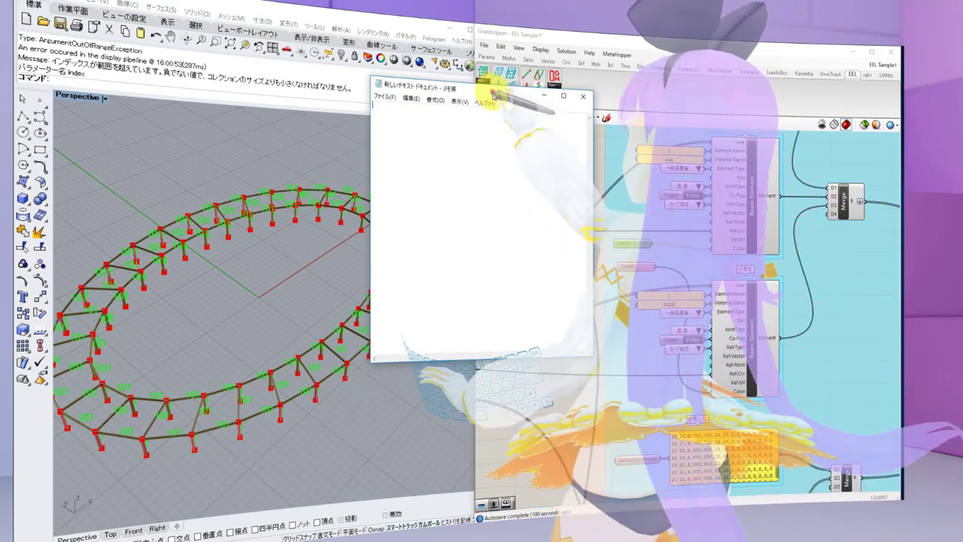
{"action": "left_click_drag", "start_coordinate": [489, 90], "coordinate": [517, 139]}
{"action": "left_click", "coordinate": [523, 202]}
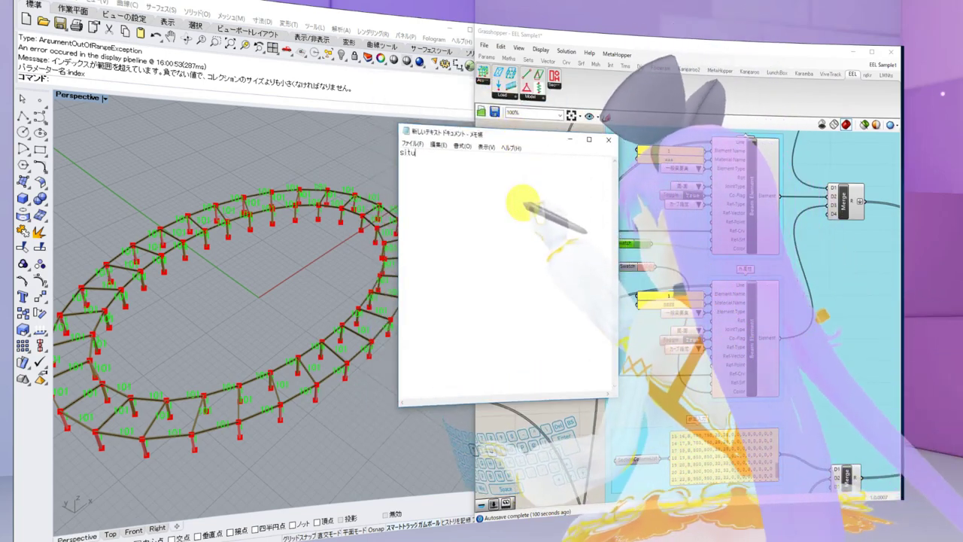
Write the note "・swatchがうまく動かない？", start a second bullet below it, and move the Notepad window over the model viewport
{"action": "key", "text": "Zenkaku_Hankaku"}
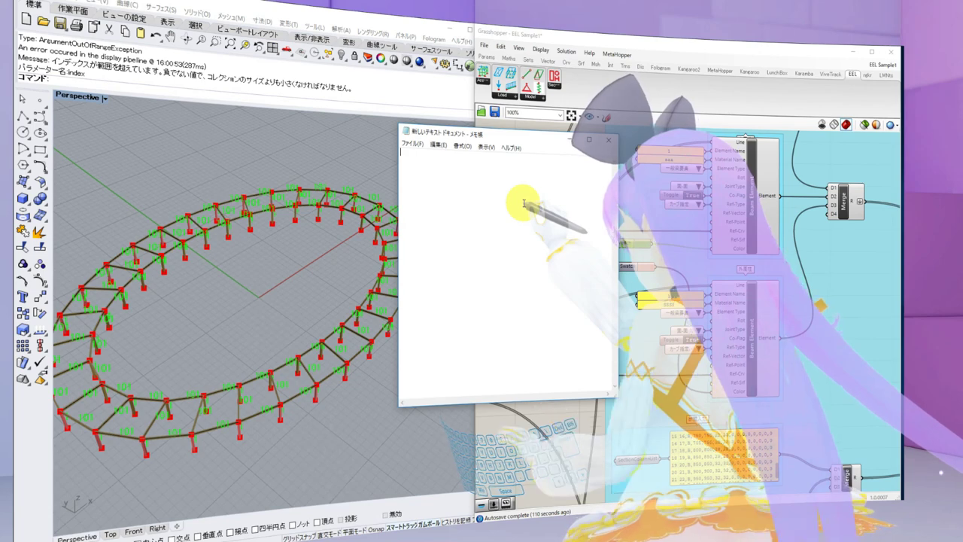
{"action": "type", "text": "・"}
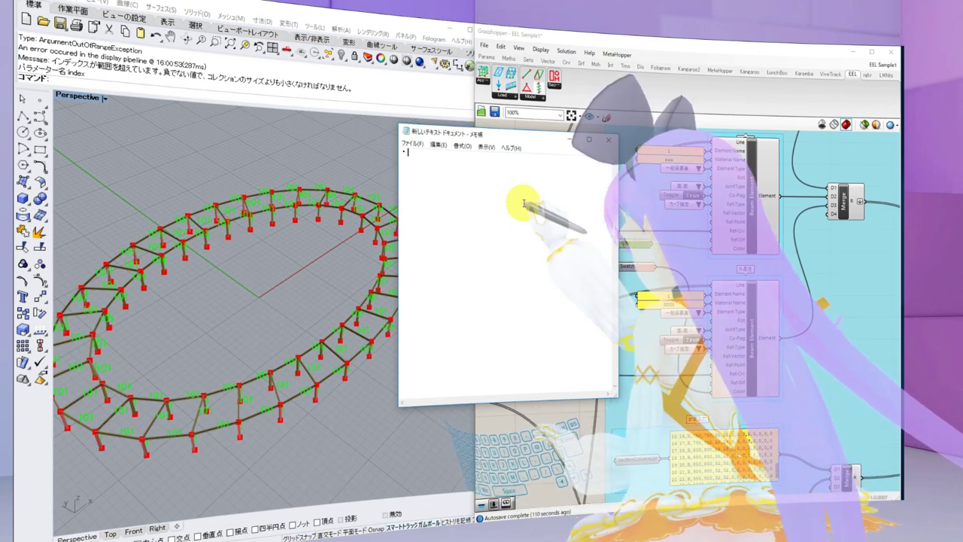
{"action": "left_click_drag", "start_coordinate": [548, 136], "coordinate": [474, 160]}
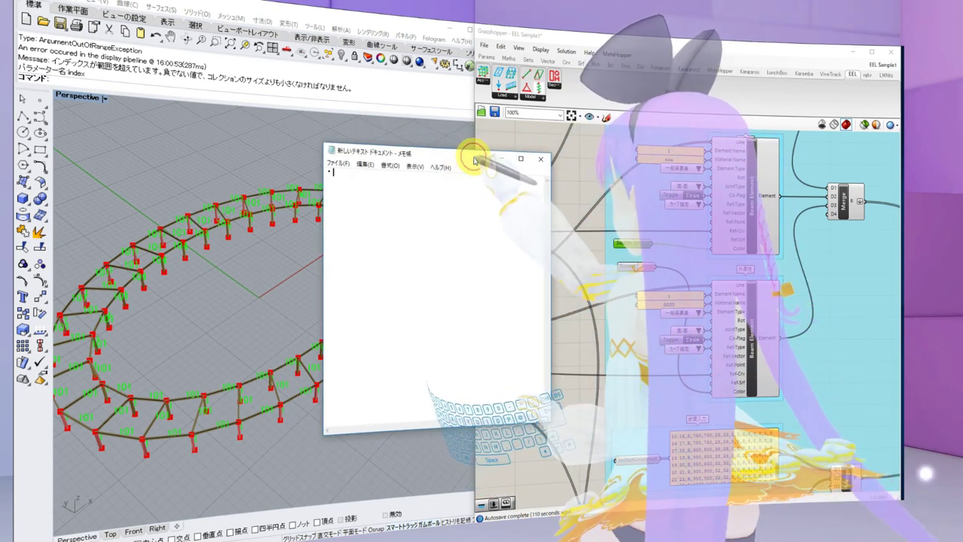
{"action": "type", "text": "we"}
{"action": "key", "text": "Escape"}
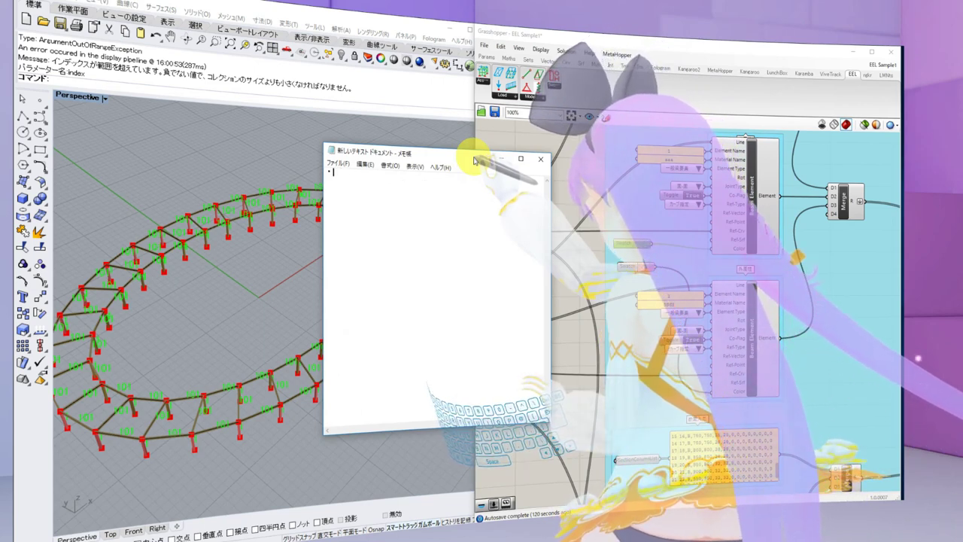
{"action": "type", "text": "sw"}
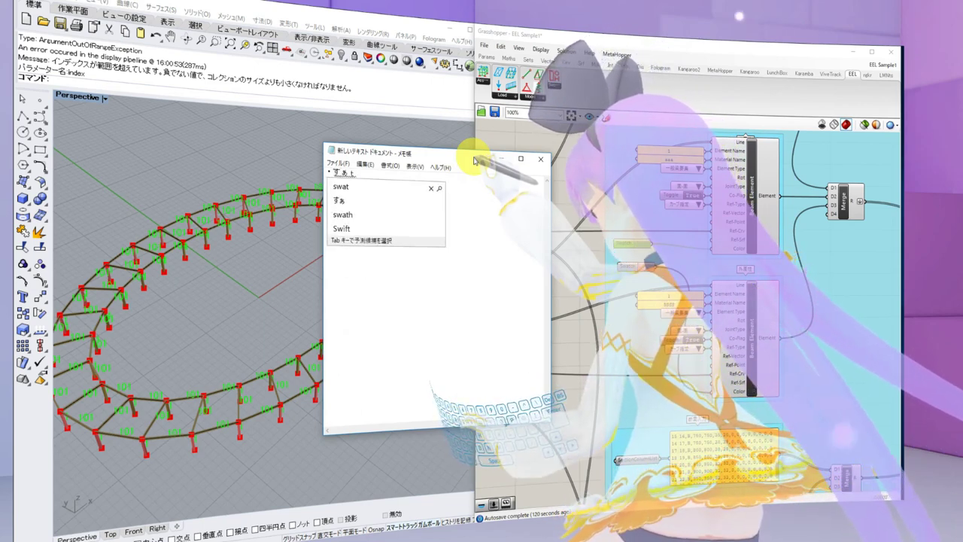
{"action": "key", "text": "F10"}
{"action": "key", "text": "Return"}
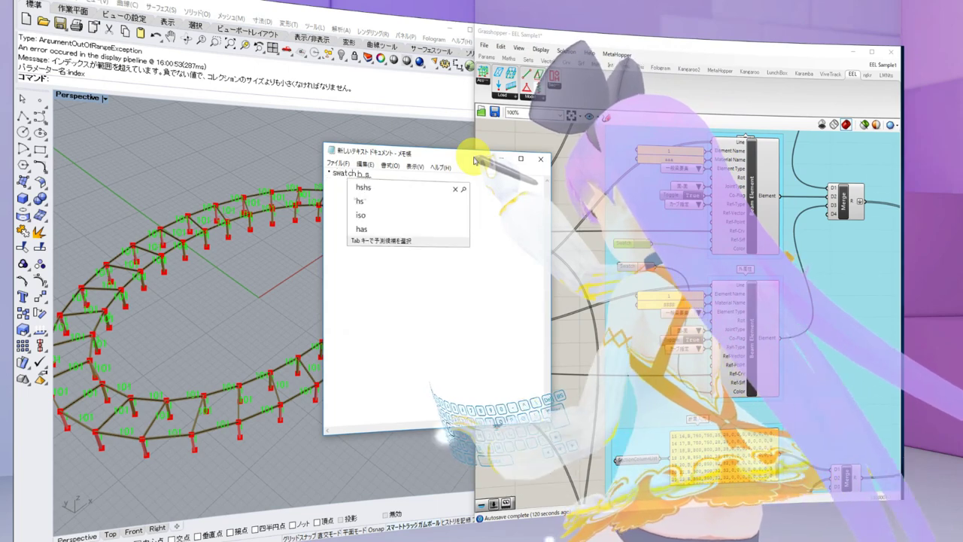
{"action": "type", "text": "gaumakuu"}
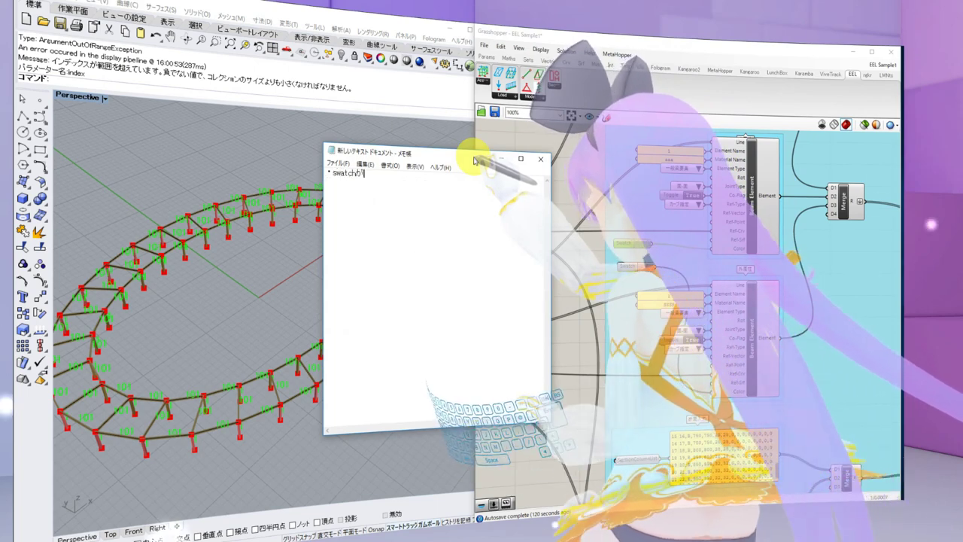
{"action": "type", "text": "gok"}
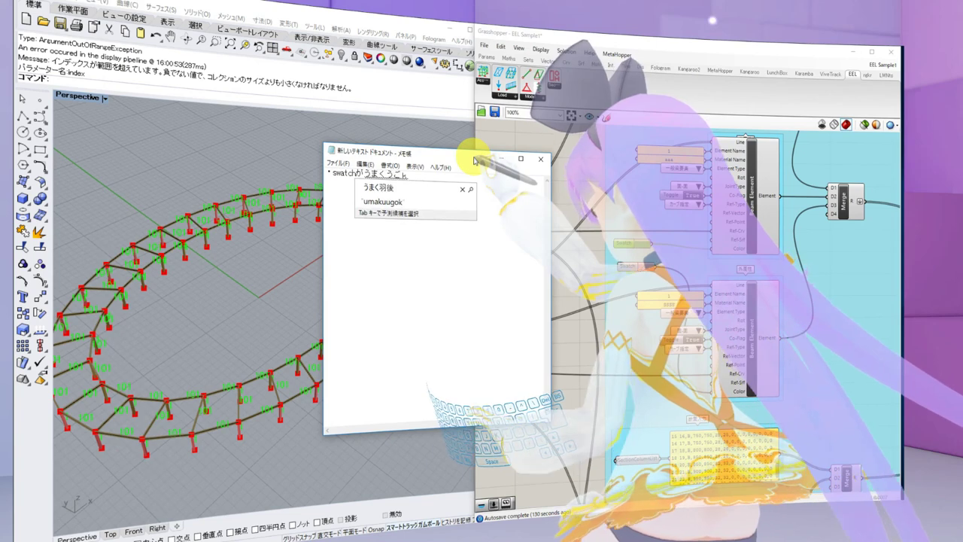
{"action": "type", "text": "ana"}
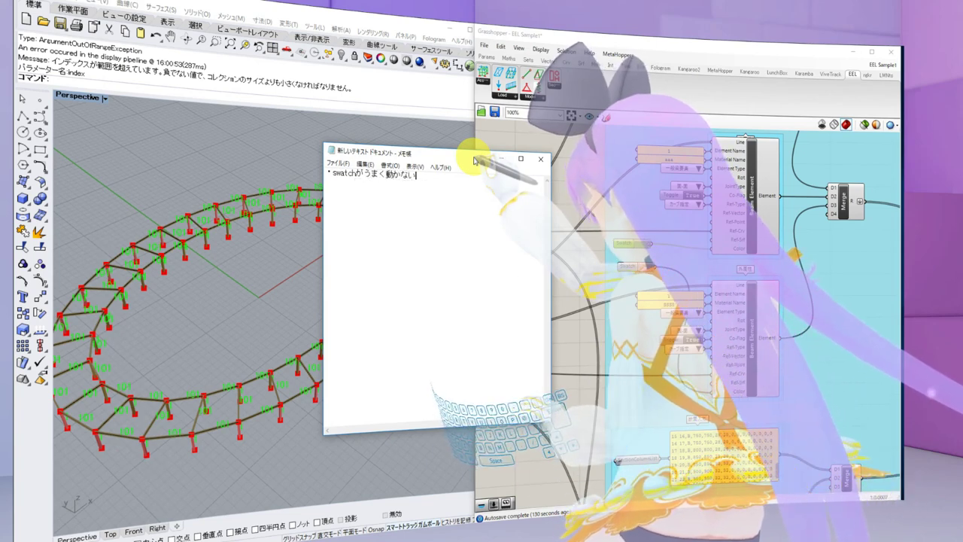
{"action": "type", "text": "/"}
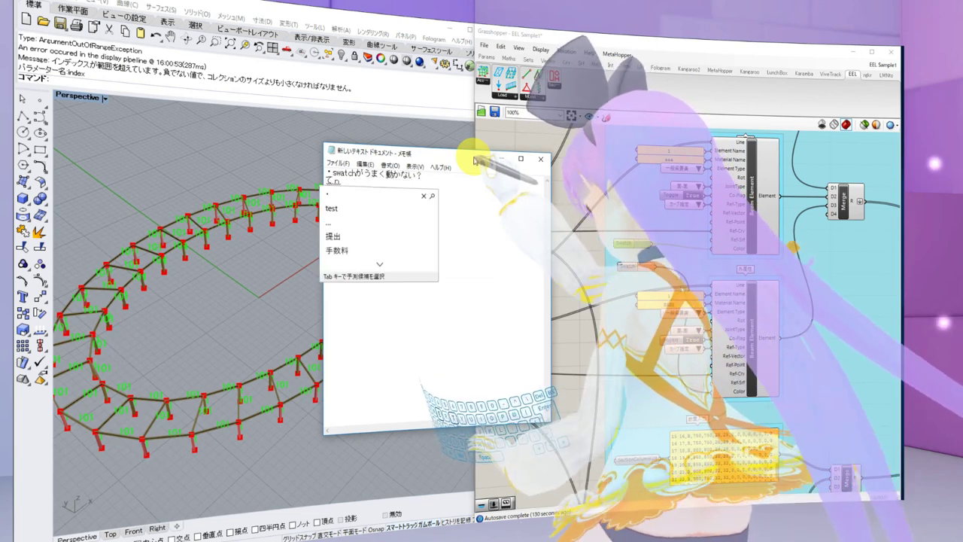
{"action": "key", "text": "Return"}
{"action": "left_click_drag", "start_coordinate": [469, 158], "coordinate": [344, 139]}
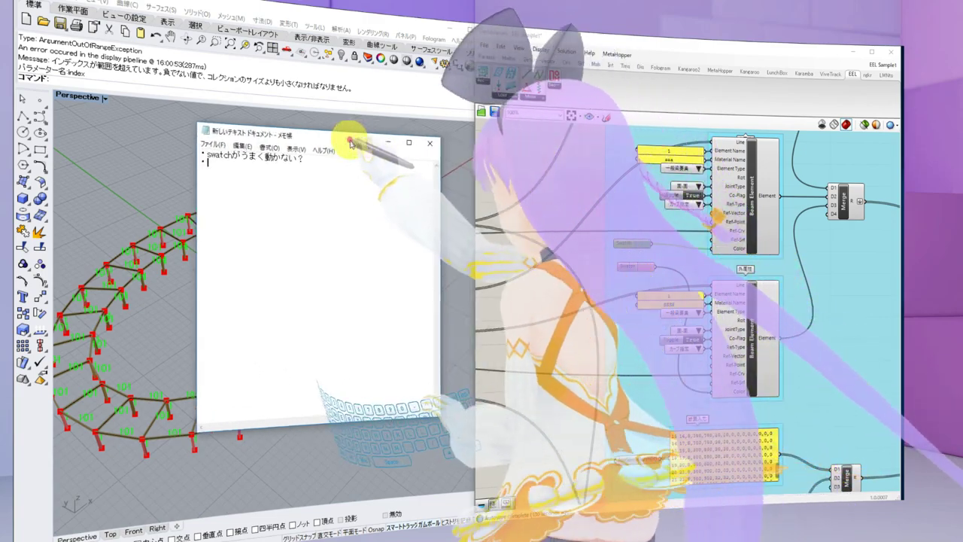
Return to the Grasshopper canvas and place a Subtraction component in the empty area above the ジオメトリー生成 group
{"action": "left_click", "coordinate": [555, 191]}
{"action": "scroll", "coordinate": [554, 192], "scroll_direction": "down", "scroll_amount": 5}
{"action": "right_click_drag", "start_coordinate": [555, 192], "coordinate": [834, 289]}
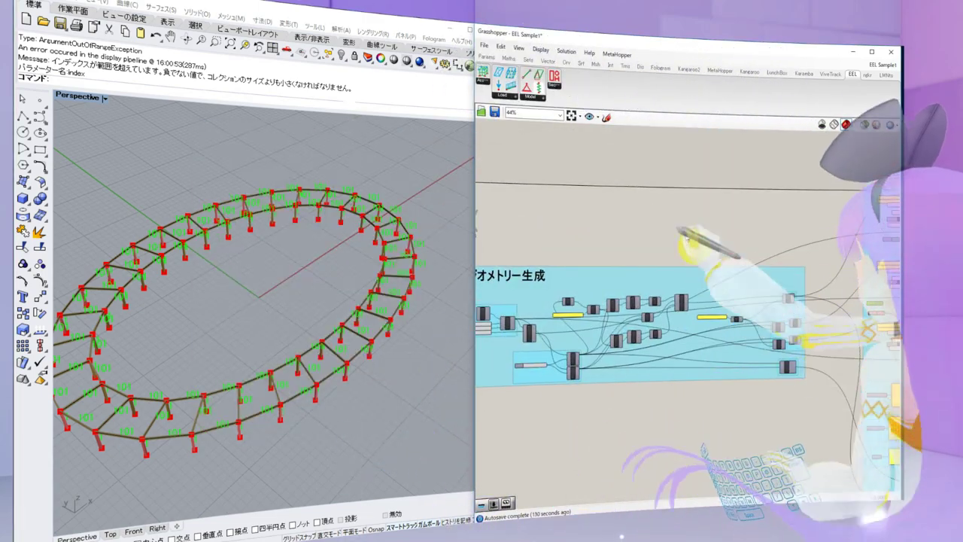
{"action": "scroll", "coordinate": [624, 263], "scroll_direction": "up", "scroll_amount": 3}
{"action": "right_click_drag", "start_coordinate": [683, 235], "coordinate": [781, 223]}
{"action": "scroll", "coordinate": [781, 261], "scroll_direction": "up", "scroll_amount": 3}
{"action": "scroll", "coordinate": [741, 346], "scroll_direction": "down", "scroll_amount": 3}
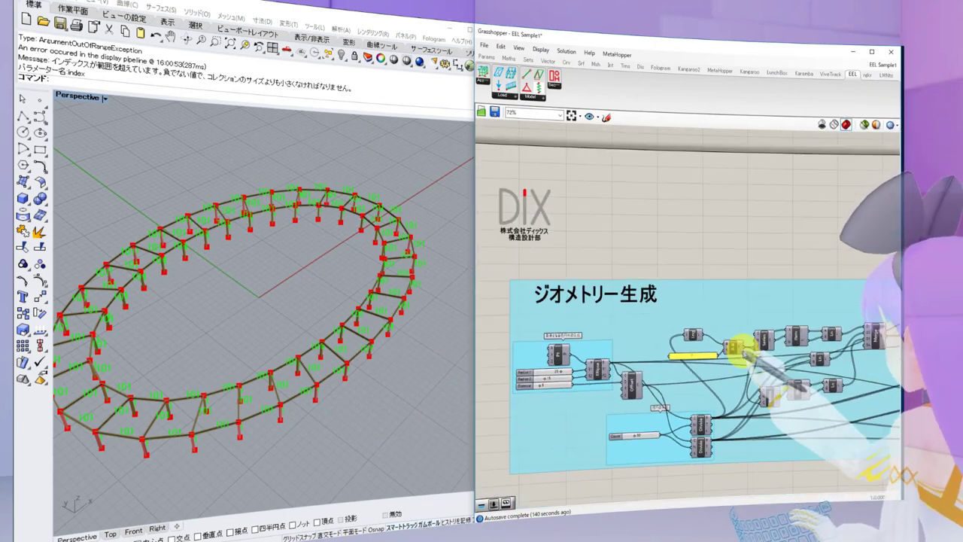
{"action": "right_click_drag", "start_coordinate": [736, 365], "coordinate": [680, 338]}
{"action": "scroll", "coordinate": [678, 336], "scroll_direction": "up", "scroll_amount": 6}
{"action": "scroll", "coordinate": [679, 302], "scroll_direction": "down", "scroll_amount": 4}
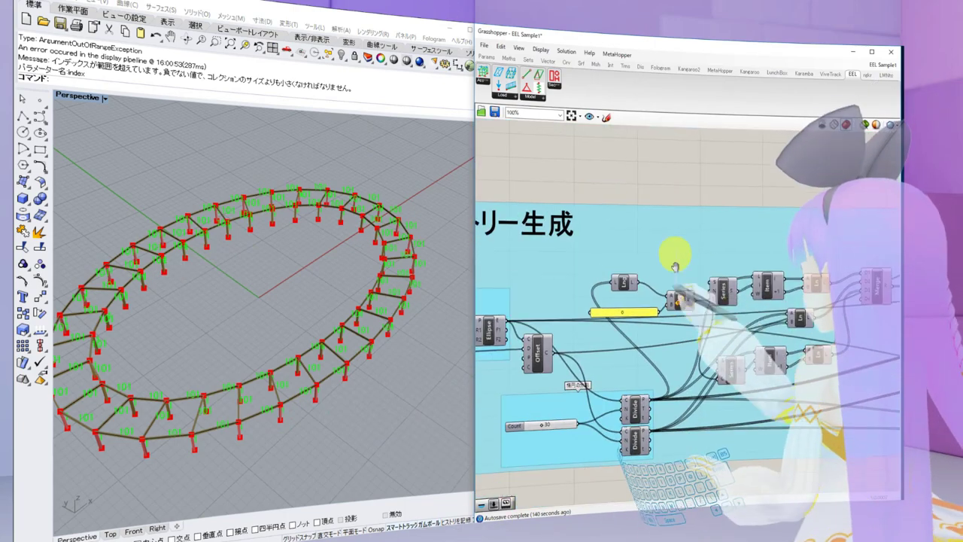
{"action": "right_click_drag", "start_coordinate": [667, 176], "coordinate": [665, 214]}
{"action": "double_click", "coordinate": [665, 215]}
{"action": "type", "text": "+"}
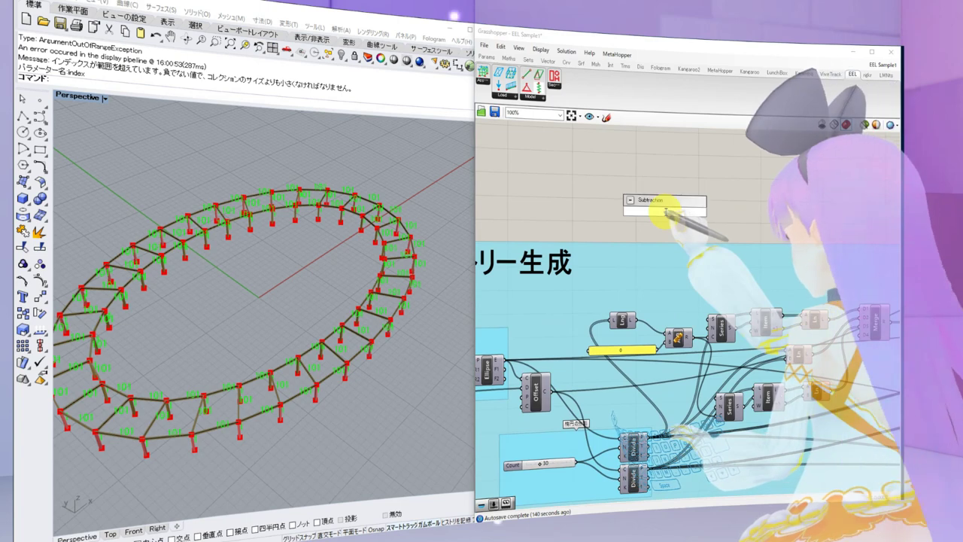
{"action": "key", "text": "Return"}
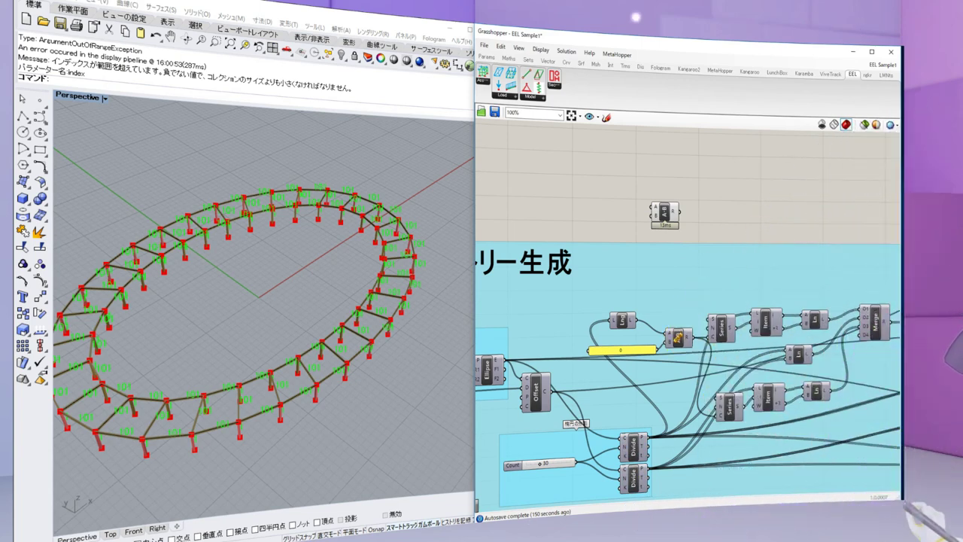
Switch to Notepad, write "差の計算のコンポーネントが古い？開発はrhino5？" as the second bullet, and move the window aside
{"action": "key", "text": "alt+Tab"}
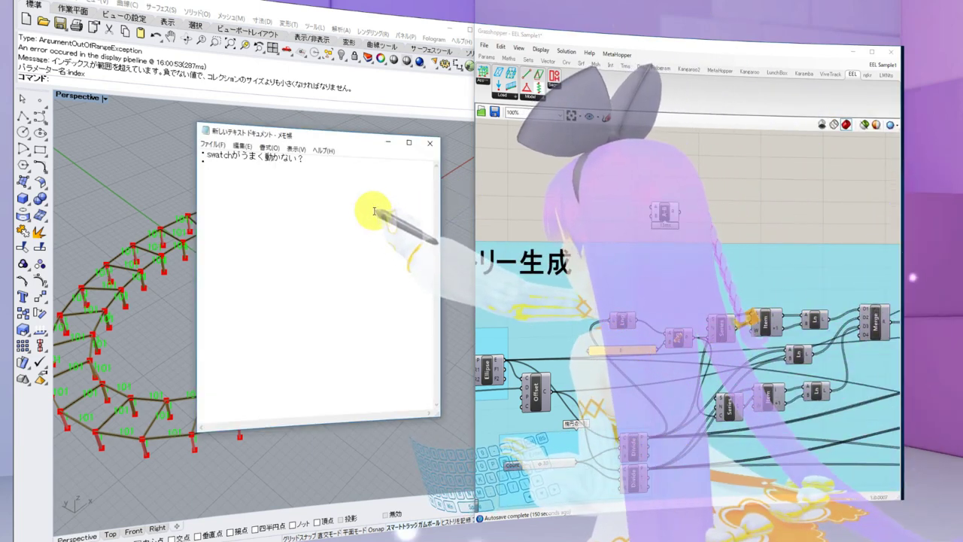
{"action": "type", "text": "まい"}
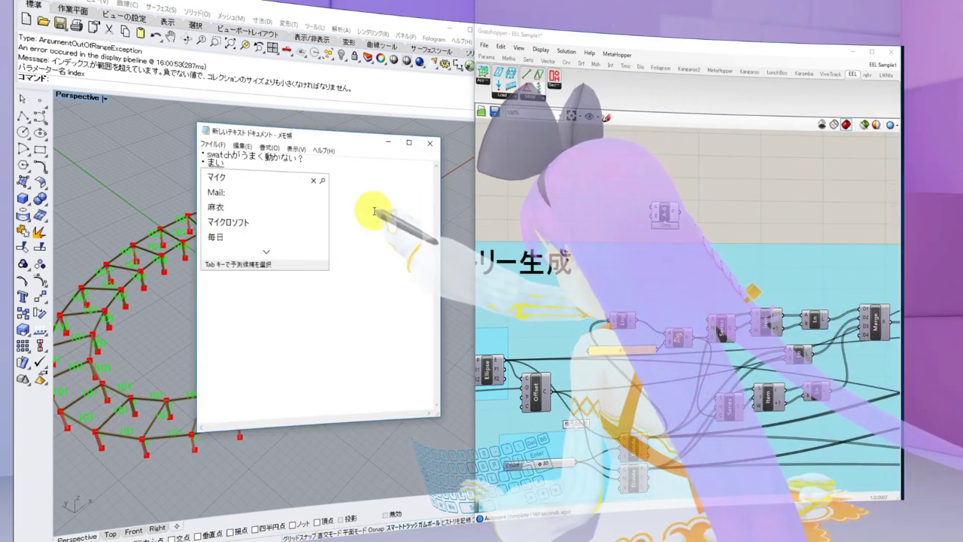
{"action": "key", "text": "BackSpace"}
{"action": "key", "text": "BackSpace"}
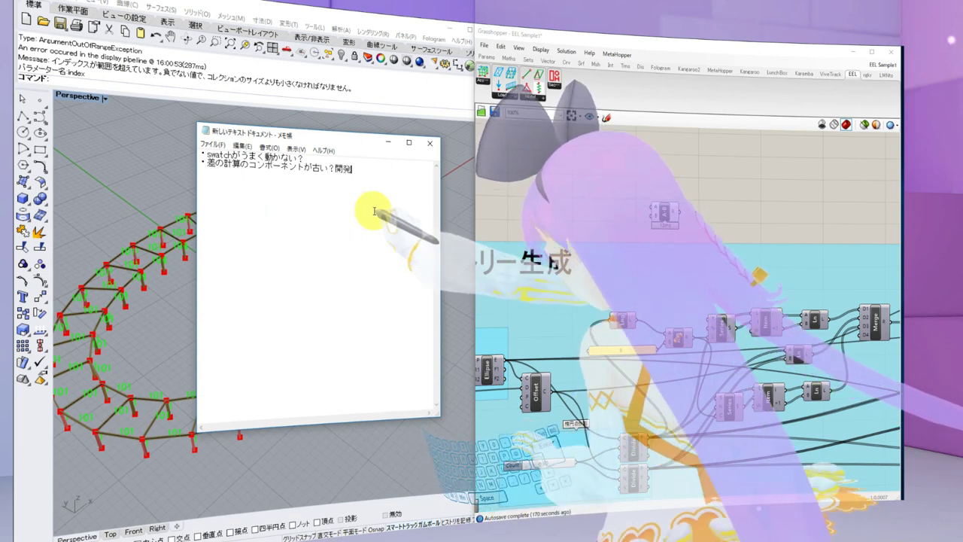
{"action": "type", "text": "はｒひ"}
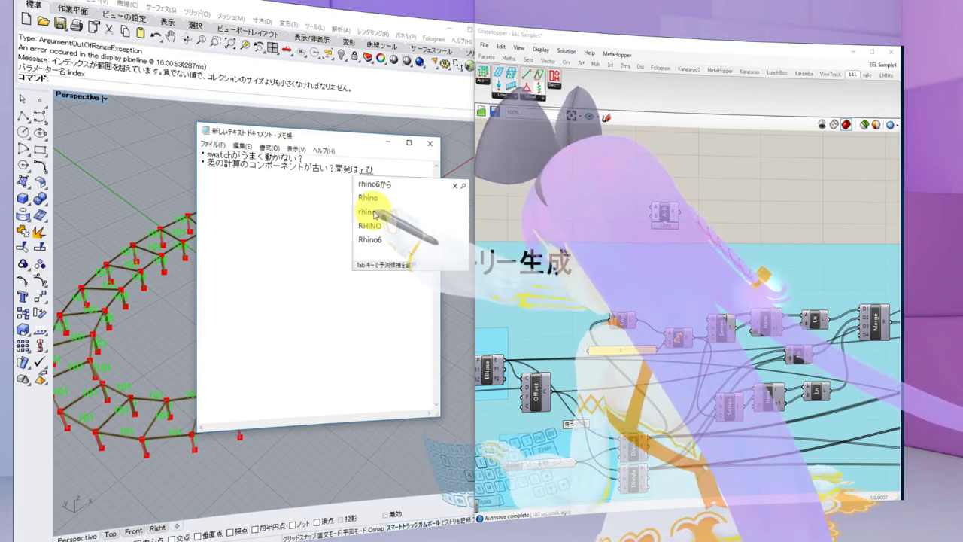
{"action": "type", "text": "rhino5"}
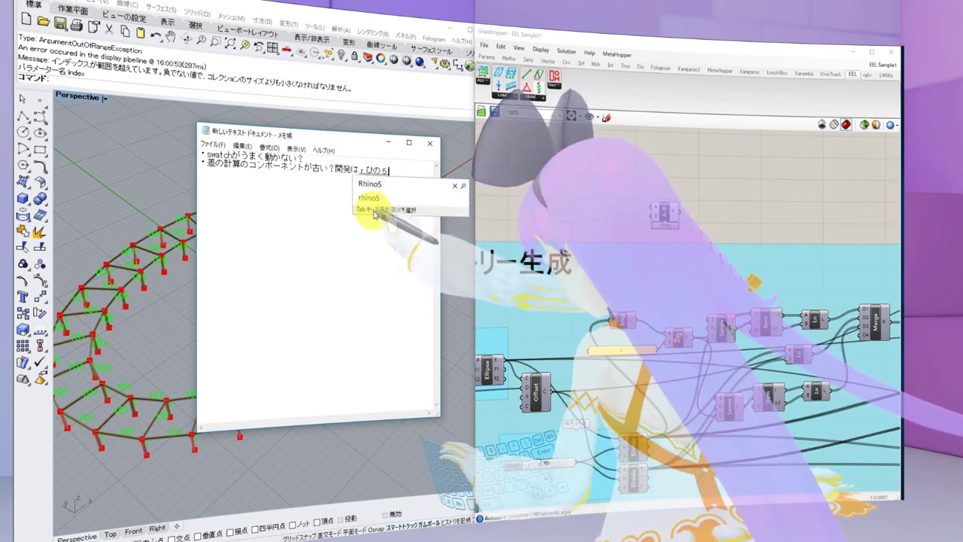
{"action": "key", "text": "F10"}
{"action": "key", "text": "Return"}
{"action": "type", "text": "_"}
{"action": "key", "text": "BackSpace"}
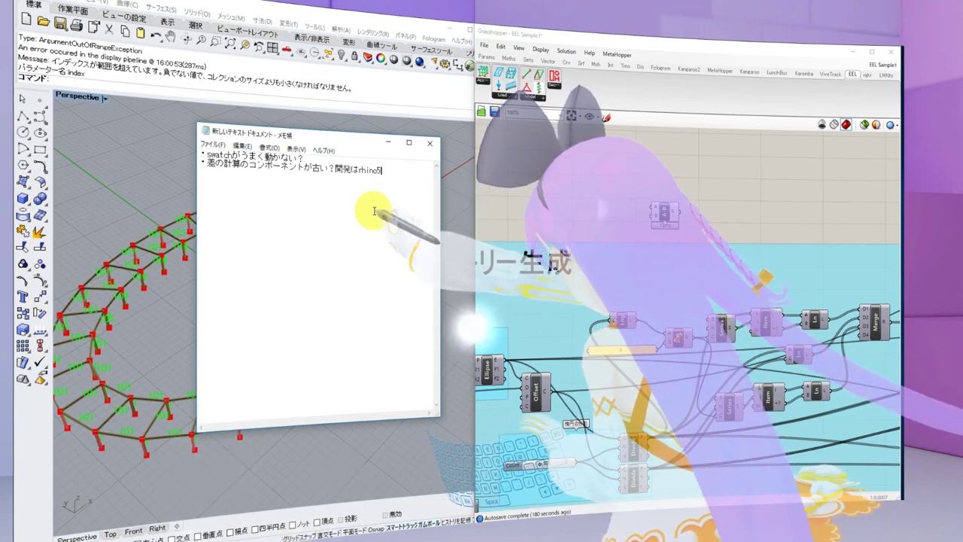
{"action": "type", "text": "？"}
{"action": "key", "text": "Return"}
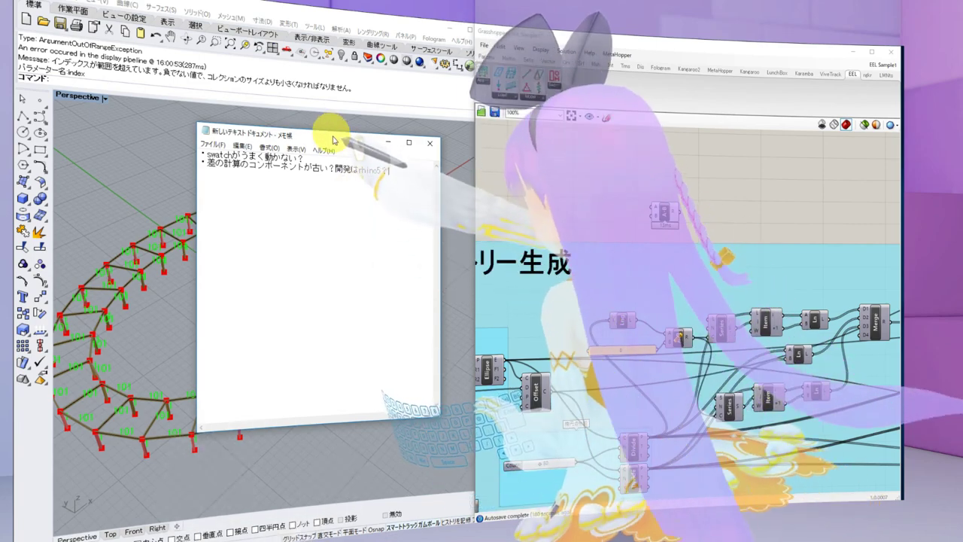
{"action": "left_click_drag", "start_coordinate": [310, 133], "coordinate": [959, 224]}
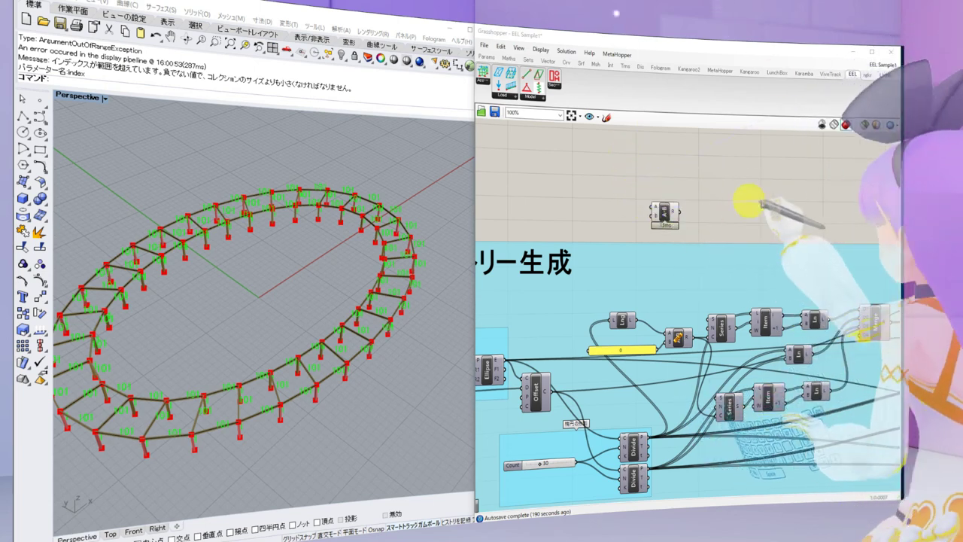
Delete the unconnected Subtraction component above the ジオメトリー生成 group and return to the beam element area of the canvas
{"action": "left_click", "coordinate": [717, 186]}
{"action": "left_click", "coordinate": [666, 218]}
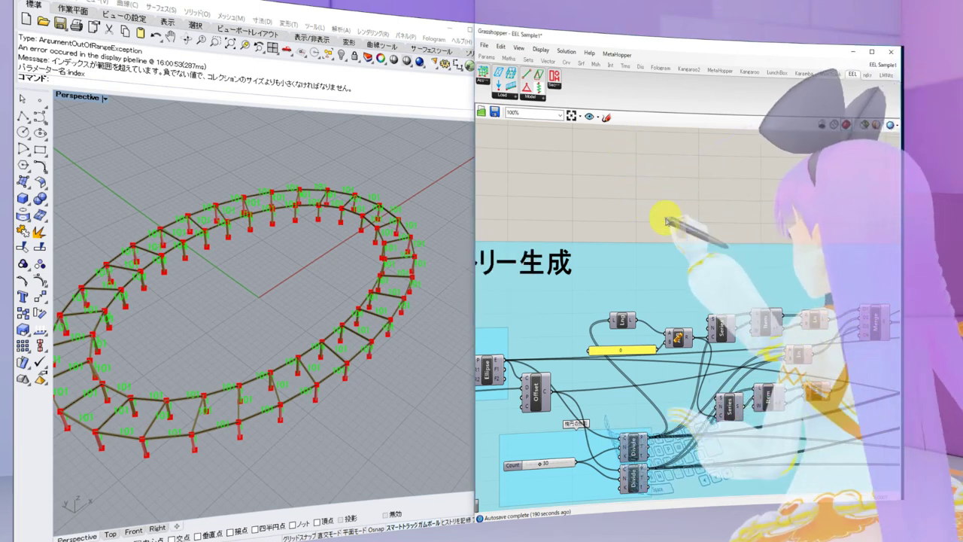
{"action": "right_click_drag", "start_coordinate": [382, 348], "coordinate": [365, 314]}
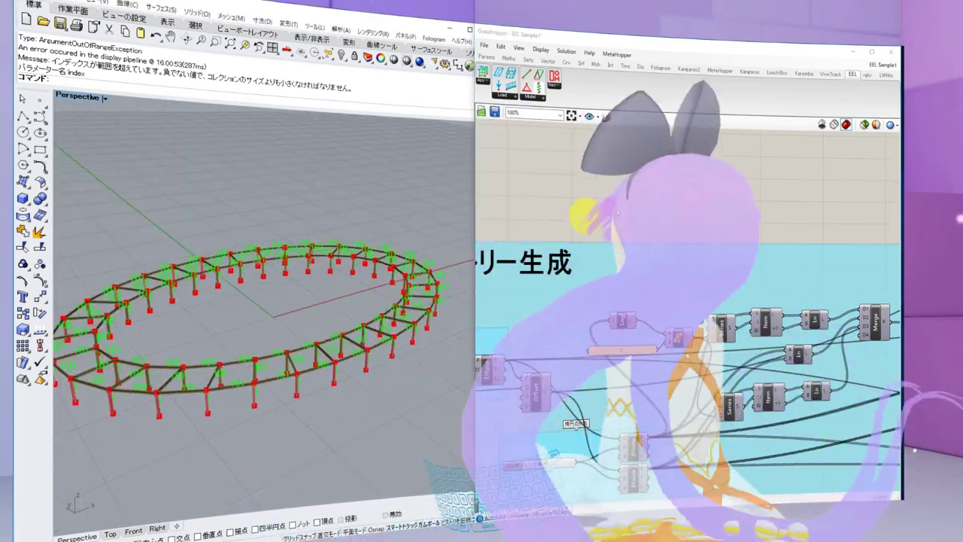
{"action": "scroll", "coordinate": [640, 192], "scroll_direction": "down", "scroll_amount": 1}
{"action": "right_click_drag", "start_coordinate": [639, 192], "coordinate": [549, 231]}
{"action": "scroll", "coordinate": [633, 208], "scroll_direction": "down", "scroll_amount": 2}
{"action": "right_click_drag", "start_coordinate": [722, 224], "coordinate": [580, 241]}
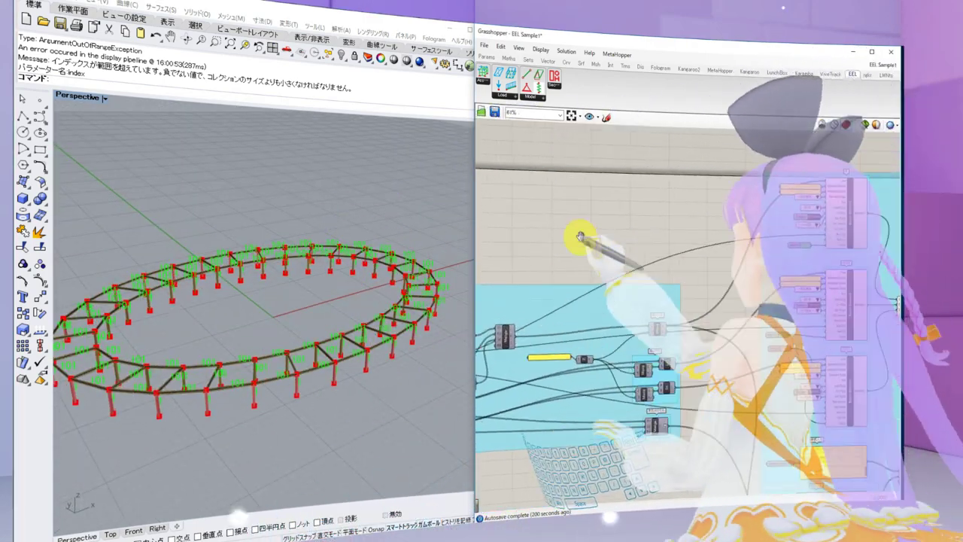
Enlarge Rhino's command history area to read the display pipeline error messages, and restore its height
{"action": "left_click", "coordinate": [397, 76]}
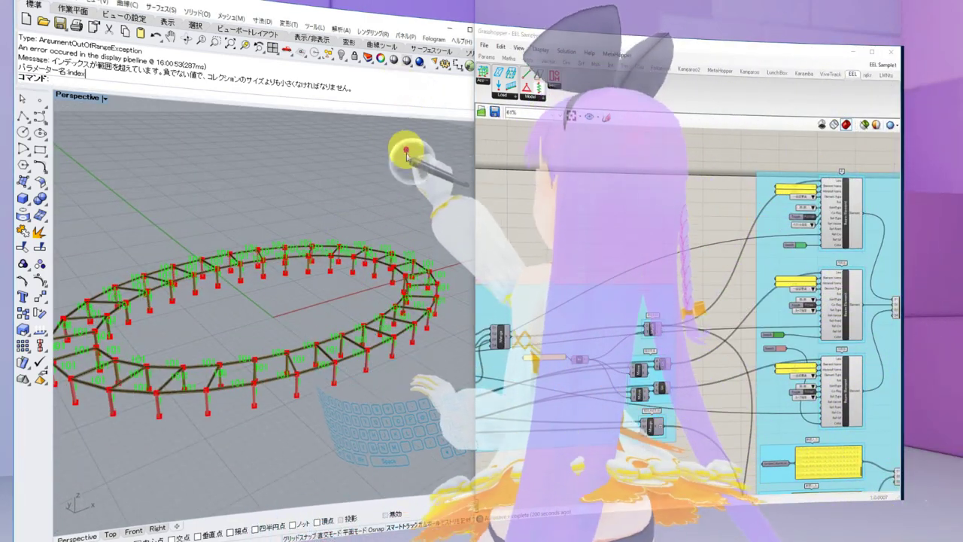
{"action": "left_click_drag", "start_coordinate": [402, 114], "coordinate": [401, 157]}
{"action": "left_click", "coordinate": [391, 126]}
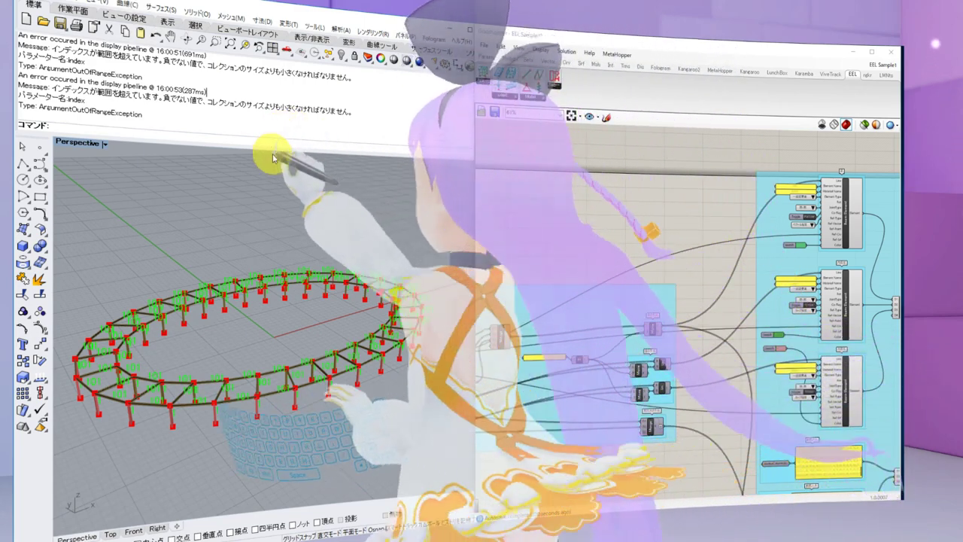
{"action": "left_click_drag", "start_coordinate": [275, 147], "coordinate": [279, 98]}
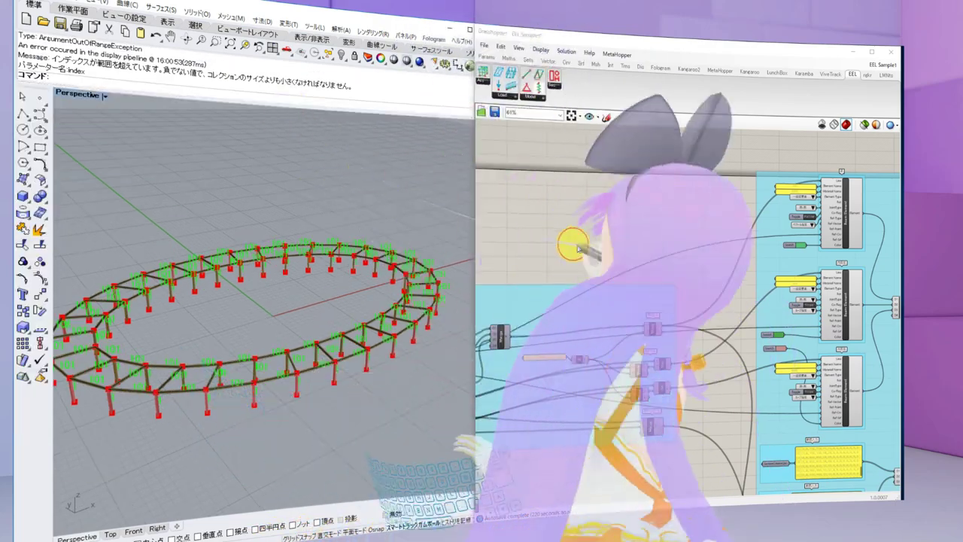
Change the 外周柱 colour swatch to pure red and remove the green swatch feeding the 内周柱 Beam Element
{"action": "right_click_drag", "start_coordinate": [406, 254], "coordinate": [352, 286]}
{"action": "right_click_drag", "start_coordinate": [671, 245], "coordinate": [550, 200]}
{"action": "scroll", "coordinate": [662, 239], "scroll_direction": "up", "scroll_amount": 3}
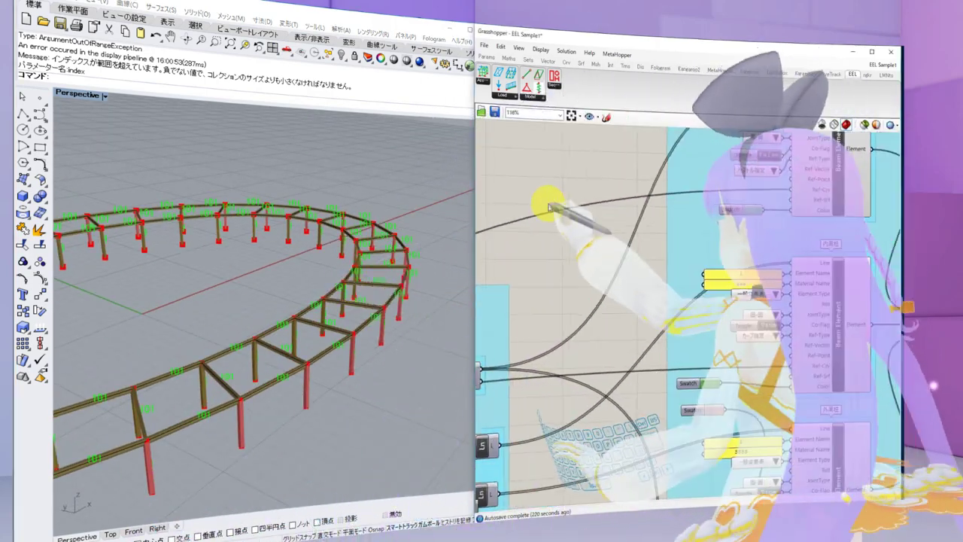
{"action": "right_click_drag", "start_coordinate": [623, 278], "coordinate": [536, 196]}
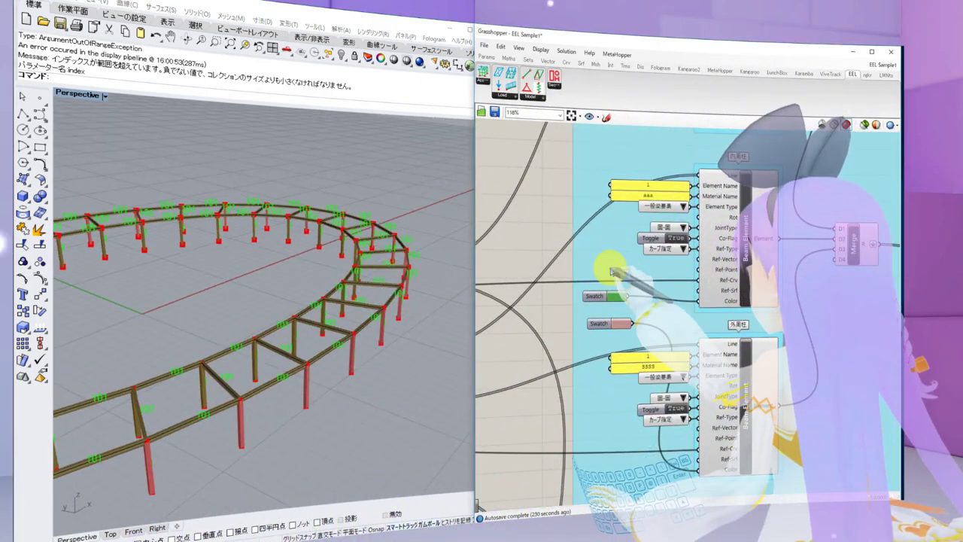
{"action": "scroll", "coordinate": [611, 273], "scroll_direction": "down", "scroll_amount": 3}
{"action": "scroll", "coordinate": [556, 314], "scroll_direction": "up", "scroll_amount": 4}
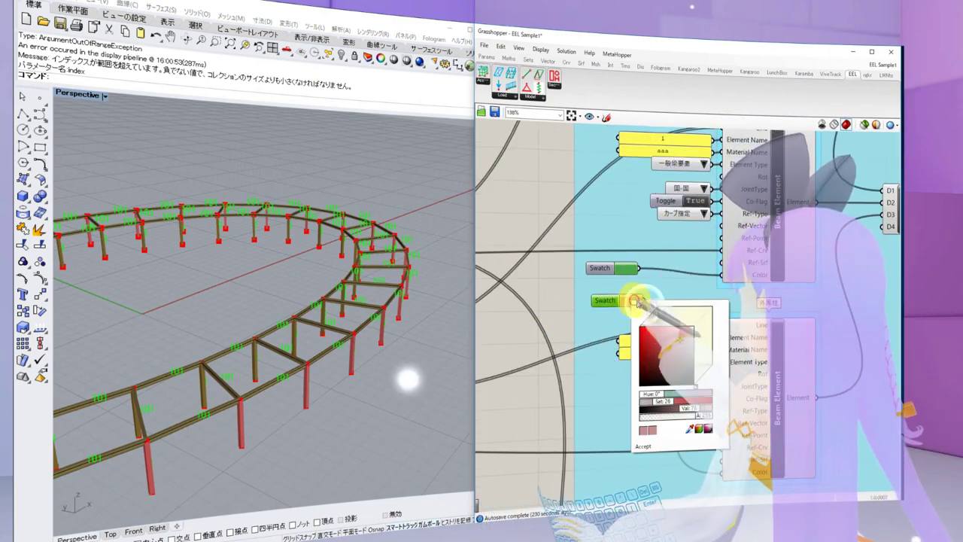
{"action": "left_click", "coordinate": [646, 328]}
{"action": "left_click", "coordinate": [646, 319]}
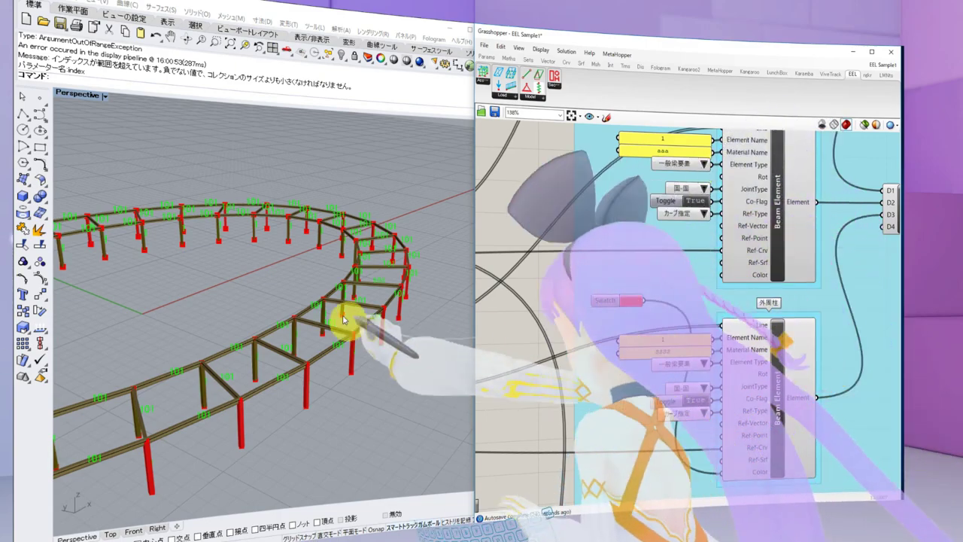
Connect the red swatch to the Color input of the 内周柱 Beam Element and inspect the columns in the model
{"action": "right_click_drag", "start_coordinate": [338, 323], "coordinate": [354, 308]}
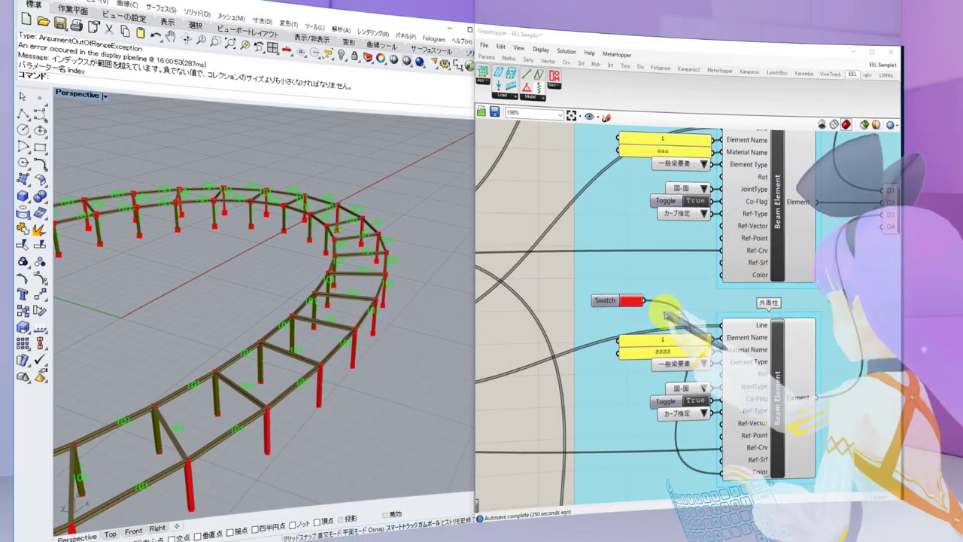
{"action": "left_click_drag", "start_coordinate": [645, 300], "coordinate": [719, 275]}
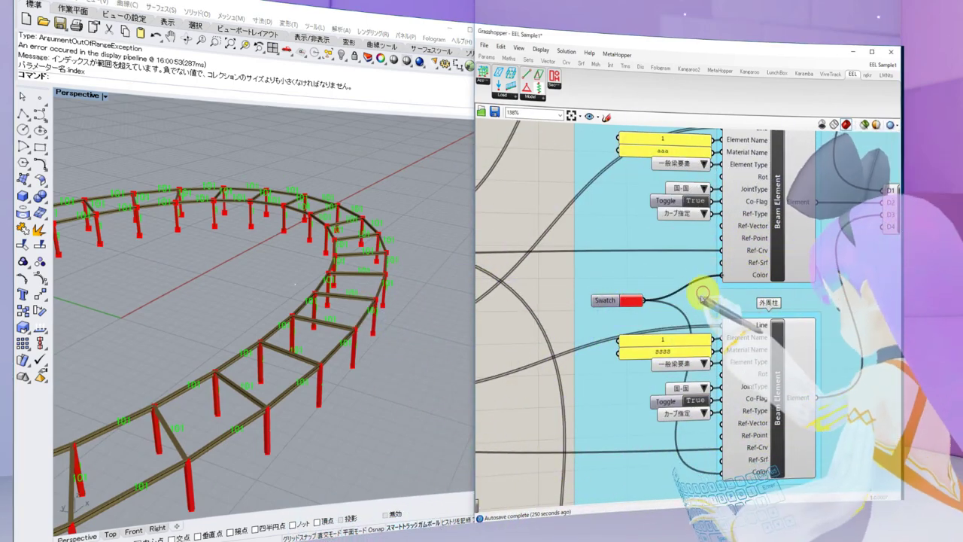
{"action": "right_click_drag", "start_coordinate": [354, 301], "coordinate": [456, 342]}
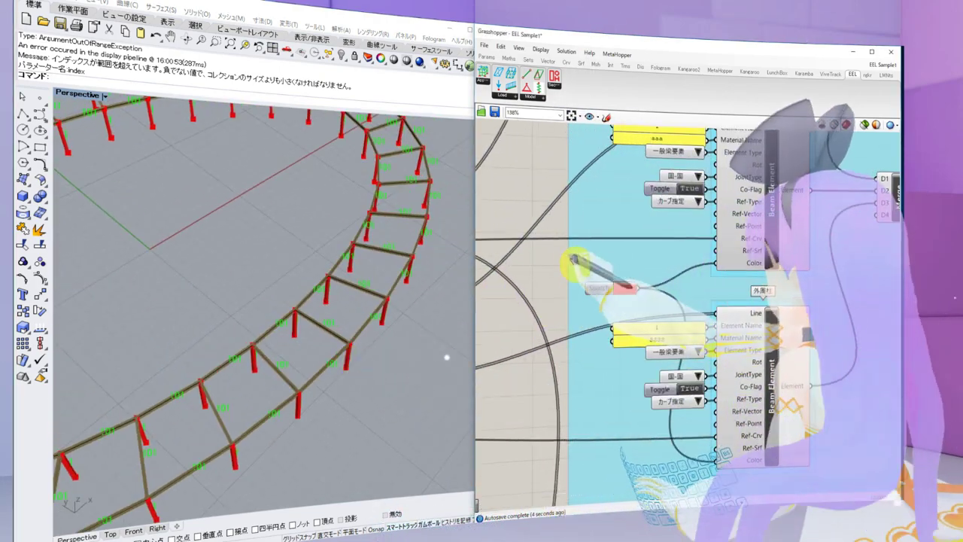
Open the help for the 梁 Beam Element component and read through its list of input parameters
{"action": "scroll", "coordinate": [570, 258], "scroll_direction": "down", "scroll_amount": 3}
{"action": "right_click_drag", "start_coordinate": [692, 295], "coordinate": [599, 344]}
{"action": "right_click_drag", "start_coordinate": [651, 299], "coordinate": [705, 346]}
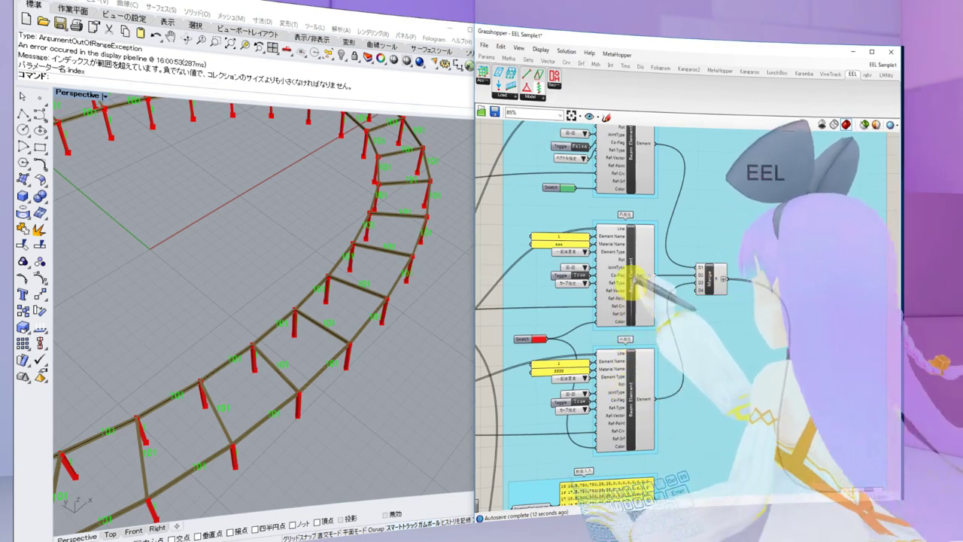
{"action": "right_click_drag", "start_coordinate": [631, 297], "coordinate": [630, 309]}
{"action": "scroll", "coordinate": [631, 304], "scroll_direction": "up", "scroll_amount": 5}
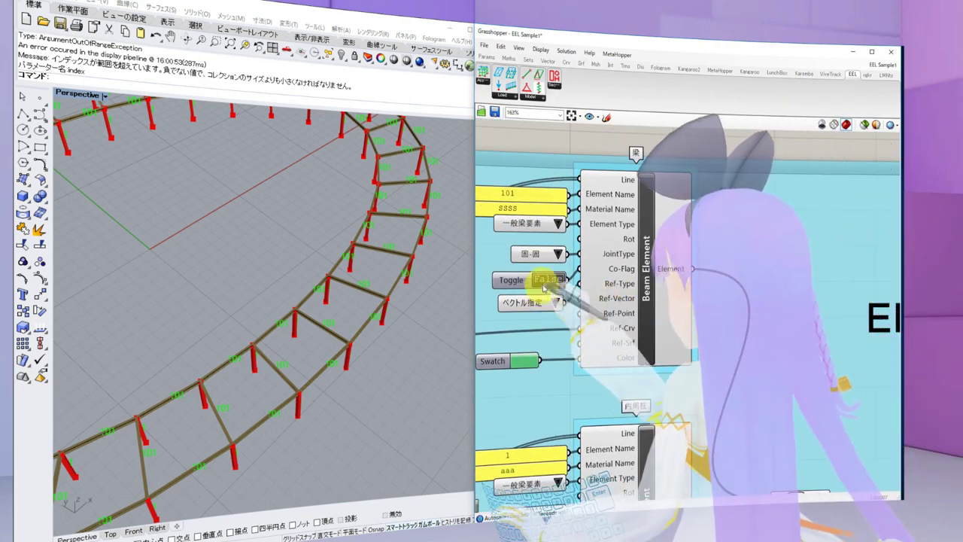
{"action": "right_click", "coordinate": [644, 257]}
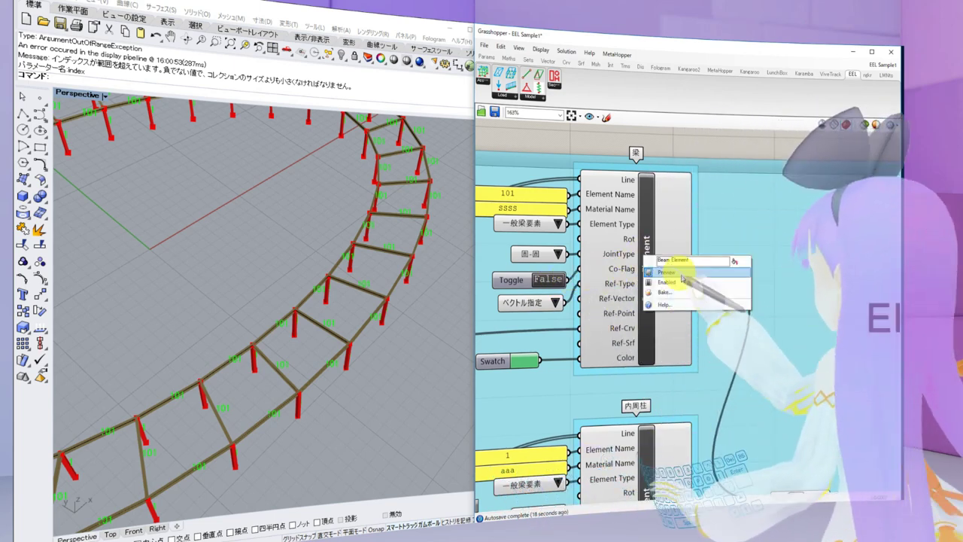
{"action": "left_click", "coordinate": [691, 304]}
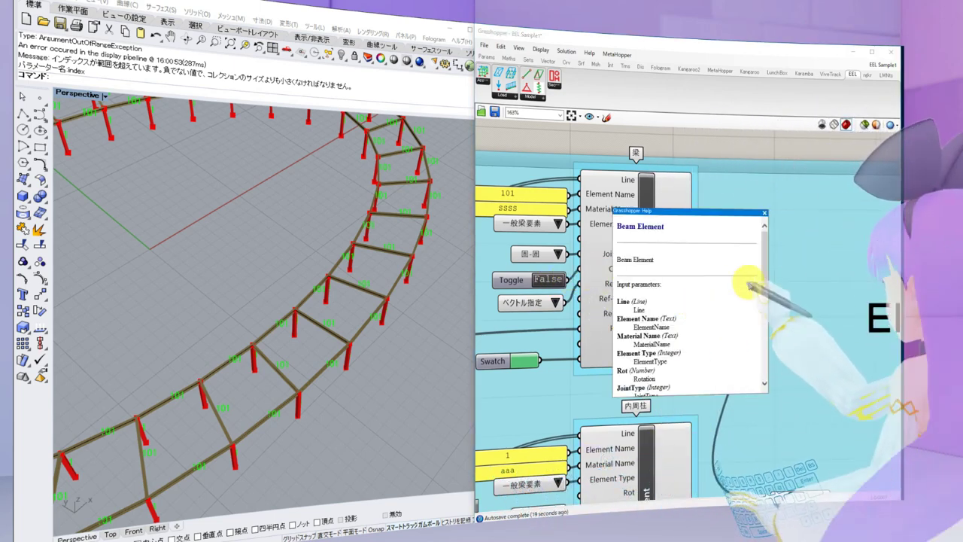
{"action": "scroll", "coordinate": [748, 285], "scroll_direction": "down", "scroll_amount": 1}
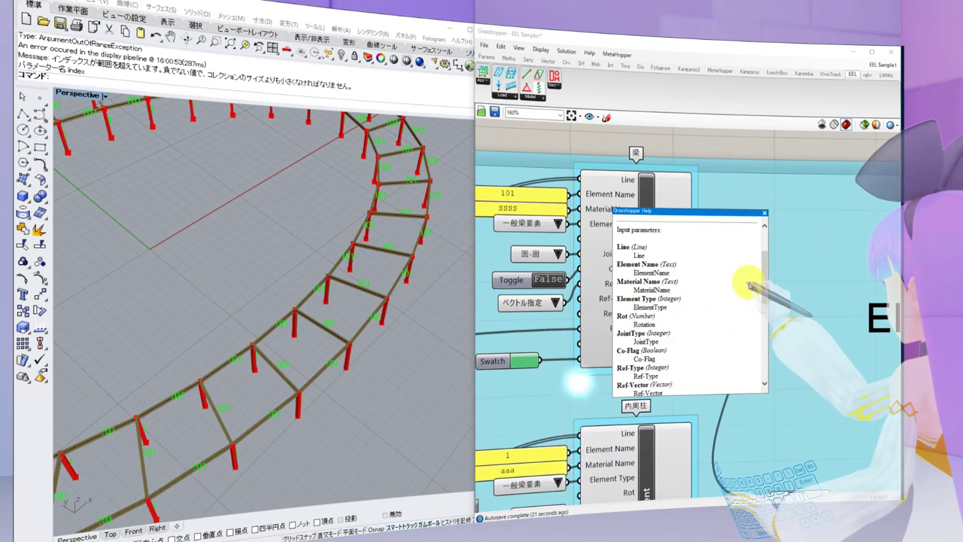
{"action": "scroll", "coordinate": [748, 285], "scroll_direction": "down", "scroll_amount": 1}
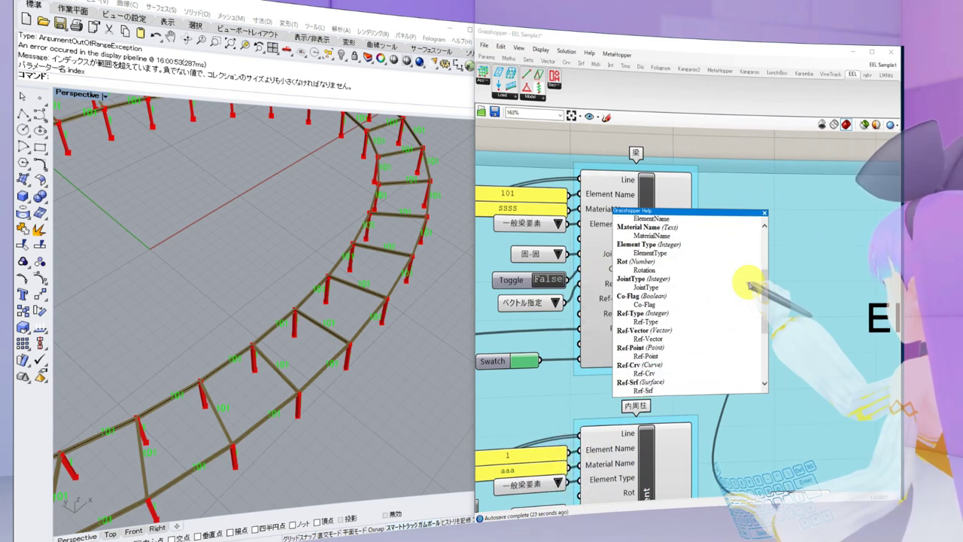
{"action": "scroll", "coordinate": [749, 284], "scroll_direction": "down", "scroll_amount": 1}
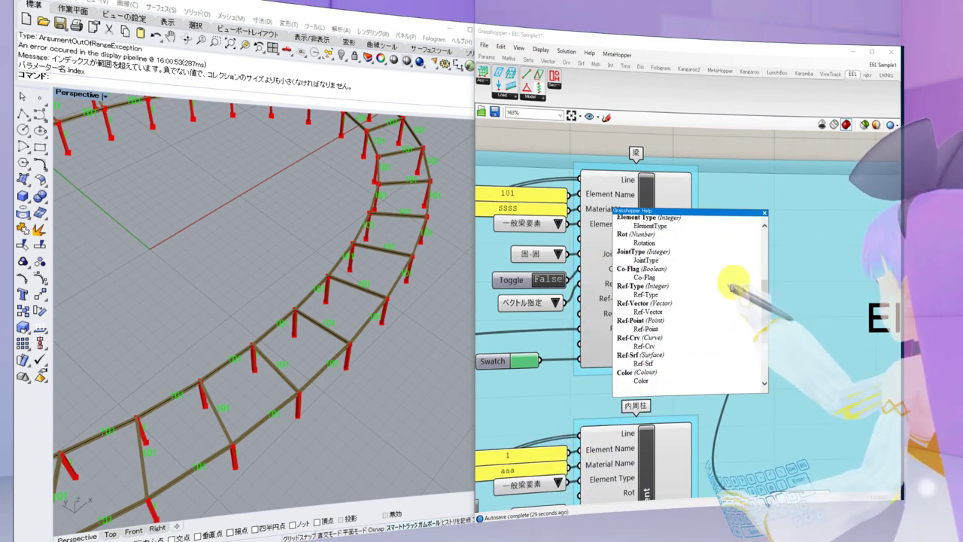
{"action": "scroll", "coordinate": [719, 300], "scroll_direction": "up", "scroll_amount": 2}
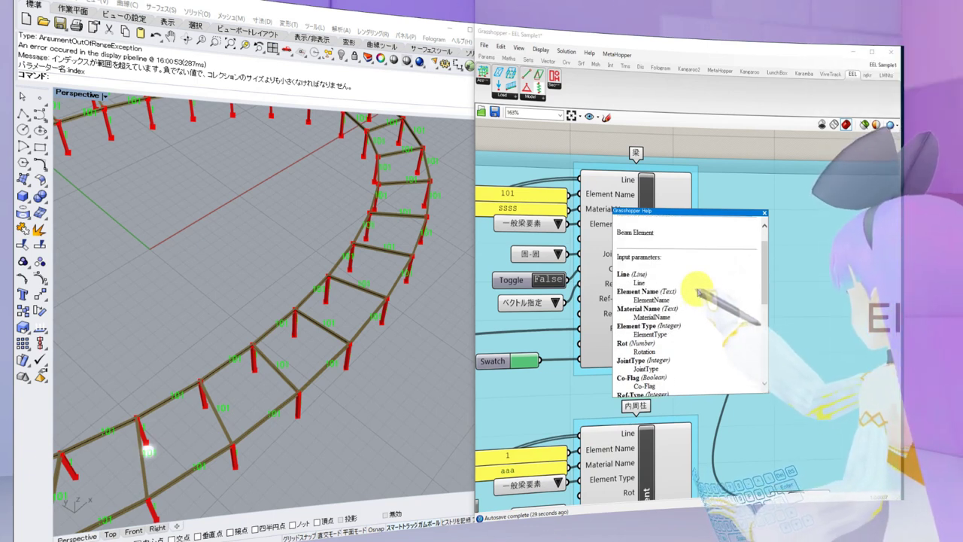
{"action": "scroll", "coordinate": [698, 293], "scroll_direction": "down", "scroll_amount": 1}
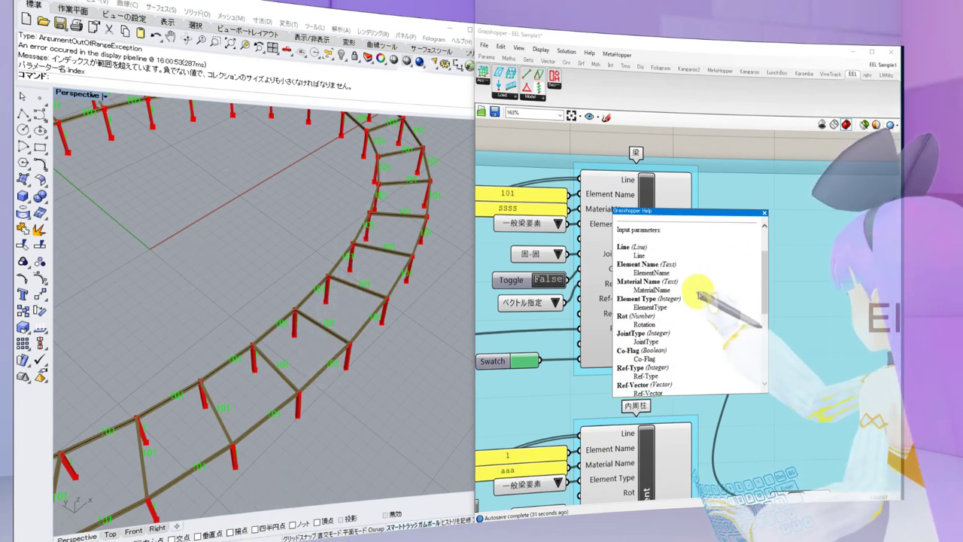
Read the rest of the 梁 Beam Element help down to its output parameters and close the help window
{"action": "scroll", "coordinate": [698, 294], "scroll_direction": "down", "scroll_amount": 1}
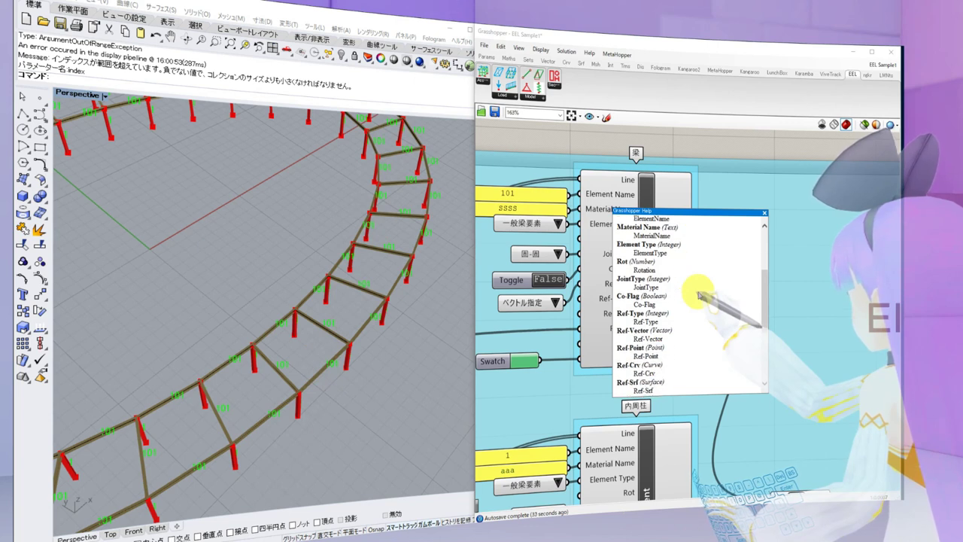
{"action": "scroll", "coordinate": [698, 294], "scroll_direction": "down", "scroll_amount": 3}
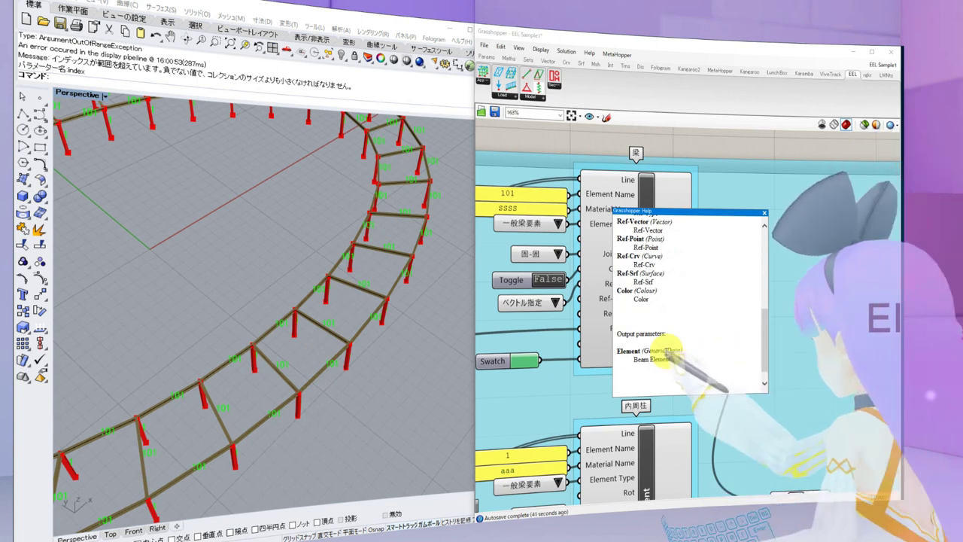
{"action": "left_click", "coordinate": [765, 214]}
Turn on the Load display option of the Assemble component and view the ring model at a low angle
{"action": "right_click_drag", "start_coordinate": [716, 292], "coordinate": [802, 205]}
{"action": "scroll", "coordinate": [747, 270], "scroll_direction": "down", "scroll_amount": 2}
{"action": "scroll", "coordinate": [802, 205], "scroll_direction": "down", "scroll_amount": 1}
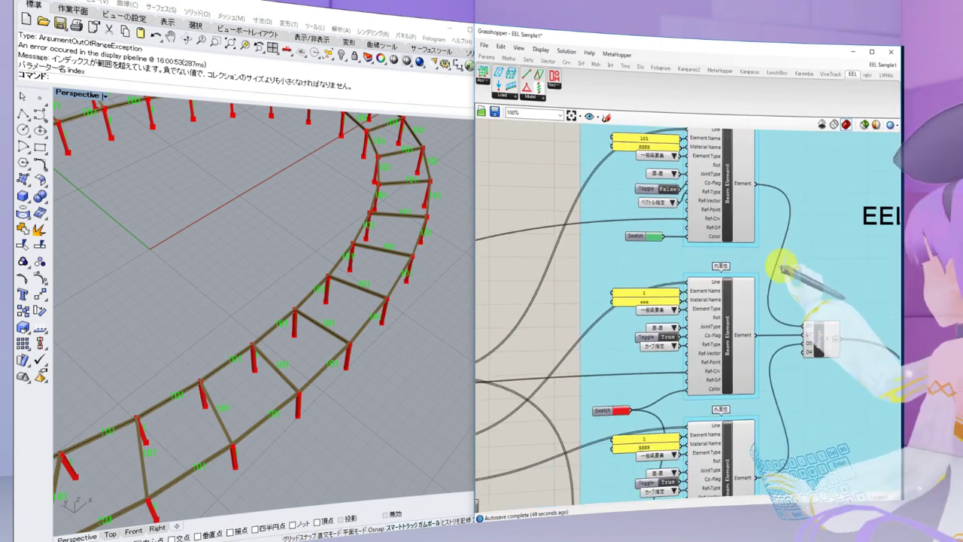
{"action": "right_click_drag", "start_coordinate": [795, 314], "coordinate": [789, 244]}
{"action": "right_click_drag", "start_coordinate": [836, 327], "coordinate": [705, 346]}
{"action": "scroll", "coordinate": [707, 347], "scroll_direction": "down", "scroll_amount": 2}
{"action": "right_click_drag", "start_coordinate": [790, 457], "coordinate": [670, 258]}
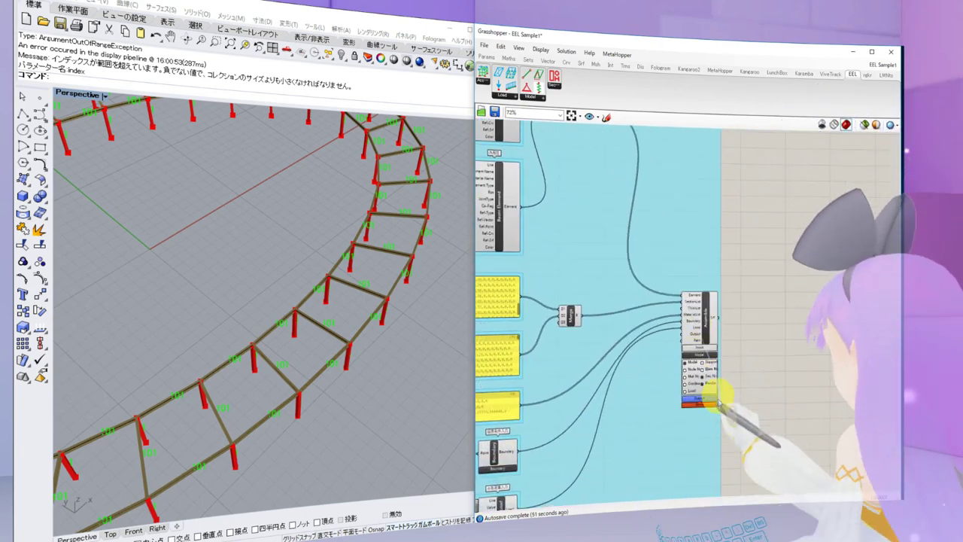
{"action": "scroll", "coordinate": [711, 400], "scroll_direction": "up", "scroll_amount": 4}
{"action": "left_click", "coordinate": [659, 372]}
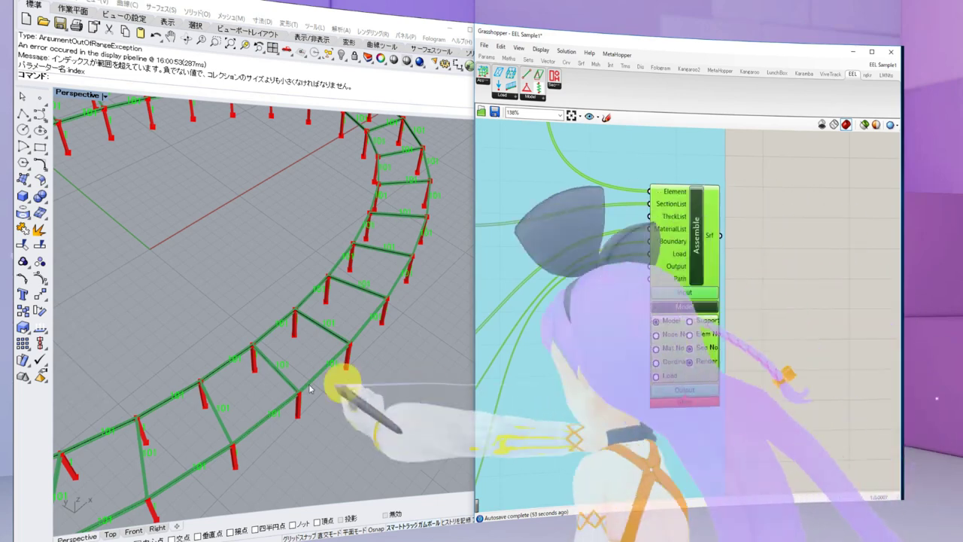
{"action": "right_click_drag", "start_coordinate": [338, 394], "coordinate": [271, 316]}
{"action": "left_click", "coordinate": [656, 376]}
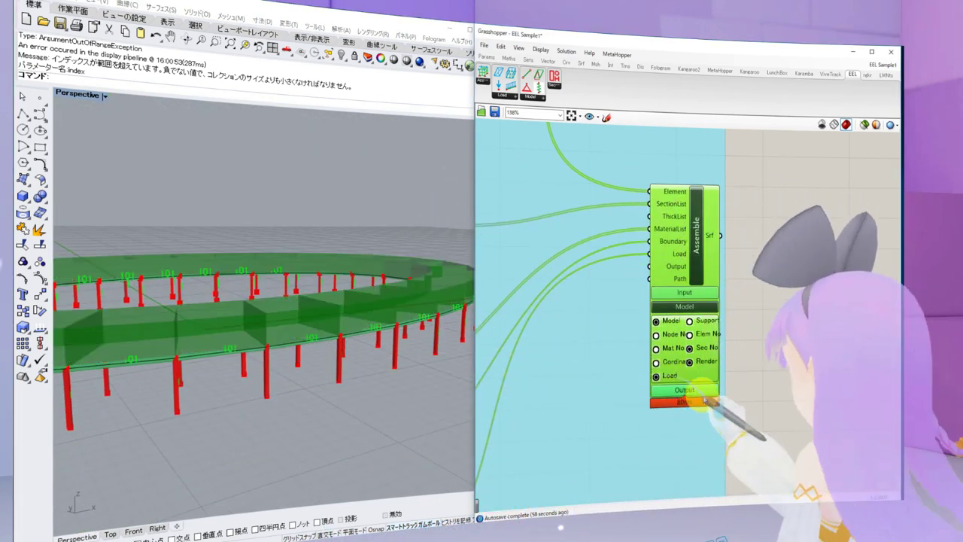
Open the Assemble component's Model Data, apply the Display settings without editing them, and inspect the whole ring model
{"action": "left_click", "coordinate": [703, 307]}
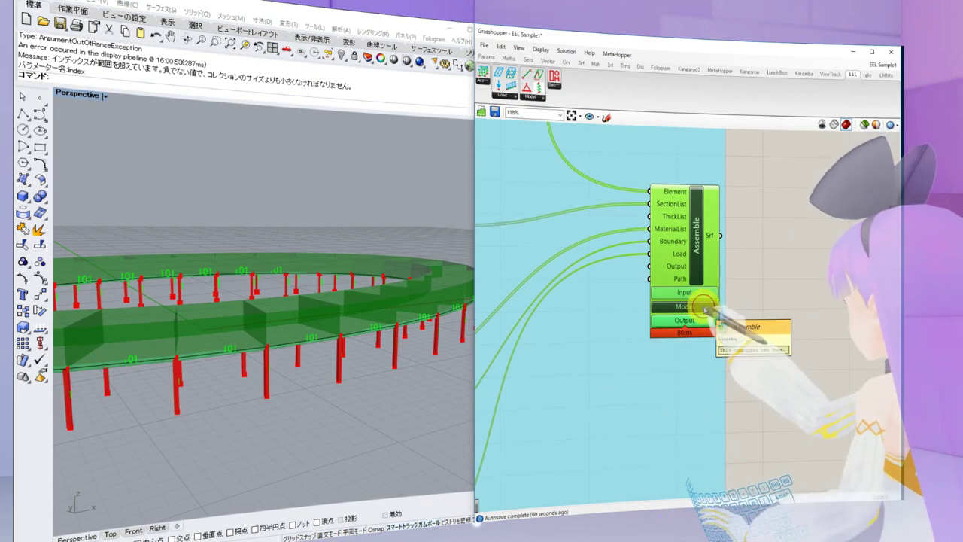
{"action": "double_click", "coordinate": [703, 306]}
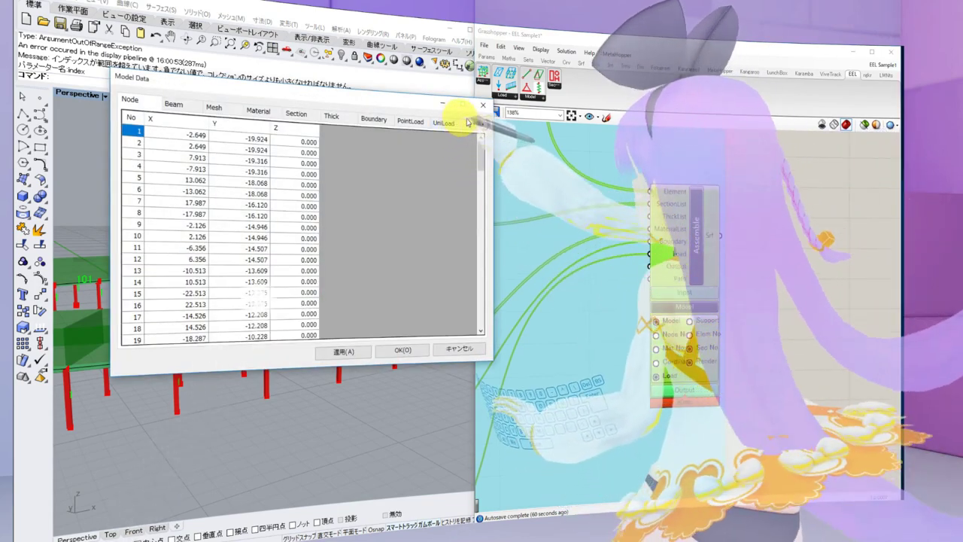
{"action": "left_click", "coordinate": [482, 124]}
{"action": "left_click", "coordinate": [482, 124]}
{"action": "left_click", "coordinate": [482, 124]}
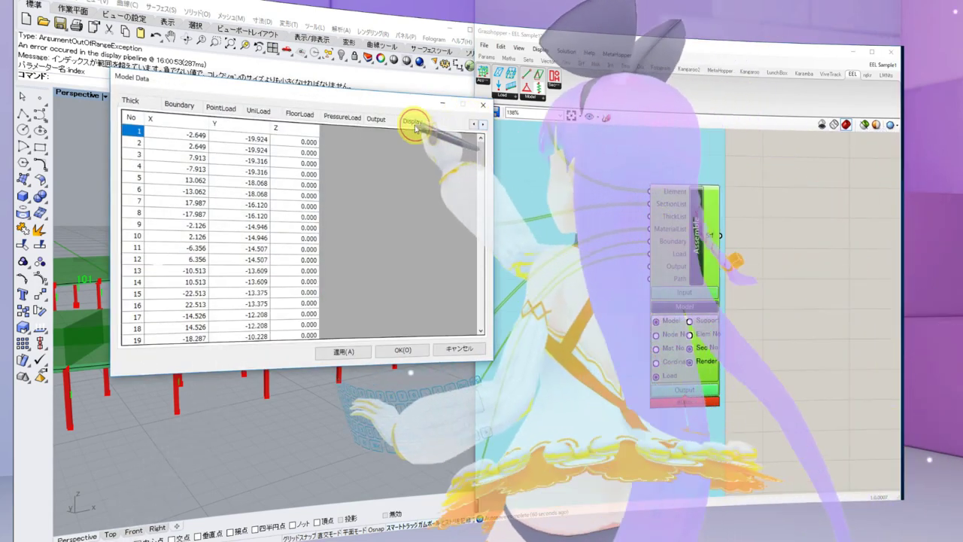
{"action": "left_click", "coordinate": [414, 122]}
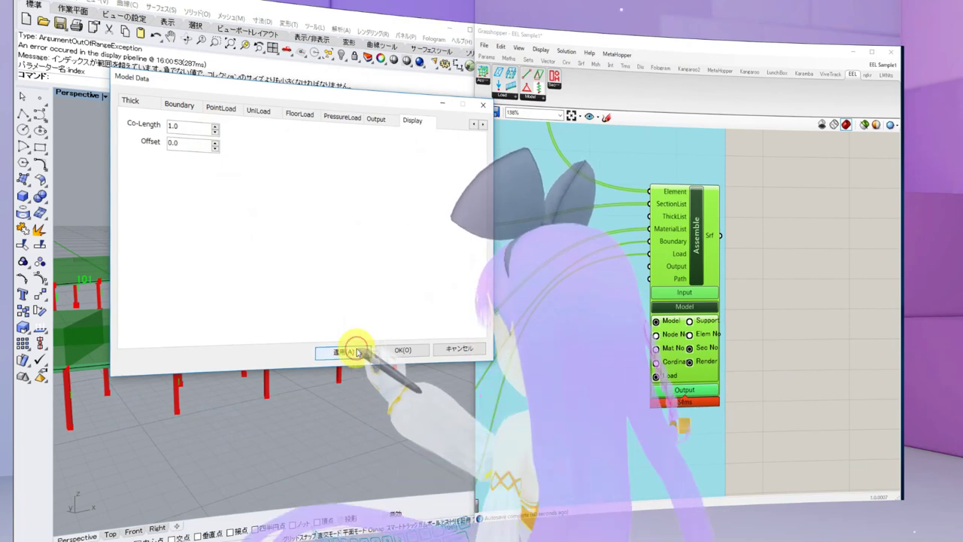
{"action": "left_click", "coordinate": [403, 349]}
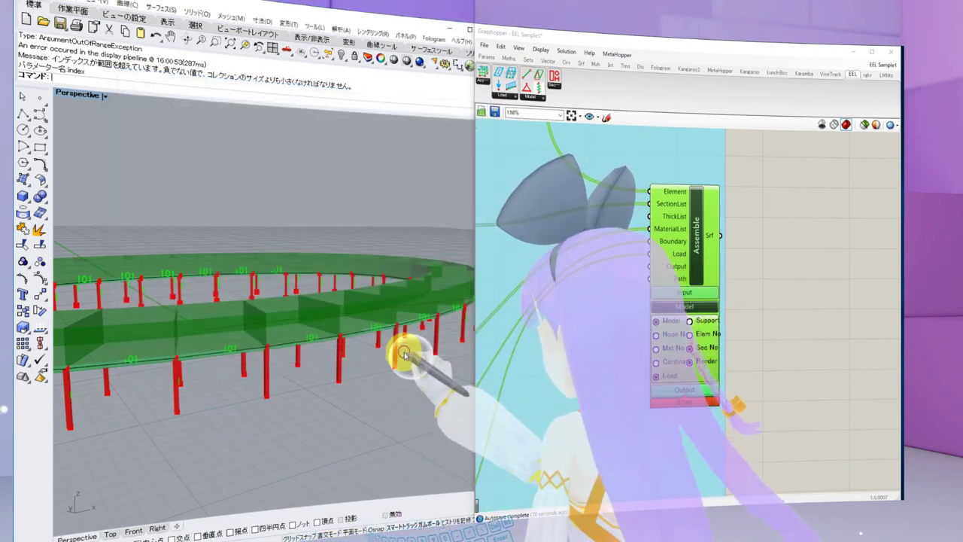
{"action": "right_click_drag", "start_coordinate": [734, 316], "coordinate": [744, 339]}
{"action": "mouse_move", "coordinate": [272, 319]}
{"action": "right_mouse_down"}
{"action": "mouse_move", "coordinate": [336, 358]}
{"action": "mouse_move", "coordinate": [343, 323]}
{"action": "mouse_move", "coordinate": [234, 301]}
{"action": "mouse_move", "coordinate": [232, 312]}
{"action": "mouse_move", "coordinate": [251, 307]}
{"action": "mouse_move", "coordinate": [286, 331]}
{"action": "right_mouse_up"}
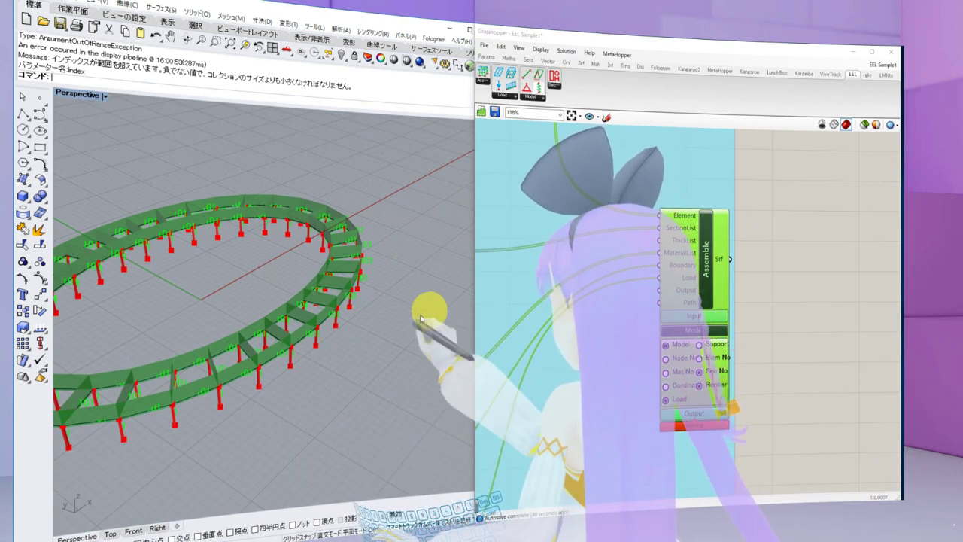
{"action": "right_click_drag", "start_coordinate": [421, 320], "coordinate": [408, 344]}
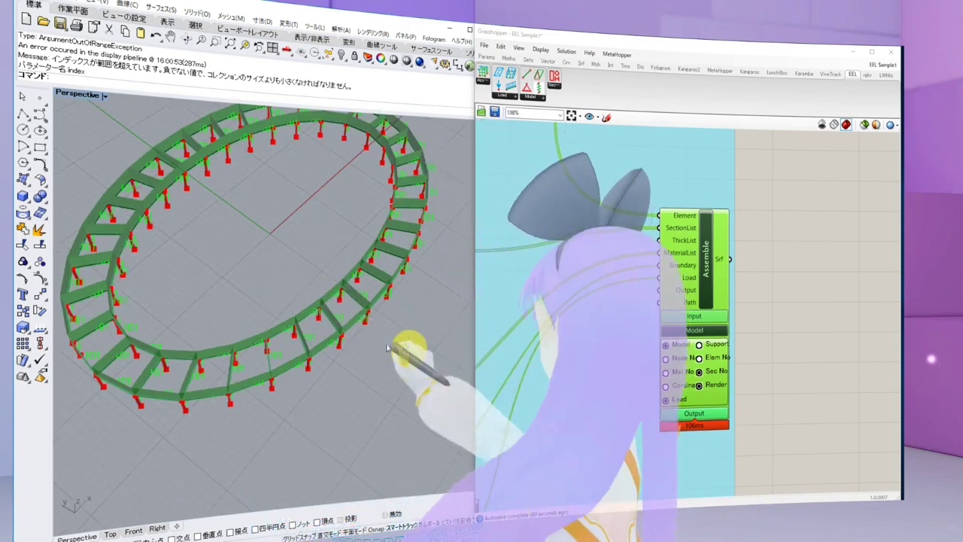
Reopen the Assemble component's Model Data, review the Co-Length and Offset display settings, and close it with OK
{"action": "left_click", "coordinate": [692, 315]}
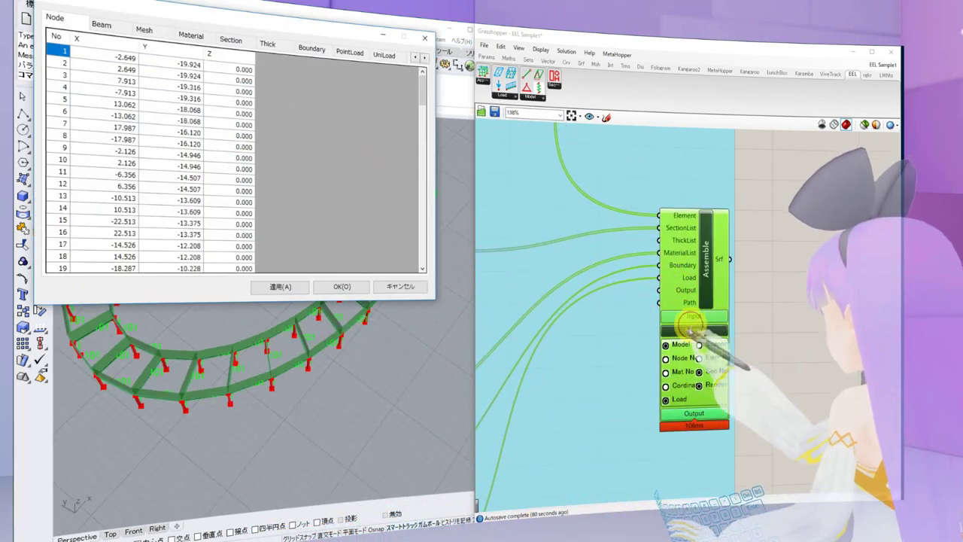
{"action": "left_click_drag", "start_coordinate": [251, 26], "coordinate": [349, 66]}
{"action": "left_click", "coordinate": [509, 98]}
{"action": "left_click", "coordinate": [509, 98]}
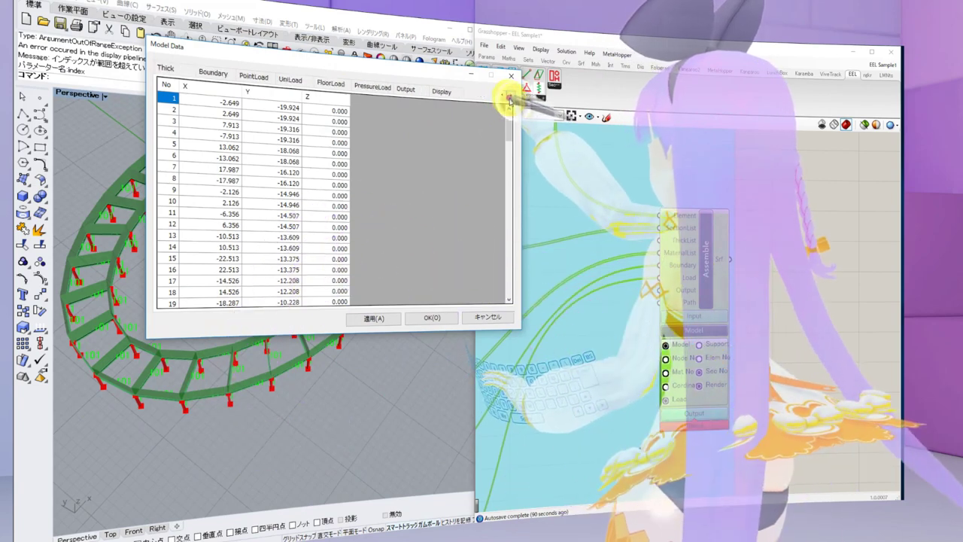
{"action": "left_click", "coordinate": [406, 90]}
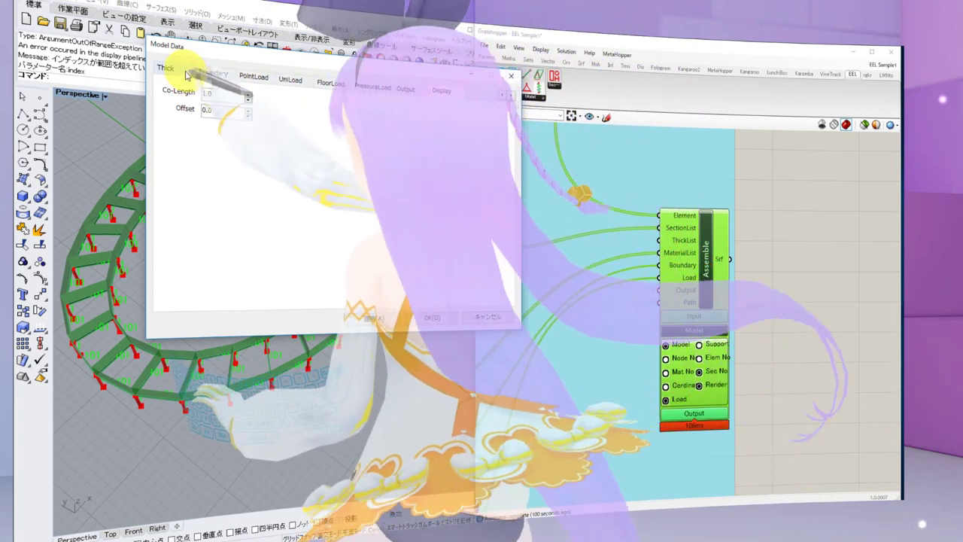
{"action": "left_click", "coordinate": [432, 317]}
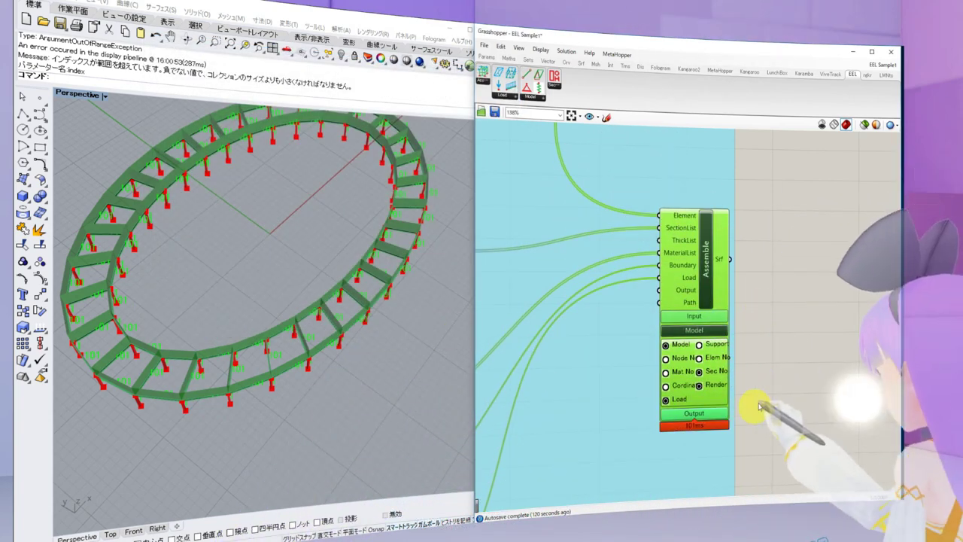
Place a Mesh Element component from the EEL Model set in the empty canvas above the 梁 Beam Element
{"action": "right_click_drag", "start_coordinate": [673, 241], "coordinate": [745, 323]}
{"action": "scroll", "coordinate": [694, 273], "scroll_direction": "down", "scroll_amount": 3}
{"action": "right_click_drag", "start_coordinate": [626, 267], "coordinate": [732, 387]}
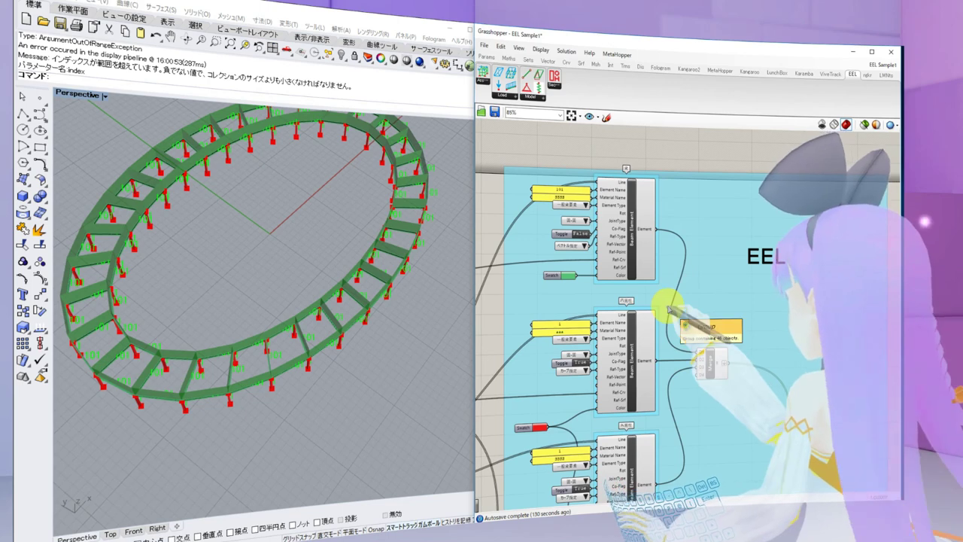
{"action": "left_click", "coordinate": [533, 97]}
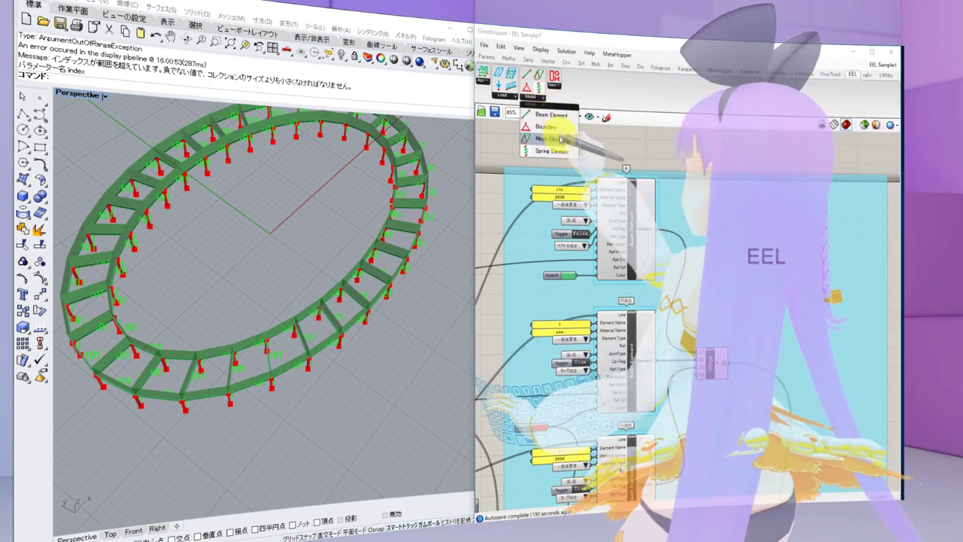
{"action": "left_click_drag", "start_coordinate": [560, 140], "coordinate": [639, 162]}
{"action": "scroll", "coordinate": [637, 222], "scroll_direction": "up", "scroll_amount": 4}
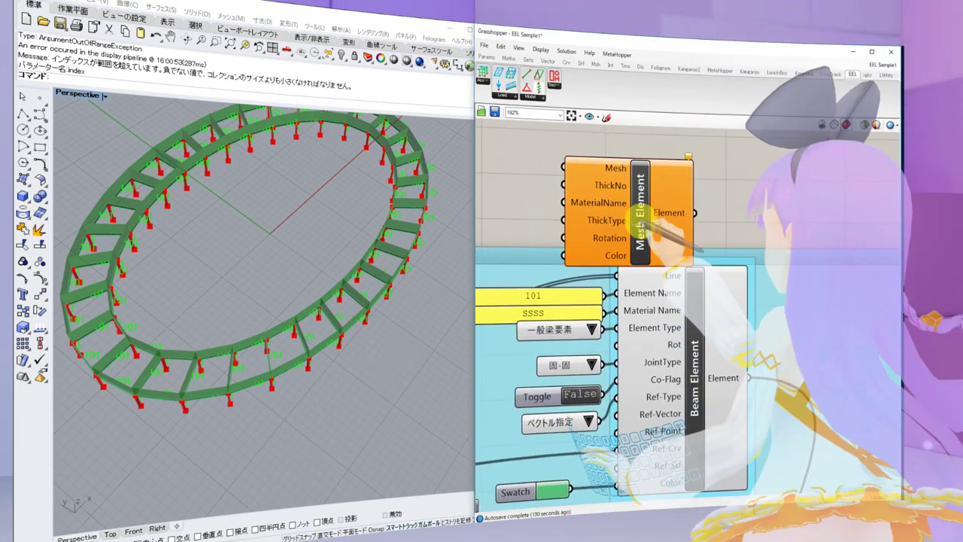
{"action": "left_click_drag", "start_coordinate": [659, 221], "coordinate": [655, 190]}
{"action": "right_click_drag", "start_coordinate": [707, 197], "coordinate": [775, 227]}
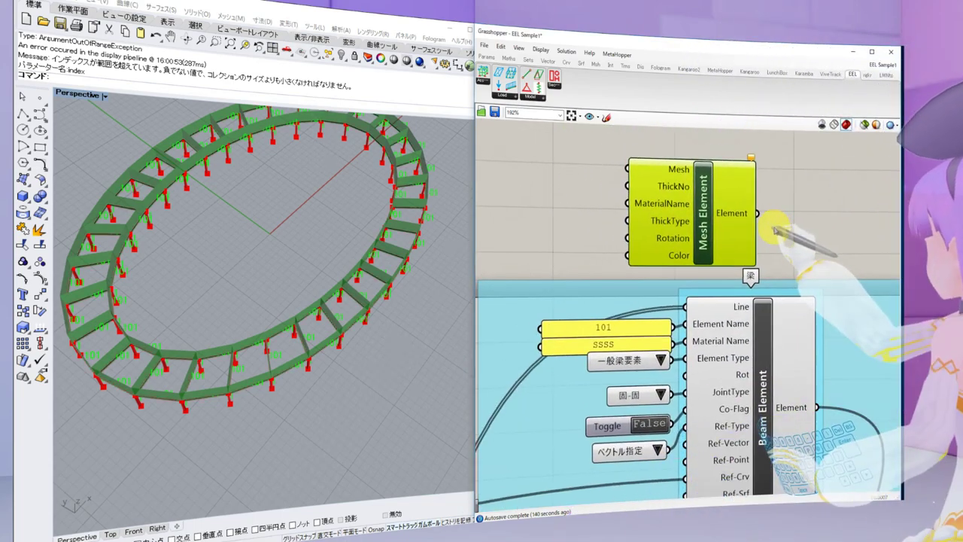
Toggle the Assemble component's Load display to compare the model with and without loads, leaving it off
{"action": "scroll", "coordinate": [774, 228], "scroll_direction": "down", "scroll_amount": 4}
{"action": "scroll", "coordinate": [637, 354], "scroll_direction": "down", "scroll_amount": 1}
{"action": "right_click_drag", "start_coordinate": [638, 360], "coordinate": [574, 228]}
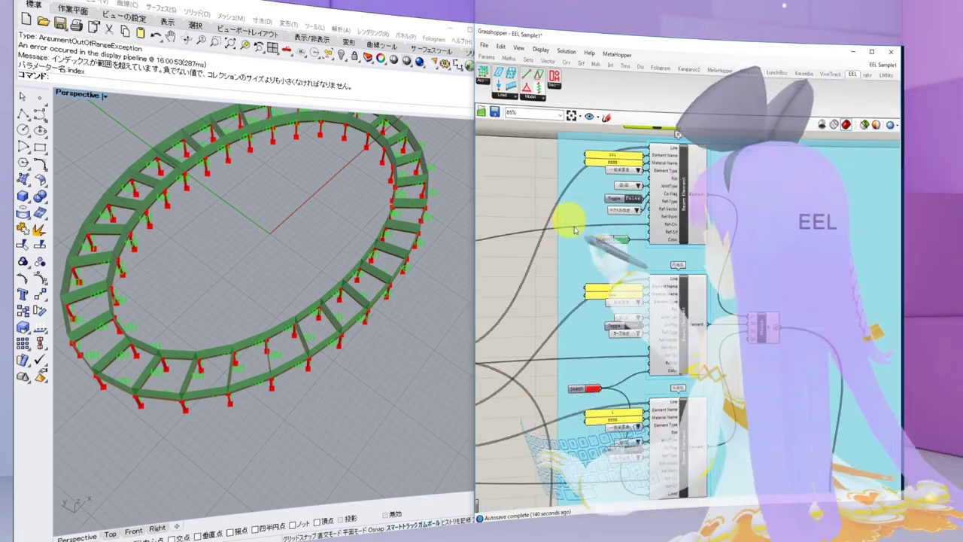
{"action": "scroll", "coordinate": [644, 255], "scroll_direction": "down", "scroll_amount": 2}
{"action": "right_click_drag", "start_coordinate": [668, 255], "coordinate": [593, 144]}
{"action": "right_click_drag", "start_coordinate": [753, 410], "coordinate": [744, 354]}
{"action": "scroll", "coordinate": [744, 354], "scroll_direction": "up", "scroll_amount": 4}
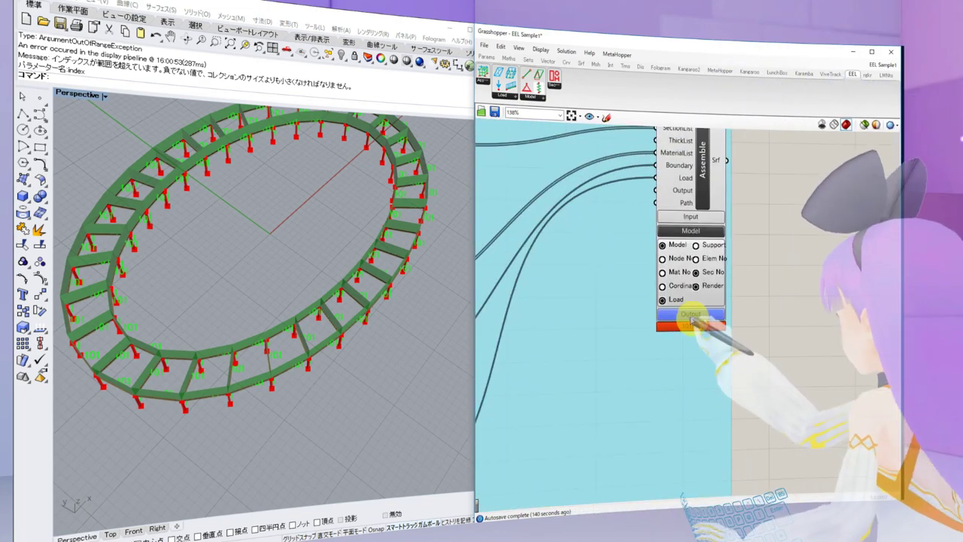
{"action": "scroll", "coordinate": [692, 320], "scroll_direction": "up", "scroll_amount": 5}
{"action": "scroll", "coordinate": [692, 320], "scroll_direction": "down", "scroll_amount": 4}
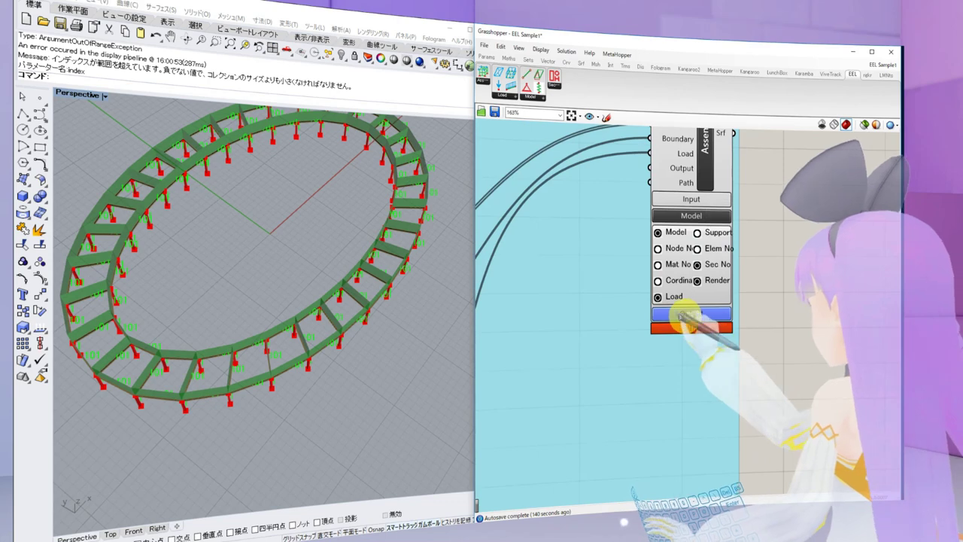
{"action": "left_click", "coordinate": [673, 313]}
{"action": "left_click", "coordinate": [659, 299]}
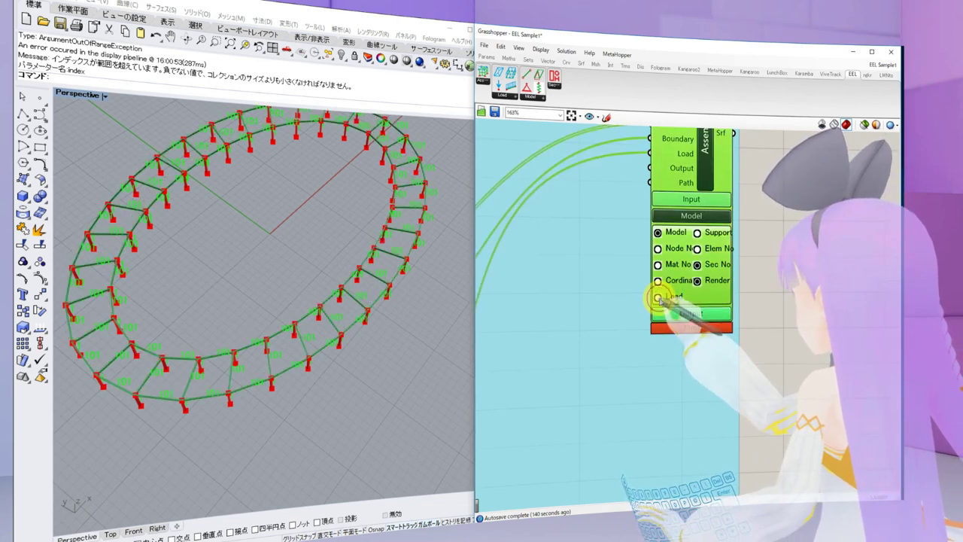
{"action": "left_click", "coordinate": [657, 298]}
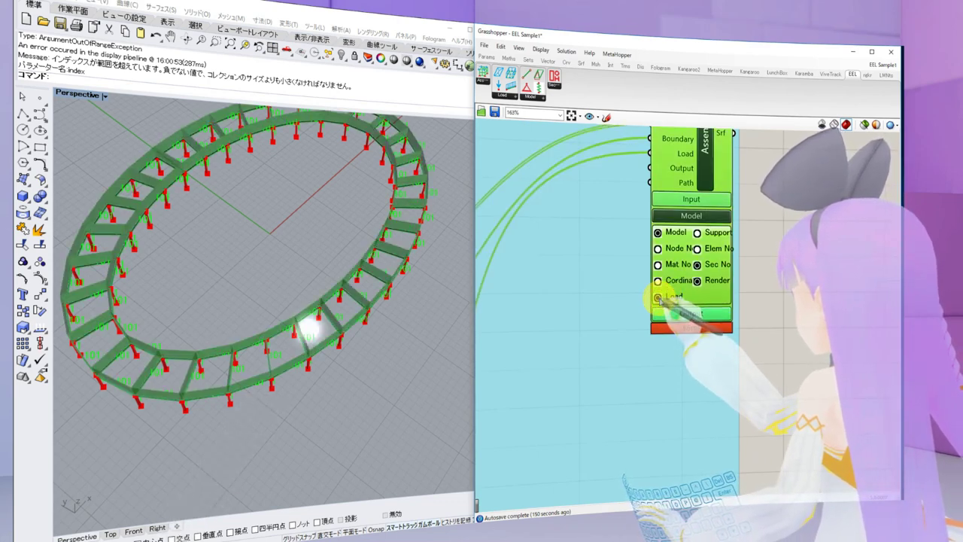
{"action": "left_click", "coordinate": [658, 298]}
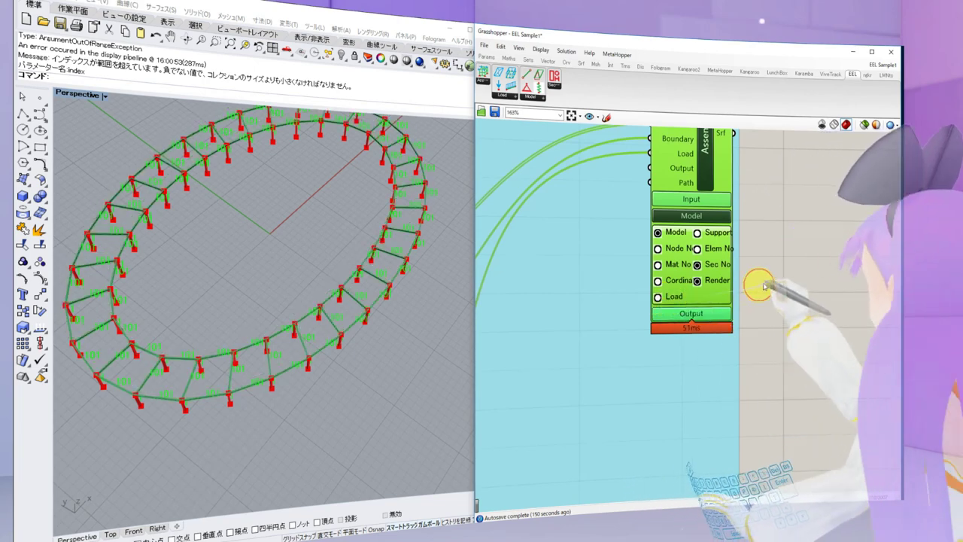
Examine the group of ExcelRead components for SectionColumnList, SectionGirderList and MatList below the main EEL group
{"action": "scroll", "coordinate": [805, 301], "scroll_direction": "down", "scroll_amount": 4}
{"action": "right_click_drag", "start_coordinate": [632, 314], "coordinate": [702, 282]}
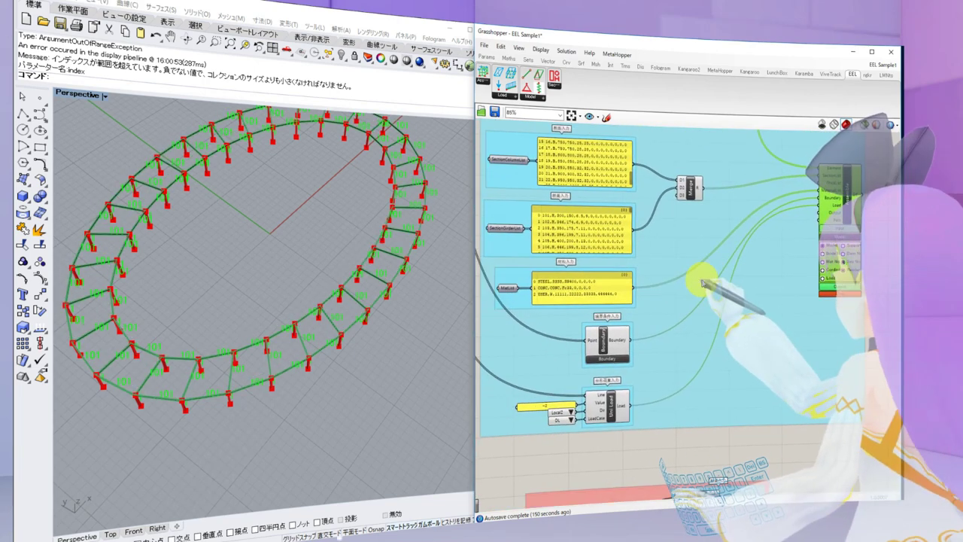
{"action": "right_click_drag", "start_coordinate": [741, 429], "coordinate": [756, 255]}
{"action": "right_click_drag", "start_coordinate": [770, 308], "coordinate": [775, 279]}
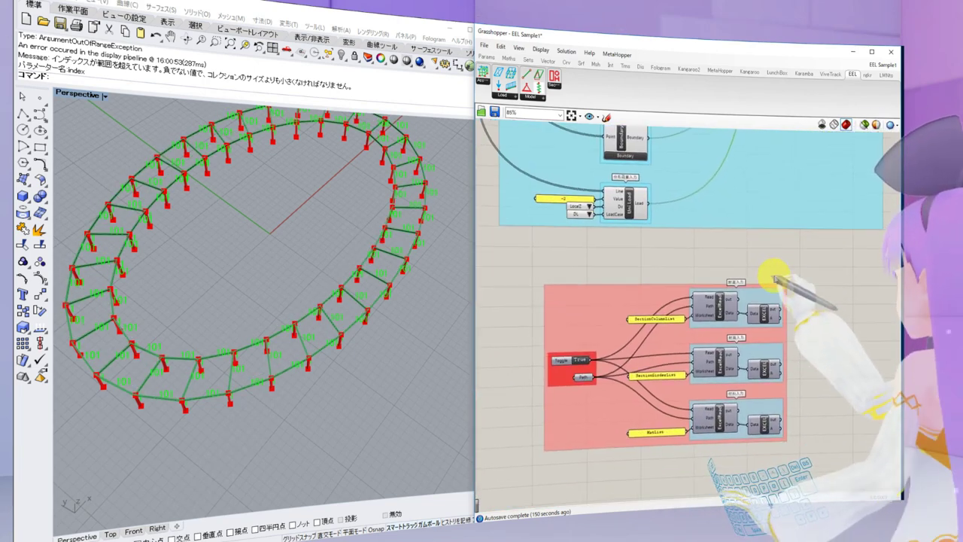
{"action": "scroll", "coordinate": [819, 301], "scroll_direction": "up", "scroll_amount": 4}
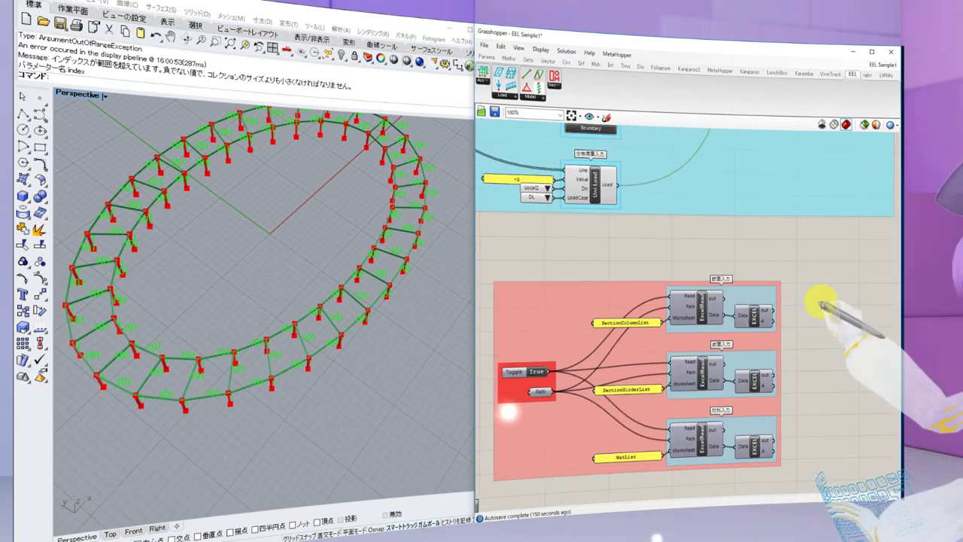
{"action": "right_click_drag", "start_coordinate": [786, 348], "coordinate": [818, 305]}
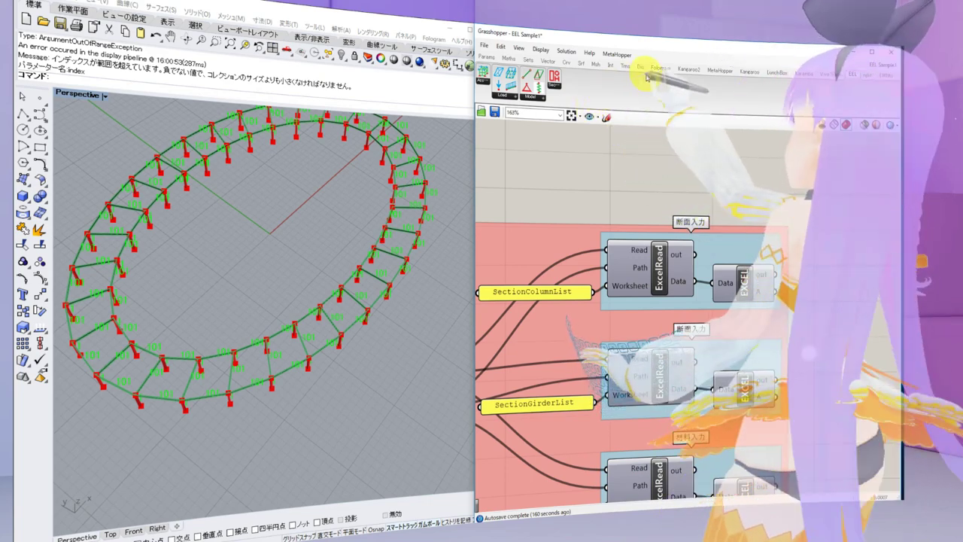
Look up the Excel Reader components in LunchBox's Workflow set and compare them with the ExcelRead group on the canvas
{"action": "left_click", "coordinate": [776, 74]}
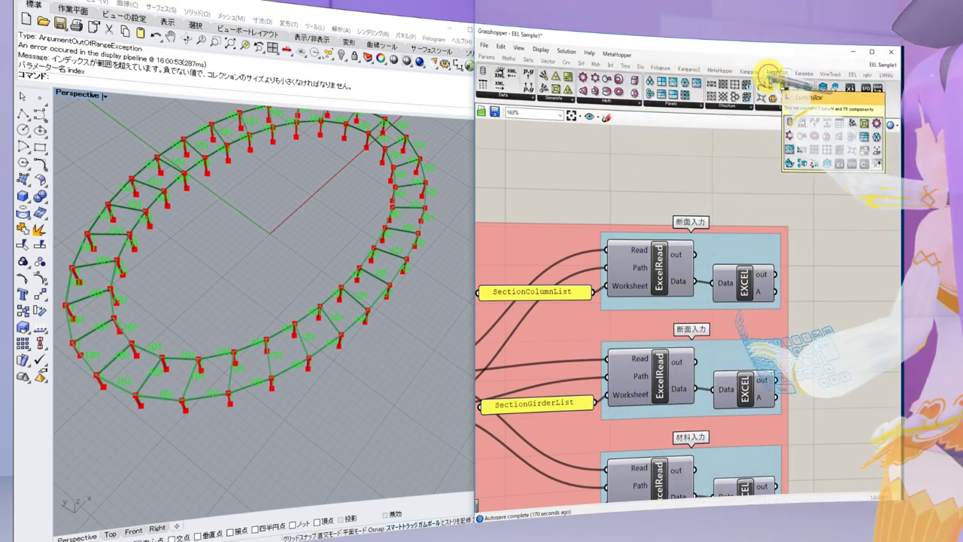
{"action": "left_click", "coordinate": [531, 96]}
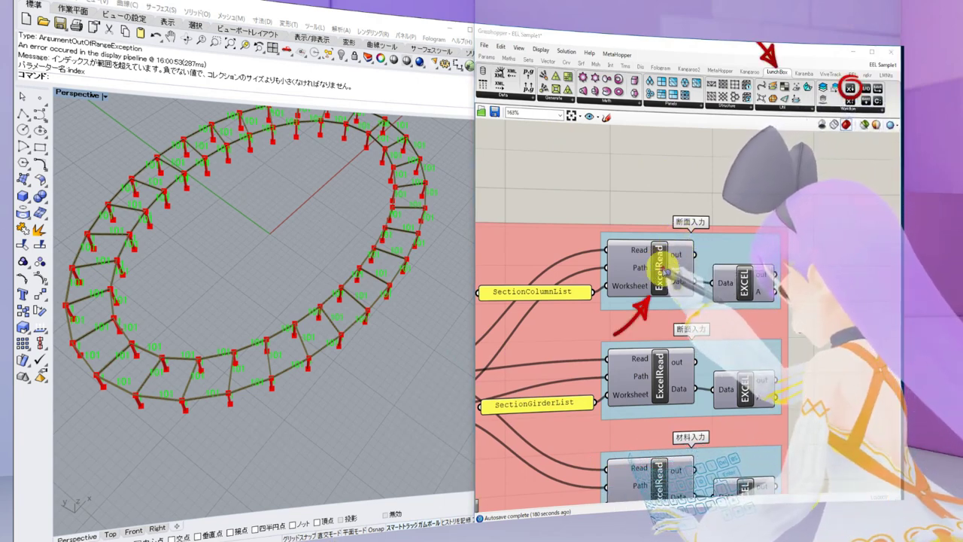
{"action": "left_click", "coordinate": [872, 109]}
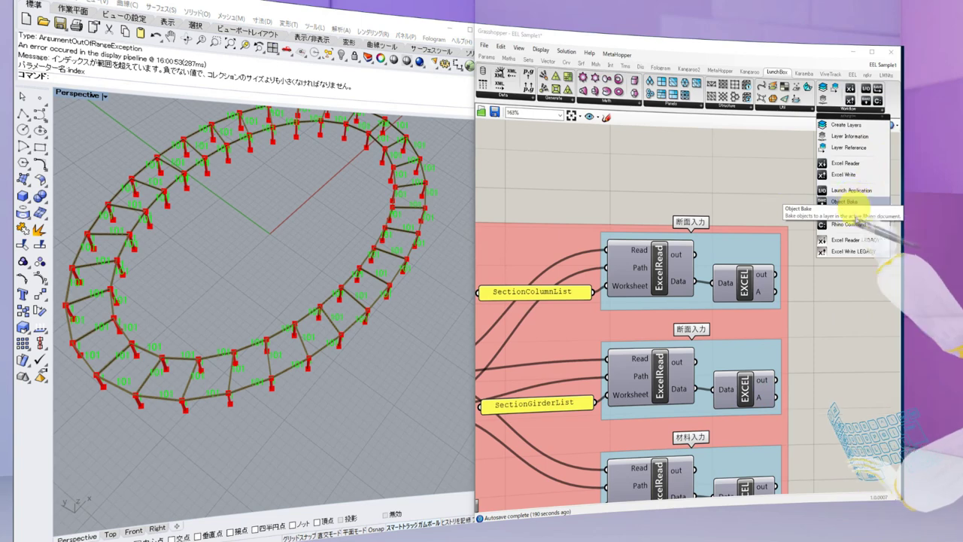
{"action": "left_click", "coordinate": [847, 296]}
{"action": "scroll", "coordinate": [806, 286], "scroll_direction": "down", "scroll_amount": 3}
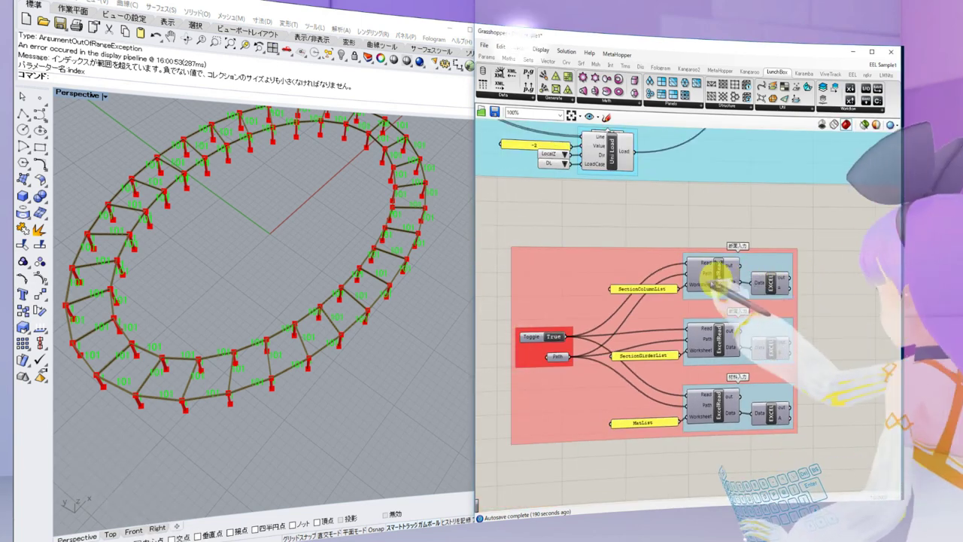
Examine the Grasshopper definition from the Excel reading components up to the EEL beam element components
{"action": "scroll", "coordinate": [644, 224], "scroll_direction": "down", "scroll_amount": 2}
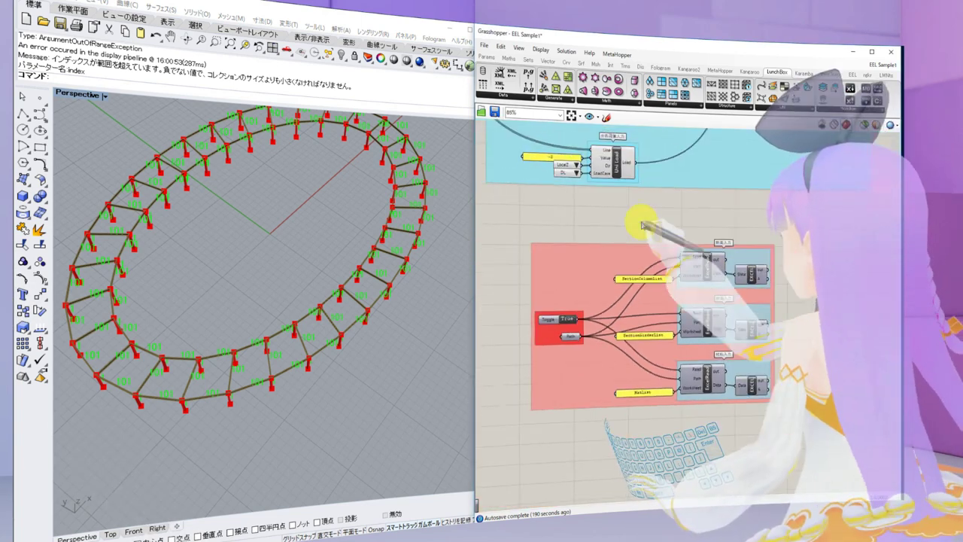
{"action": "right_click_drag", "start_coordinate": [645, 225], "coordinate": [728, 320]}
{"action": "right_click_drag", "start_coordinate": [723, 255], "coordinate": [726, 334]}
{"action": "right_click_drag", "start_coordinate": [804, 164], "coordinate": [697, 296]}
{"action": "right_click_drag", "start_coordinate": [705, 219], "coordinate": [842, 302]}
{"action": "right_click_drag", "start_coordinate": [798, 253], "coordinate": [742, 369]}
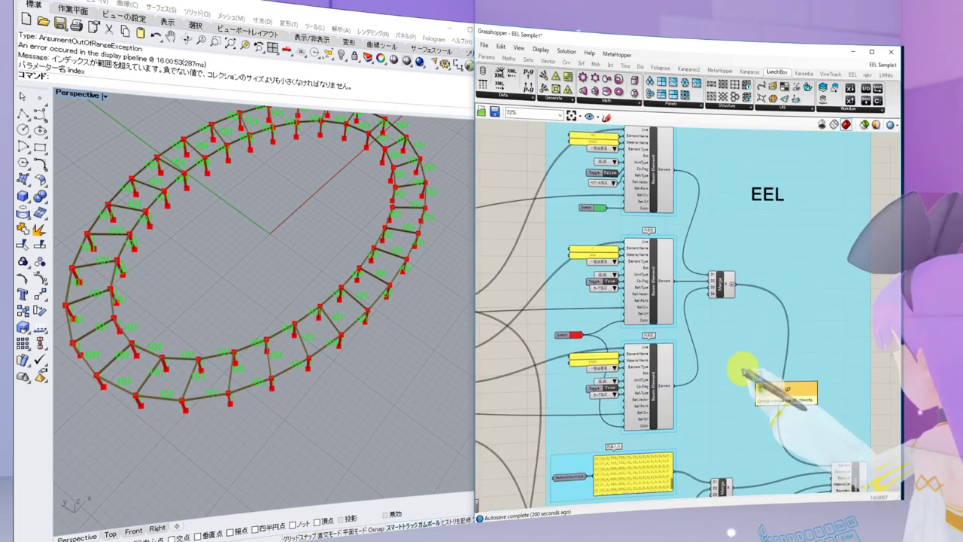
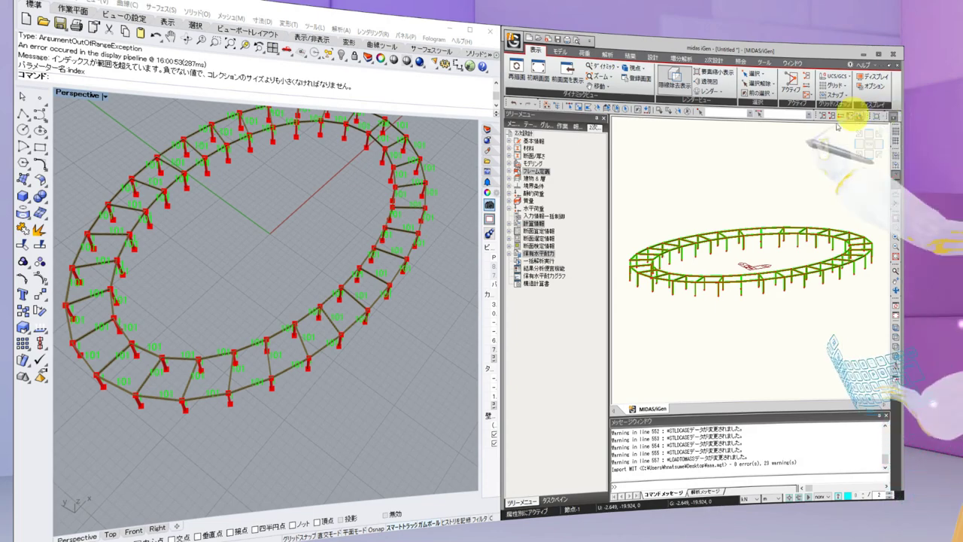
Switch to midas iGen and examine the imported ring-shaped frame as a whole and up close at its columns and girders
{"action": "middle_click_drag", "start_coordinate": [687, 197], "coordinate": [727, 236]}
{"action": "middle_click_drag", "start_coordinate": [771, 276], "coordinate": [776, 249]}
{"action": "scroll", "coordinate": [778, 296], "scroll_direction": "down", "scroll_amount": 2}
{"action": "middle_click_drag", "start_coordinate": [778, 316], "coordinate": [839, 284], "text": "shift"}
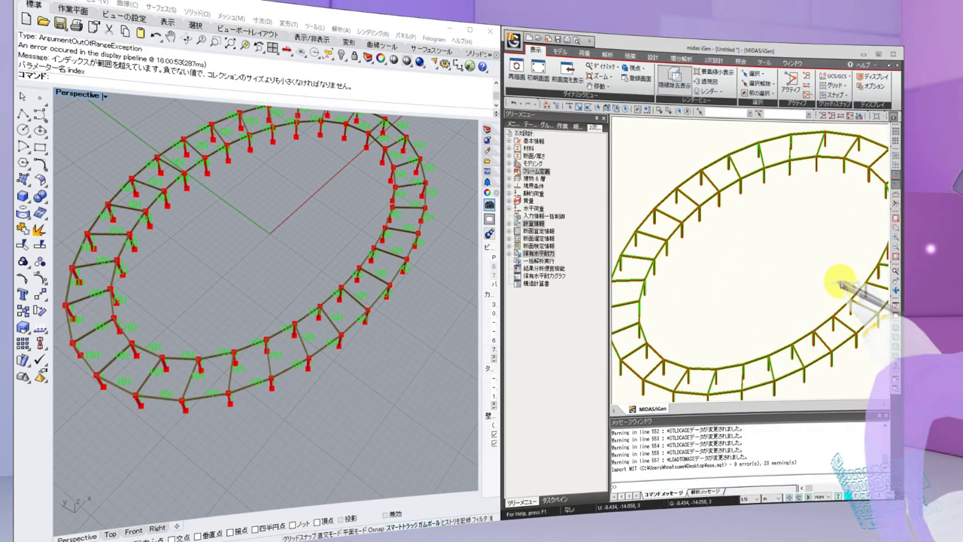
{"action": "scroll", "coordinate": [799, 306], "scroll_direction": "up", "scroll_amount": 5}
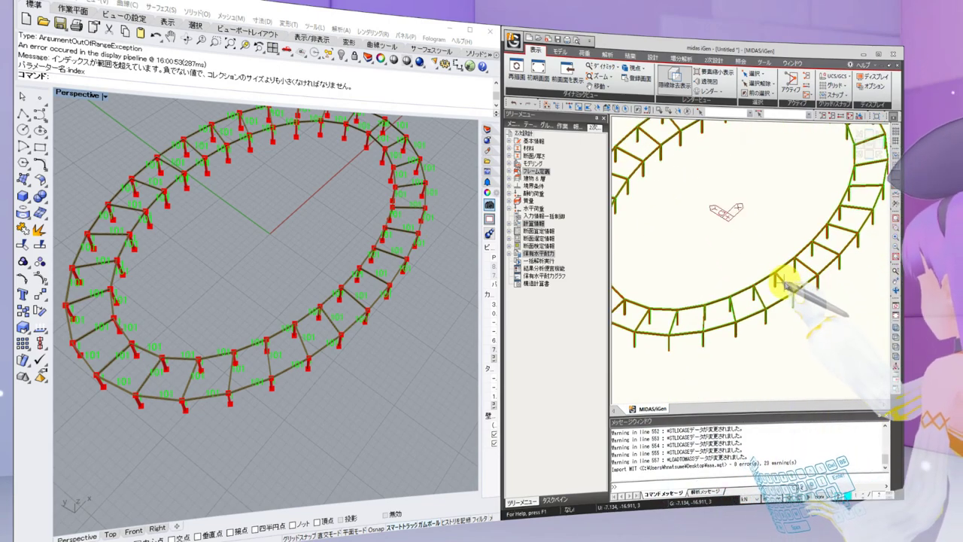
{"action": "scroll", "coordinate": [782, 284], "scroll_direction": "up", "scroll_amount": 2}
{"action": "scroll", "coordinate": [703, 306], "scroll_direction": "up", "scroll_amount": 2}
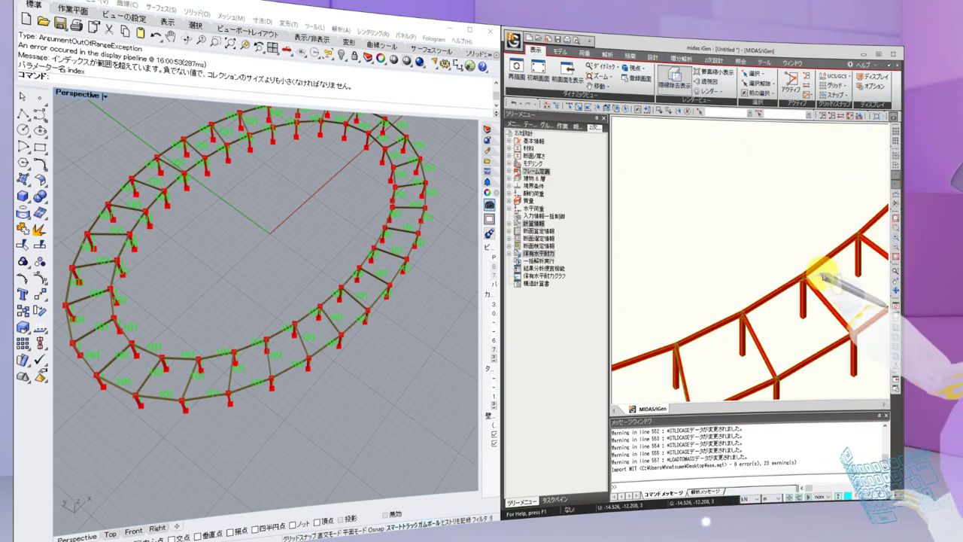
{"action": "middle_click_drag", "start_coordinate": [749, 307], "coordinate": [767, 269]}
{"action": "scroll", "coordinate": [741, 303], "scroll_direction": "up", "scroll_amount": 4}
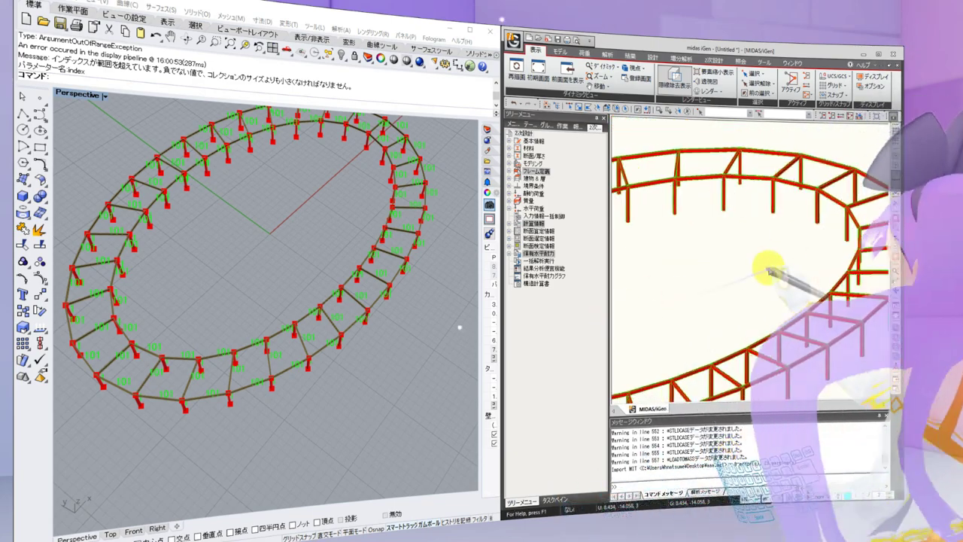
{"action": "scroll", "coordinate": [768, 268], "scroll_direction": "down", "scroll_amount": 2}
{"action": "middle_click_drag", "start_coordinate": [683, 282], "coordinate": [761, 280]}
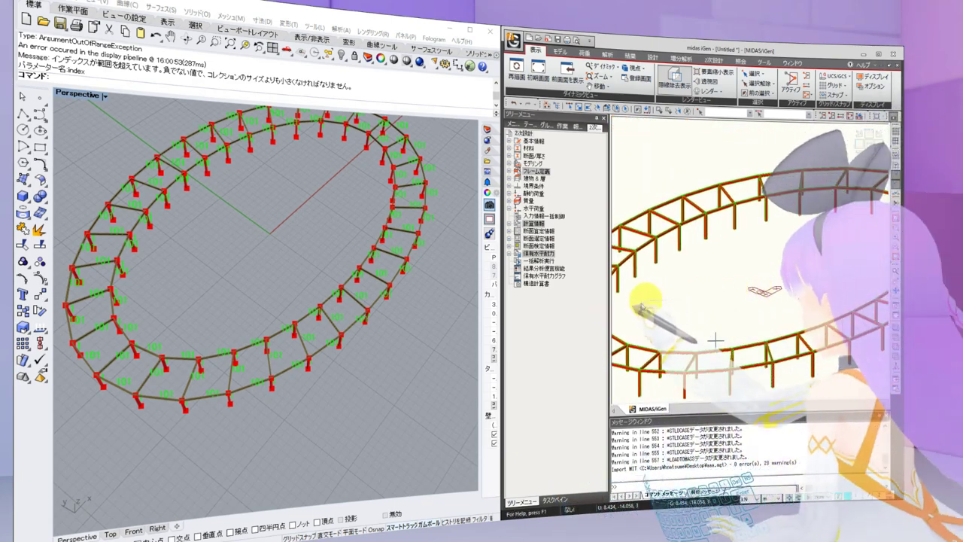
Show the works tree in midas iGen and examine material entry 999, comparing the frame with the Rhino model
{"action": "left_click_drag", "start_coordinate": [610, 316], "coordinate": [594, 314]}
{"action": "right_click_drag", "start_coordinate": [360, 309], "coordinate": [344, 268]}
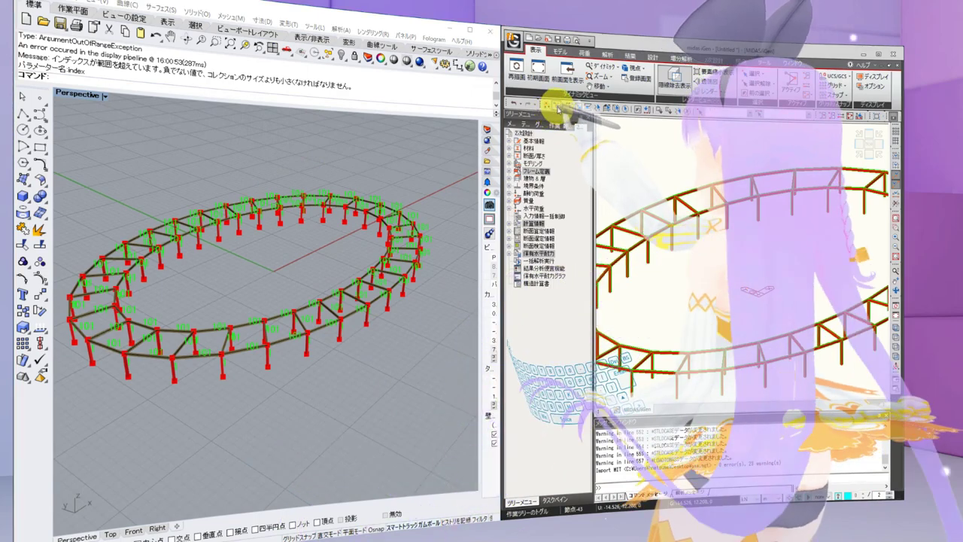
{"action": "left_click", "coordinate": [553, 125]}
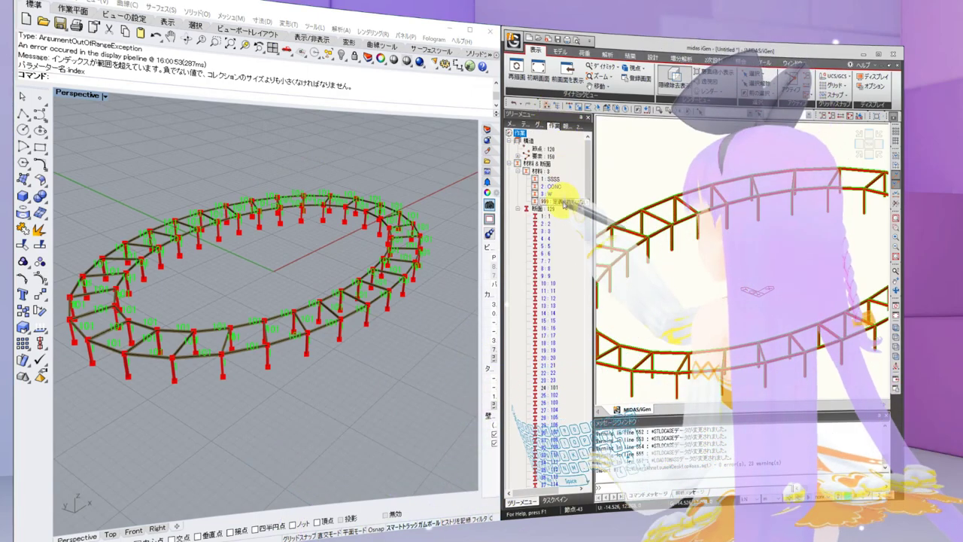
{"action": "left_click", "coordinate": [560, 201]}
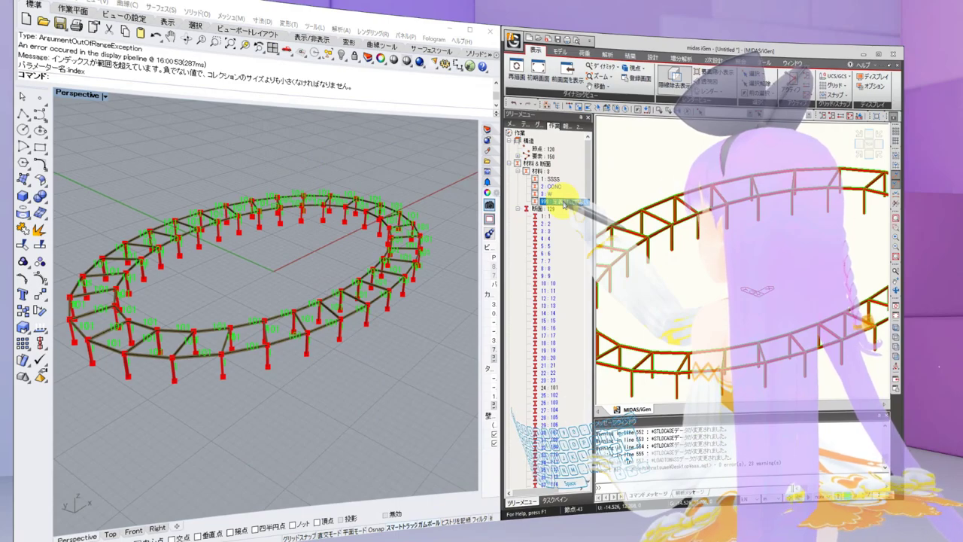
{"action": "right_click_drag", "start_coordinate": [328, 270], "coordinate": [296, 283]}
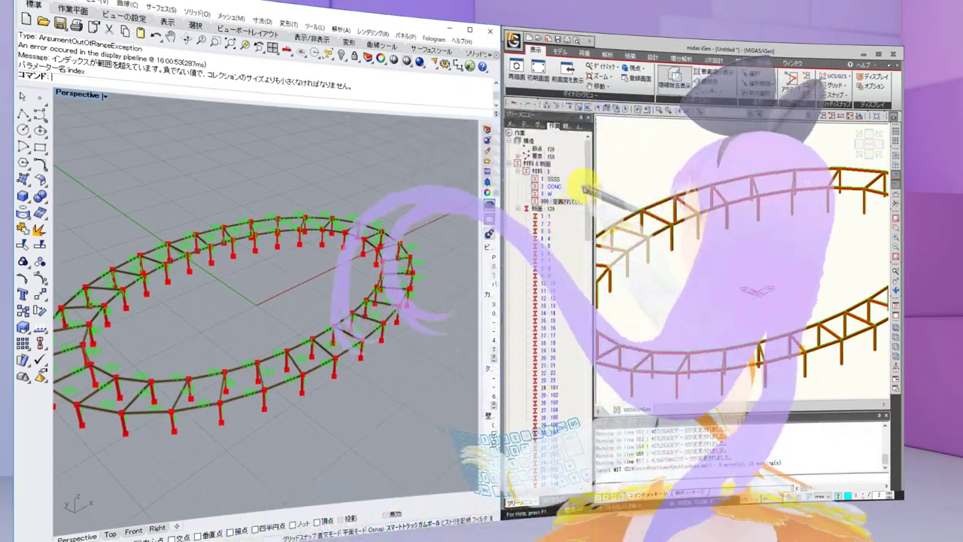
{"action": "right_click", "coordinate": [557, 201]}
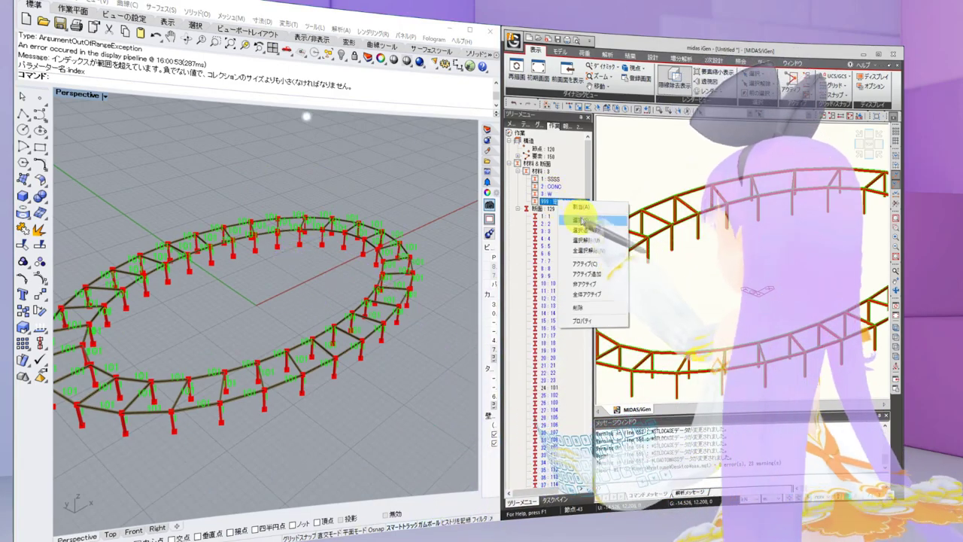
{"action": "left_click", "coordinate": [651, 173]}
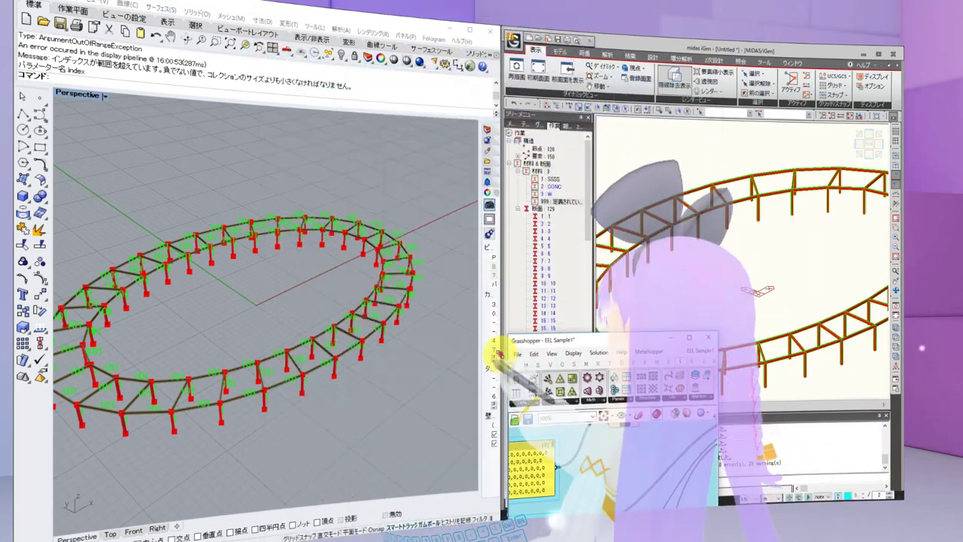
Switch to Grasshopper and turn on the Mat No display on the EEL model component
{"action": "left_click_drag", "start_coordinate": [500, 354], "coordinate": [441, 363]}
{"action": "left_click_drag", "start_coordinate": [531, 356], "coordinate": [369, 276]}
{"action": "right_click_drag", "start_coordinate": [458, 412], "coordinate": [376, 421]}
{"action": "scroll", "coordinate": [429, 416], "scroll_direction": "down", "scroll_amount": 4}
{"action": "scroll", "coordinate": [435, 415], "scroll_direction": "up", "scroll_amount": 8}
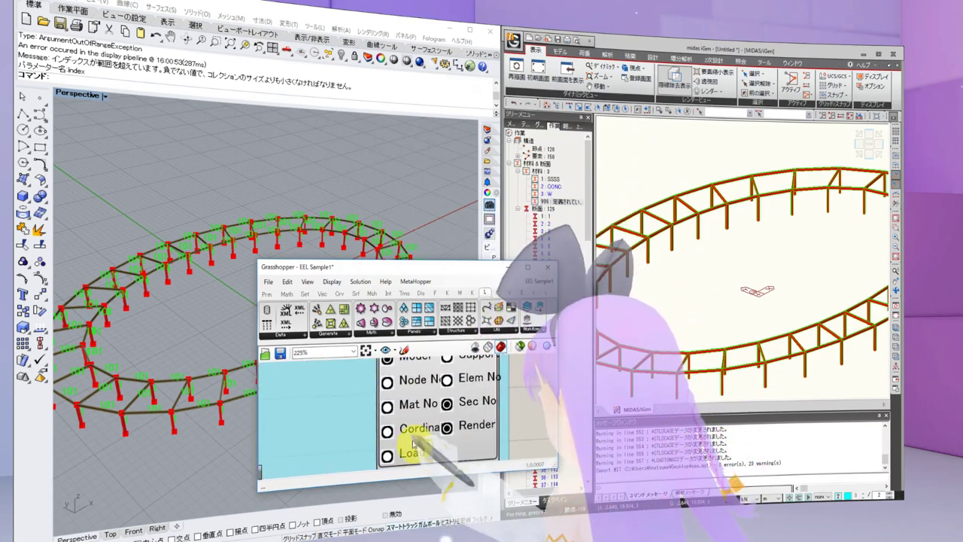
{"action": "left_click", "coordinate": [387, 406]}
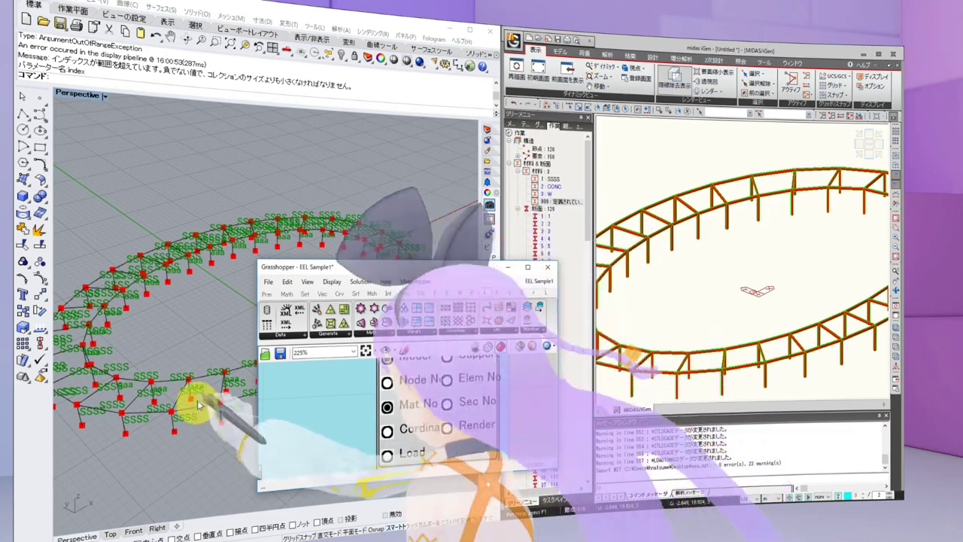
Move the Grasshopper window clear of the Rhino model and examine the material labels on the columns and girders
{"action": "right_click_drag", "start_coordinate": [227, 268], "coordinate": [290, 307]}
{"action": "left_click_drag", "start_coordinate": [384, 276], "coordinate": [452, 309]}
{"action": "right_click_drag", "start_coordinate": [320, 248], "coordinate": [350, 238]}
{"action": "scroll", "coordinate": [313, 271], "scroll_direction": "up", "scroll_amount": 6}
{"action": "right_click_drag", "start_coordinate": [313, 271], "coordinate": [352, 243]}
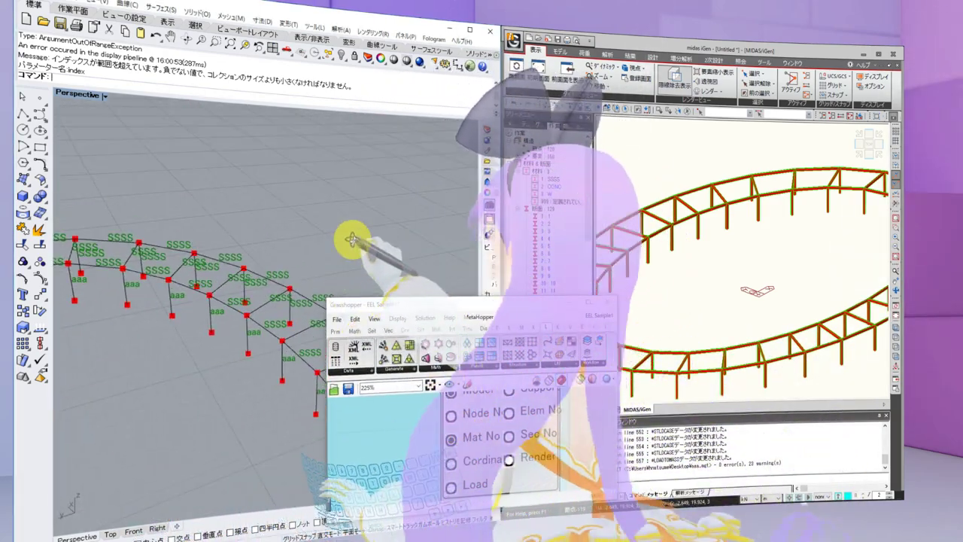
{"action": "scroll", "coordinate": [259, 296], "scroll_direction": "up", "scroll_amount": 5}
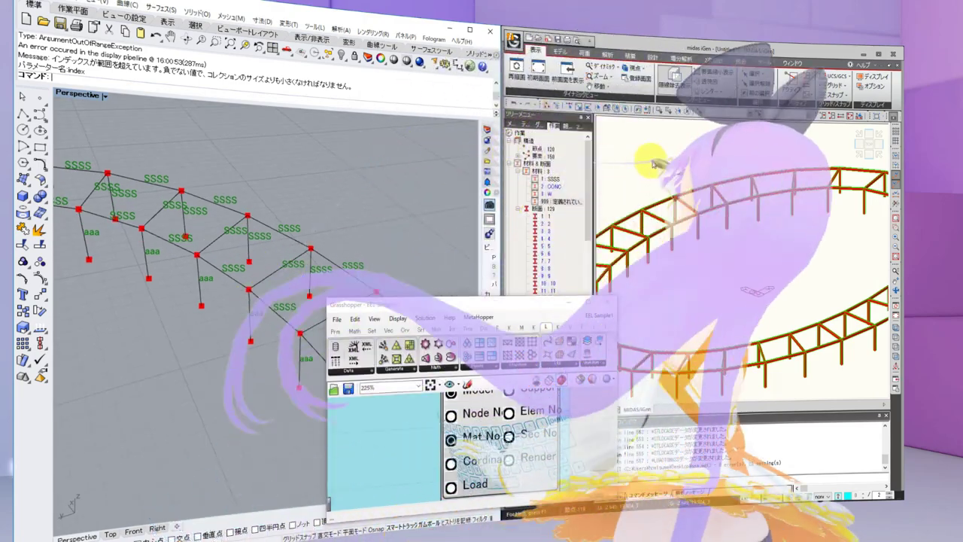
Switch to midas iGen and set the element display colours to random colours by material type
{"action": "left_click", "coordinate": [677, 179]}
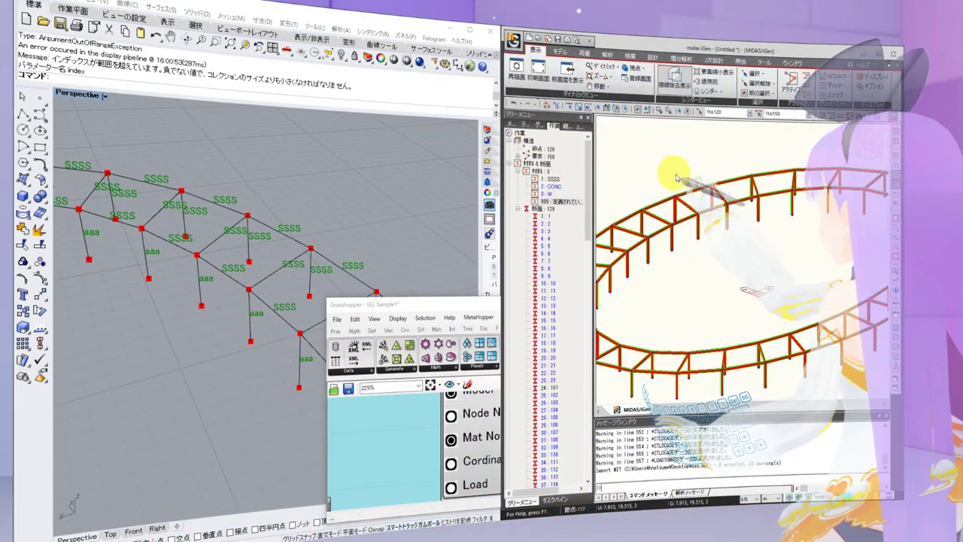
{"action": "key", "text": "ctrl+shift+a"}
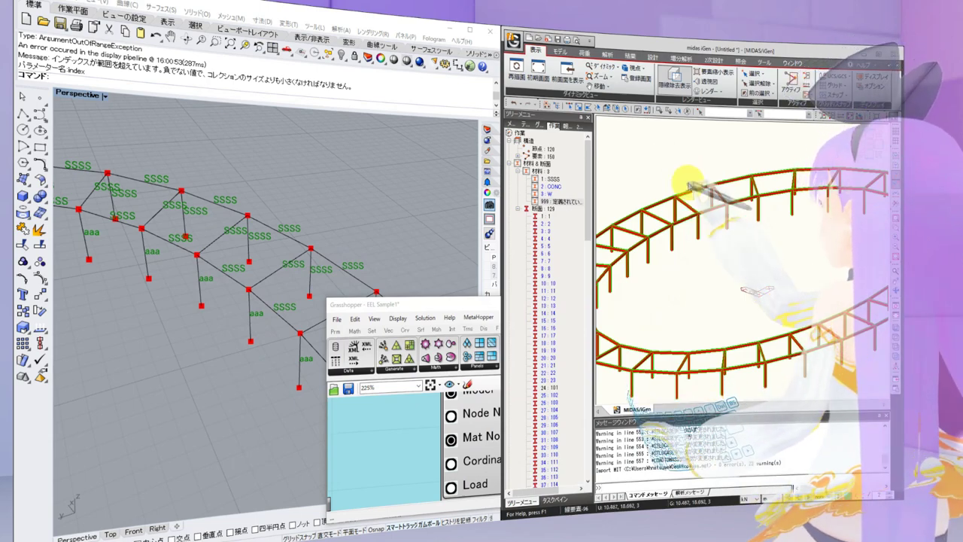
{"action": "key", "text": "ctrl+e"}
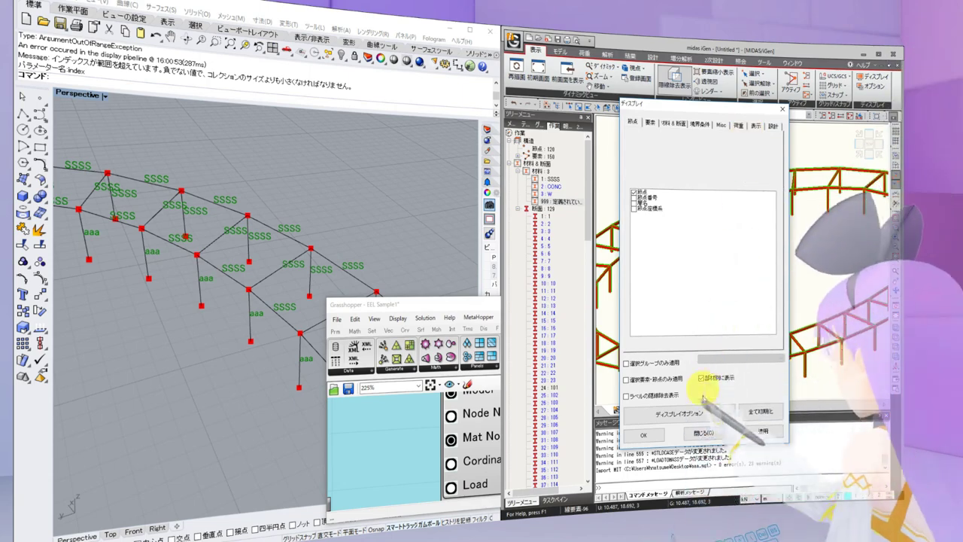
{"action": "left_click", "coordinate": [691, 413]}
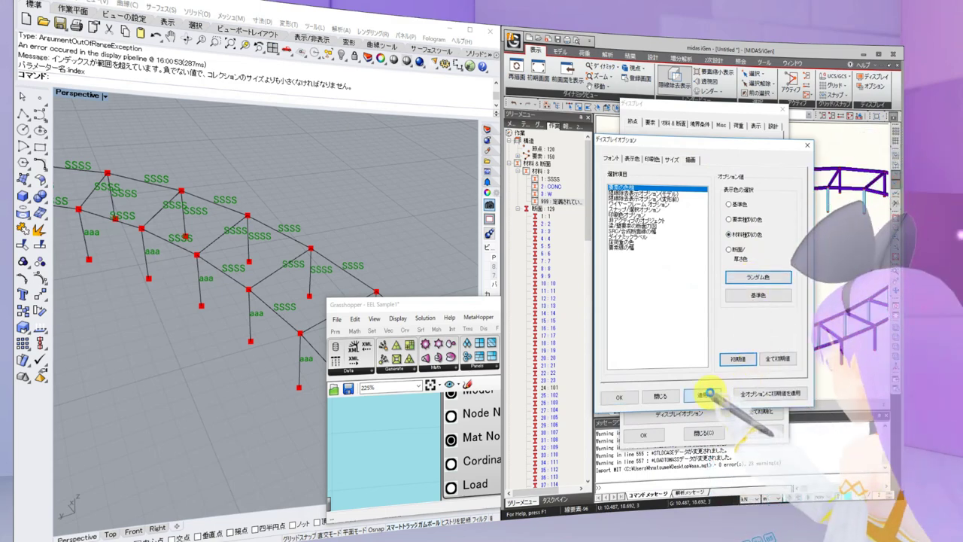
{"action": "left_click", "coordinate": [619, 398]}
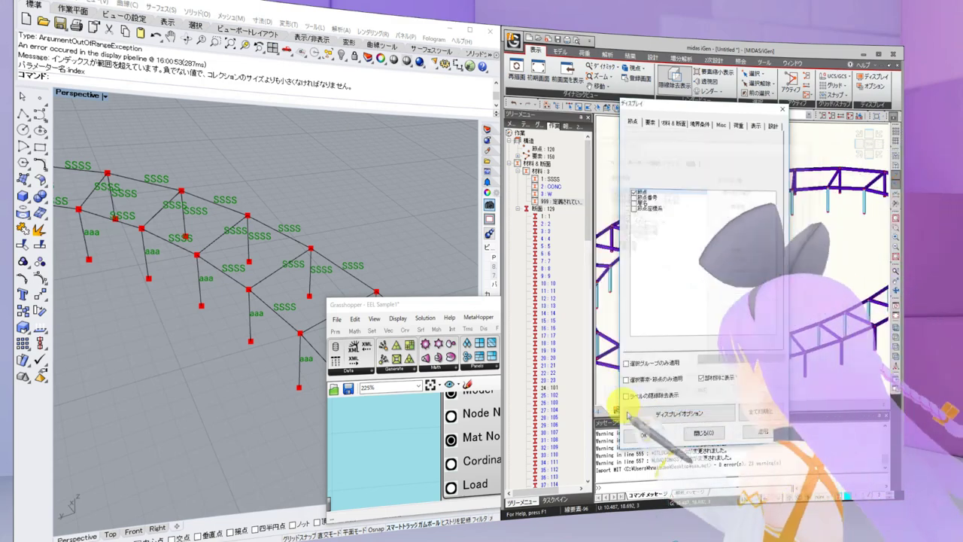
{"action": "left_click", "coordinate": [643, 434]}
{"action": "middle_click_drag", "start_coordinate": [688, 263], "coordinate": [679, 288]}
Open the properties of material 1, SSSS, from the works tree
{"action": "left_click", "coordinate": [552, 203]}
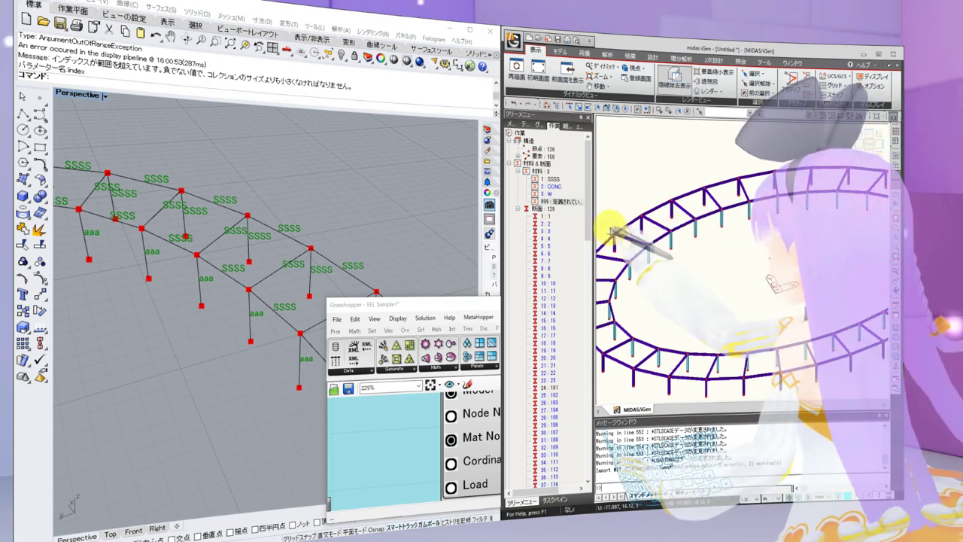
{"action": "left_click_drag", "start_coordinate": [587, 236], "coordinate": [601, 201]}
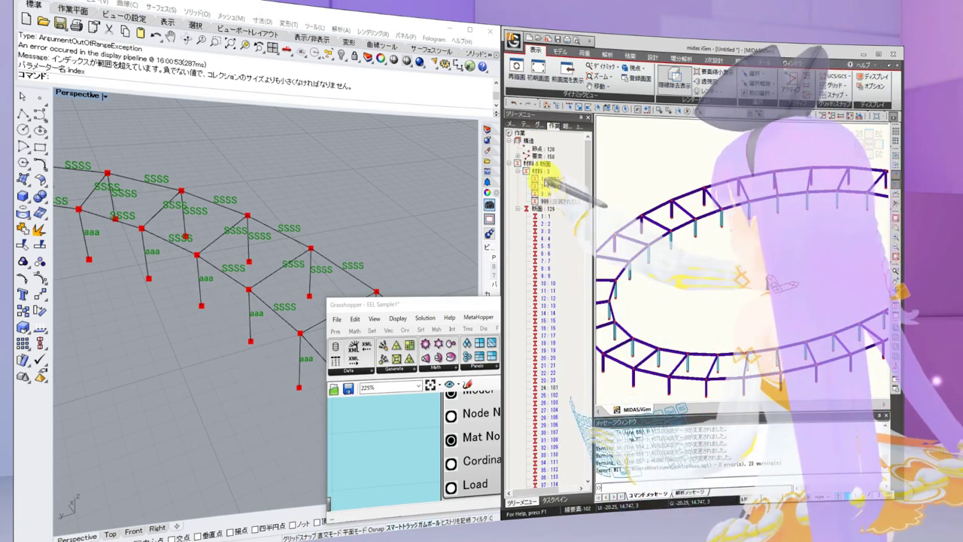
{"action": "left_click", "coordinate": [554, 186]}
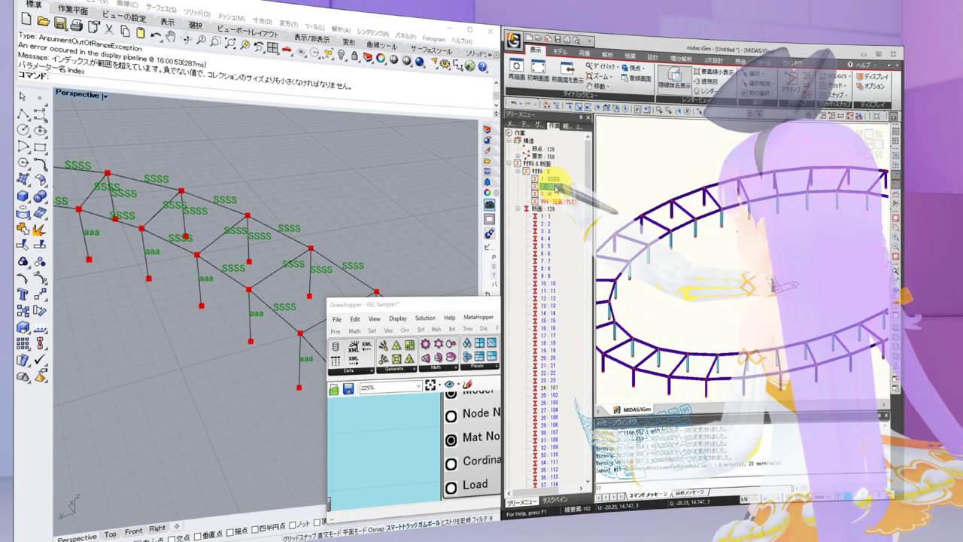
{"action": "left_click", "coordinate": [552, 179]}
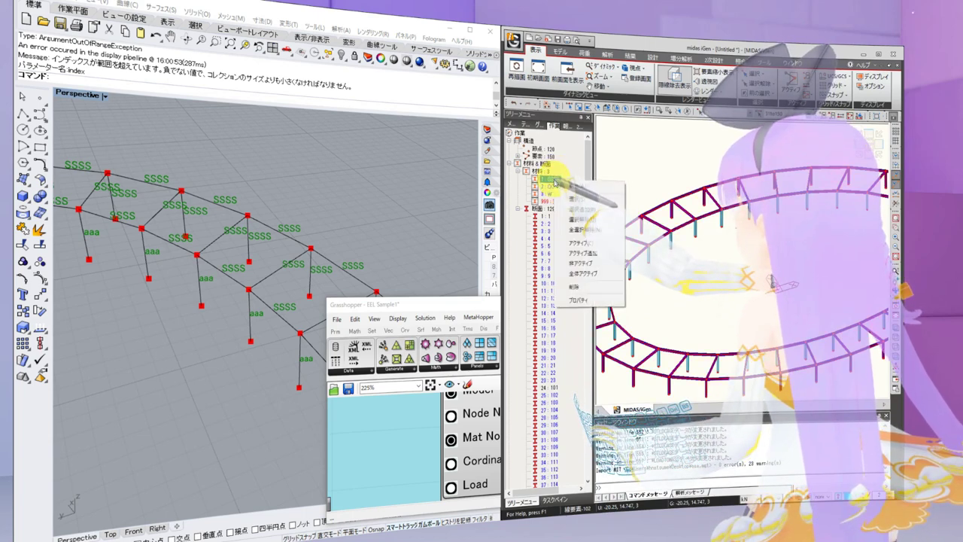
{"action": "left_click", "coordinate": [579, 299]}
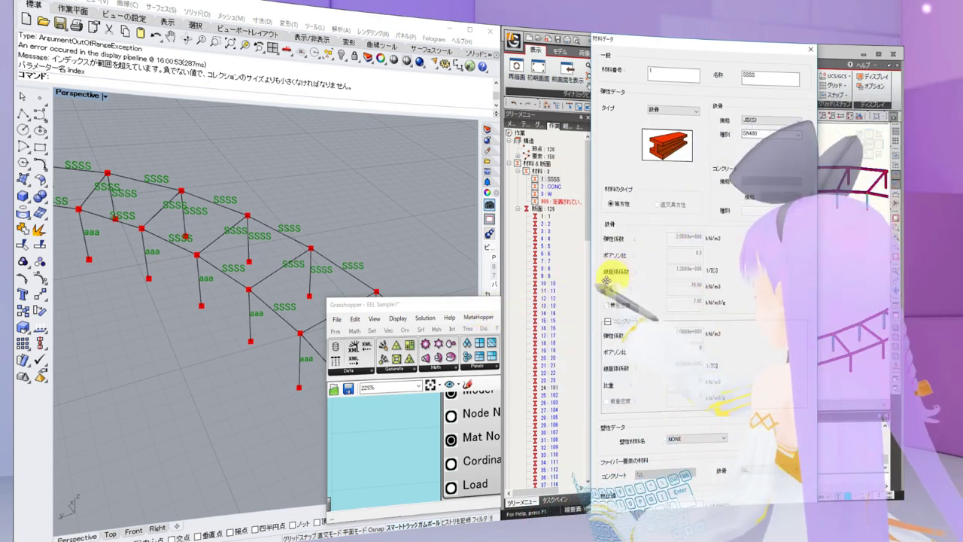
Enlarge the Grasshopper window and examine the MatList material input data beside the open material properties
{"action": "left_click_drag", "start_coordinate": [460, 307], "coordinate": [402, 189]}
{"action": "scroll", "coordinate": [500, 316], "scroll_direction": "down", "scroll_amount": 3}
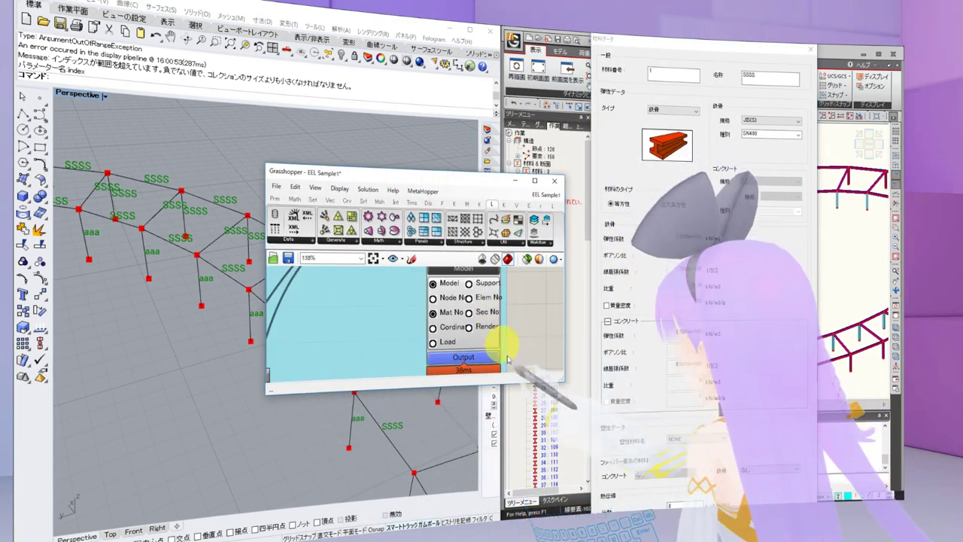
{"action": "left_click_drag", "start_coordinate": [559, 376], "coordinate": [672, 488]}
{"action": "scroll", "coordinate": [554, 343], "scroll_direction": "down", "scroll_amount": 4}
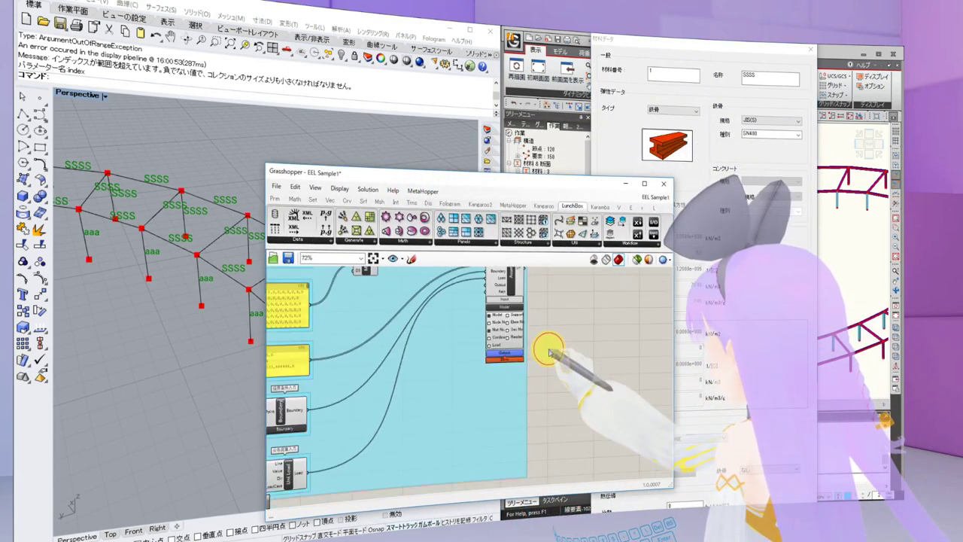
{"action": "right_click_drag", "start_coordinate": [550, 334], "coordinate": [578, 410]}
{"action": "right_click_drag", "start_coordinate": [516, 338], "coordinate": [578, 304]}
{"action": "scroll", "coordinate": [376, 444], "scroll_direction": "up", "scroll_amount": 1}
{"action": "scroll", "coordinate": [375, 444], "scroll_direction": "up", "scroll_amount": 4}
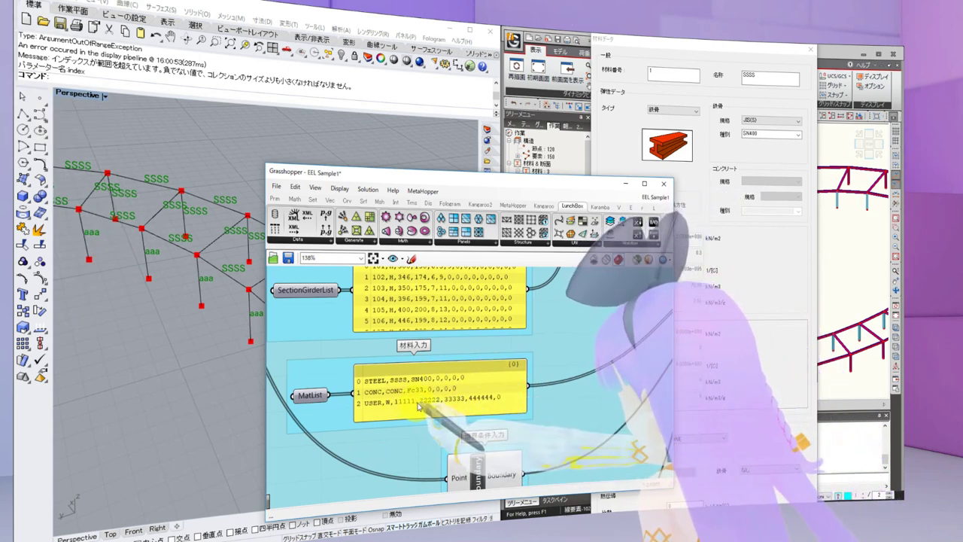
Close and reopen the Grasshopper window, and dismiss the SSSS material properties in midas iGen
{"action": "left_click", "coordinate": [663, 184]}
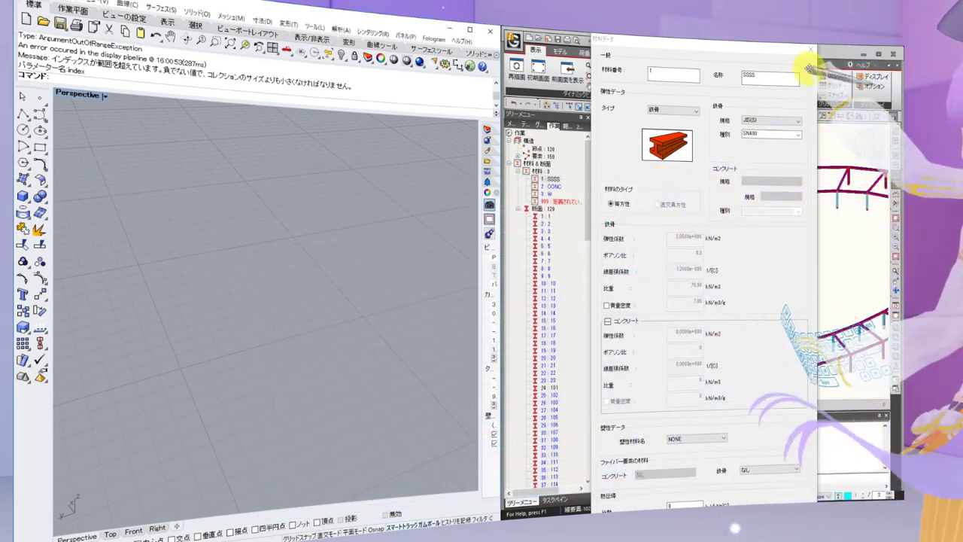
{"action": "left_click", "coordinate": [469, 65]}
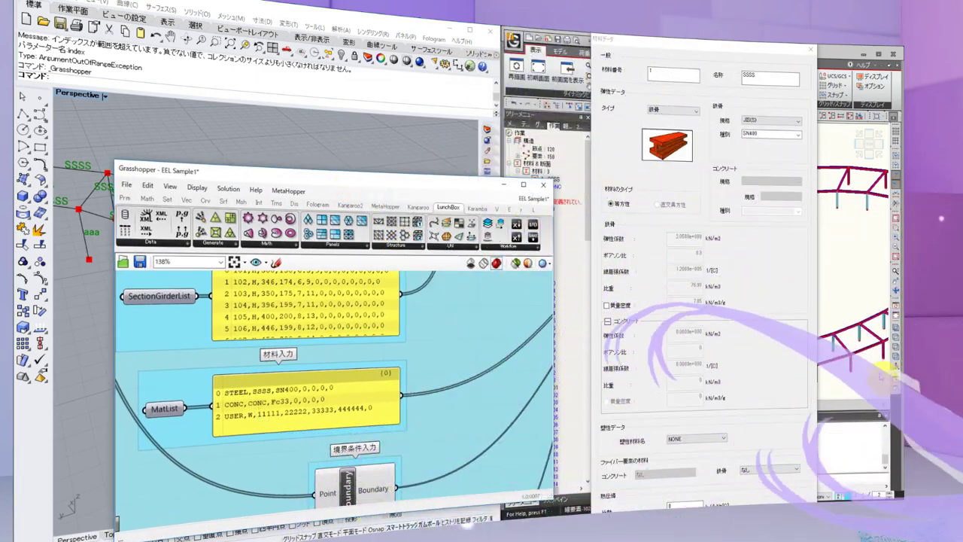
{"action": "left_click", "coordinate": [549, 209]}
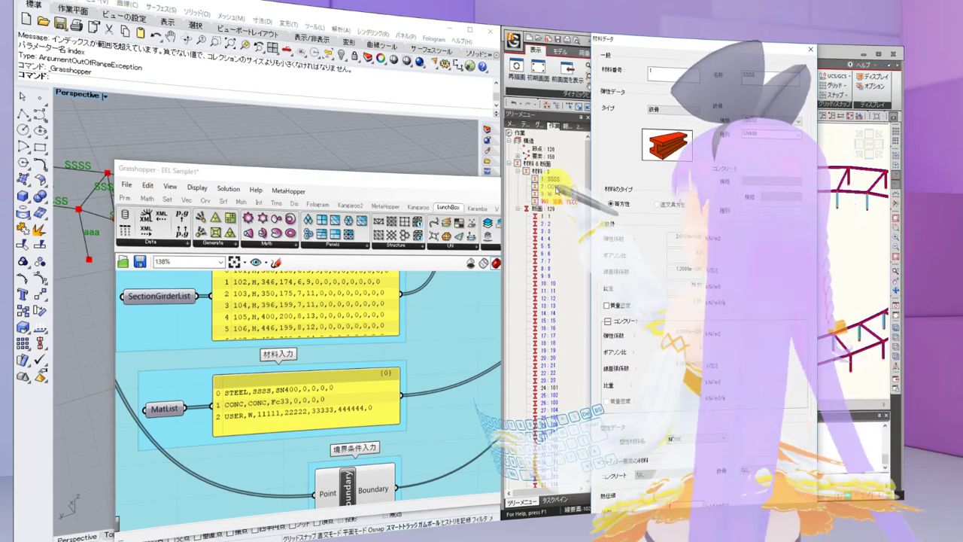
{"action": "left_click", "coordinate": [810, 50]}
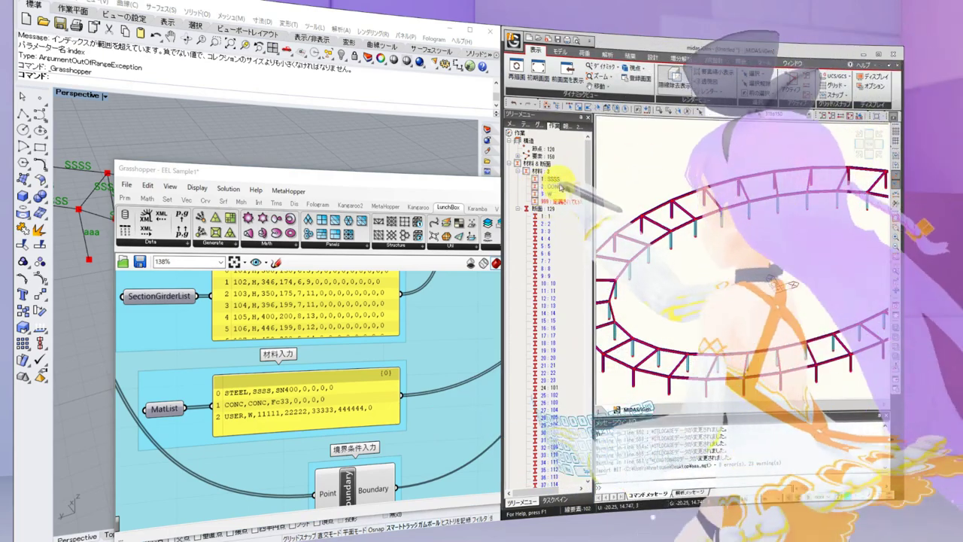
View the properties of material 2, CONC, from the works tree and close them without changes
{"action": "left_click", "coordinate": [555, 186]}
{"action": "right_click", "coordinate": [560, 186]}
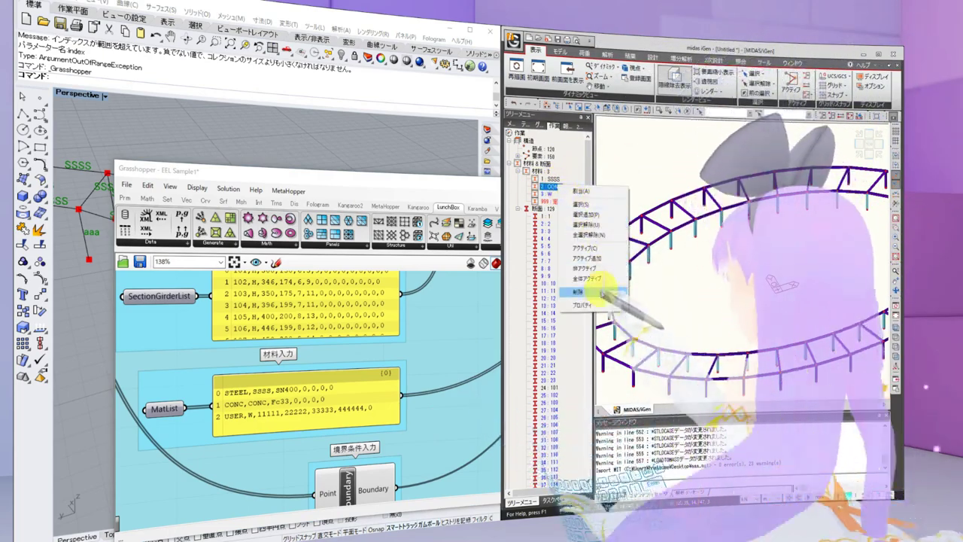
{"action": "left_click", "coordinate": [583, 278]}
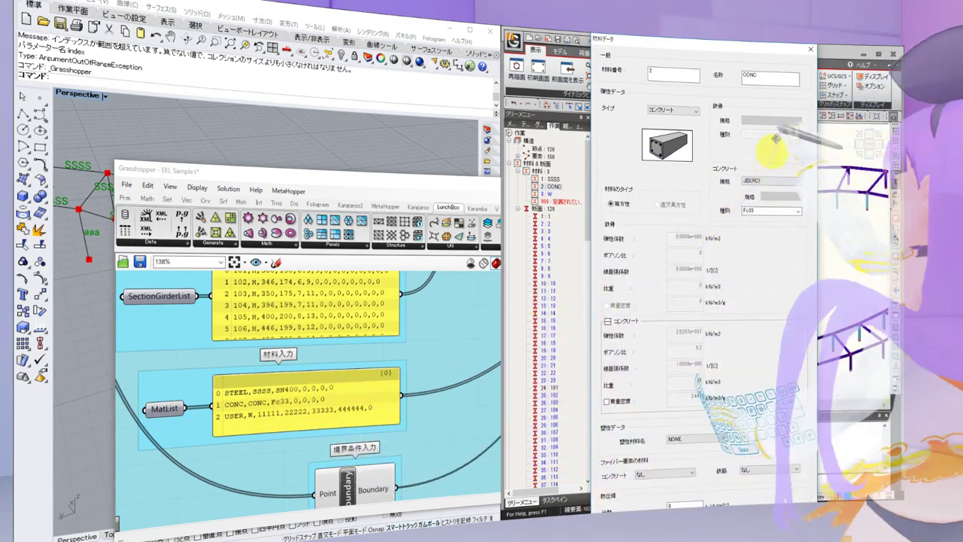
{"action": "left_click", "coordinate": [810, 51]}
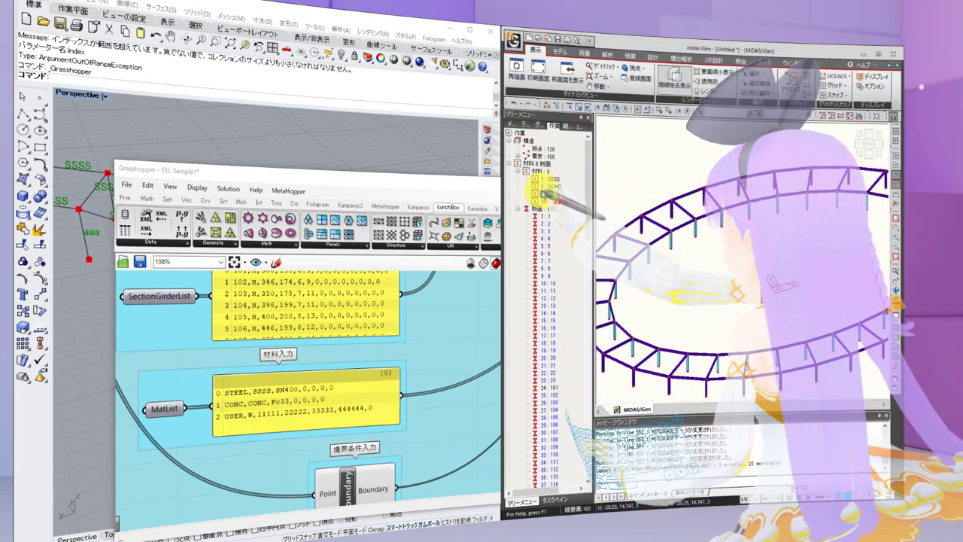
Open the properties of material 3, W, and check its user-defined elastic modulus and Poisson's ratio fields
{"action": "right_click", "coordinate": [549, 194]}
{"action": "left_click", "coordinate": [566, 311]}
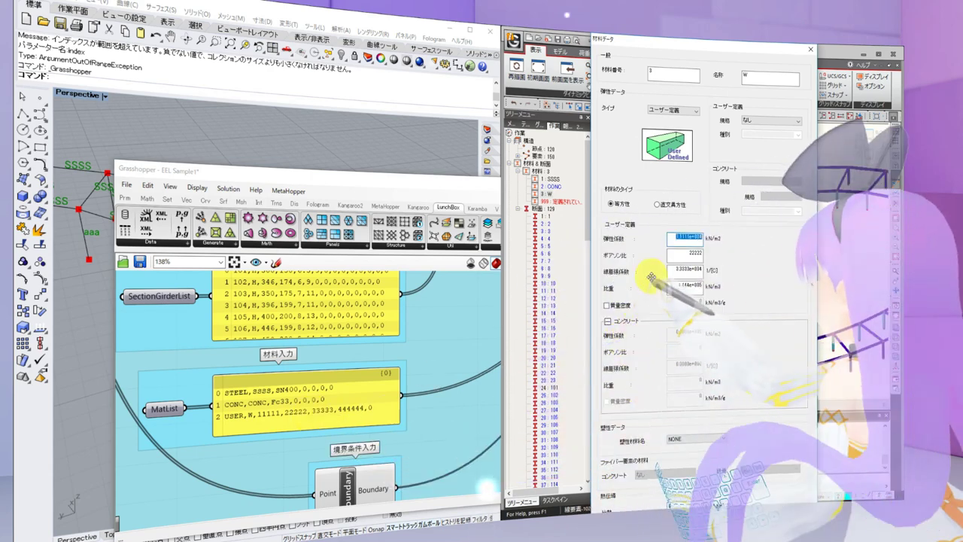
{"action": "key", "text": "Tab"}
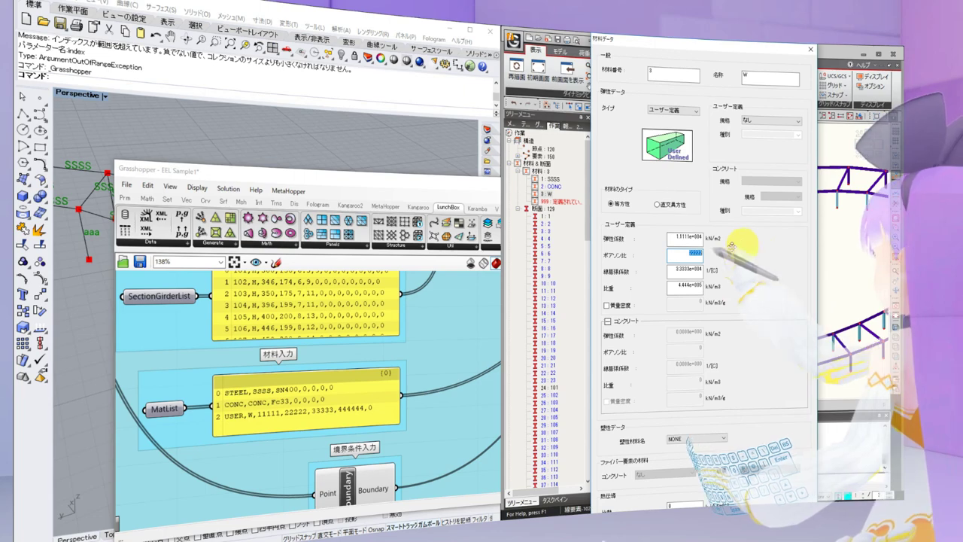
Switch to Grasshopper and inspect the material data feeding the MaterialList input of the EEL output component
{"action": "right_click_drag", "start_coordinate": [222, 393], "coordinate": [310, 467]}
{"action": "scroll", "coordinate": [256, 359], "scroll_direction": "down", "scroll_amount": 3}
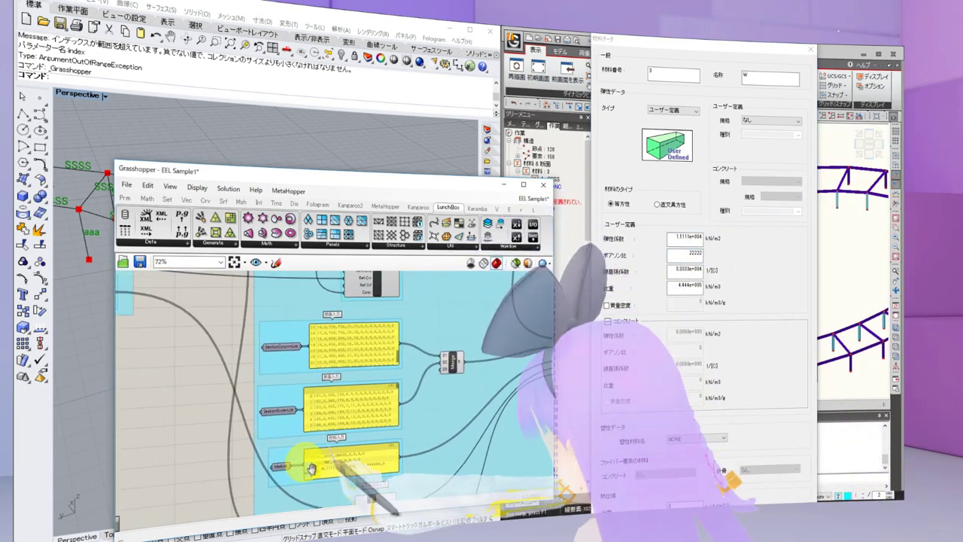
{"action": "right_click_drag", "start_coordinate": [469, 428], "coordinate": [351, 416]}
{"action": "scroll", "coordinate": [439, 382], "scroll_direction": "up", "scroll_amount": 3}
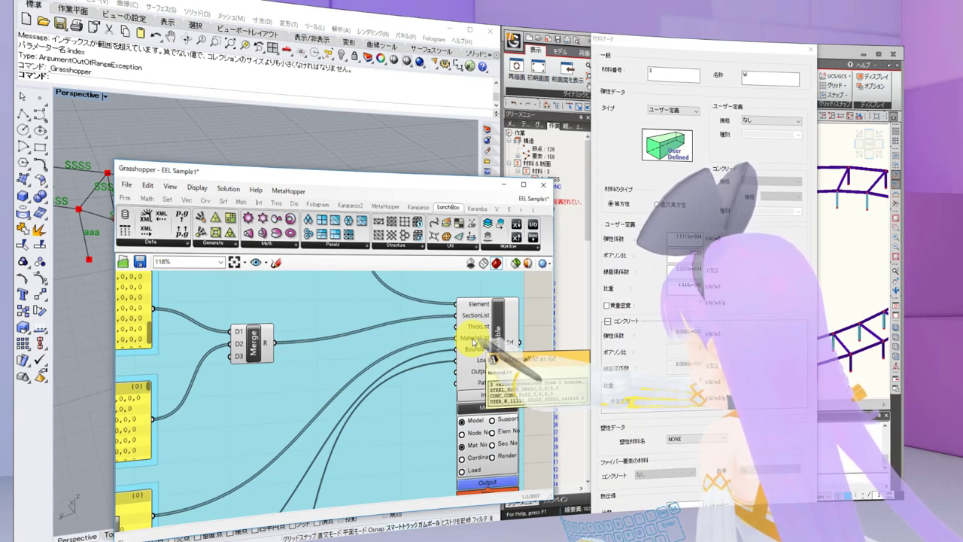
Examine the element name, material name and element type inputs of the outer-column (外周柱) Beam Element component
{"action": "scroll", "coordinate": [379, 344], "scroll_direction": "down", "scroll_amount": 5}
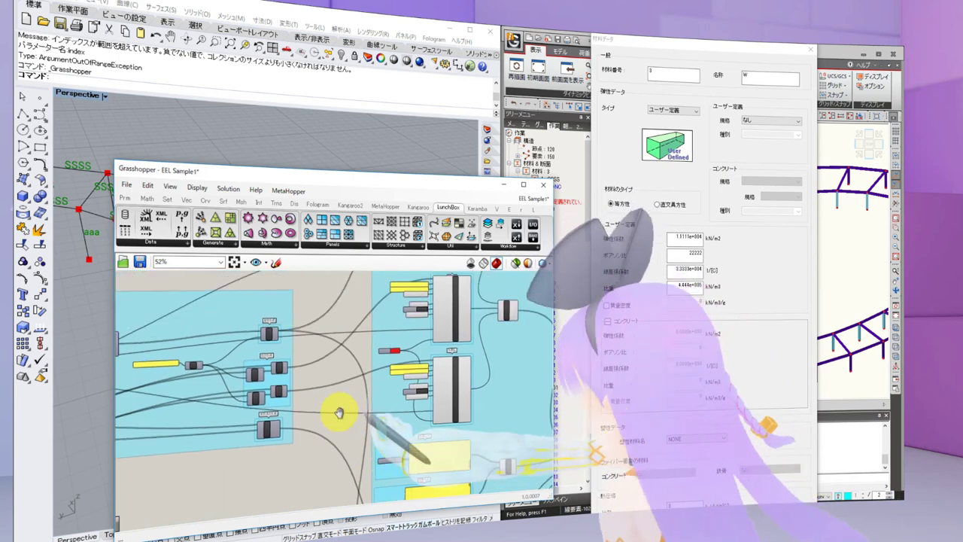
{"action": "scroll", "coordinate": [489, 365], "scroll_direction": "up", "scroll_amount": 5}
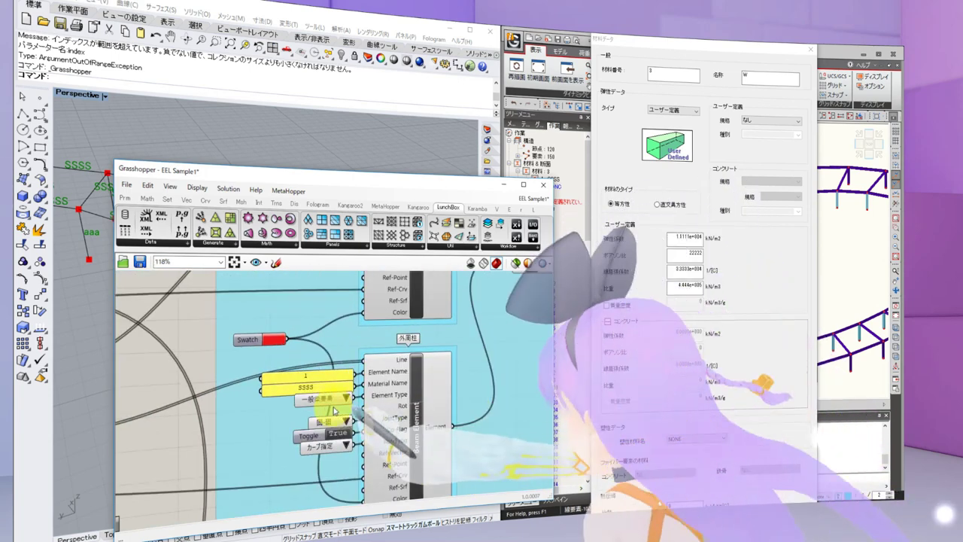
{"action": "left_click", "coordinate": [345, 398]}
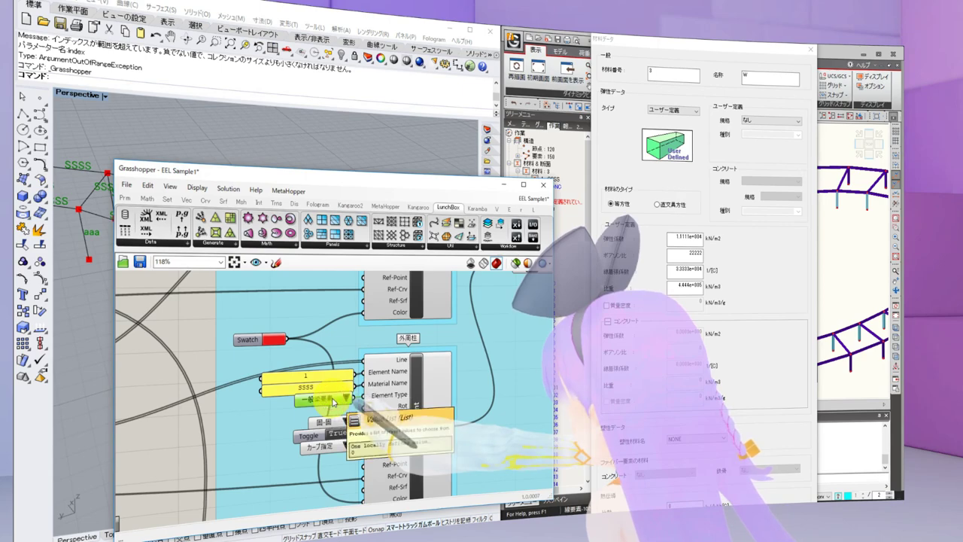
{"action": "scroll", "coordinate": [334, 404], "scroll_direction": "down", "scroll_amount": 3}
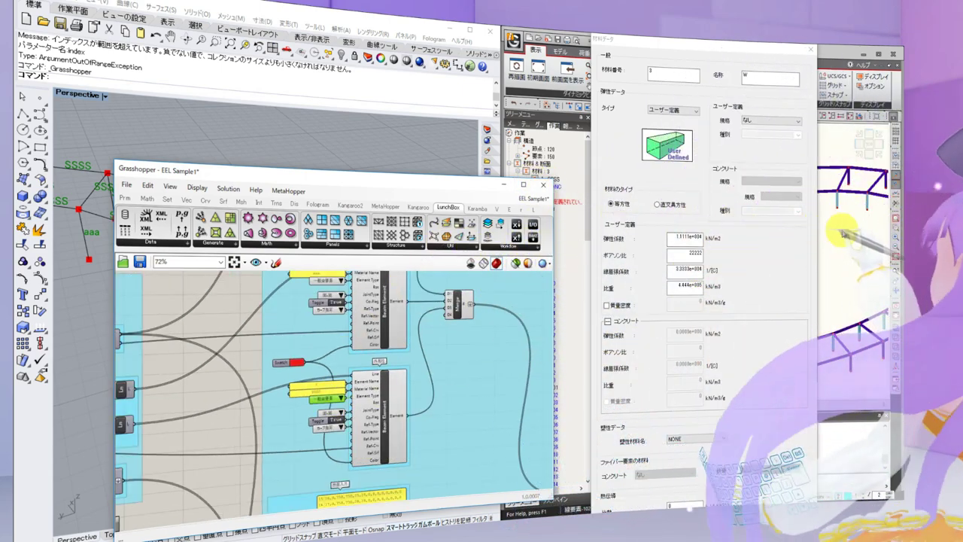
Return to midas iGen and close the properties of material W without changes
{"action": "left_click", "coordinate": [841, 231]}
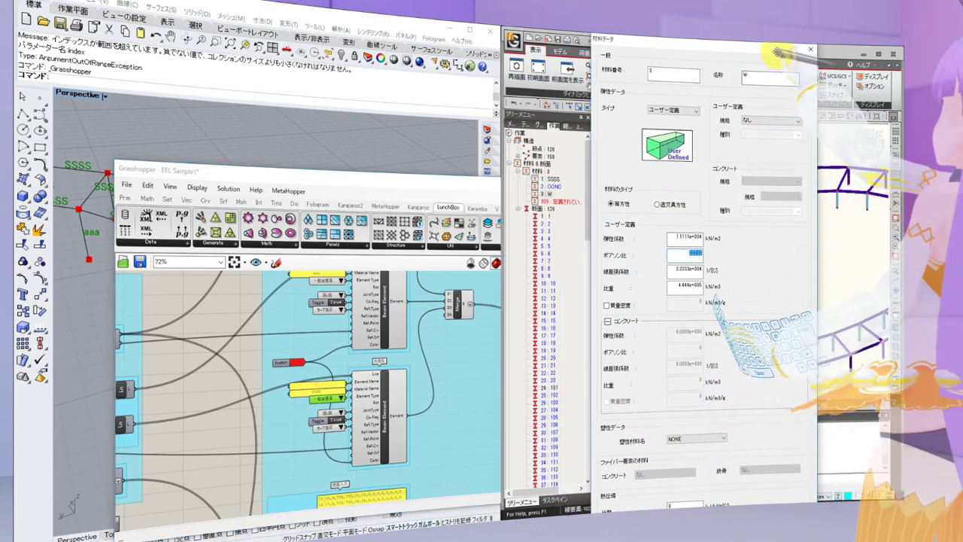
{"action": "left_click_drag", "start_coordinate": [777, 52], "coordinate": [761, 91]}
{"action": "left_click", "coordinate": [794, 89]}
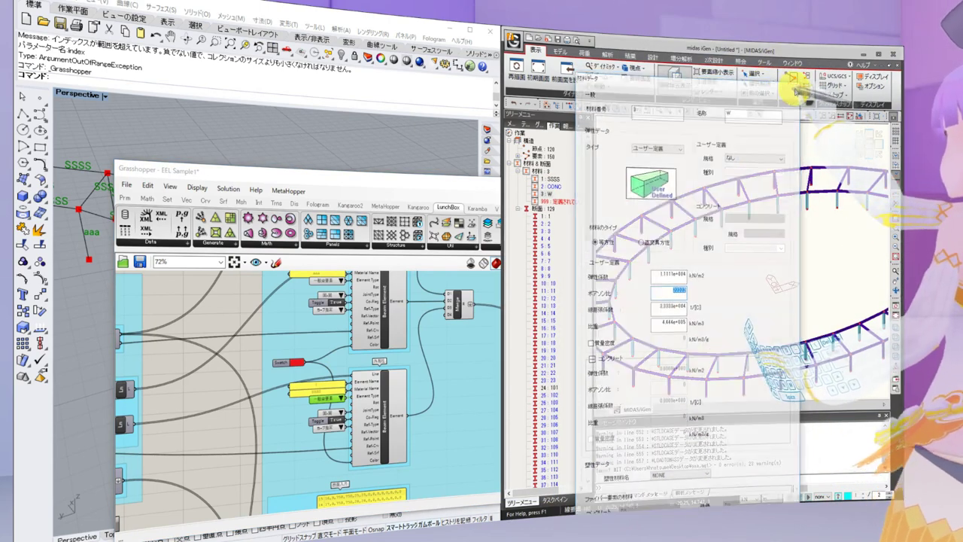
{"action": "right_click", "coordinate": [755, 256]}
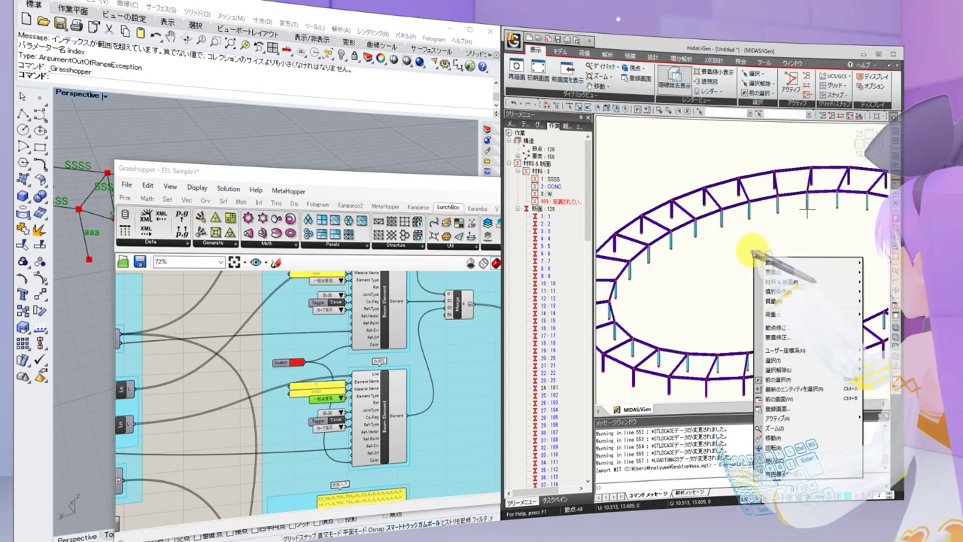
{"action": "left_click", "coordinate": [720, 449]}
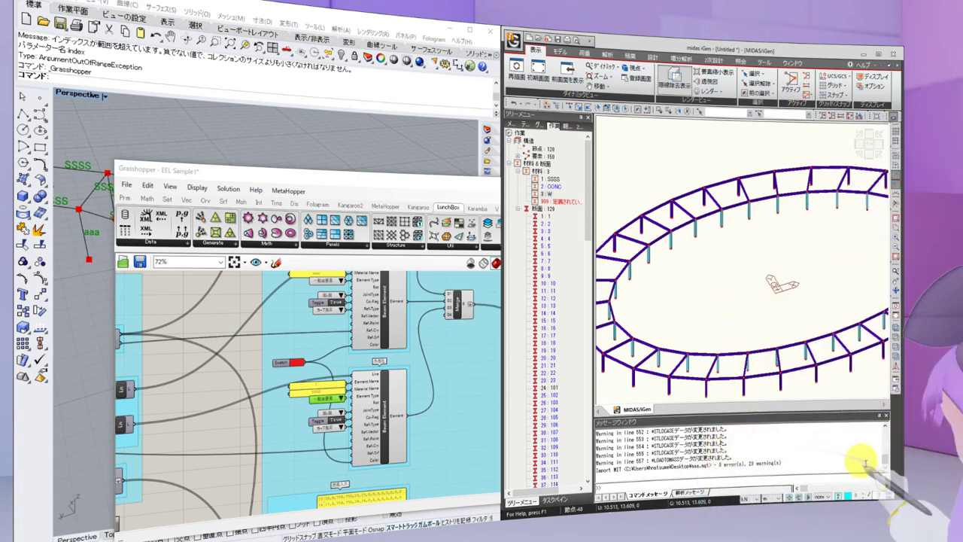
Review the import warnings in the midas iGen message window and move the Grasshopper window aside
{"action": "left_click_drag", "start_coordinate": [886, 458], "coordinate": [885, 448]}
{"action": "scroll", "coordinate": [886, 450], "scroll_direction": "up", "scroll_amount": 10}
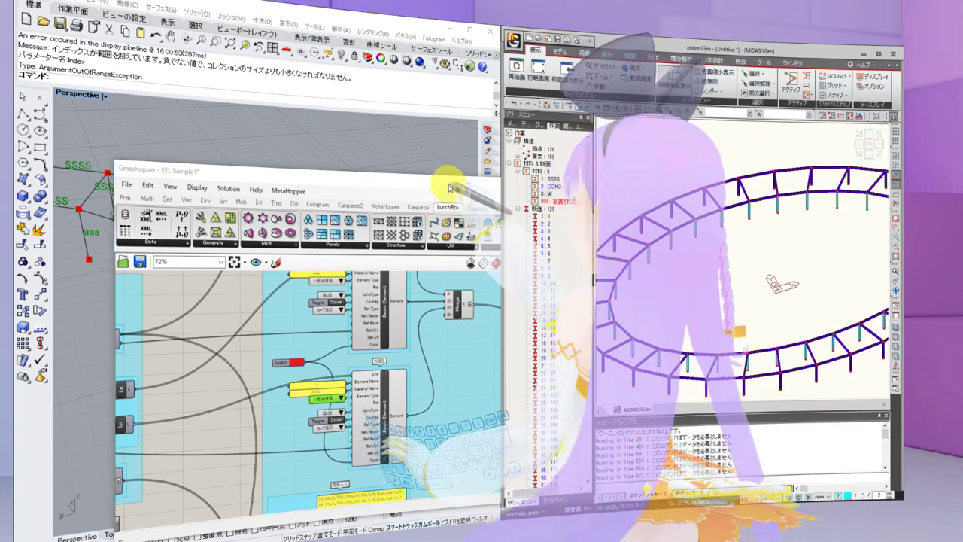
{"action": "left_click_drag", "start_coordinate": [449, 187], "coordinate": [498, 152]}
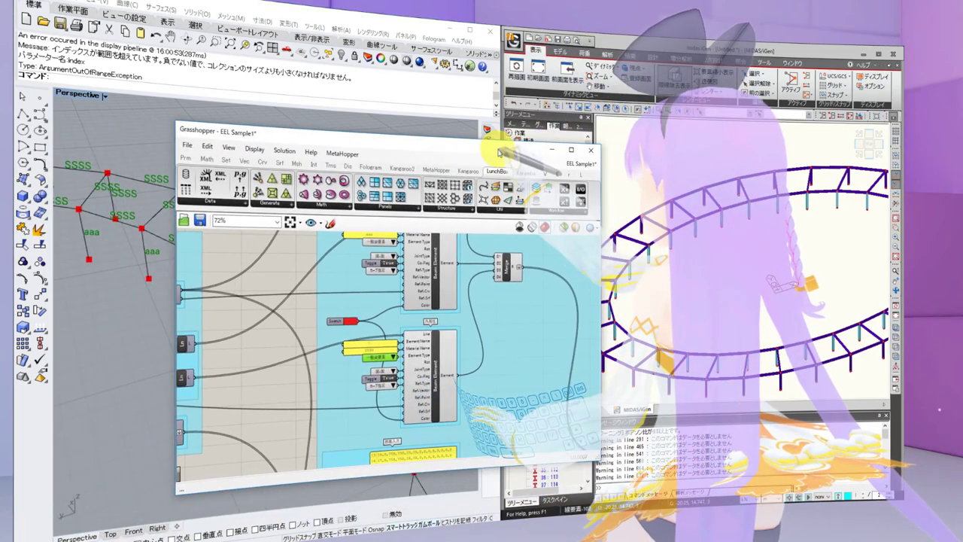
{"action": "left_click_drag", "start_coordinate": [498, 152], "coordinate": [433, 113]}
{"action": "left_click", "coordinate": [736, 449]}
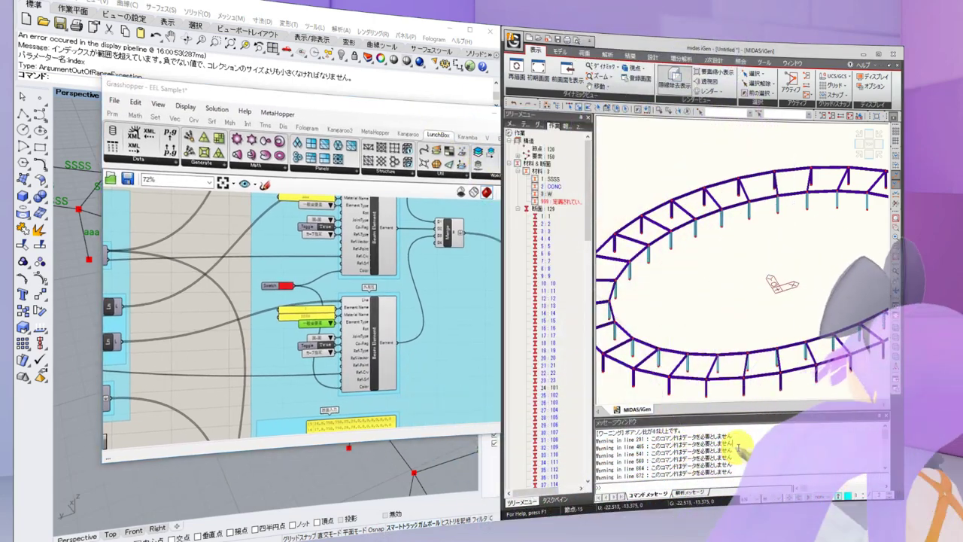
{"action": "scroll", "coordinate": [738, 449], "scroll_direction": "down", "scroll_amount": 3}
{"action": "scroll", "coordinate": [738, 449], "scroll_direction": "up", "scroll_amount": 6}
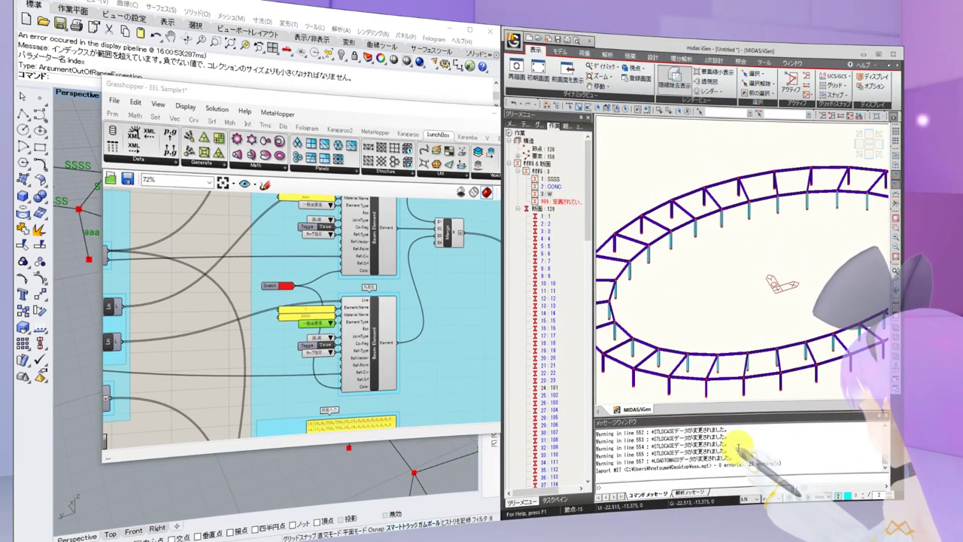
{"action": "scroll", "coordinate": [741, 447], "scroll_direction": "up", "scroll_amount": 1}
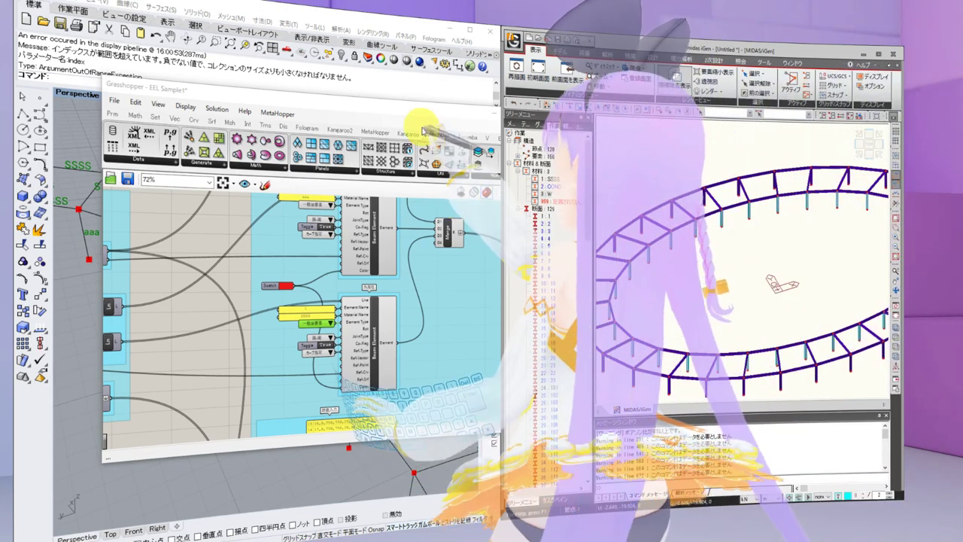
{"action": "left_click_drag", "start_coordinate": [413, 115], "coordinate": [398, 101]}
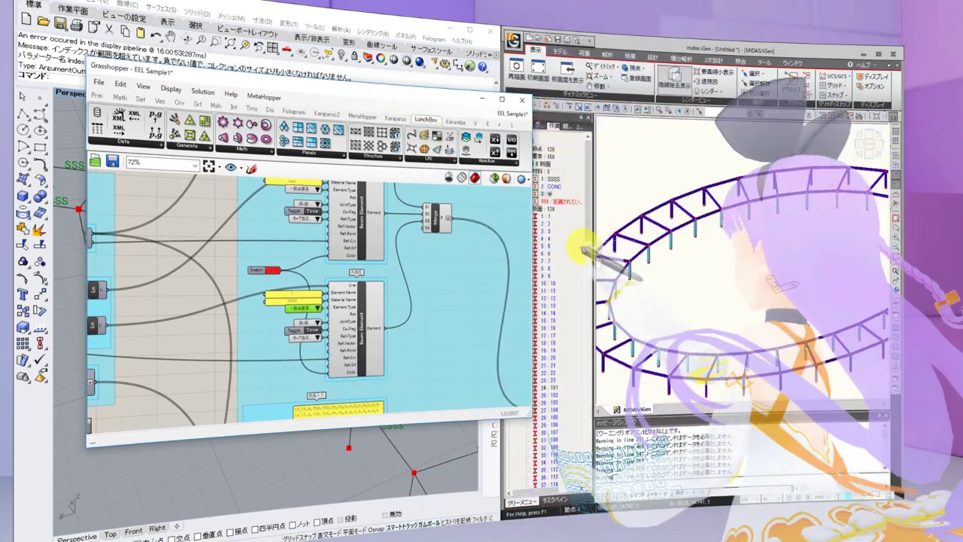
View the properties of section 1 from the works tree and close them without changes
{"action": "left_click", "coordinate": [549, 261]}
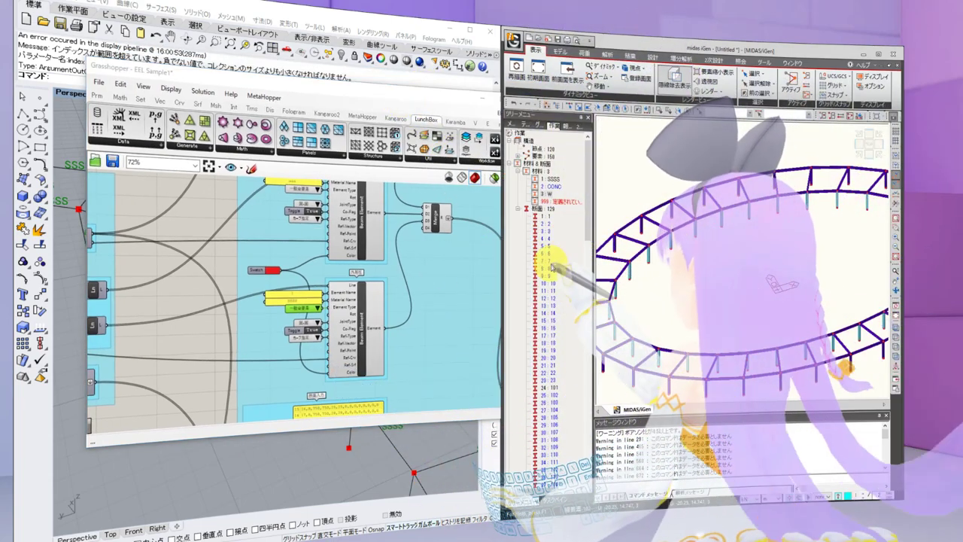
{"action": "right_click", "coordinate": [551, 217]}
{"action": "left_click", "coordinate": [577, 339]}
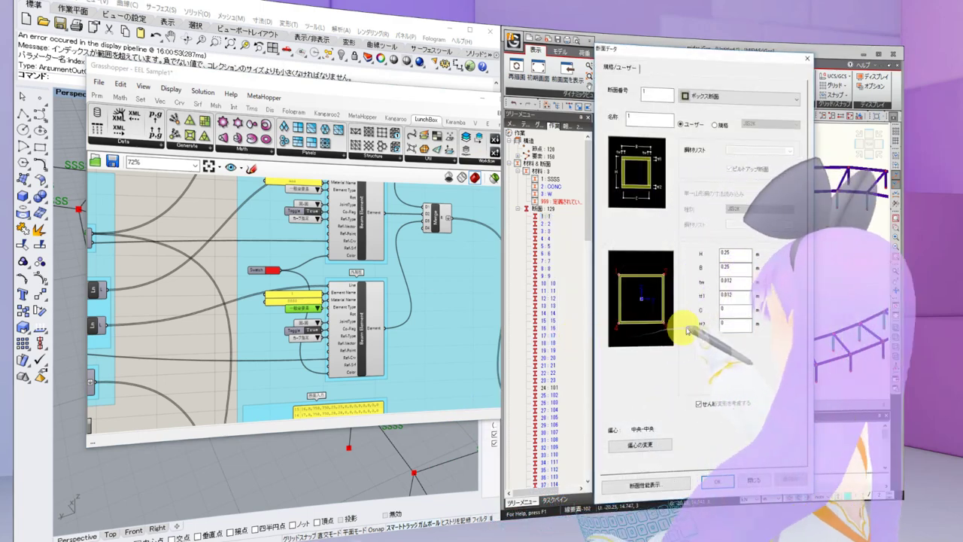
{"action": "left_click", "coordinate": [807, 57]}
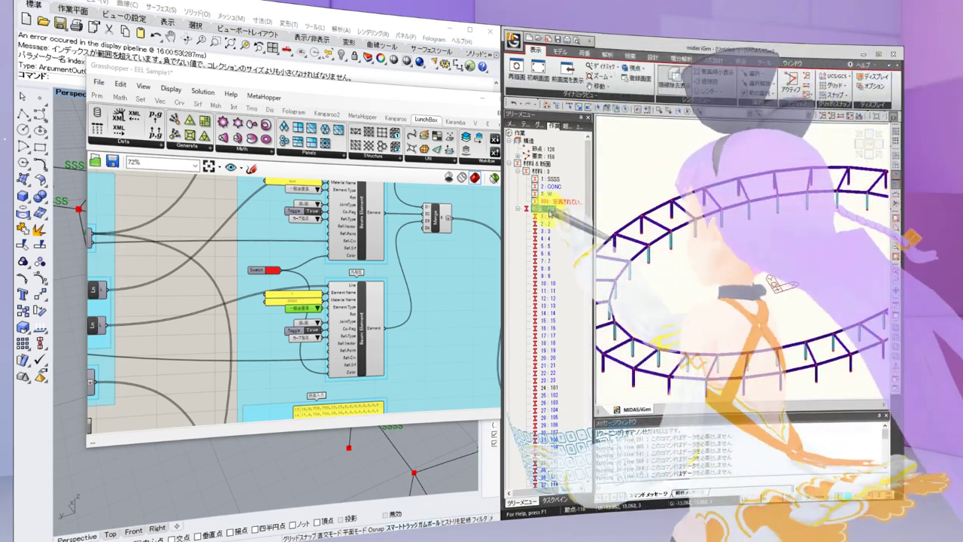
Open the table of all sections in midas iGen and look through to its last H sections
{"action": "right_click", "coordinate": [547, 210]}
{"action": "left_click", "coordinate": [588, 239]}
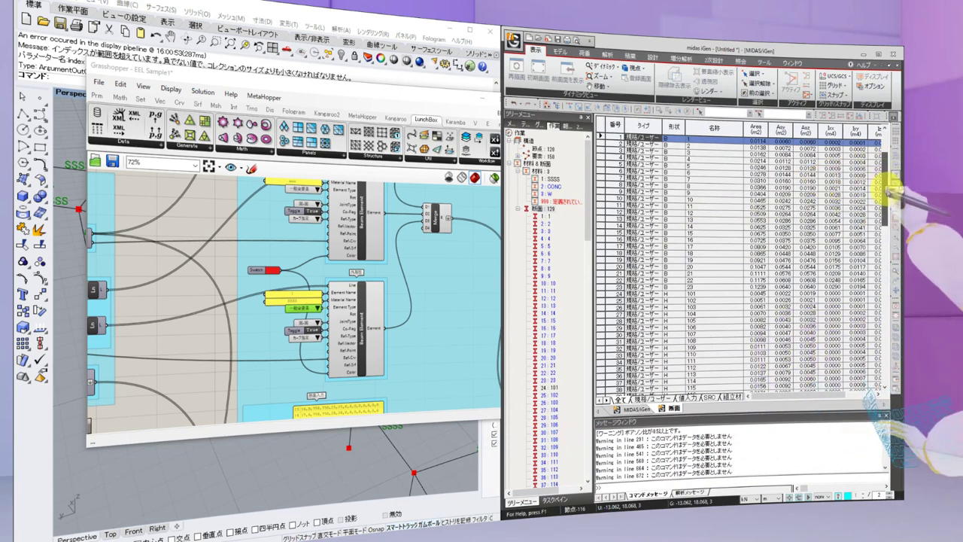
{"action": "left_click_drag", "start_coordinate": [887, 191], "coordinate": [892, 331]}
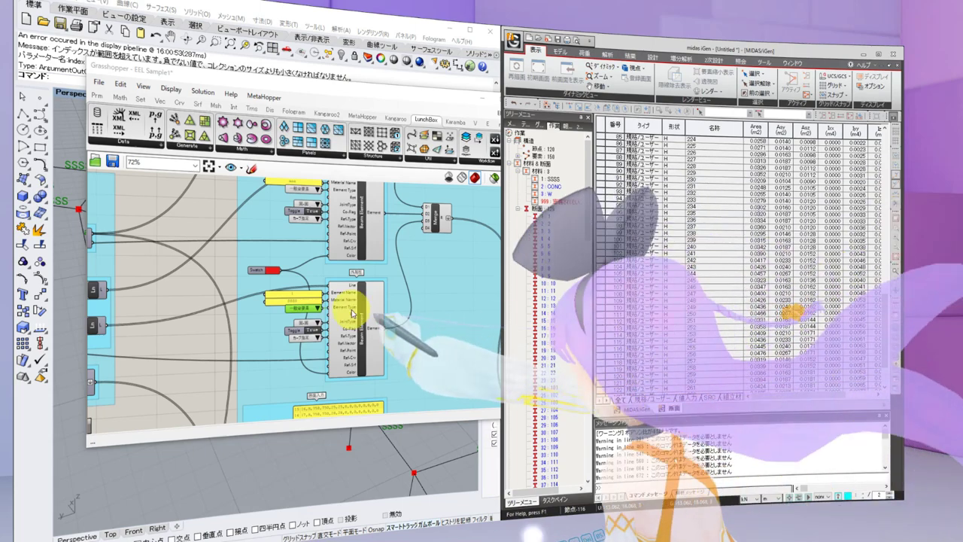
Enlarge the Grasshopper window and examine the last entries of the SectionColumnList section input data
{"action": "left_click_drag", "start_coordinate": [388, 94], "coordinate": [357, 65]}
{"action": "left_click_drag", "start_coordinate": [506, 388], "coordinate": [648, 476]}
{"action": "right_click_drag", "start_coordinate": [409, 348], "coordinate": [604, 316]}
{"action": "scroll", "coordinate": [438, 359], "scroll_direction": "down", "scroll_amount": 3}
{"action": "right_click_drag", "start_coordinate": [181, 296], "coordinate": [323, 367]}
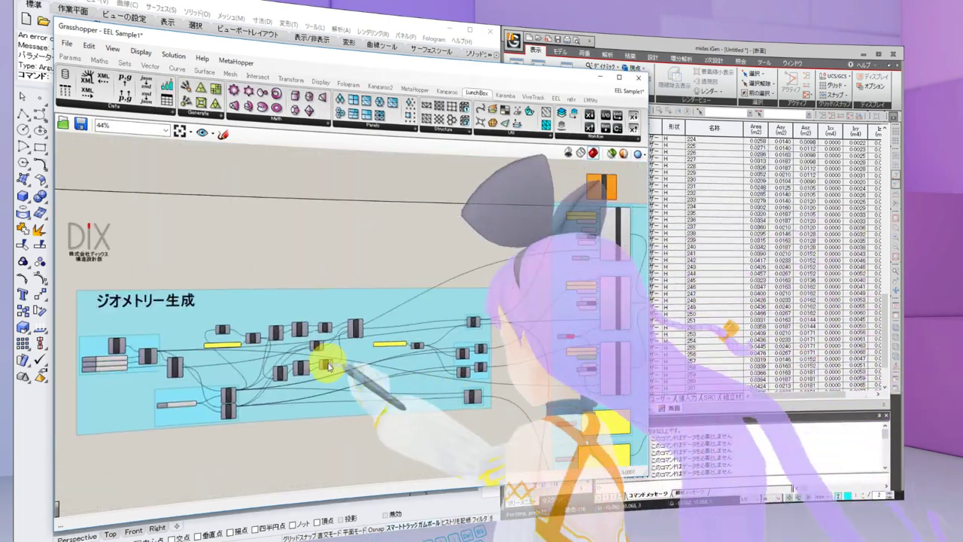
{"action": "right_click_drag", "start_coordinate": [524, 376], "coordinate": [327, 282]}
{"action": "scroll", "coordinate": [403, 333], "scroll_direction": "up", "scroll_amount": 6}
{"action": "right_click_drag", "start_coordinate": [412, 359], "coordinate": [352, 277]}
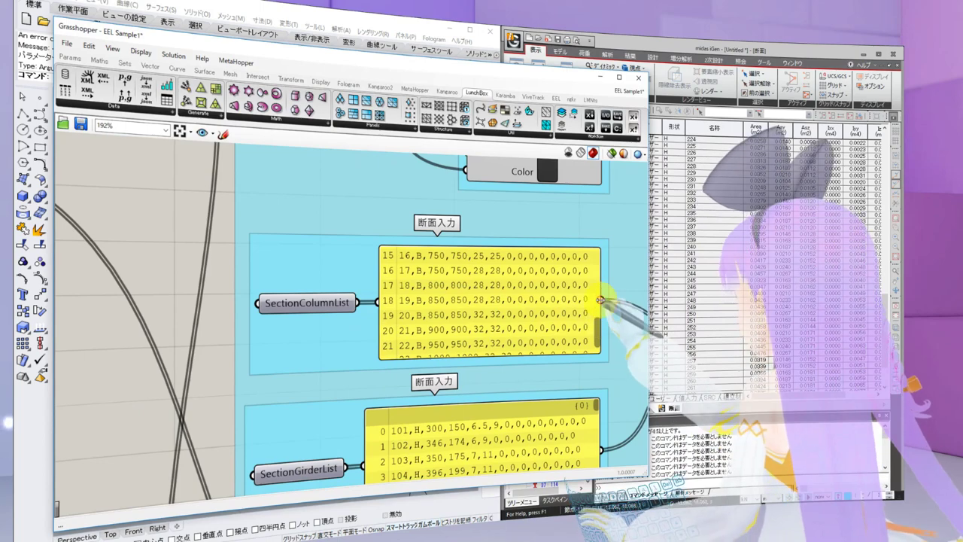
{"action": "mouse_move", "coordinate": [599, 329]}
{"action": "left_mouse_down"}
{"action": "mouse_move", "coordinate": [602, 263]}
{"action": "mouse_move", "coordinate": [599, 331]}
{"action": "left_mouse_up"}
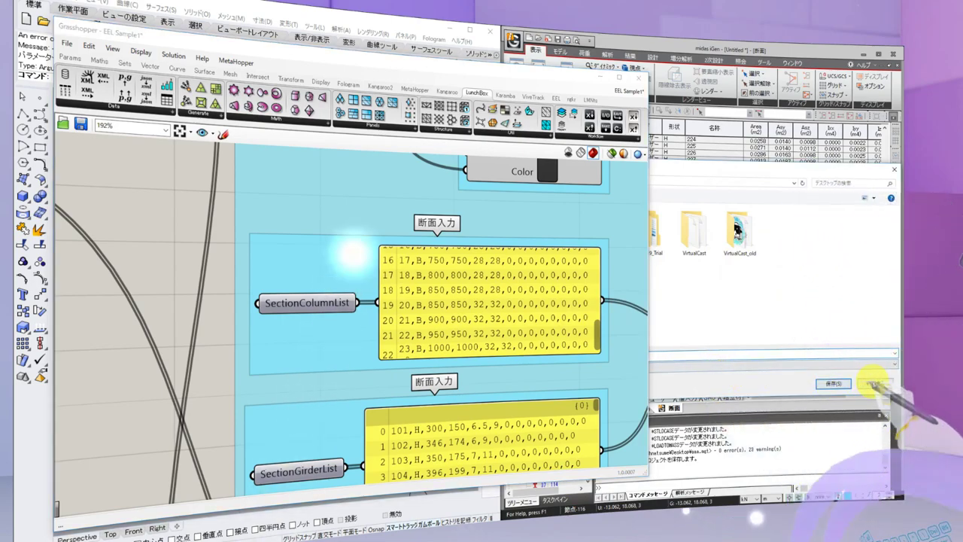
Cancel the save dialog and examine how Grasshopper's section, material, boundary and load inputs are wired
{"action": "left_click", "coordinate": [874, 383]}
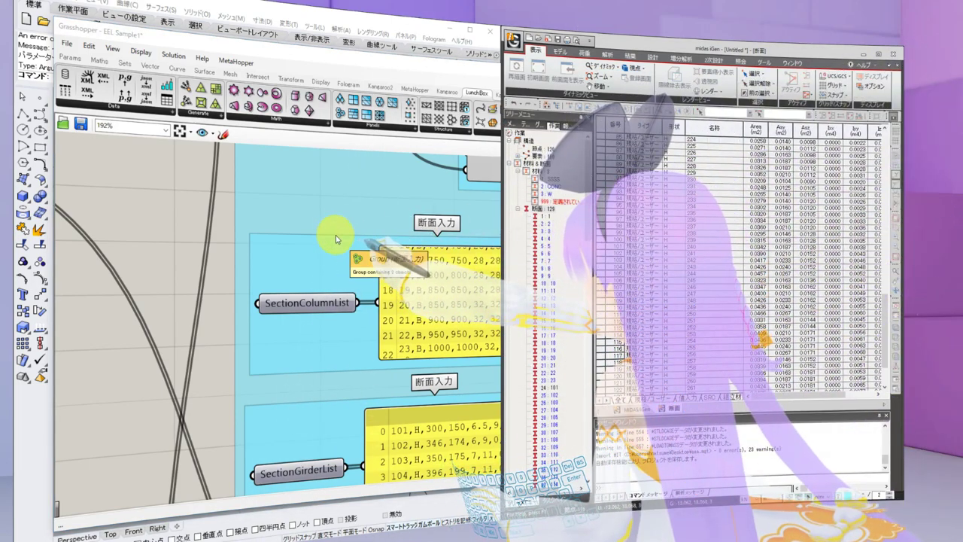
{"action": "right_click_drag", "start_coordinate": [336, 235], "coordinate": [298, 200]}
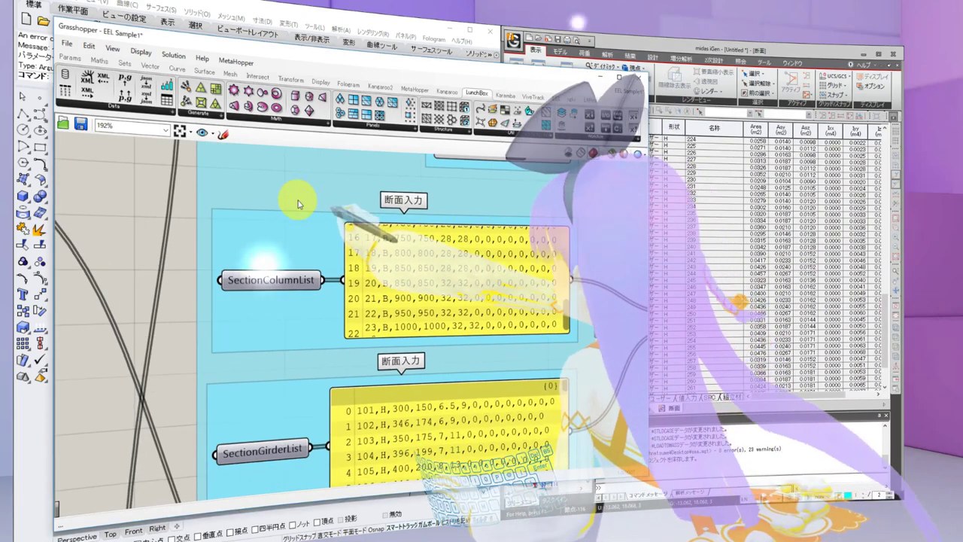
{"action": "scroll", "coordinate": [298, 200], "scroll_direction": "down", "scroll_amount": 3}
{"action": "right_click_drag", "start_coordinate": [512, 311], "coordinate": [473, 301]}
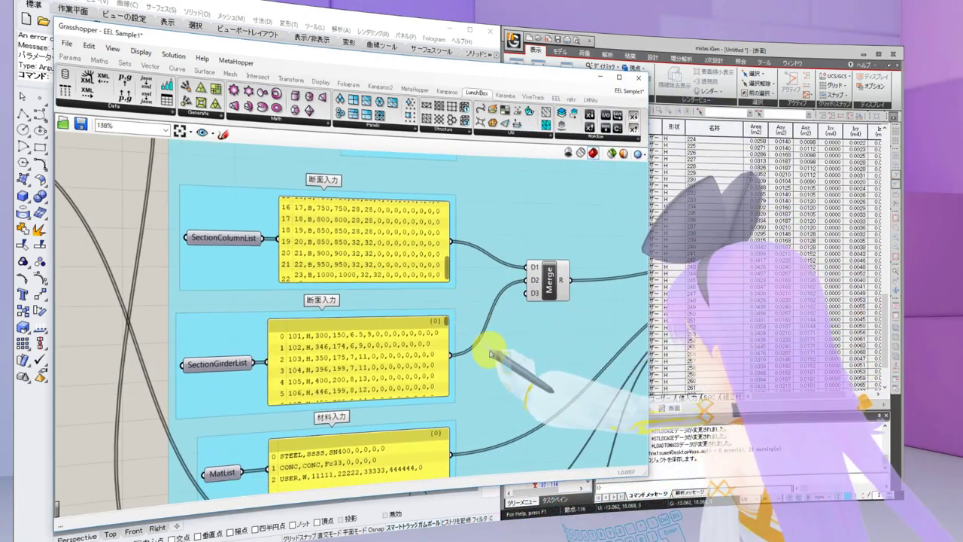
{"action": "right_click_drag", "start_coordinate": [516, 276], "coordinate": [522, 241]}
{"action": "scroll", "coordinate": [516, 340], "scroll_direction": "down", "scroll_amount": 4}
{"action": "right_click_drag", "start_coordinate": [516, 339], "coordinate": [490, 293]}
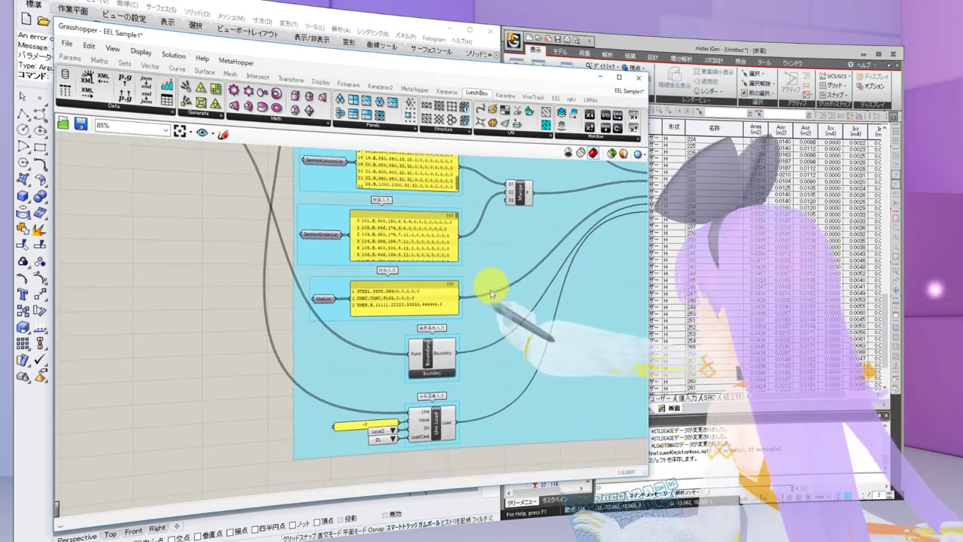
Inspect the Boundary component's restraint options and move the Grasshopper window off the Rhino viewport
{"action": "scroll", "coordinate": [435, 371], "scroll_direction": "up", "scroll_amount": 6}
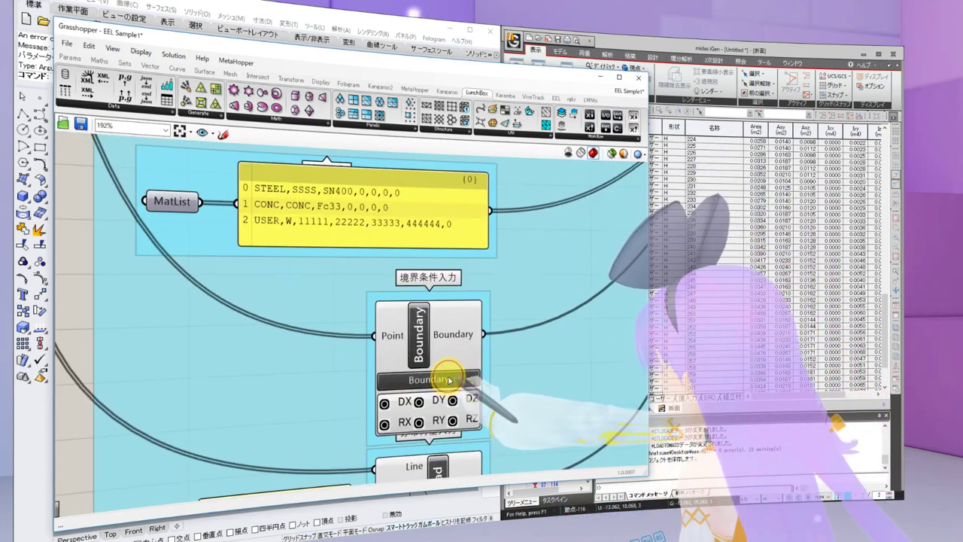
{"action": "scroll", "coordinate": [449, 380], "scroll_direction": "down", "scroll_amount": 4}
{"action": "left_click_drag", "start_coordinate": [477, 67], "coordinate": [748, 86]}
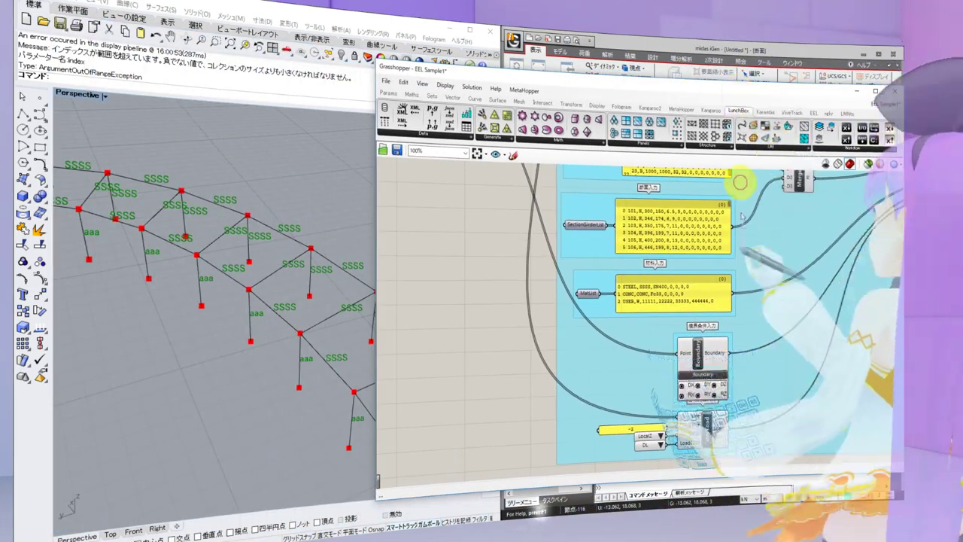
Turn on the Support display of the Assemble component while leaving Render off
{"action": "right_click_drag", "start_coordinate": [743, 319], "coordinate": [522, 370]}
{"action": "right_click_drag", "start_coordinate": [724, 350], "coordinate": [647, 340]}
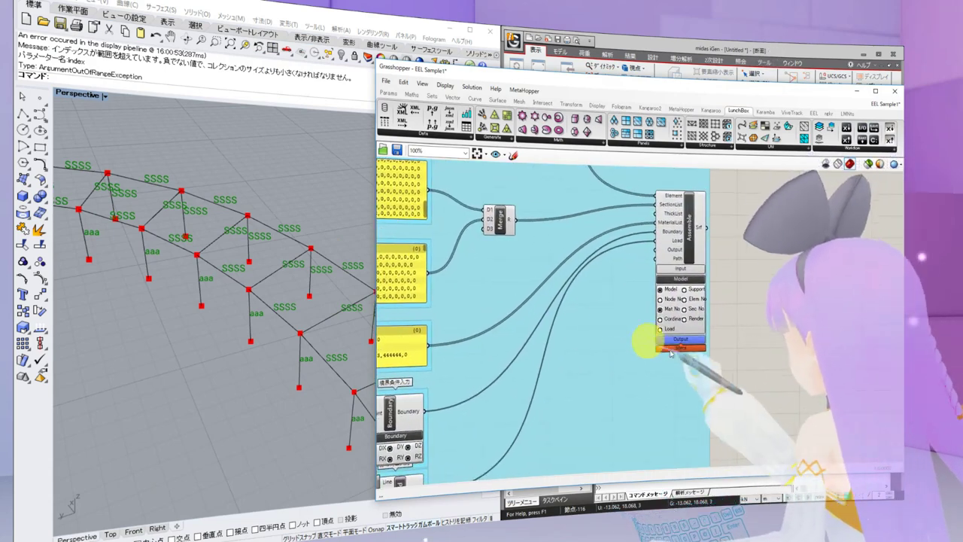
{"action": "scroll", "coordinate": [682, 351], "scroll_direction": "up", "scroll_amount": 2}
{"action": "left_click", "coordinate": [684, 307]}
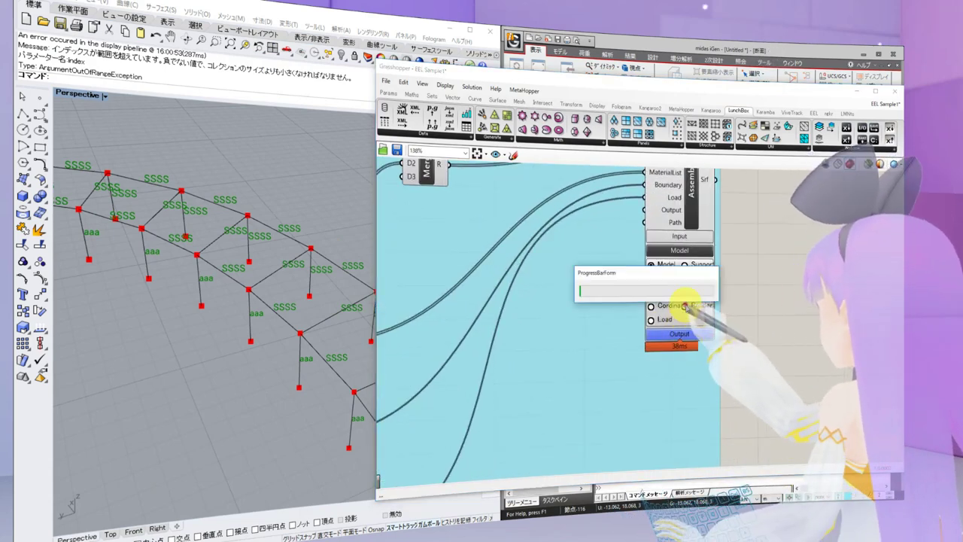
{"action": "left_click", "coordinate": [685, 306]}
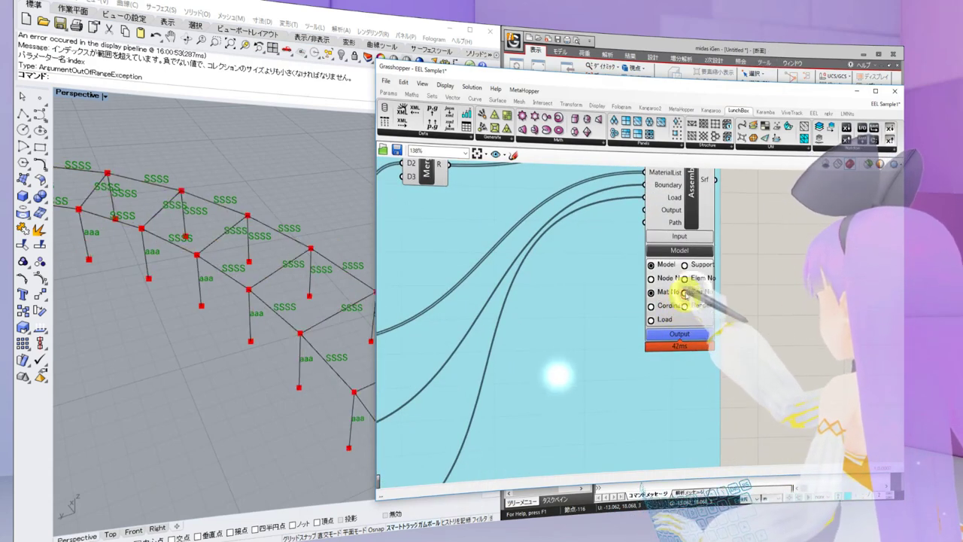
{"action": "left_click", "coordinate": [685, 266]}
Clear all six restraint options (DX, DY, DZ, RX, RY, RZ) on the Boundary component
{"action": "scroll", "coordinate": [548, 326], "scroll_direction": "down", "scroll_amount": 4}
{"action": "right_click_drag", "start_coordinate": [542, 342], "coordinate": [666, 339]}
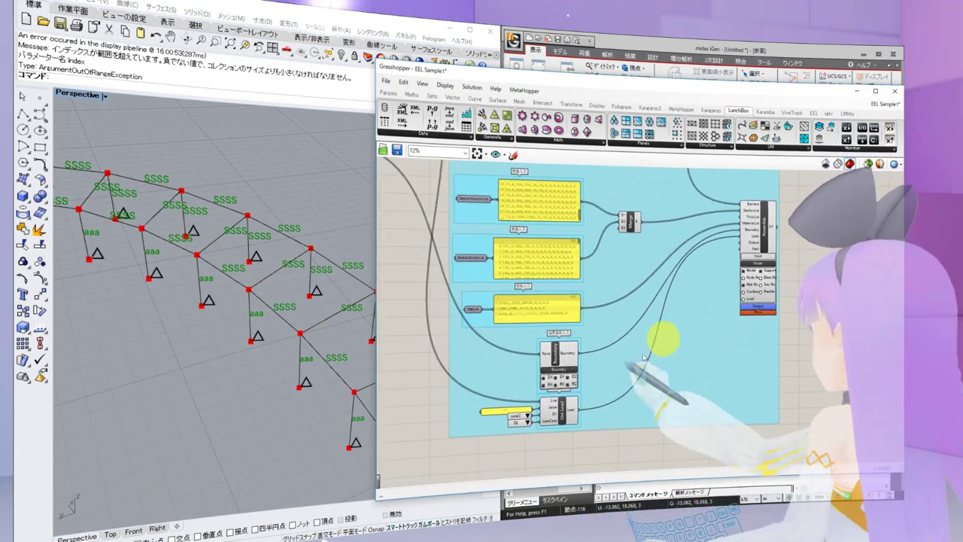
{"action": "scroll", "coordinate": [543, 373], "scroll_direction": "up", "scroll_amount": 3}
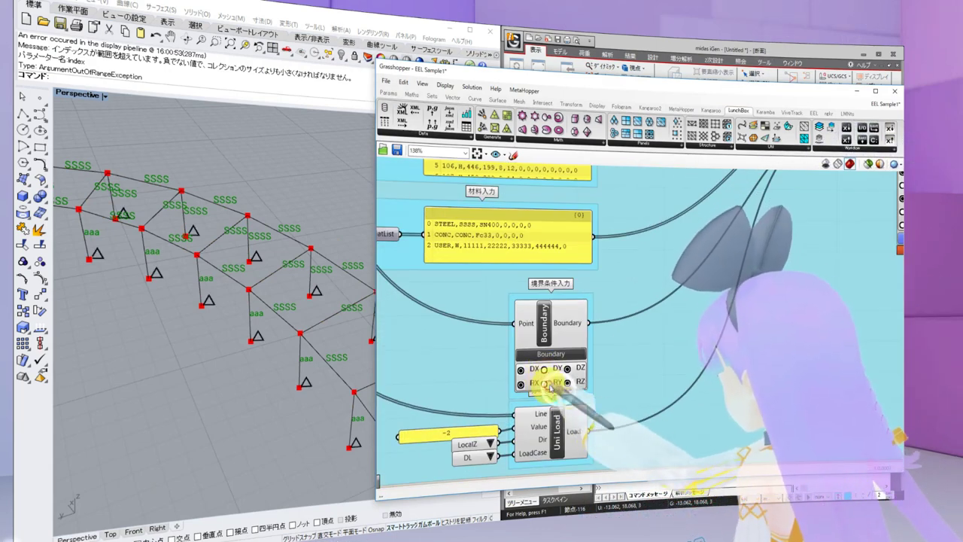
{"action": "left_click", "coordinate": [570, 369]}
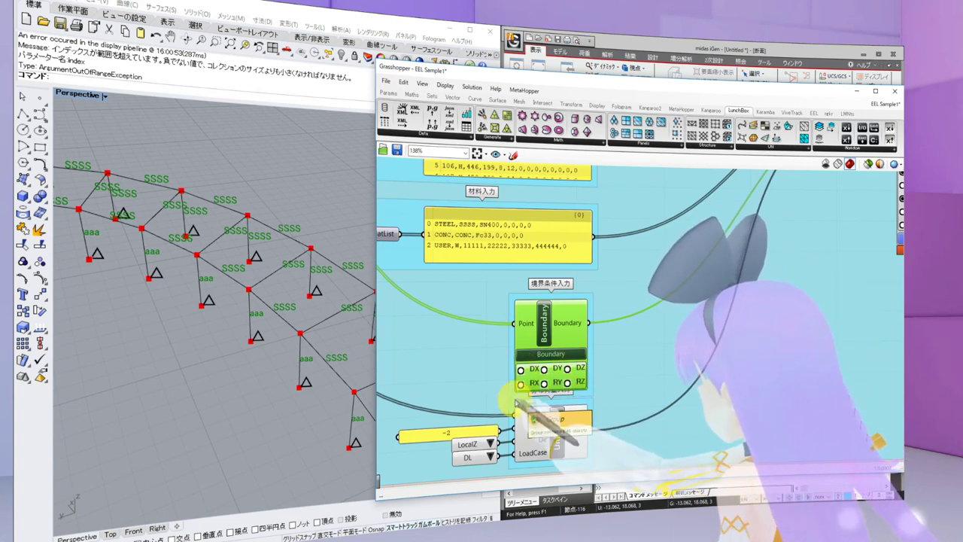
{"action": "scroll", "coordinate": [634, 352], "scroll_direction": "down", "scroll_amount": 3}
{"action": "right_click_drag", "start_coordinate": [784, 313], "coordinate": [698, 361]}
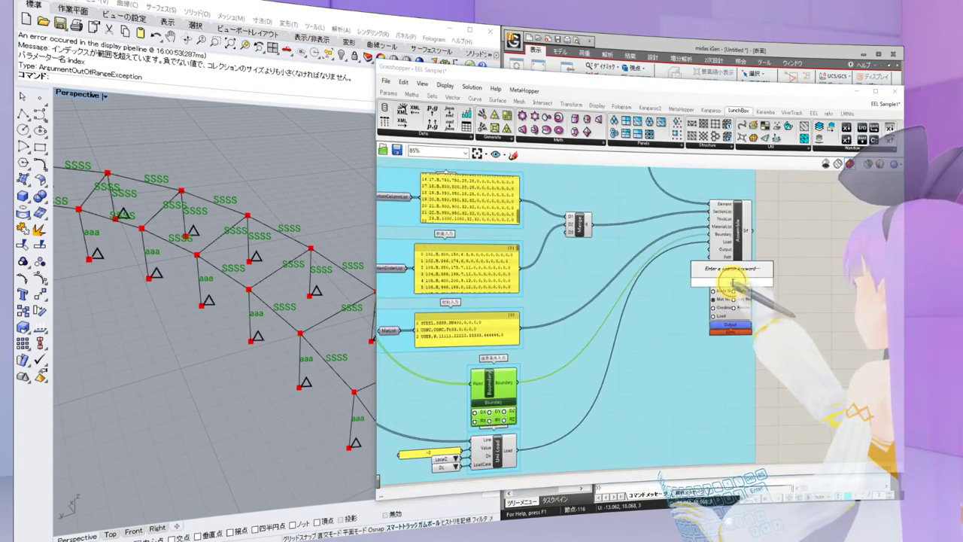
{"action": "left_click", "coordinate": [737, 291]}
{"action": "double_click", "coordinate": [734, 283]}
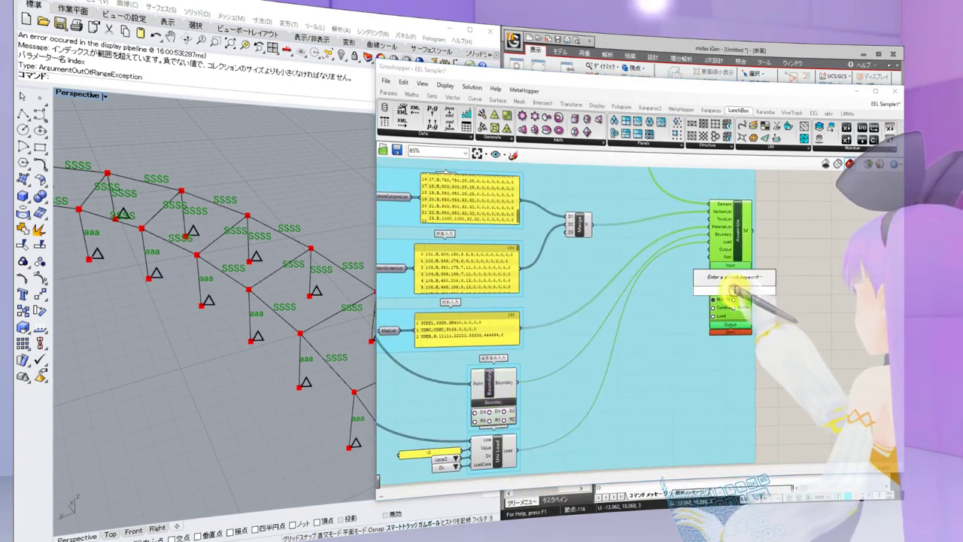
{"action": "left_click", "coordinate": [774, 300]}
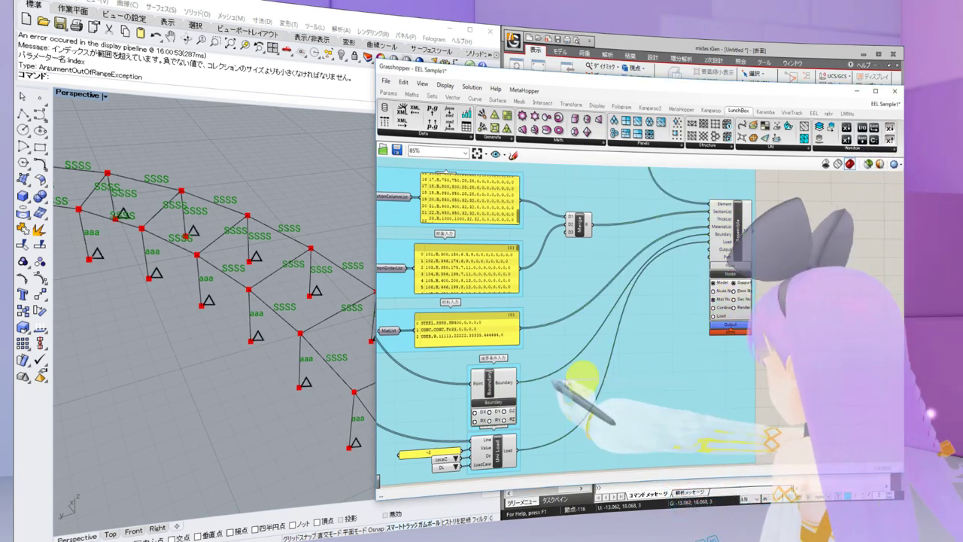
Nudge the Boundary component and trace its wiring from the support-point Merge component through to the Assemble component
{"action": "mouse_move", "coordinate": [491, 387]}
{"action": "left_mouse_down"}
{"action": "mouse_move", "coordinate": [528, 369]}
{"action": "mouse_move", "coordinate": [477, 376]}
{"action": "left_mouse_up"}
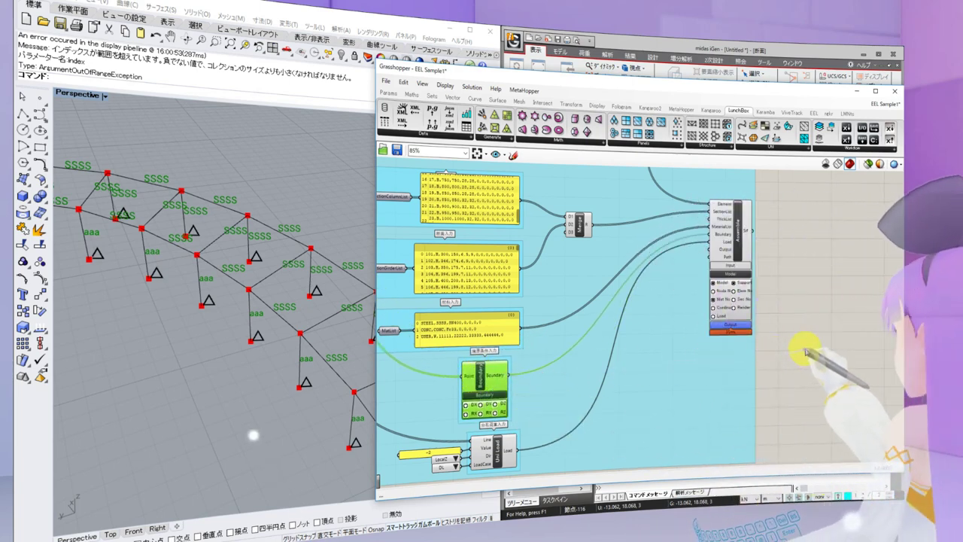
{"action": "scroll", "coordinate": [783, 343], "scroll_direction": "down", "scroll_amount": 5}
{"action": "right_click_drag", "start_coordinate": [613, 342], "coordinate": [705, 367]}
{"action": "scroll", "coordinate": [698, 367], "scroll_direction": "up", "scroll_amount": 5}
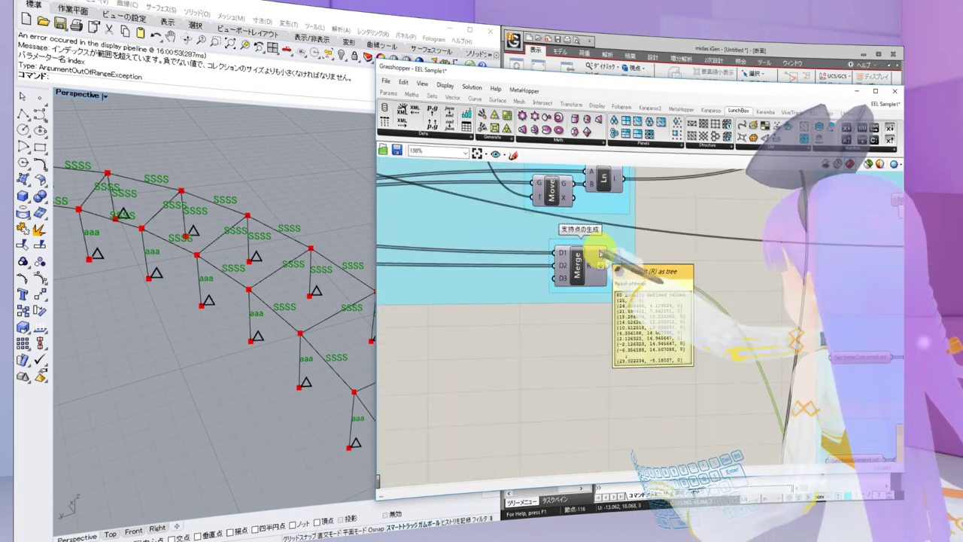
{"action": "scroll", "coordinate": [700, 277], "scroll_direction": "down", "scroll_amount": 3}
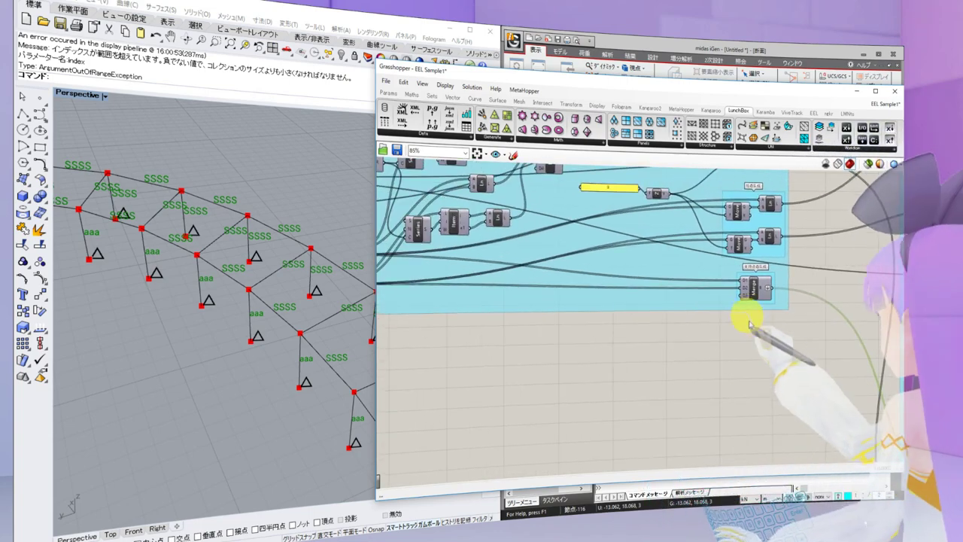
{"action": "right_click_drag", "start_coordinate": [635, 275], "coordinate": [466, 260]}
{"action": "scroll", "coordinate": [677, 364], "scroll_direction": "up", "scroll_amount": 5}
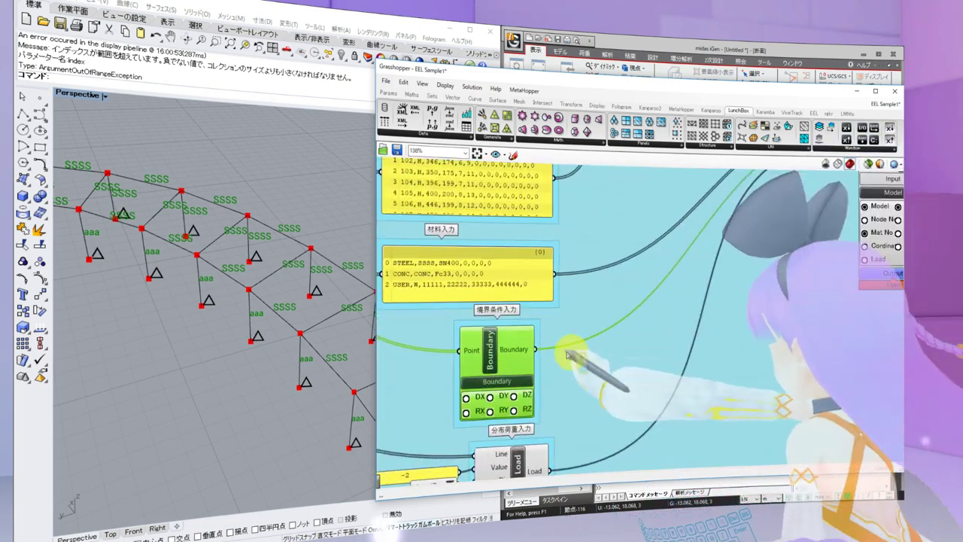
{"action": "right_click_drag", "start_coordinate": [544, 349], "coordinate": [434, 426]}
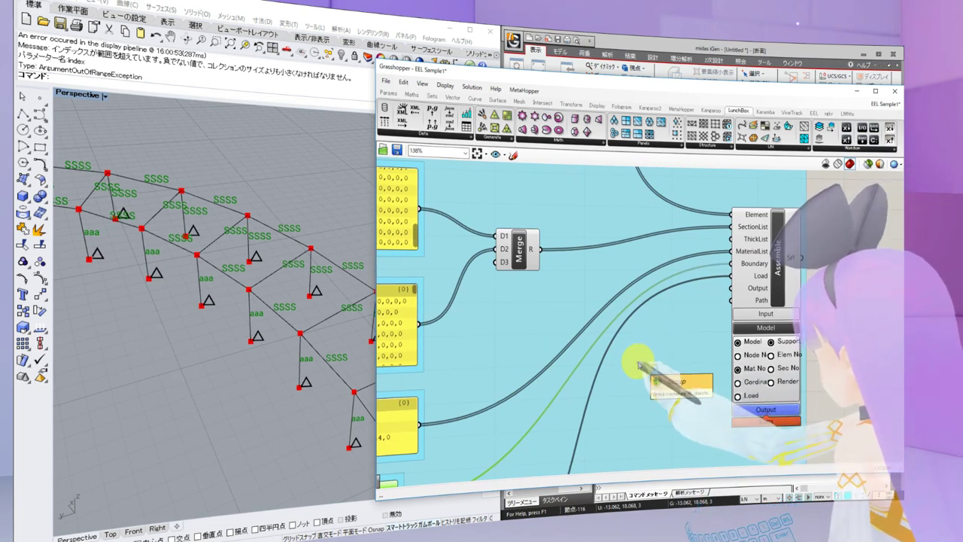
Inspect the load case choices available for the Uni Load component and leave DL selected
{"action": "right_click_drag", "start_coordinate": [613, 378], "coordinate": [685, 303]}
{"action": "scroll", "coordinate": [682, 308], "scroll_direction": "down", "scroll_amount": 3}
{"action": "right_click_drag", "start_coordinate": [601, 371], "coordinate": [648, 332]}
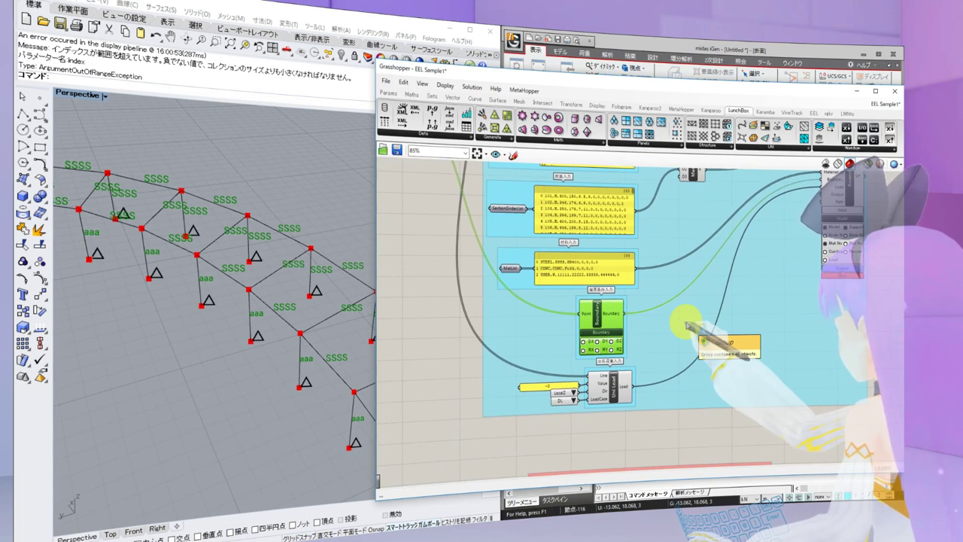
{"action": "scroll", "coordinate": [666, 365], "scroll_direction": "up", "scroll_amount": 6}
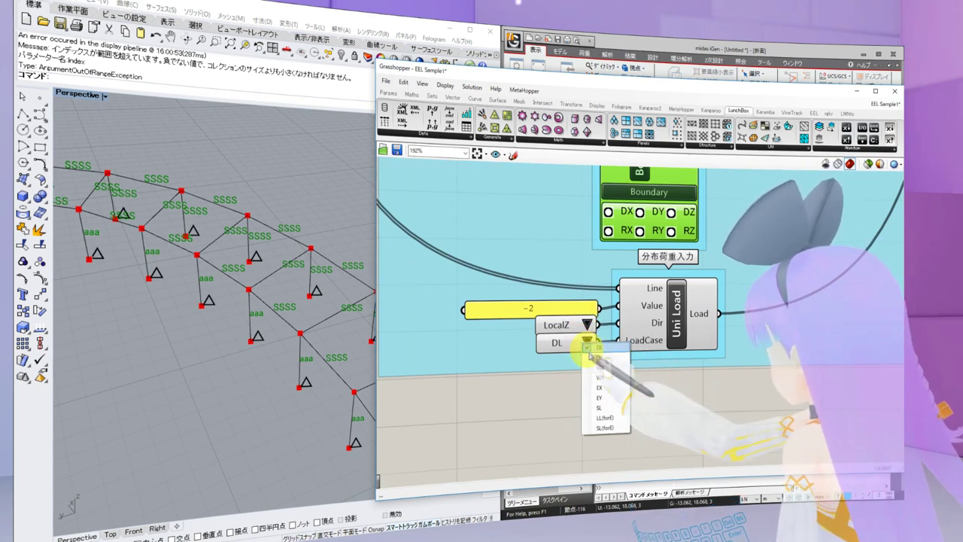
{"action": "left_click", "coordinate": [570, 383]}
{"action": "scroll", "coordinate": [696, 327], "scroll_direction": "down", "scroll_amount": 6}
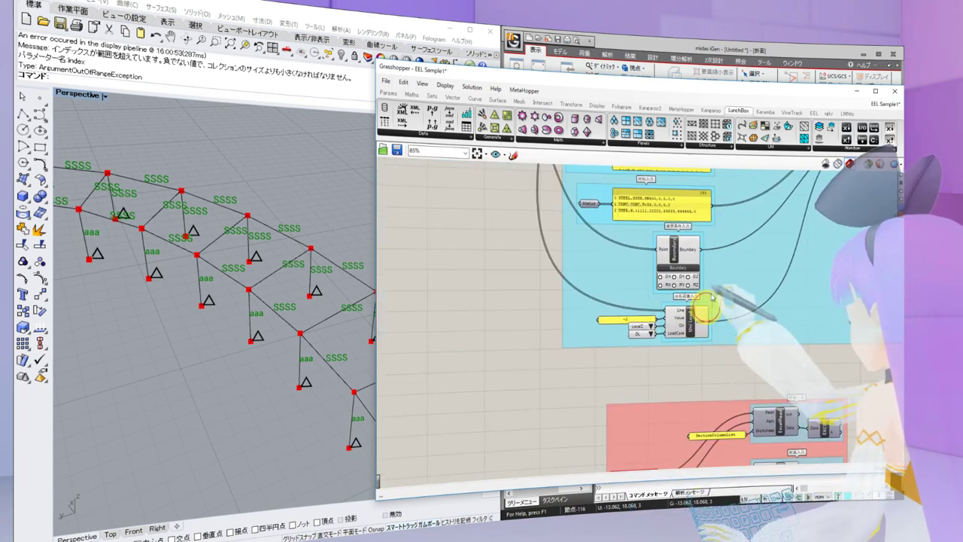
Examine the Beam Element components in the EEL group and the Ref-Vector input of the uppermost one
{"action": "mouse_move", "coordinate": [709, 280]}
{"action": "right_mouse_down"}
{"action": "mouse_move", "coordinate": [705, 354]}
{"action": "mouse_move", "coordinate": [701, 255]}
{"action": "mouse_move", "coordinate": [703, 387]}
{"action": "mouse_move", "coordinate": [699, 333]}
{"action": "right_mouse_up"}
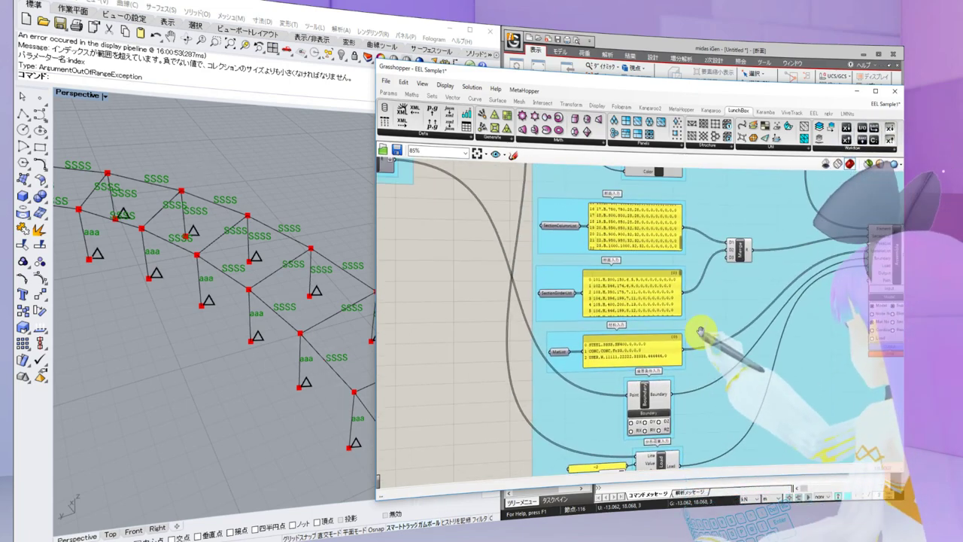
{"action": "right_click_drag", "start_coordinate": [705, 263], "coordinate": [706, 392]}
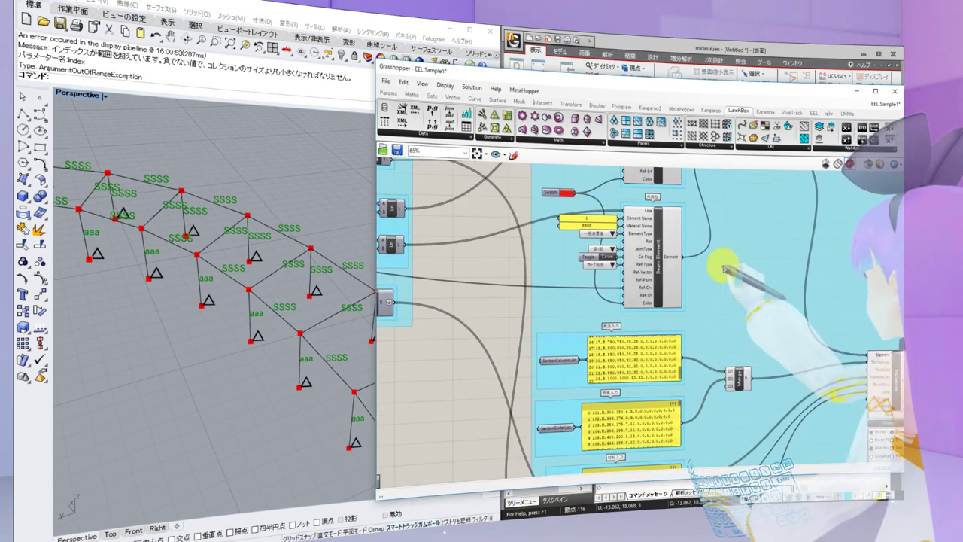
{"action": "mouse_move", "coordinate": [723, 193]}
{"action": "right_mouse_down"}
{"action": "mouse_move", "coordinate": [741, 288]}
{"action": "mouse_move", "coordinate": [738, 354]}
{"action": "right_mouse_up"}
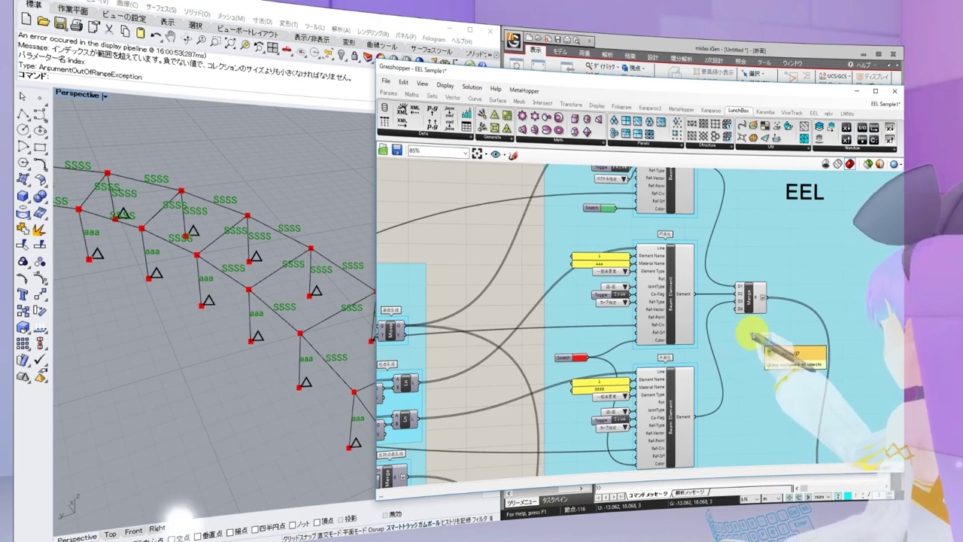
{"action": "right_click_drag", "start_coordinate": [767, 217], "coordinate": [619, 308]}
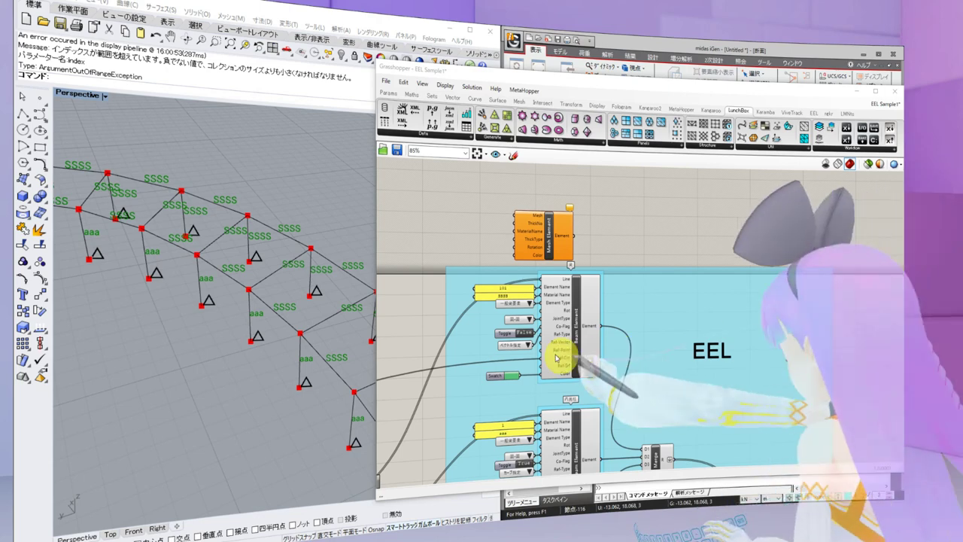
{"action": "mouse_move", "coordinate": [554, 341]}
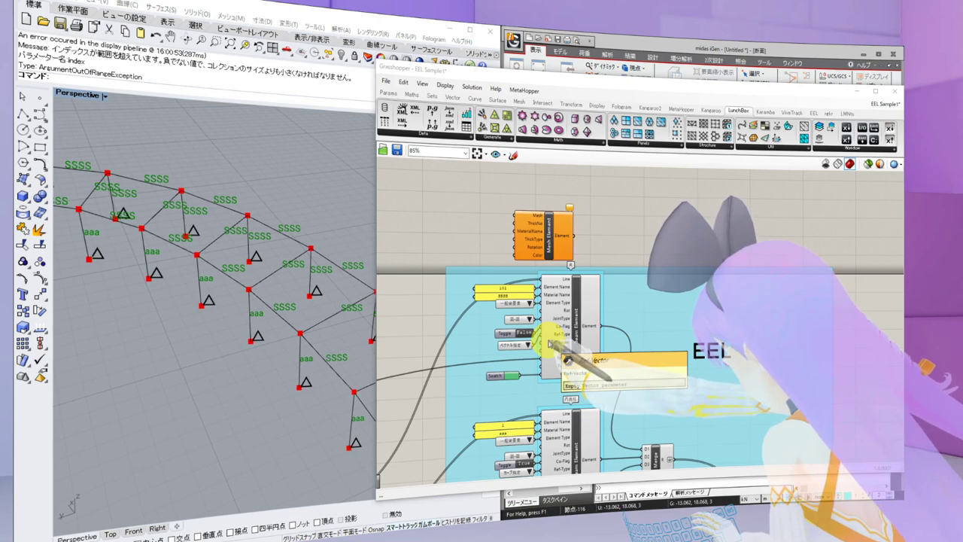
Add EEL's Section component to the empty canvas above the EEL group and inspect its Name, Type and Parameter inputs
{"action": "left_click", "coordinate": [814, 112]}
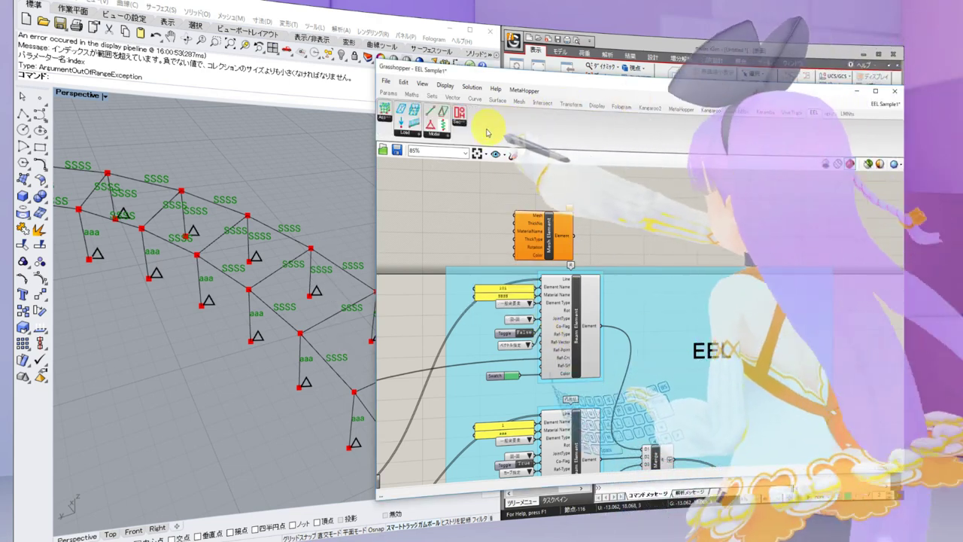
{"action": "left_click", "coordinate": [444, 133]}
{"action": "left_click", "coordinate": [462, 124]}
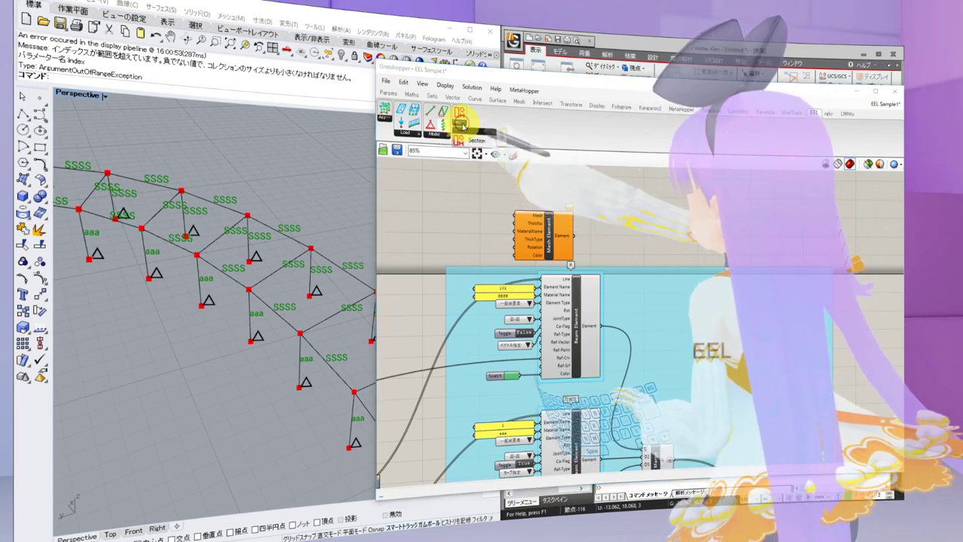
{"action": "left_click", "coordinate": [474, 147]}
{"action": "left_click", "coordinate": [715, 214]}
{"action": "right_click_drag", "start_coordinate": [776, 226], "coordinate": [709, 239]}
{"action": "scroll", "coordinate": [710, 237], "scroll_direction": "up", "scroll_amount": 5}
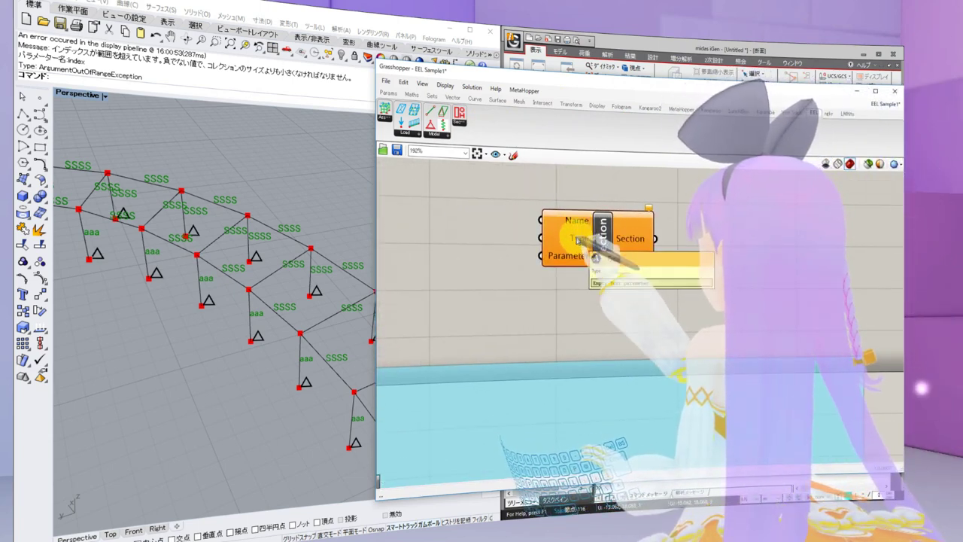
Look through EEL's available model and load components, such as Spring Element and Pressure Load
{"action": "left_click", "coordinate": [432, 133]}
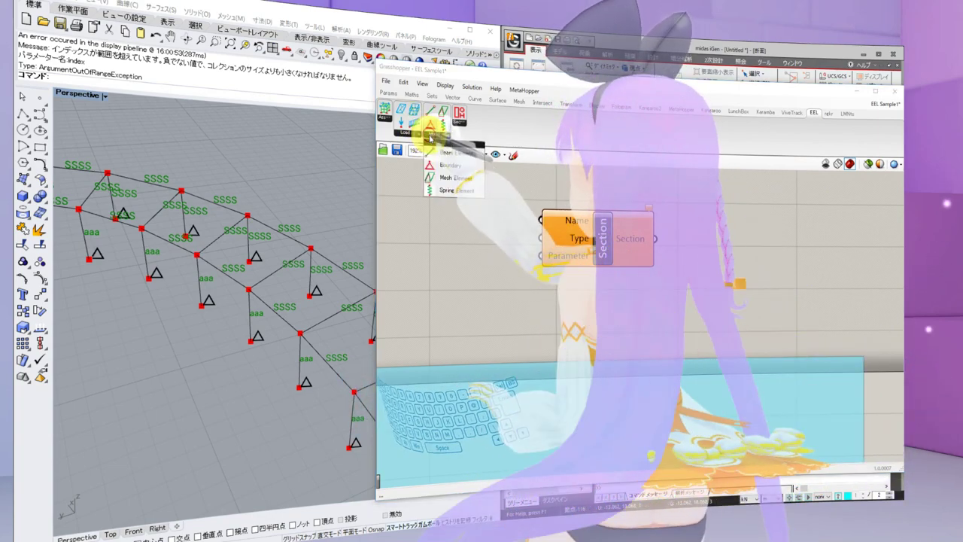
{"action": "left_click", "coordinate": [405, 132]}
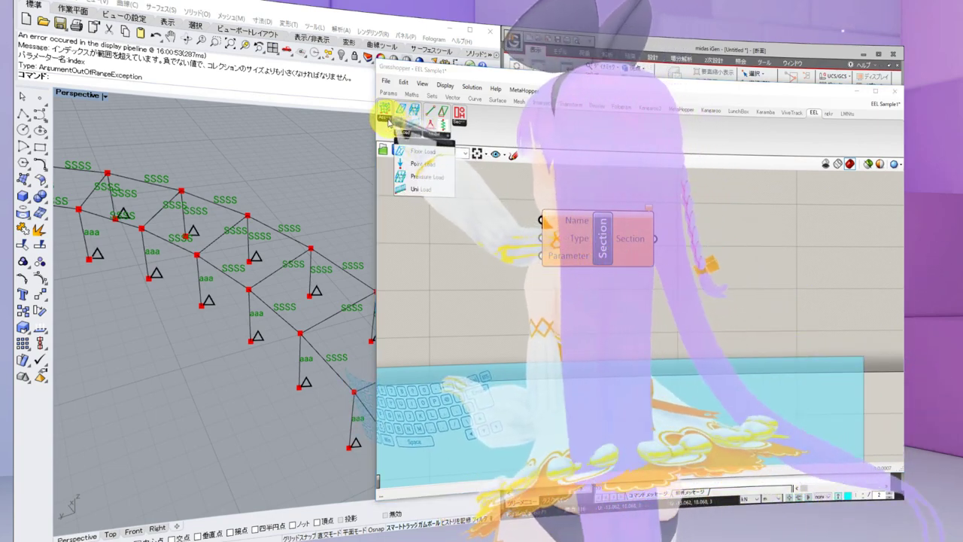
{"action": "left_click", "coordinate": [387, 120]}
Move the new Section component into the gap between the geometry group and the EEL group
{"action": "scroll", "coordinate": [439, 228], "scroll_direction": "down", "scroll_amount": 5}
{"action": "right_click_drag", "start_coordinate": [569, 275], "coordinate": [747, 271]}
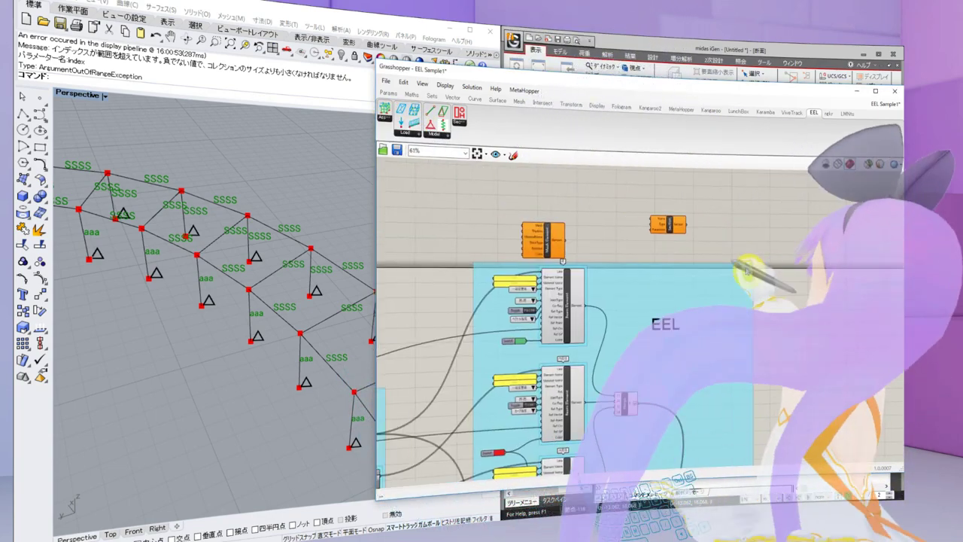
{"action": "left_click_drag", "start_coordinate": [668, 224], "coordinate": [654, 376]}
{"action": "right_click_drag", "start_coordinate": [747, 361], "coordinate": [816, 218]}
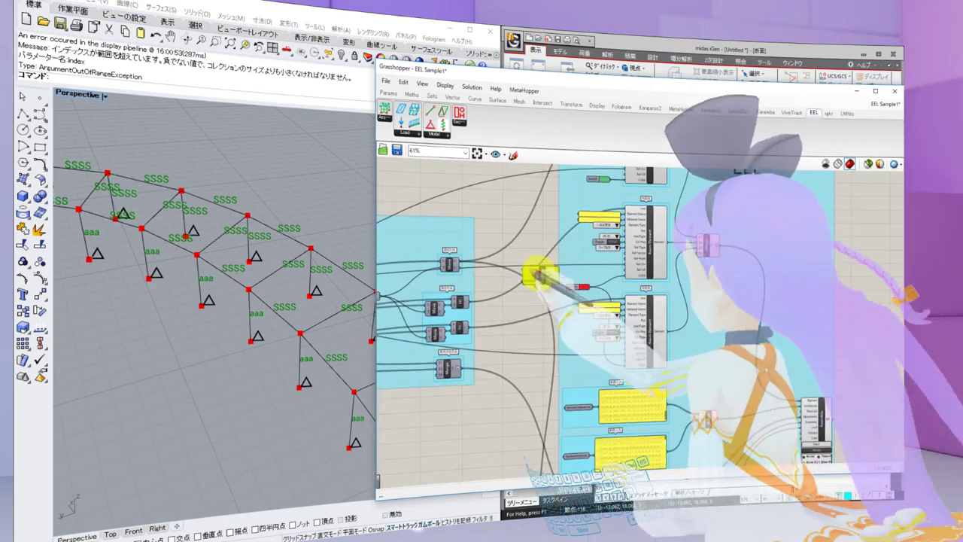
{"action": "left_click_drag", "start_coordinate": [536, 273], "coordinate": [505, 204]}
Examine the links between the geometry and EEL groups and the section data held in SectionColumnList
{"action": "right_click_drag", "start_coordinate": [580, 339], "coordinate": [565, 258]}
{"action": "scroll", "coordinate": [798, 333], "scroll_direction": "up", "scroll_amount": 3}
{"action": "scroll", "coordinate": [798, 333], "scroll_direction": "down", "scroll_amount": 4}
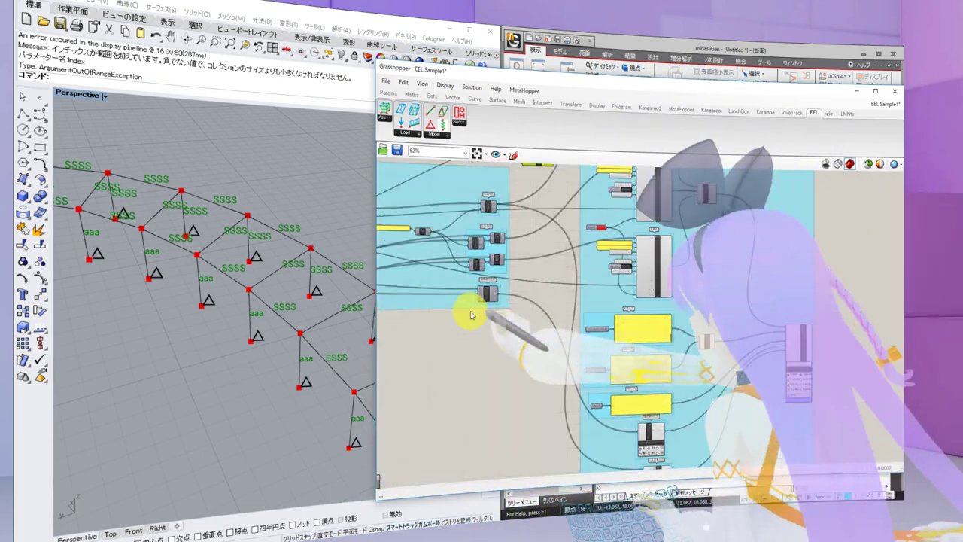
{"action": "scroll", "coordinate": [471, 315], "scroll_direction": "up", "scroll_amount": 3}
{"action": "scroll", "coordinate": [576, 330], "scroll_direction": "down", "scroll_amount": 4}
{"action": "mouse_move", "coordinate": [577, 335]}
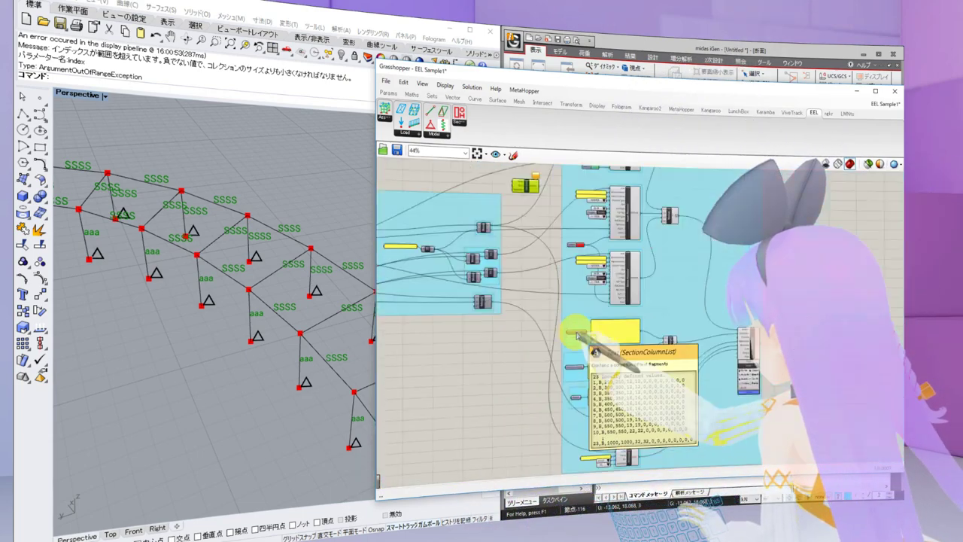
{"action": "scroll", "coordinate": [577, 335], "scroll_direction": "down", "scroll_amount": 3}
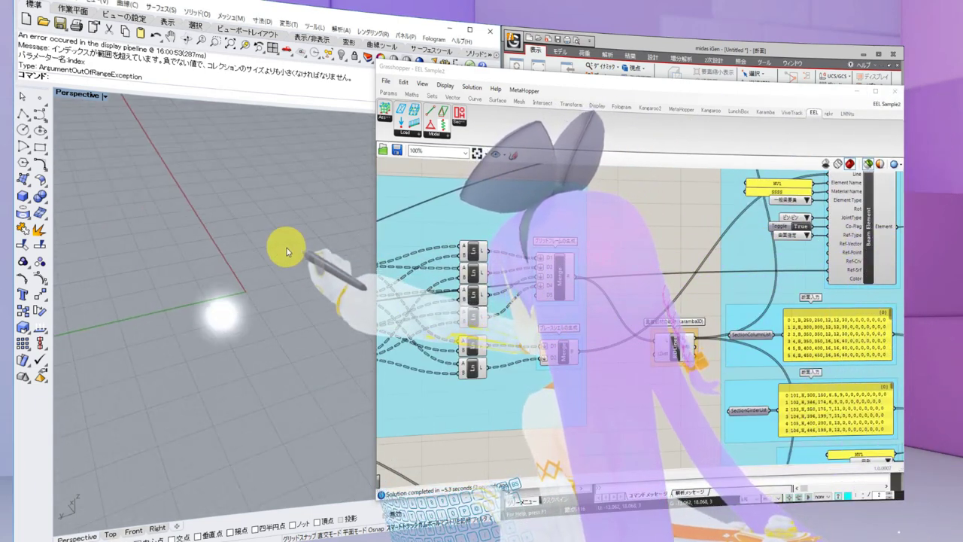
Adjust the Rhino perspective view and examine the overall layout of the EEL Sample2 definition
{"action": "scroll", "coordinate": [286, 250], "scroll_direction": "down", "scroll_amount": 5}
{"action": "right_click_drag", "start_coordinate": [283, 255], "coordinate": [335, 237]}
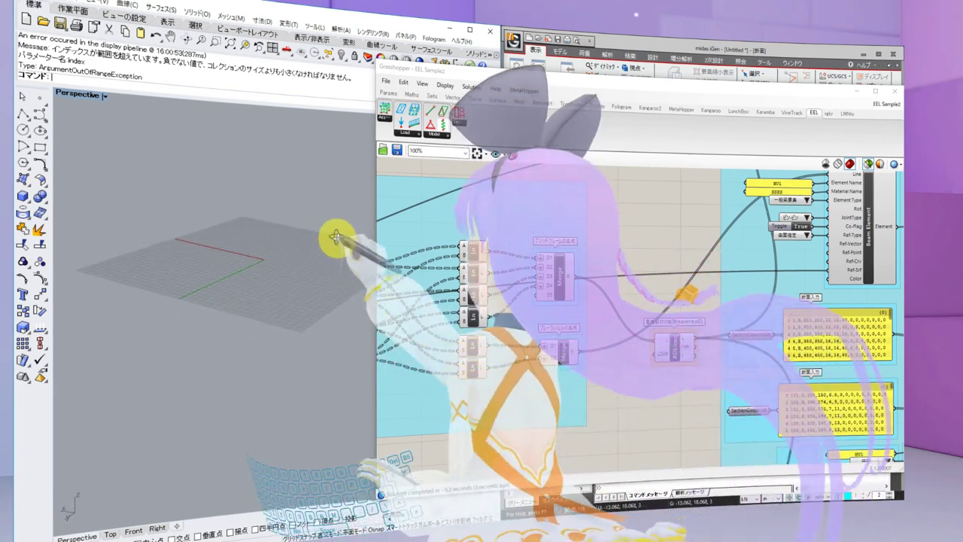
{"action": "key", "text": "ctrl+shift+e"}
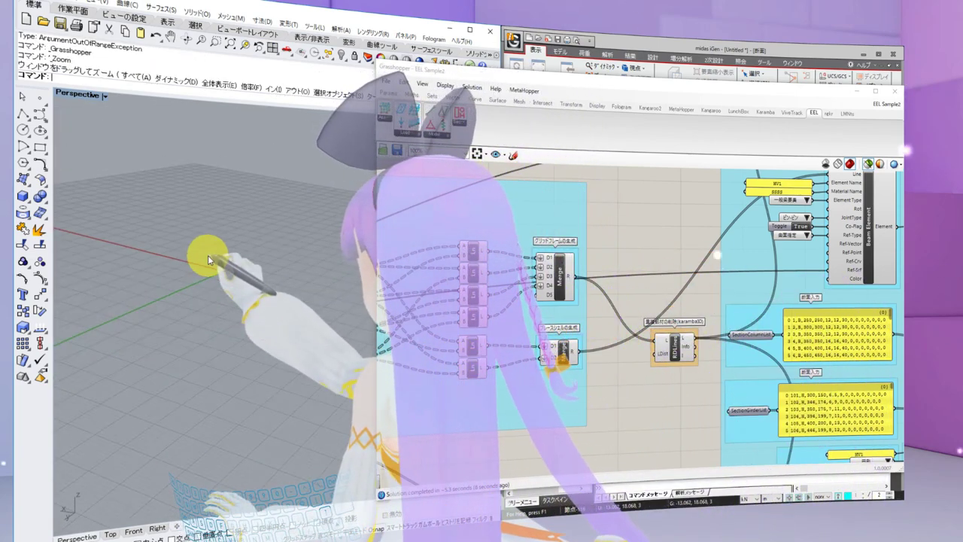
{"action": "scroll", "coordinate": [207, 255], "scroll_direction": "down", "scroll_amount": 5}
{"action": "scroll", "coordinate": [625, 223], "scroll_direction": "down", "scroll_amount": 3}
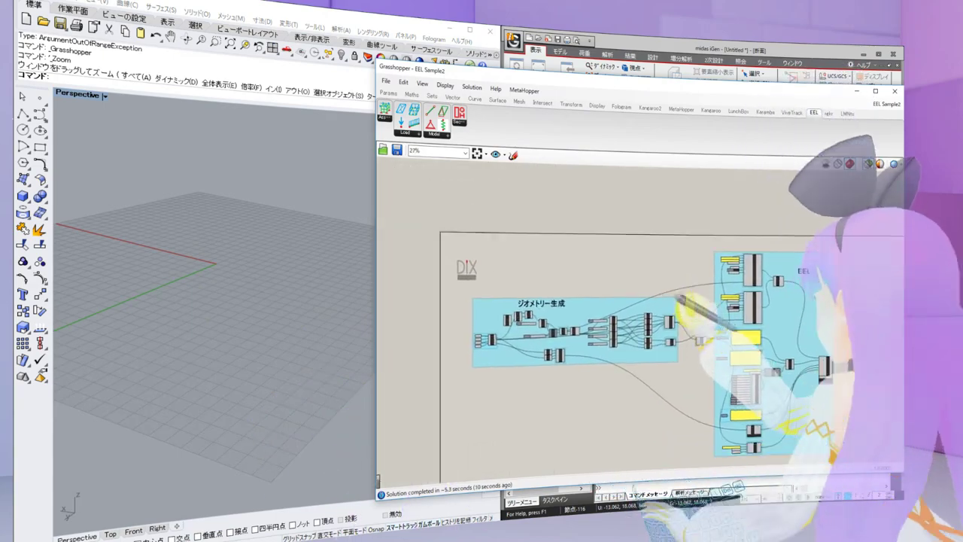
Select the EEL Assemble component and expand its Model display options to preview the assembled structure in Rhino
{"action": "scroll", "coordinate": [612, 308], "scroll_direction": "up", "scroll_amount": 6}
{"action": "right_click_drag", "start_coordinate": [602, 294], "coordinate": [580, 301]}
{"action": "scroll", "coordinate": [731, 342], "scroll_direction": "down", "scroll_amount": 2}
{"action": "scroll", "coordinate": [732, 345], "scroll_direction": "down", "scroll_amount": 1}
{"action": "right_click_drag", "start_coordinate": [827, 348], "coordinate": [537, 301]}
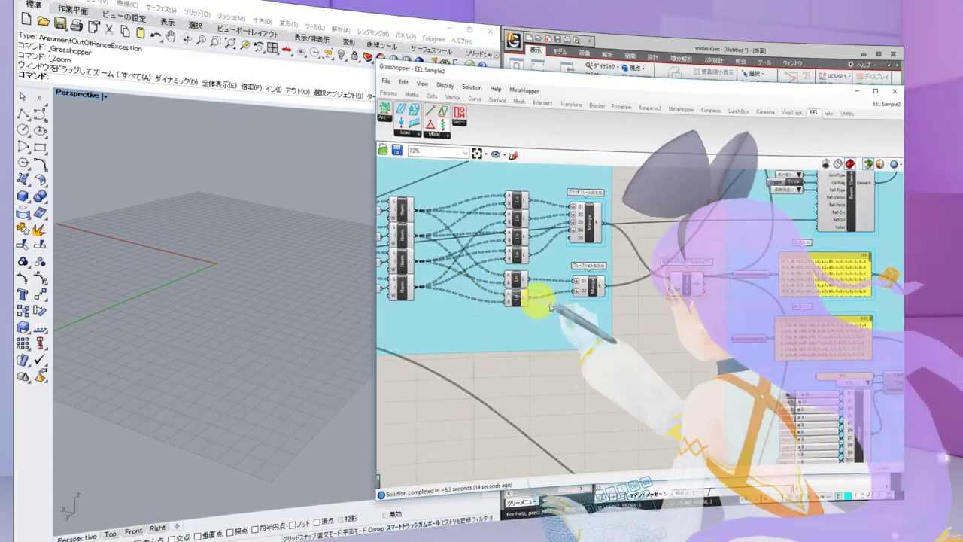
{"action": "right_click_drag", "start_coordinate": [722, 353], "coordinate": [511, 309]}
{"action": "scroll", "coordinate": [511, 309], "scroll_direction": "down", "scroll_amount": 2}
{"action": "scroll", "coordinate": [707, 382], "scroll_direction": "up", "scroll_amount": 2}
{"action": "right_click_drag", "start_coordinate": [827, 380], "coordinate": [681, 371]}
{"action": "scroll", "coordinate": [683, 369], "scroll_direction": "up", "scroll_amount": 1}
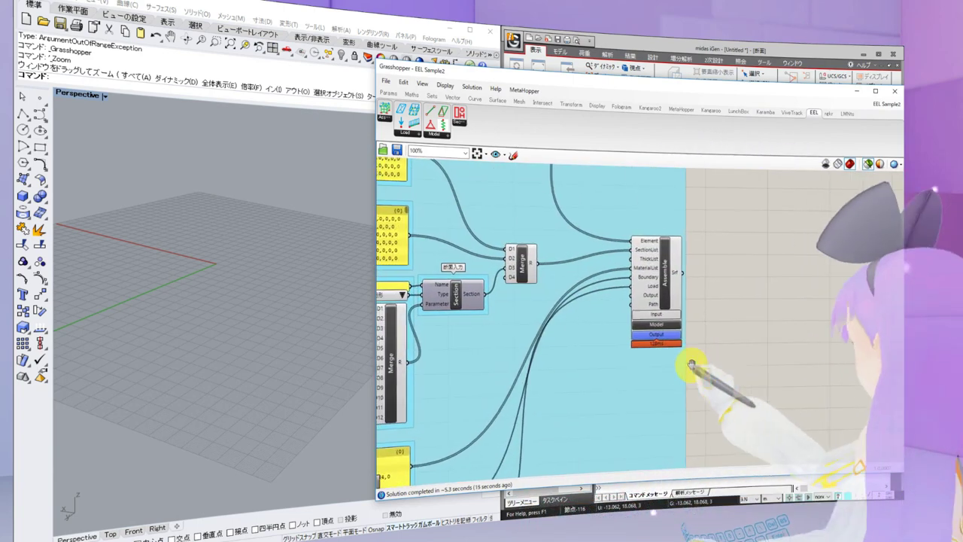
{"action": "left_click", "coordinate": [674, 324]}
{"action": "left_click", "coordinate": [658, 364]}
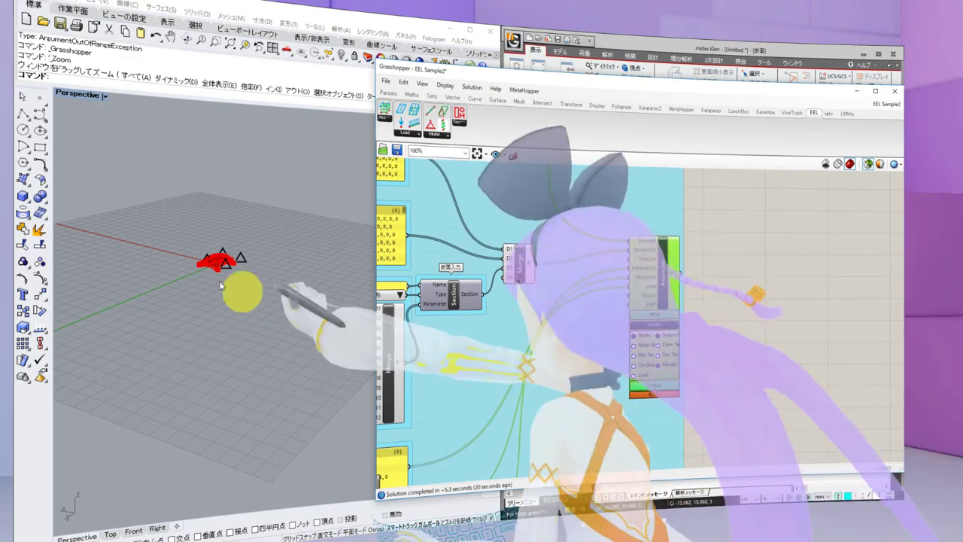
Examine the rendered members of the curved lattice frame in the Rhino Perspective view
{"action": "scroll", "coordinate": [220, 286], "scroll_direction": "up", "scroll_amount": 10}
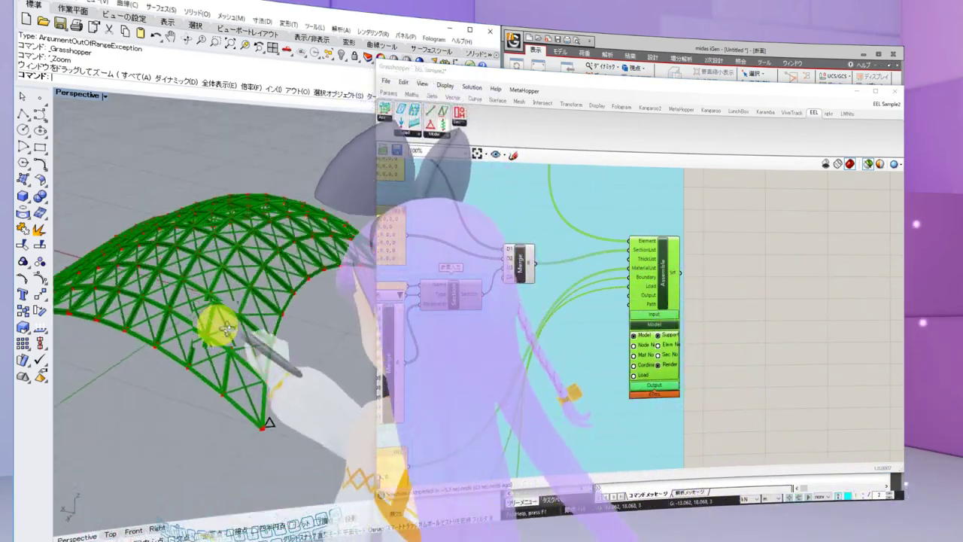
{"action": "right_click_drag", "start_coordinate": [225, 328], "coordinate": [272, 319]}
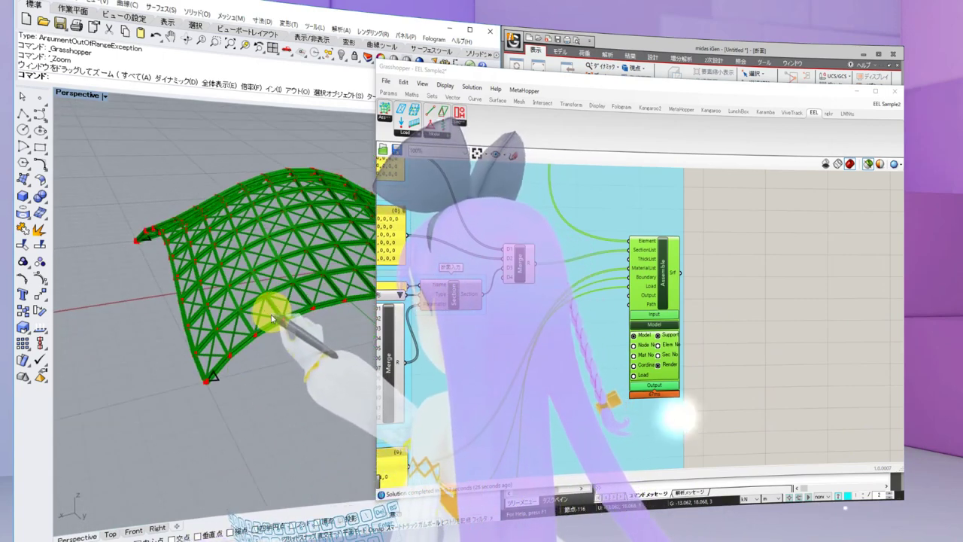
{"action": "scroll", "coordinate": [272, 319], "scroll_direction": "up", "scroll_amount": 5}
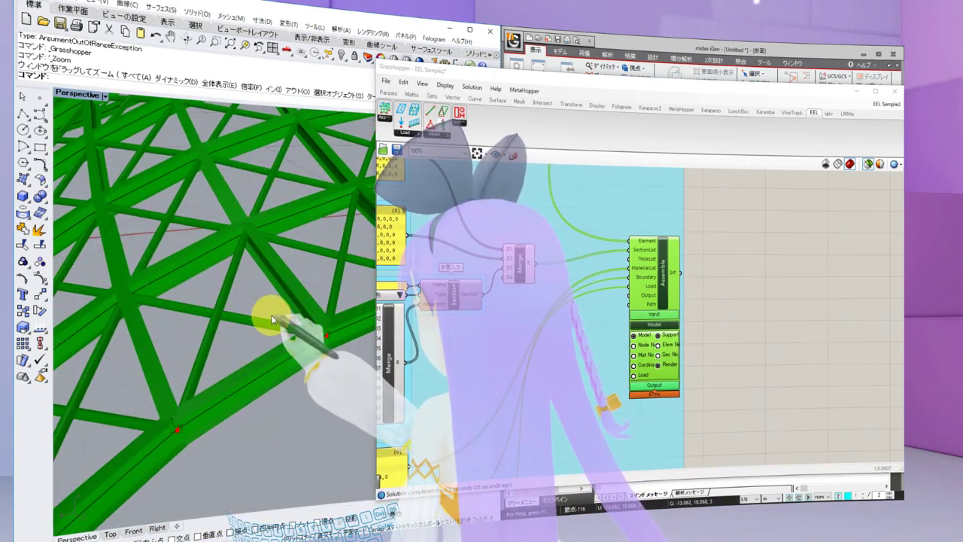
Turn off the Assemble component's Render display and inspect the model as lines, nodes and supports
{"action": "left_click", "coordinate": [645, 375]}
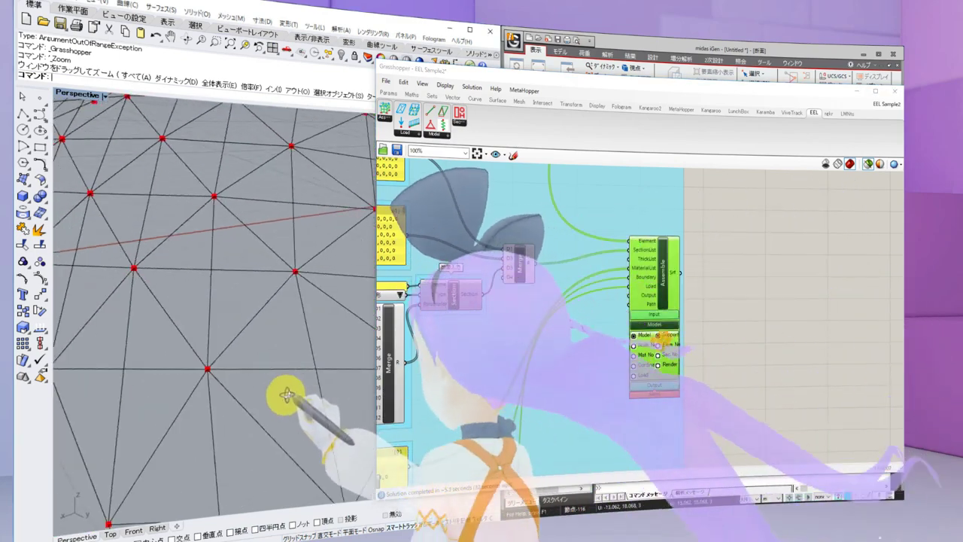
{"action": "scroll", "coordinate": [285, 396], "scroll_direction": "down", "scroll_amount": 8}
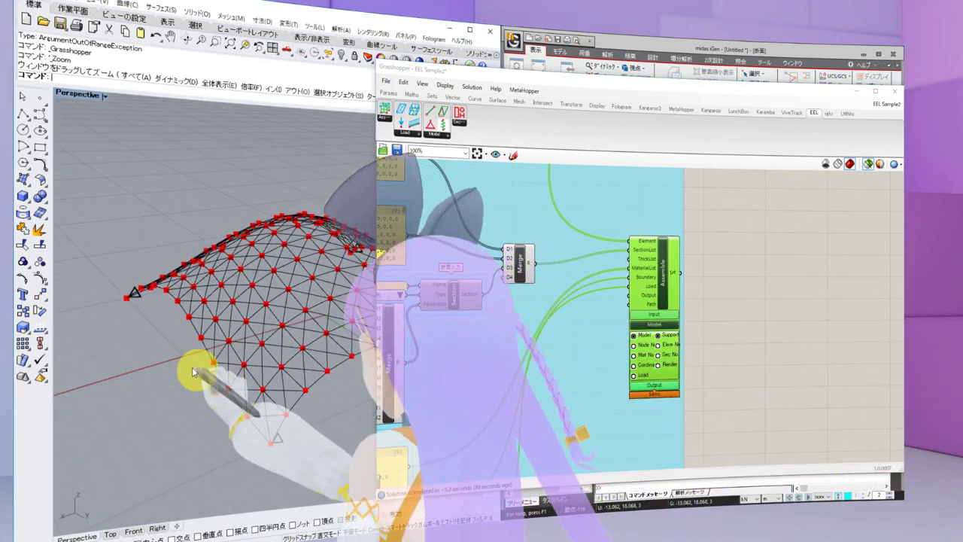
{"action": "right_click_drag", "start_coordinate": [192, 372], "coordinate": [209, 426]}
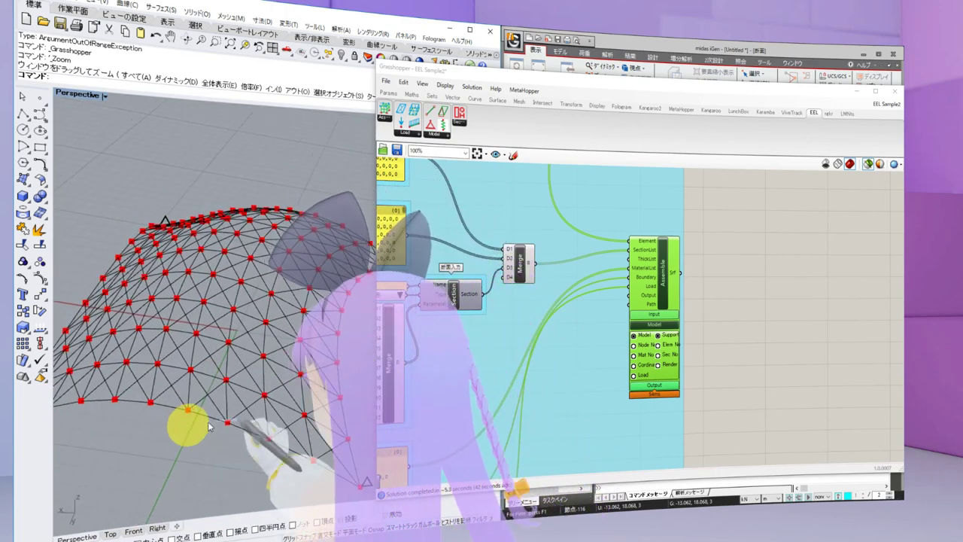
Toggle the Assemble component's Model display off and on, and restore its Render display
{"action": "left_click", "coordinate": [660, 328]}
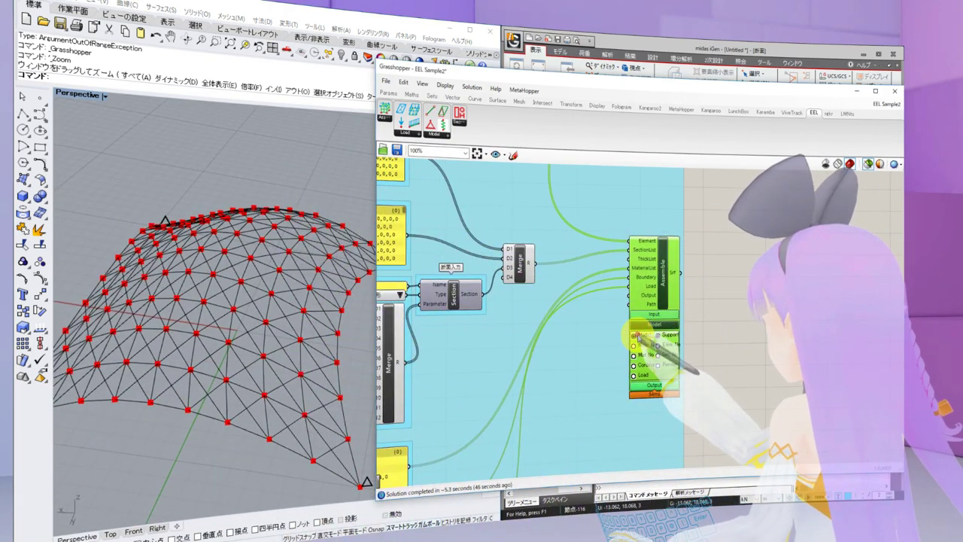
{"action": "left_click", "coordinate": [634, 336]}
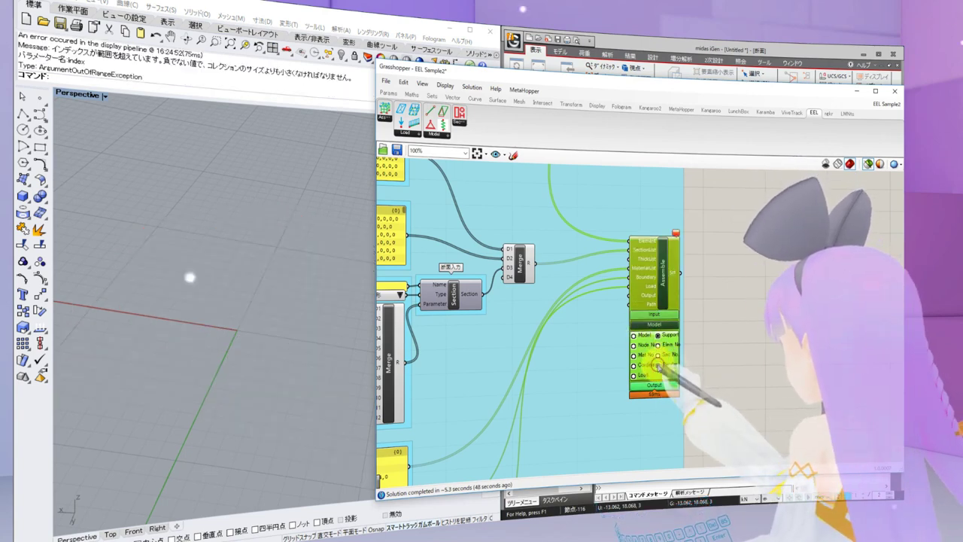
{"action": "left_click", "coordinate": [636, 334]}
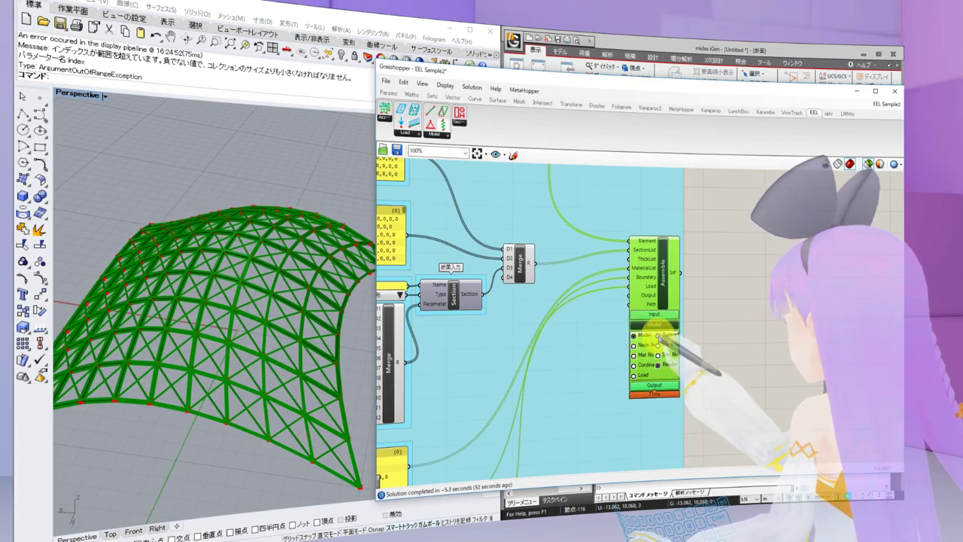
Trace the SectionColumnList and SectionGirderList inputs back to the RDLines duplicate-member removal component and preview its lines
{"action": "right_click_drag", "start_coordinate": [582, 316], "coordinate": [717, 356]}
{"action": "scroll", "coordinate": [715, 355], "scroll_direction": "down", "scroll_amount": 1}
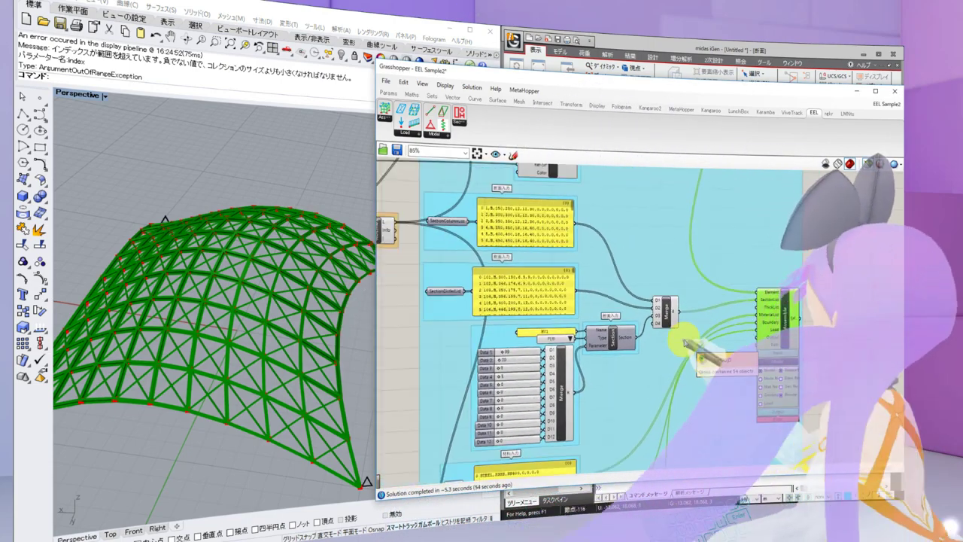
{"action": "scroll", "coordinate": [594, 292], "scroll_direction": "up", "scroll_amount": 2}
{"action": "right_click_drag", "start_coordinate": [493, 279], "coordinate": [585, 305]}
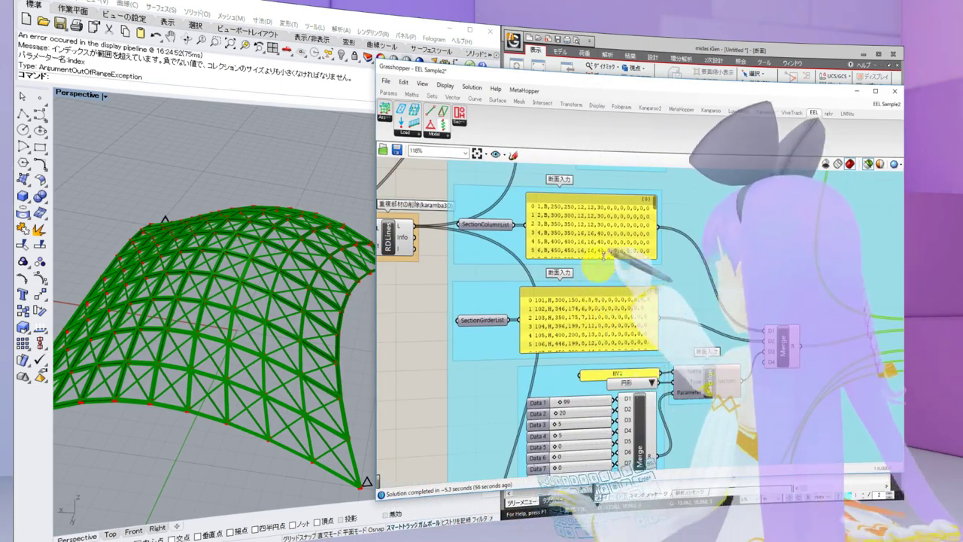
{"action": "right_click_drag", "start_coordinate": [599, 254], "coordinate": [680, 311]}
{"action": "right_click_drag", "start_coordinate": [469, 344], "coordinate": [487, 378]}
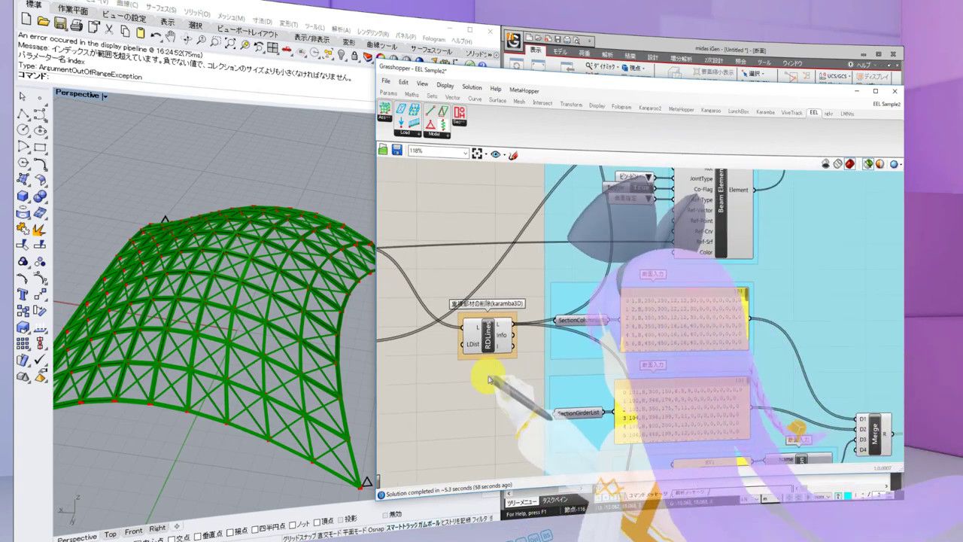
{"action": "right_click", "coordinate": [487, 331]}
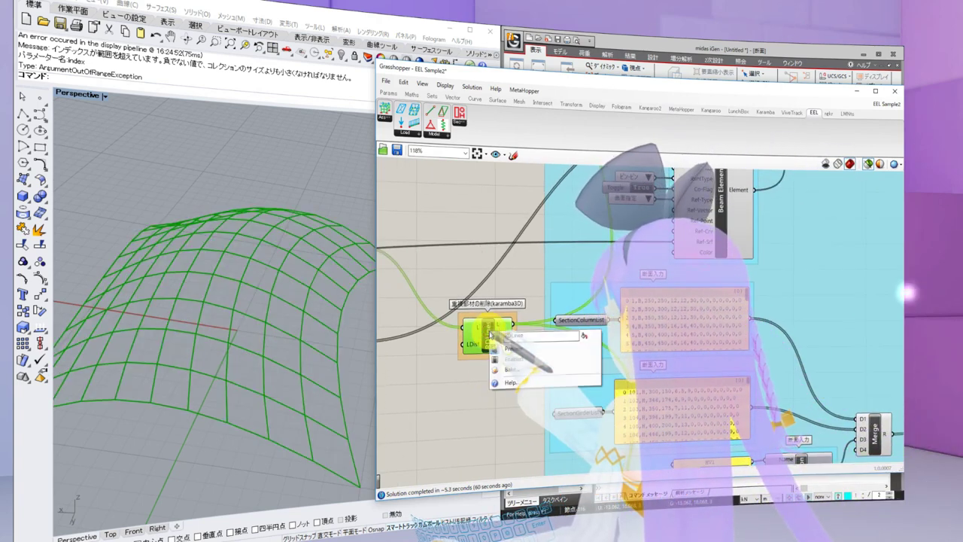
{"action": "left_click", "coordinate": [512, 276]}
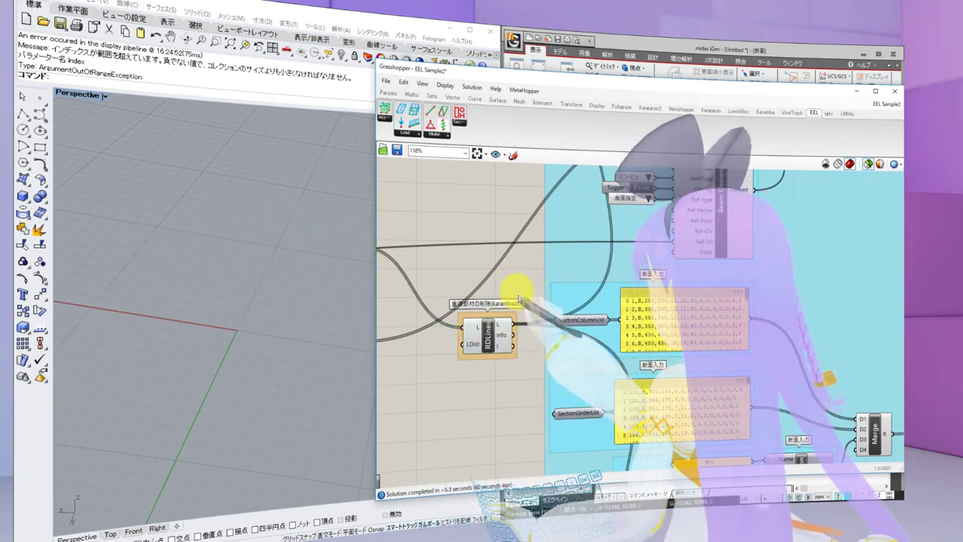
Reselect the Assemble component and disable the selected-only preview to show all of the definition's geometry in Rhino
{"action": "scroll", "coordinate": [820, 291], "scroll_direction": "down", "scroll_amount": 3}
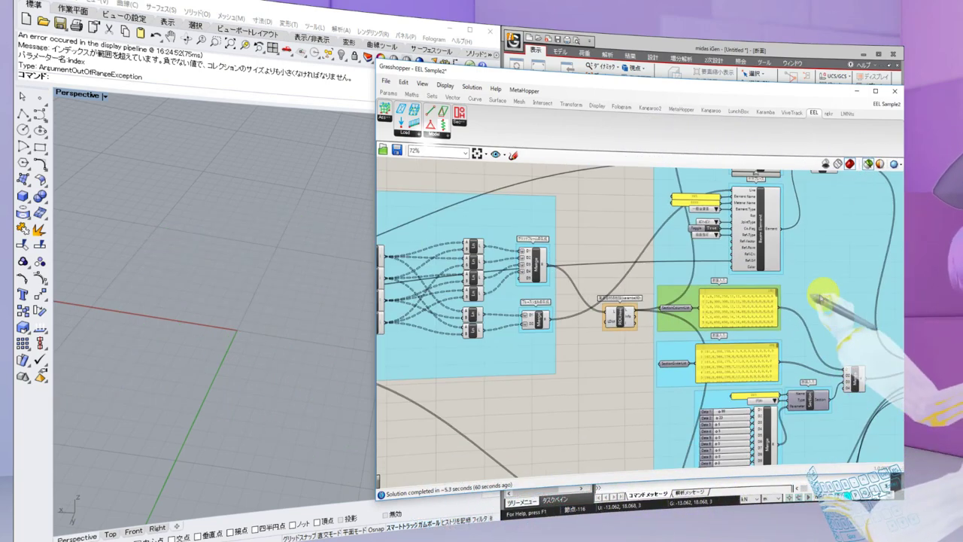
{"action": "right_click_drag", "start_coordinate": [821, 294], "coordinate": [676, 294]}
{"action": "left_click", "coordinate": [798, 361]}
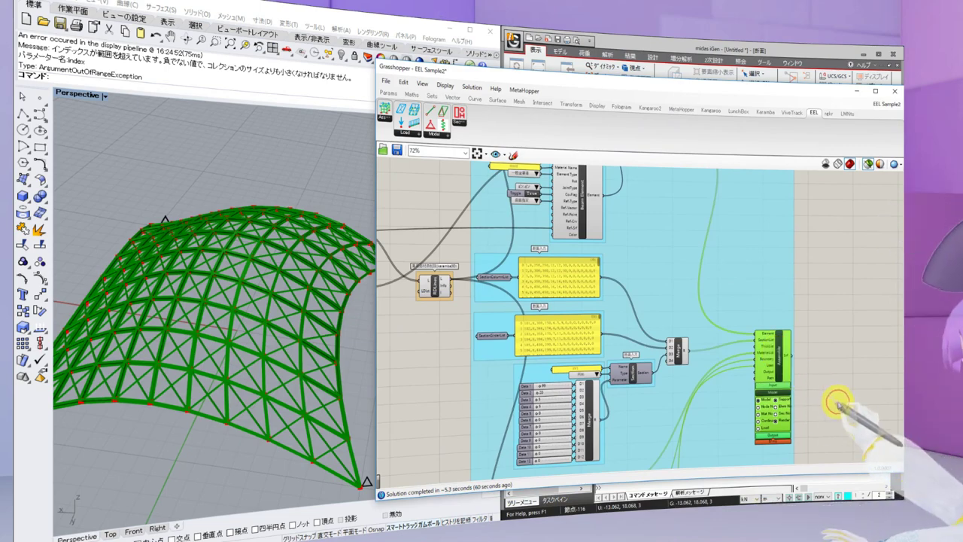
{"action": "left_click", "coordinate": [843, 350]}
{"action": "left_click", "coordinate": [786, 360]}
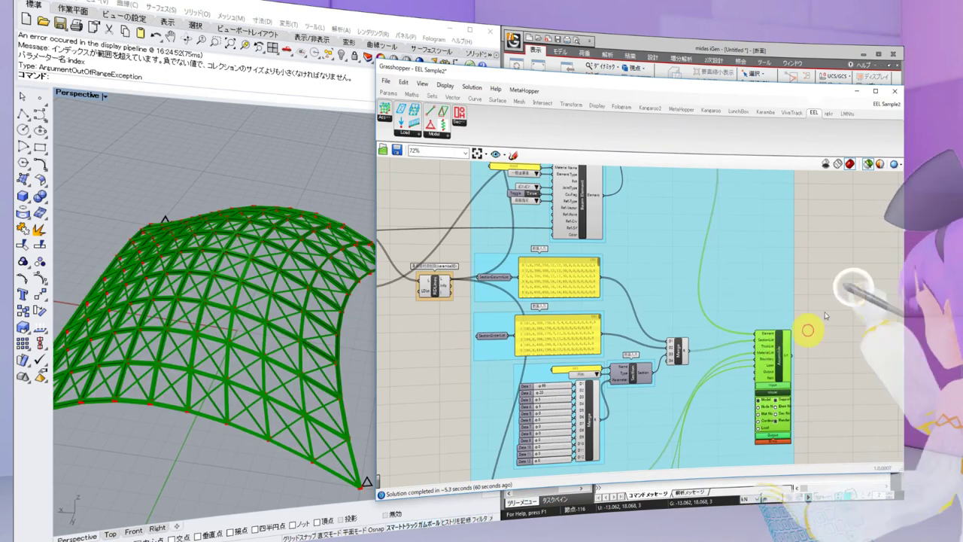
{"action": "left_click", "coordinate": [867, 165]}
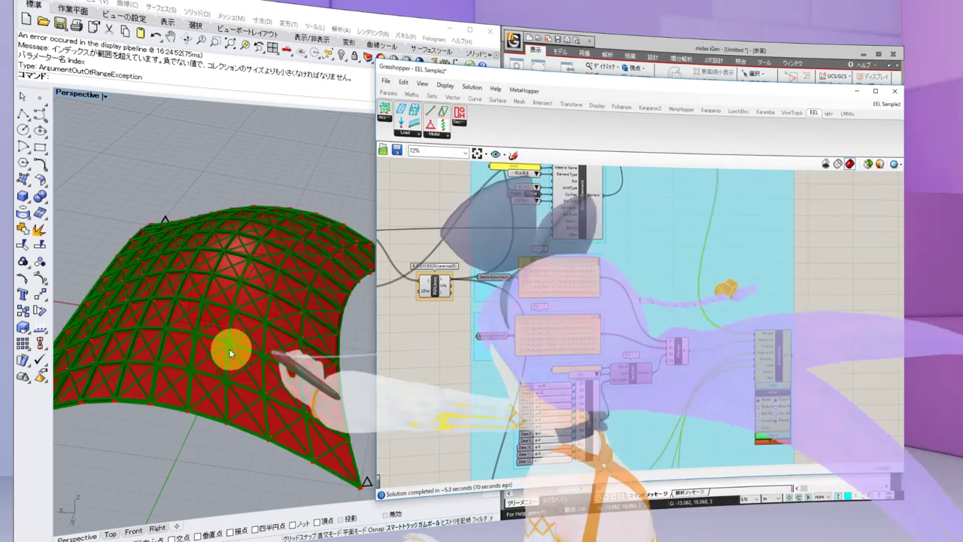
{"action": "right_click_drag", "start_coordinate": [233, 349], "coordinate": [299, 182]}
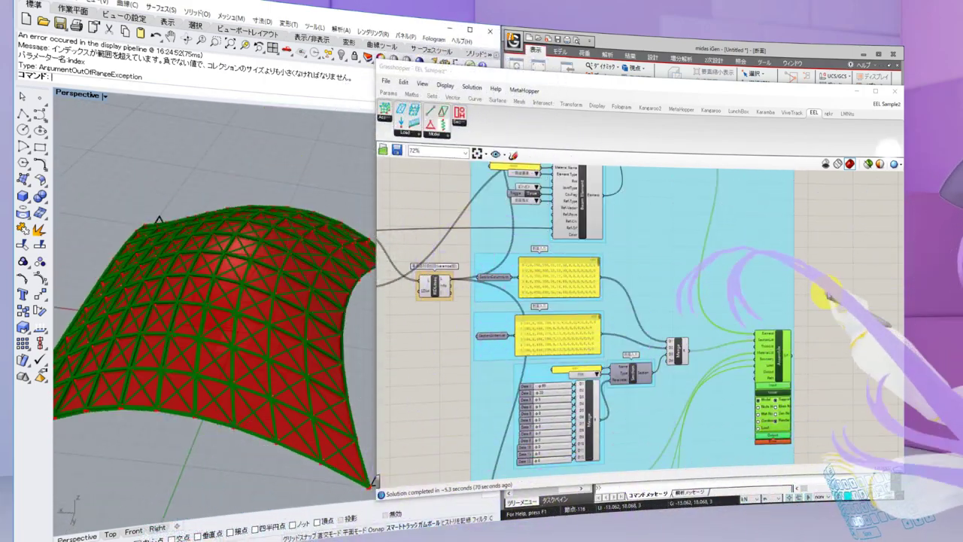
Clear the selection and compare the Beam Element inputs and the geometry generation group with the surface in Rhino
{"action": "left_click", "coordinate": [813, 266]}
{"action": "right_click_drag", "start_coordinate": [724, 216], "coordinate": [755, 282]}
{"action": "right_click_drag", "start_coordinate": [684, 231], "coordinate": [675, 323]}
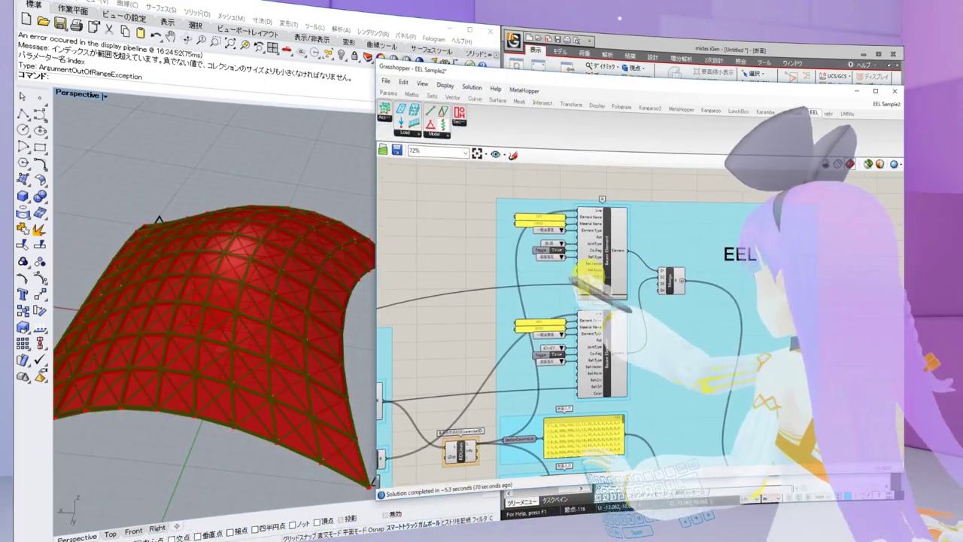
{"action": "scroll", "coordinate": [559, 283], "scroll_direction": "up", "scroll_amount": 3}
{"action": "scroll", "coordinate": [555, 286], "scroll_direction": "down", "scroll_amount": 6}
{"action": "scroll", "coordinate": [563, 262], "scroll_direction": "up", "scroll_amount": 6}
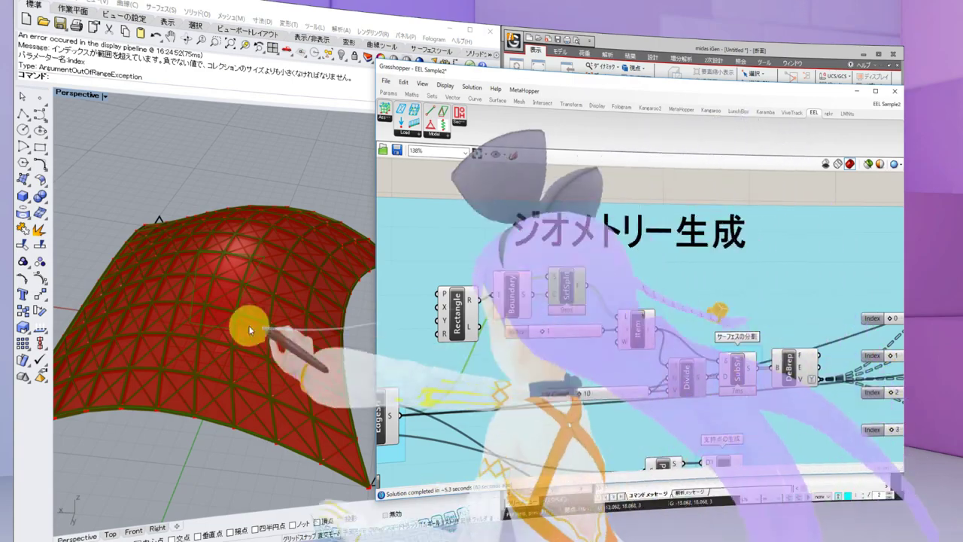
{"action": "right_click_drag", "start_coordinate": [247, 322], "coordinate": [269, 359]}
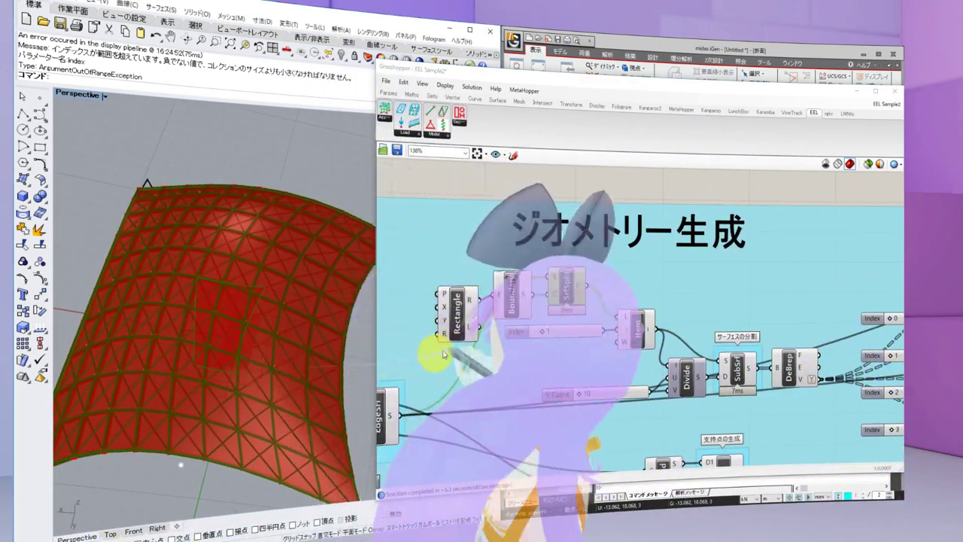
Inspect the Boundary Surfaces component, the EdgeSrf base shape component and its Crv inputs, checking their geometry in Rhino
{"action": "right_click_drag", "start_coordinate": [461, 317], "coordinate": [495, 288]}
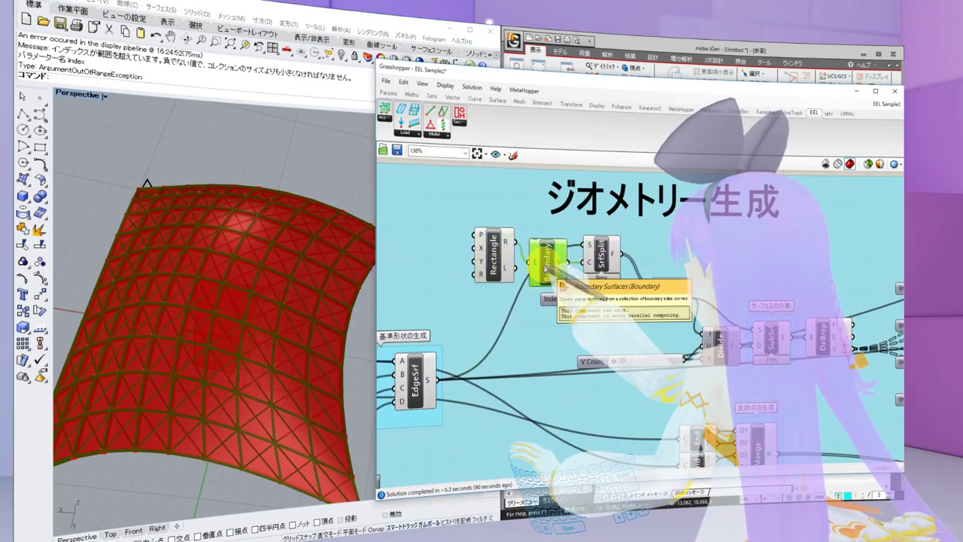
{"action": "right_click_drag", "start_coordinate": [548, 298], "coordinate": [601, 270]}
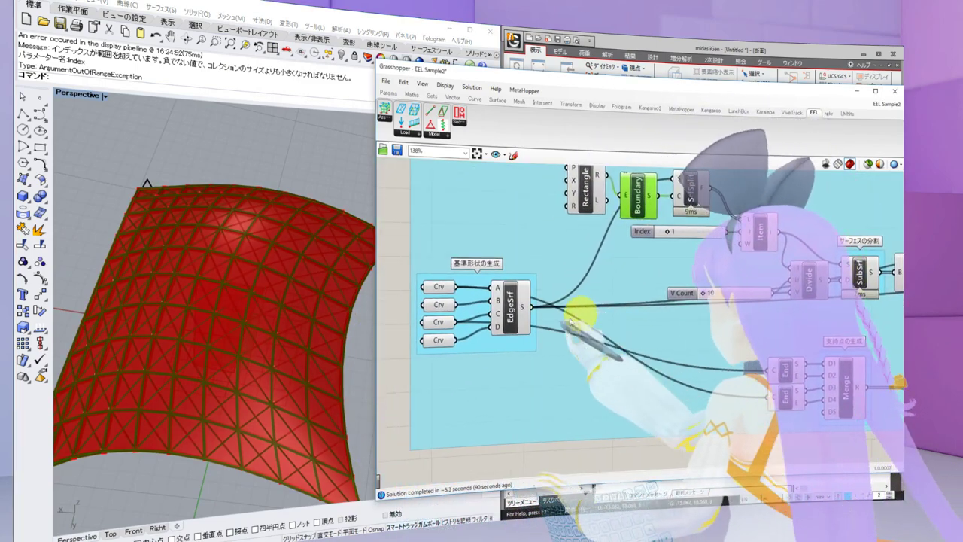
{"action": "left_click", "coordinate": [510, 300]}
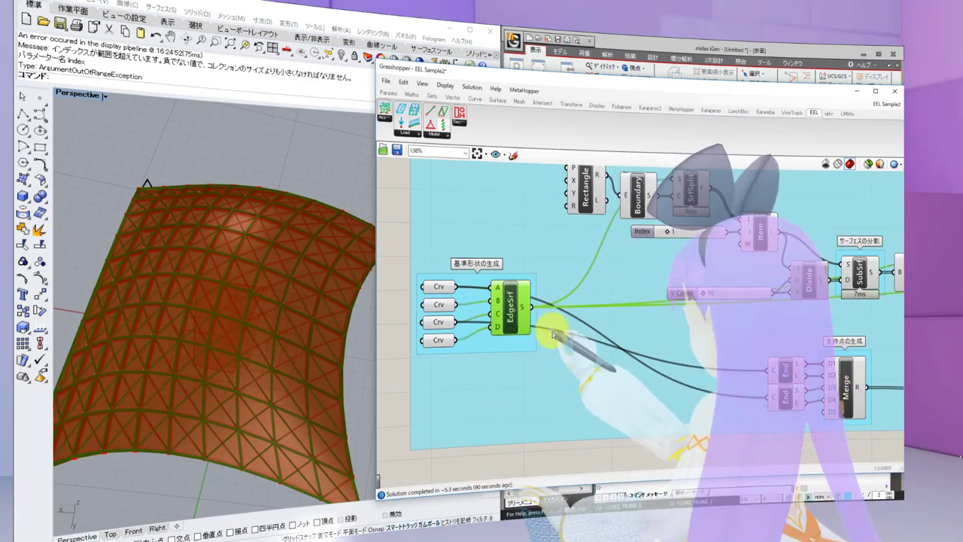
{"action": "left_click", "coordinate": [440, 304]}
{"action": "left_click", "coordinate": [440, 322]}
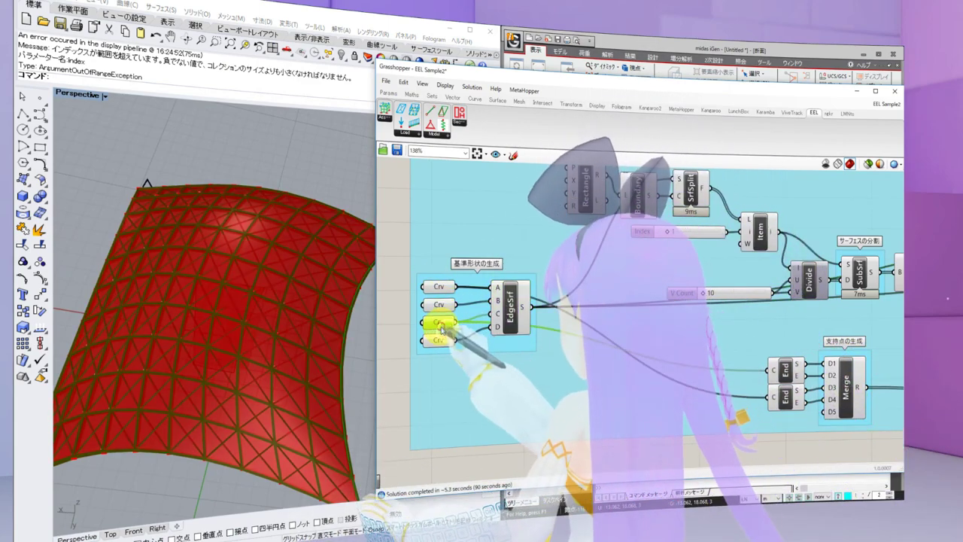
{"action": "left_click", "coordinate": [443, 289]}
Examine the support point generation, the surface subdivision and the Item components that pick each panel's corner points
{"action": "scroll", "coordinate": [634, 342], "scroll_direction": "down", "scroll_amount": 3}
{"action": "right_click_drag", "start_coordinate": [766, 340], "coordinate": [656, 343]}
{"action": "scroll", "coordinate": [656, 343], "scroll_direction": "up", "scroll_amount": 3}
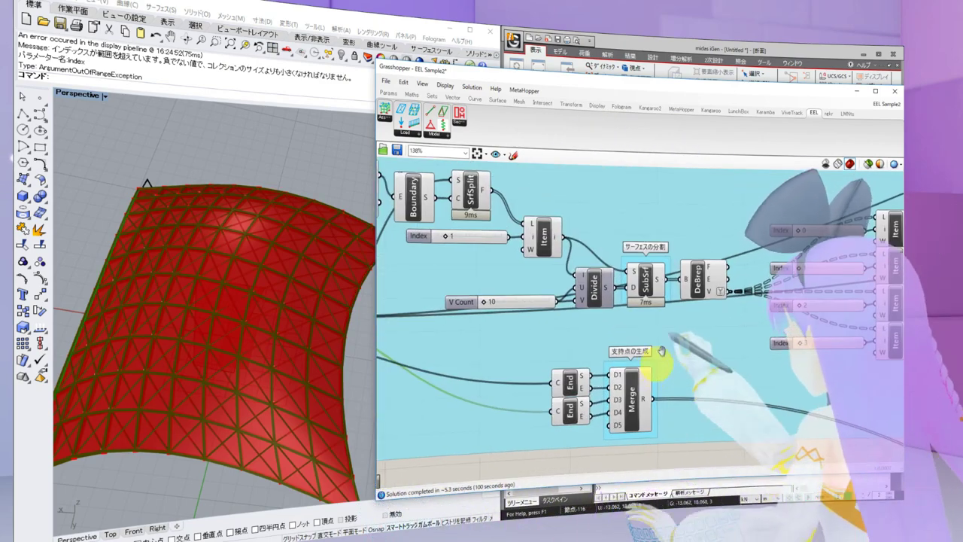
{"action": "scroll", "coordinate": [752, 318], "scroll_direction": "down", "scroll_amount": 3}
{"action": "scroll", "coordinate": [673, 322], "scroll_direction": "up", "scroll_amount": 4}
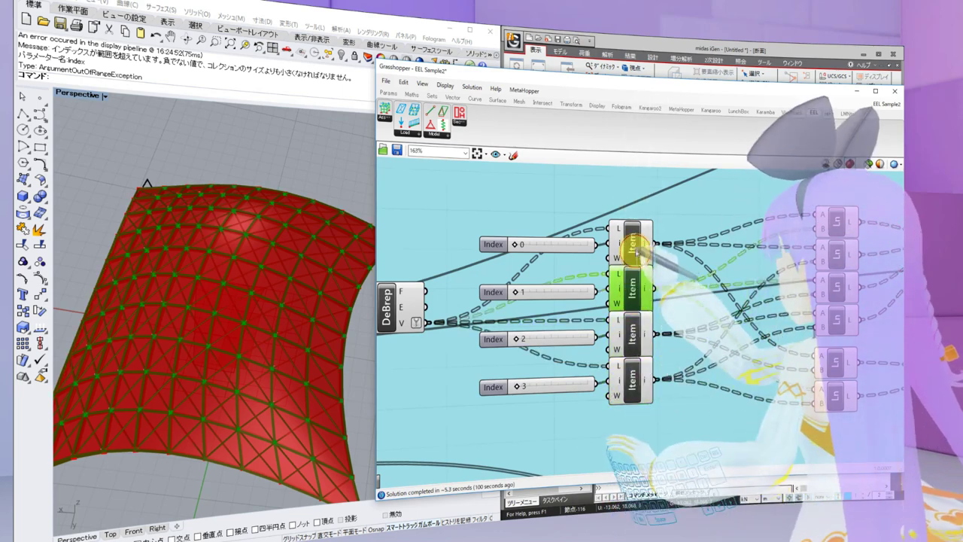
{"action": "right_click_drag", "start_coordinate": [833, 278], "coordinate": [672, 300]}
{"action": "scroll", "coordinate": [671, 300], "scroll_direction": "down", "scroll_amount": 1}
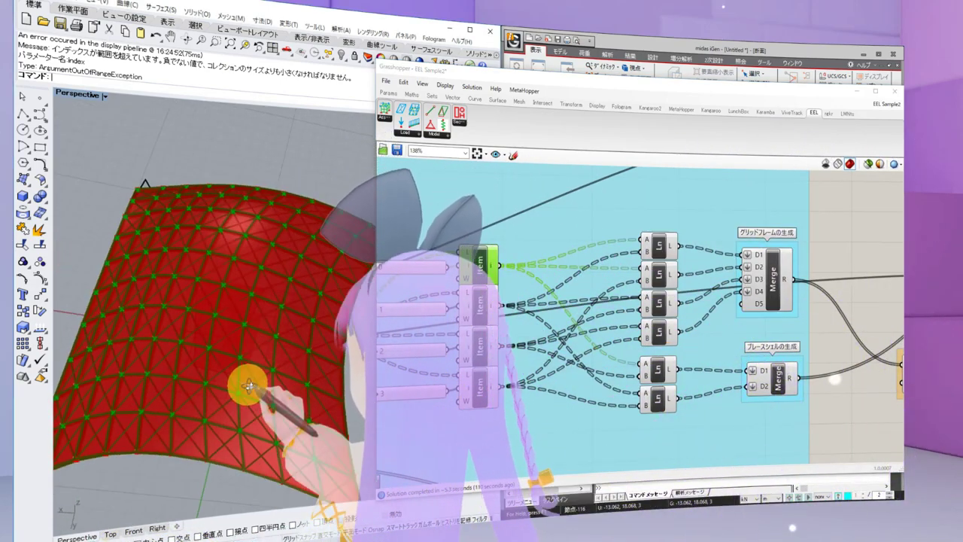
Examine how the Line components form the grid frame and braces, and follow their Merge outputs towards RDLines
{"action": "right_click_drag", "start_coordinate": [248, 385], "coordinate": [267, 384]}
{"action": "right_click_drag", "start_coordinate": [837, 329], "coordinate": [738, 313]}
{"action": "scroll", "coordinate": [738, 314], "scroll_direction": "down", "scroll_amount": 2}
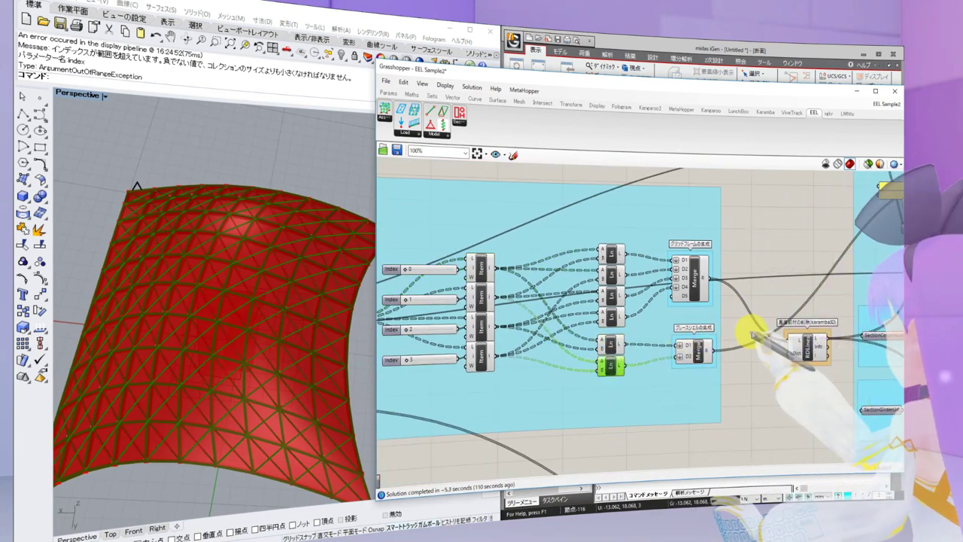
{"action": "right_click_drag", "start_coordinate": [751, 334], "coordinate": [658, 360]}
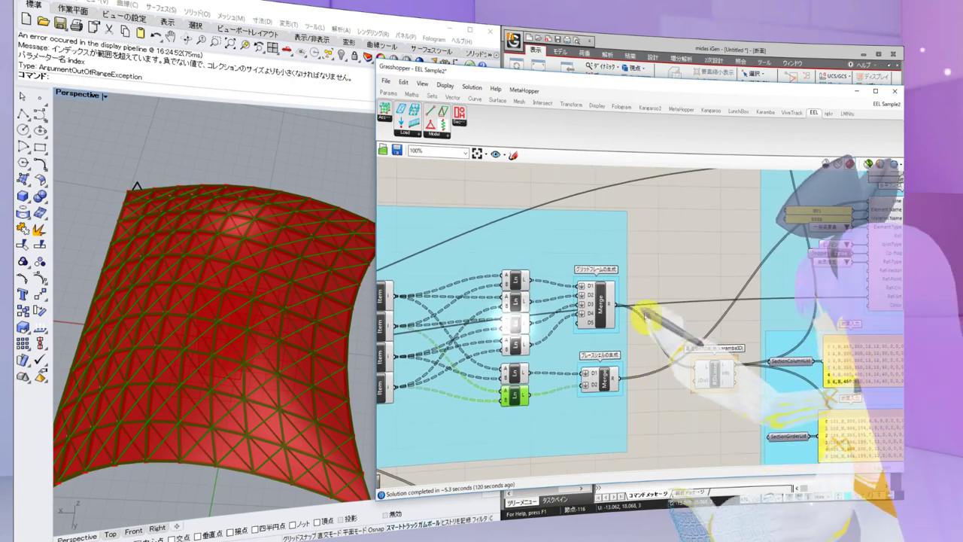
{"action": "right_click_drag", "start_coordinate": [675, 295], "coordinate": [665, 326]}
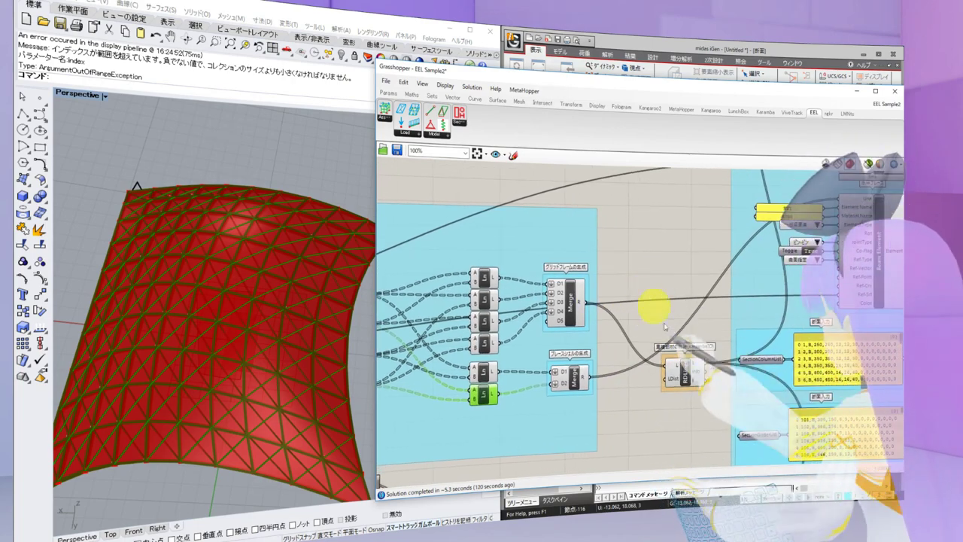
Inspect the RDLines component's geometry in Rhino and follow its output to the Beam Element components and their inputs
{"action": "left_click", "coordinate": [682, 372]}
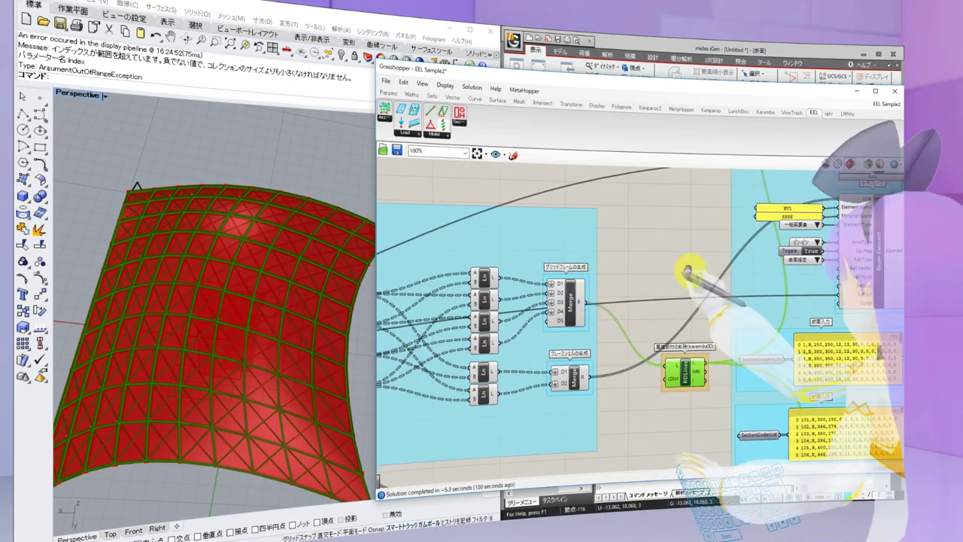
{"action": "right_click_drag", "start_coordinate": [687, 273], "coordinate": [593, 343]}
{"action": "scroll", "coordinate": [591, 301], "scroll_direction": "down", "scroll_amount": 2}
{"action": "right_click_drag", "start_coordinate": [592, 301], "coordinate": [554, 374]}
{"action": "scroll", "coordinate": [584, 267], "scroll_direction": "up", "scroll_amount": 2}
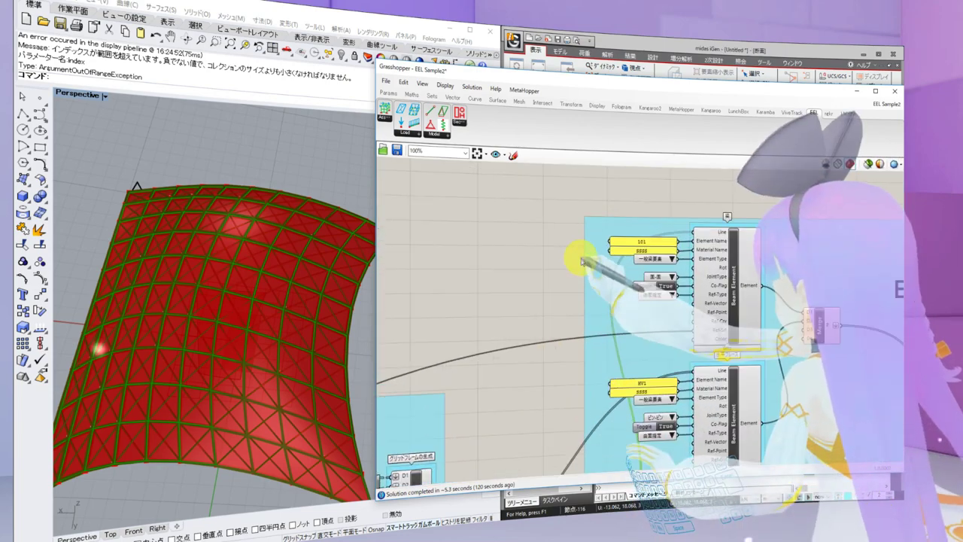
{"action": "scroll", "coordinate": [549, 278], "scroll_direction": "down", "scroll_amount": 4}
{"action": "mouse_move", "coordinate": [722, 351]}
{"action": "right_mouse_down"}
{"action": "mouse_move", "coordinate": [724, 247]}
{"action": "mouse_move", "coordinate": [726, 361]}
{"action": "right_mouse_up"}
{"action": "scroll", "coordinate": [724, 248], "scroll_direction": "up", "scroll_amount": 7}
Examine how the section lists and the Section component are merged into Assemble, and check Assemble's Model display options
{"action": "scroll", "coordinate": [726, 368], "scroll_direction": "down", "scroll_amount": 3}
{"action": "right_click_drag", "start_coordinate": [726, 395], "coordinate": [726, 256]}
{"action": "right_click_drag", "start_coordinate": [769, 366], "coordinate": [772, 246]}
{"action": "right_click_drag", "start_coordinate": [829, 288], "coordinate": [752, 261]}
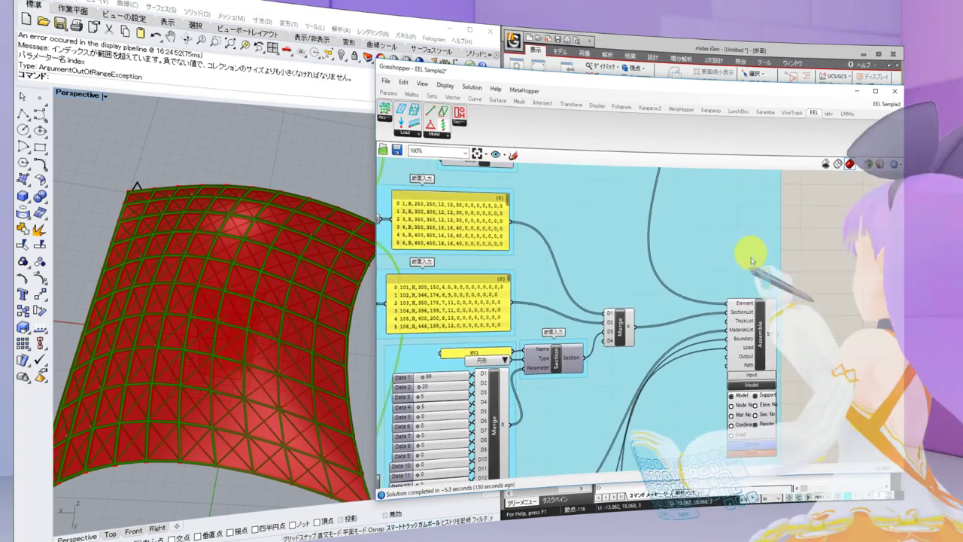
{"action": "scroll", "coordinate": [778, 372], "scroll_direction": "up", "scroll_amount": 2}
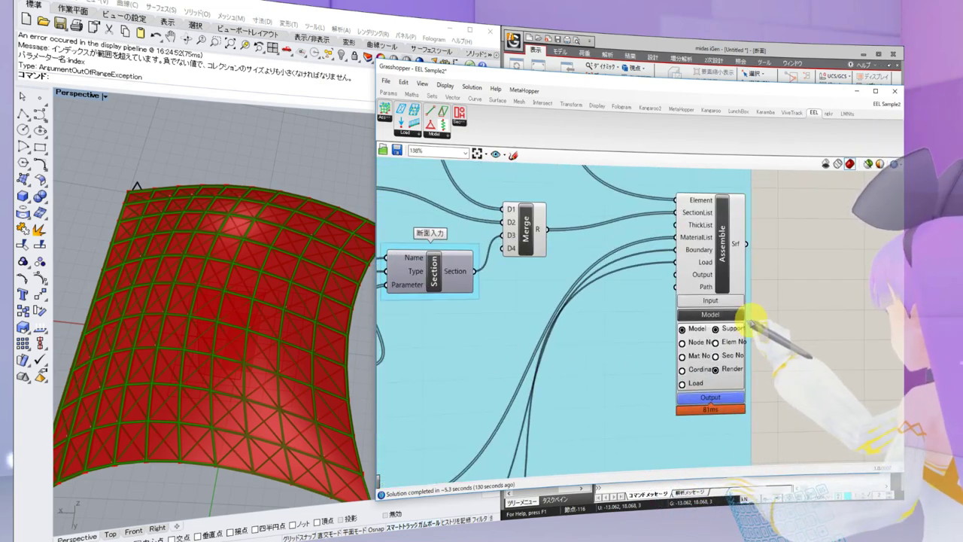
{"action": "right_click_drag", "start_coordinate": [616, 381], "coordinate": [676, 327]}
{"action": "scroll", "coordinate": [674, 331], "scroll_direction": "down", "scroll_amount": 3}
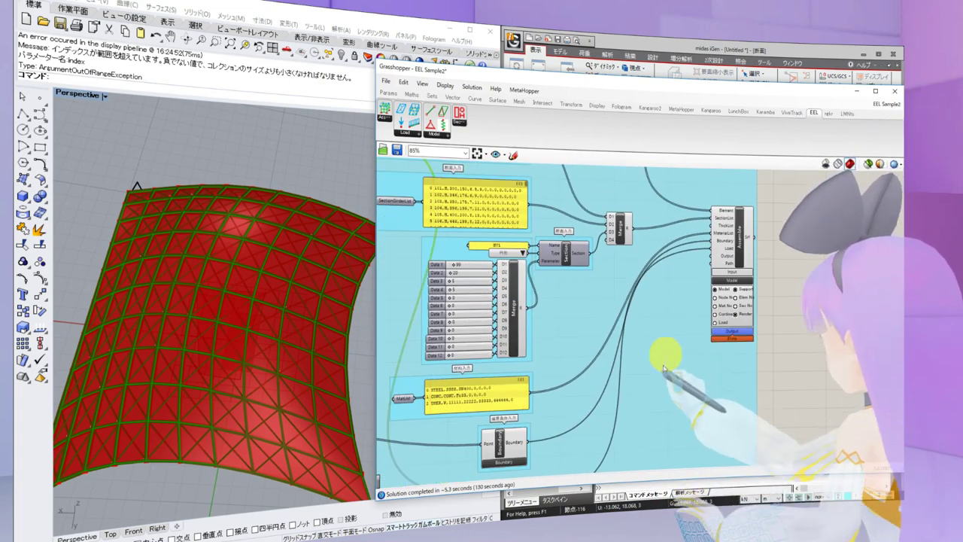
Examine the Boundary and Uni Load components and the LunchBox Excel reading group, ending with an overview of the definition
{"action": "right_click_drag", "start_coordinate": [605, 403], "coordinate": [687, 292]}
{"action": "right_click_drag", "start_coordinate": [587, 324], "coordinate": [569, 313]}
{"action": "scroll", "coordinate": [531, 383], "scroll_direction": "up", "scroll_amount": 4}
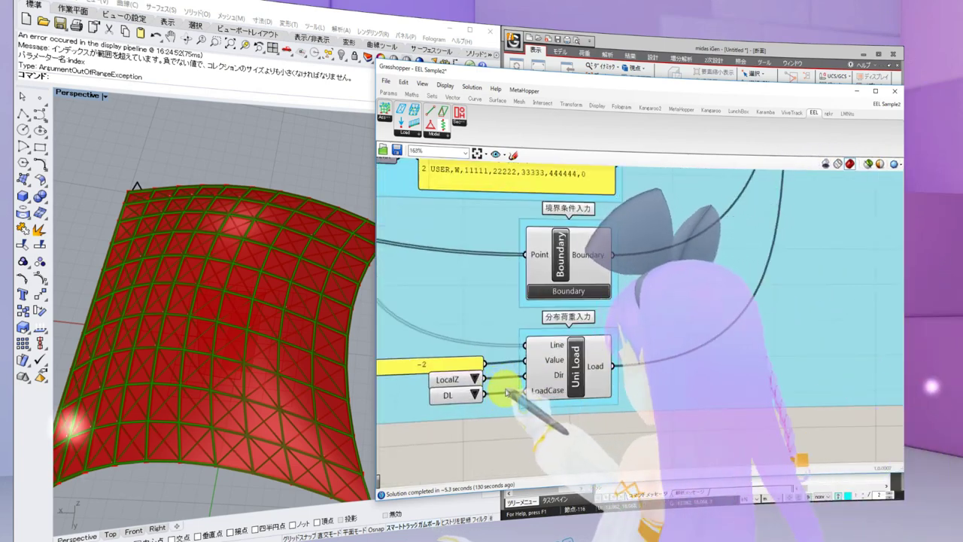
{"action": "scroll", "coordinate": [505, 387], "scroll_direction": "down", "scroll_amount": 5}
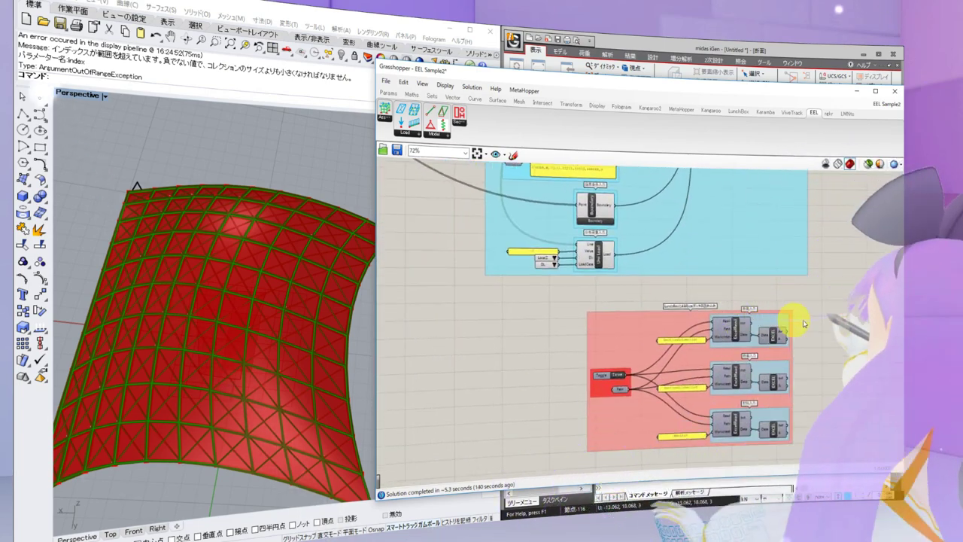
{"action": "scroll", "coordinate": [726, 339], "scroll_direction": "up", "scroll_amount": 2}
{"action": "scroll", "coordinate": [722, 335], "scroll_direction": "down", "scroll_amount": 6}
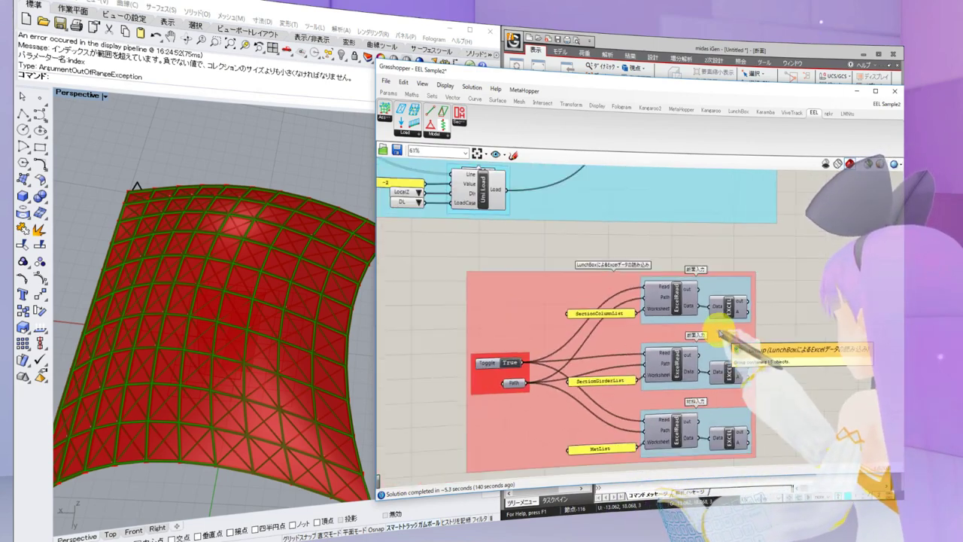
{"action": "scroll", "coordinate": [548, 299], "scroll_direction": "up", "scroll_amount": 5}
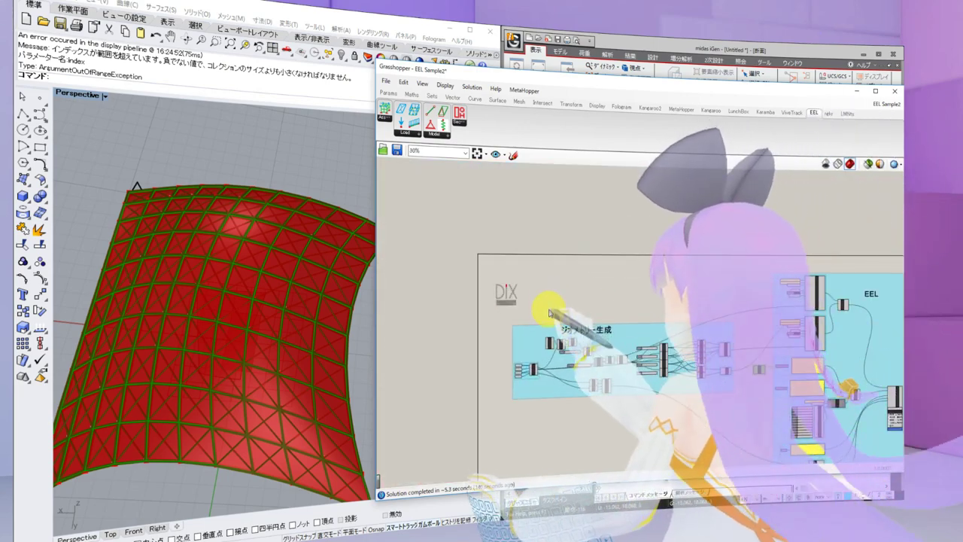
{"action": "scroll", "coordinate": [557, 301], "scroll_direction": "down", "scroll_amount": 5}
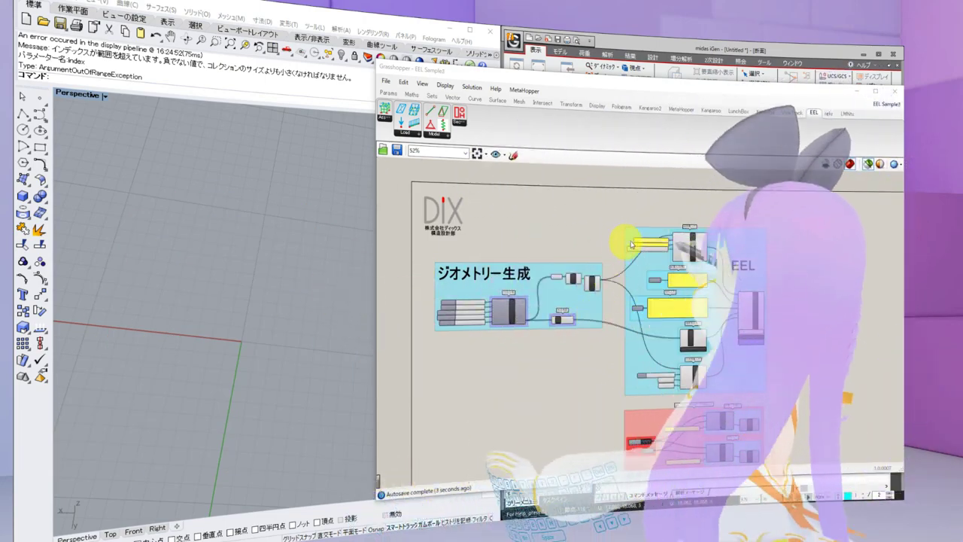
Show the preview of the EEL Sample3 shell geometry in Rhino
{"action": "left_click", "coordinate": [868, 164]}
{"action": "mouse_move", "coordinate": [298, 404]}
{"action": "right_mouse_down"}
{"action": "mouse_move", "coordinate": [204, 374]}
{"action": "mouse_move", "coordinate": [237, 334]}
{"action": "mouse_move", "coordinate": [241, 398]}
{"action": "right_mouse_up"}
{"action": "scroll", "coordinate": [647, 280], "scroll_direction": "up", "scroll_amount": 5}
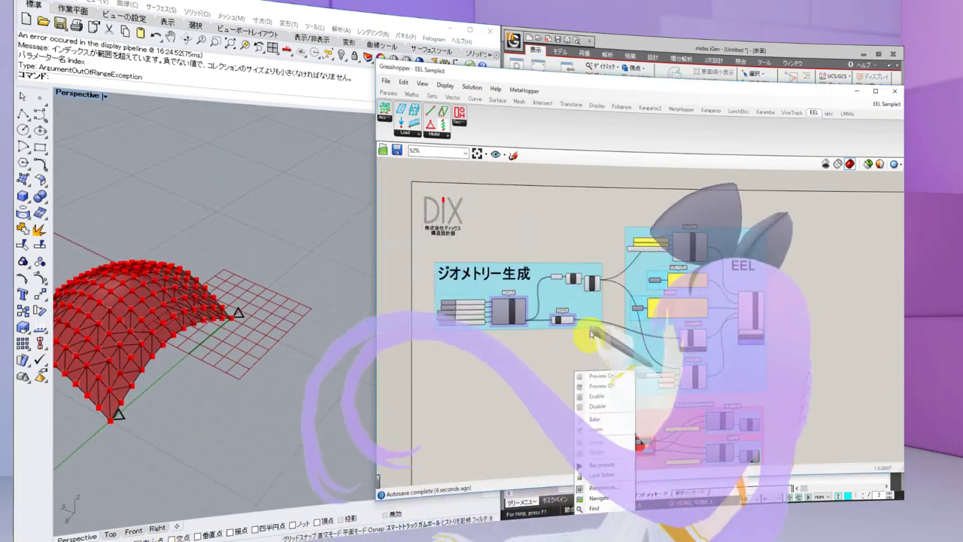
Check the Mesh Element's ThickType options and examine its mesh, thickness number and material inputs alongside the geometry generation group
{"action": "right_click_drag", "start_coordinate": [583, 207], "coordinate": [473, 247]}
{"action": "left_click", "coordinate": [579, 255]}
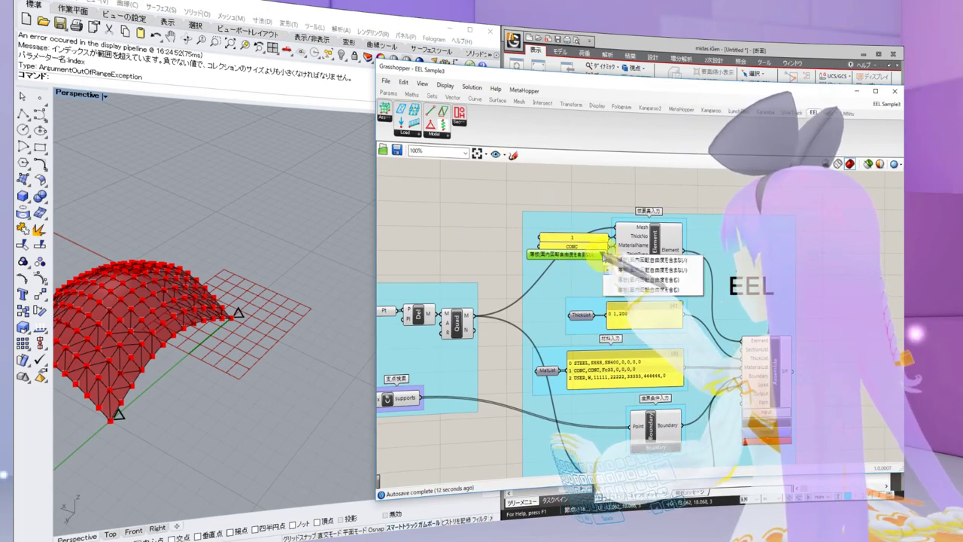
{"action": "right_click_drag", "start_coordinate": [482, 230], "coordinate": [629, 226]}
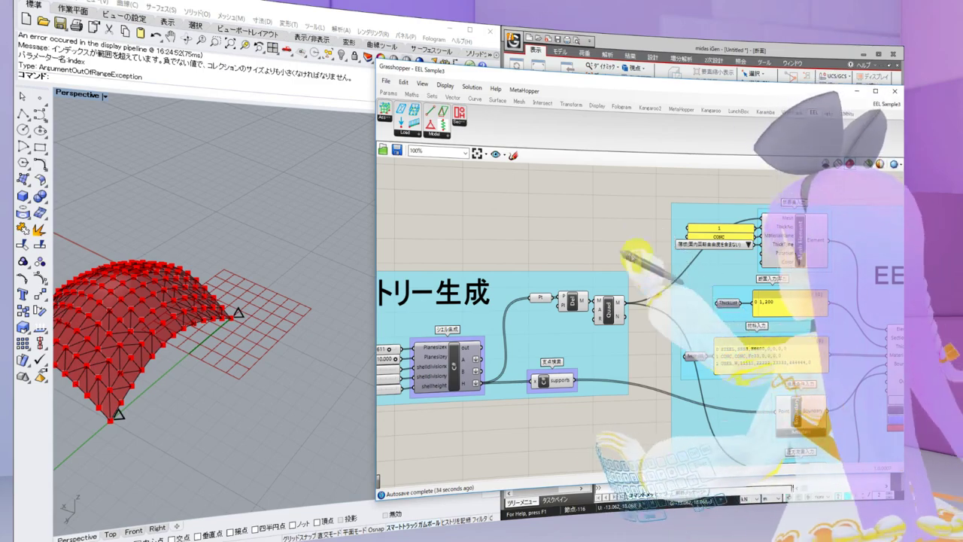
{"action": "scroll", "coordinate": [640, 237], "scroll_direction": "up", "scroll_amount": 4}
{"action": "right_click_drag", "start_coordinate": [561, 223], "coordinate": [479, 264]}
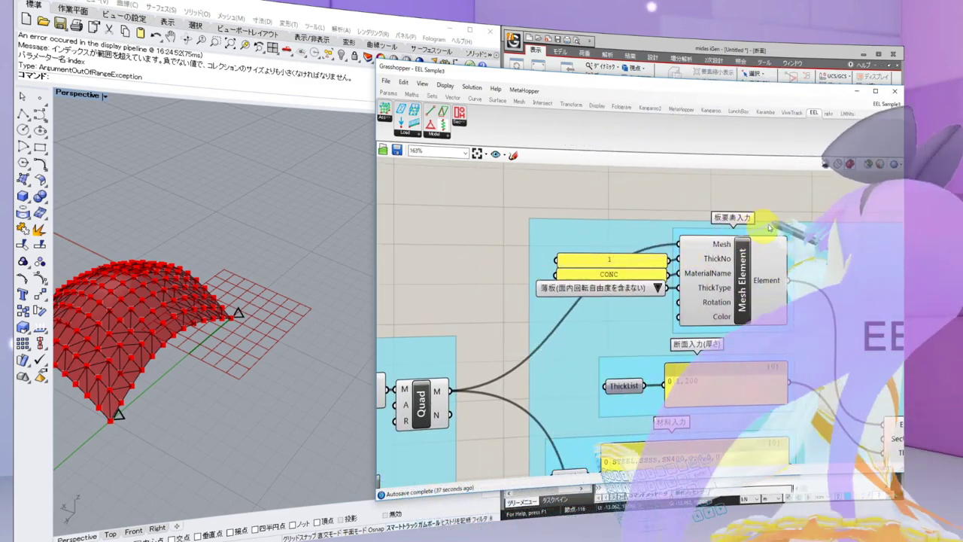
{"action": "right_click_drag", "start_coordinate": [782, 224], "coordinate": [668, 218]}
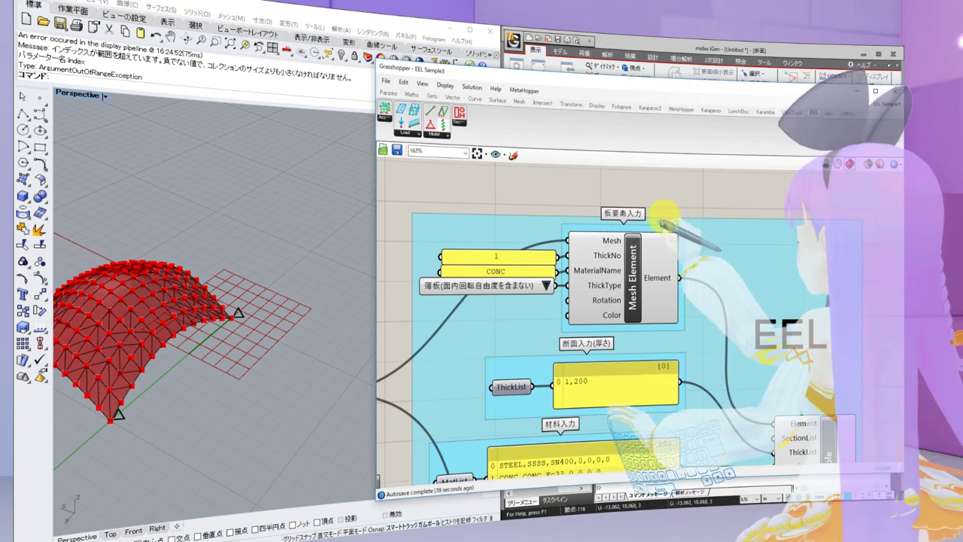
{"action": "scroll", "coordinate": [670, 260], "scroll_direction": "down", "scroll_amount": 2}
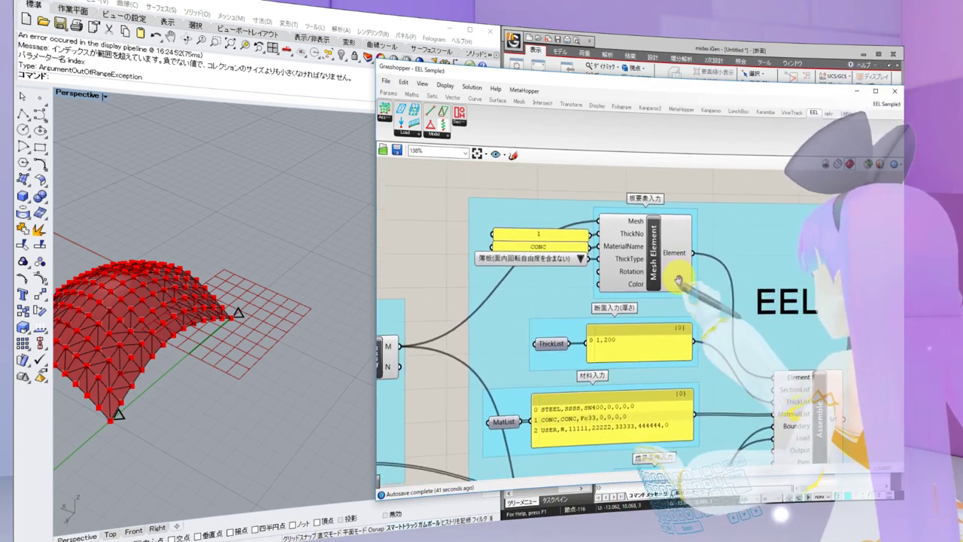
Examine the ThickList and MatList panels, the Assemble inputs, and the Boundary and Pressure Load components
{"action": "right_click_drag", "start_coordinate": [678, 280], "coordinate": [676, 287]}
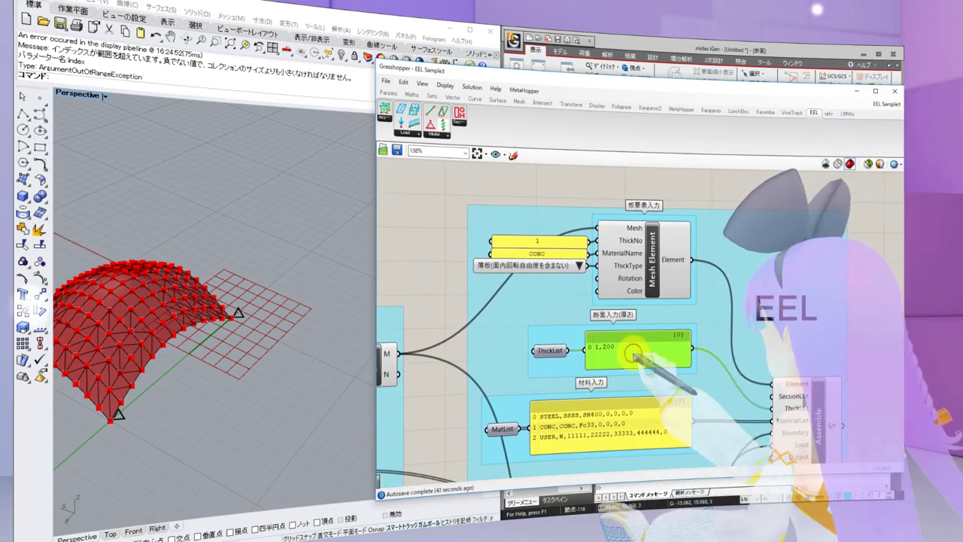
{"action": "right_click_drag", "start_coordinate": [634, 353], "coordinate": [571, 238]}
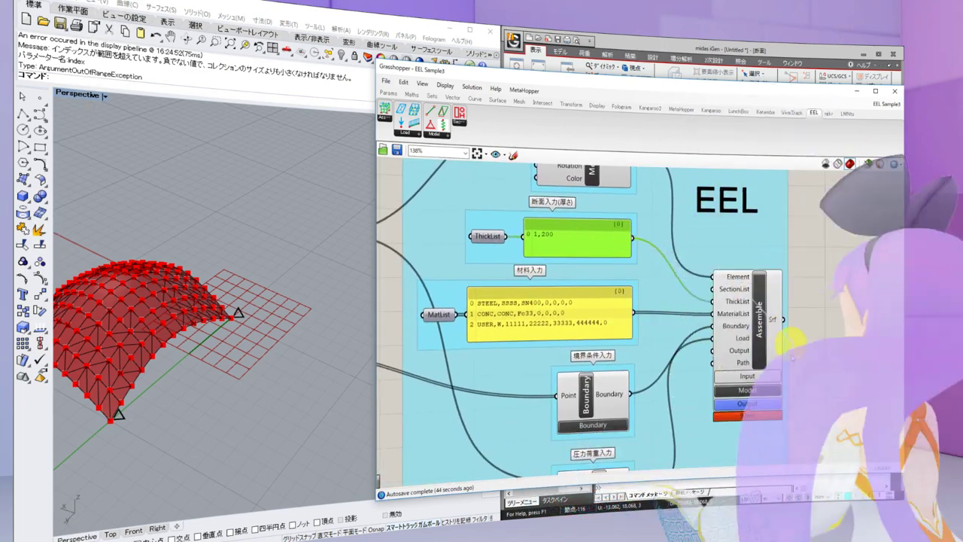
{"action": "scroll", "coordinate": [785, 366], "scroll_direction": "down", "scroll_amount": 1}
{"action": "right_click_drag", "start_coordinate": [785, 365], "coordinate": [825, 294]}
{"action": "scroll", "coordinate": [823, 294], "scroll_direction": "down", "scroll_amount": 1}
{"action": "scroll", "coordinate": [700, 375], "scroll_direction": "up", "scroll_amount": 2}
{"action": "right_click_drag", "start_coordinate": [700, 375], "coordinate": [689, 331]}
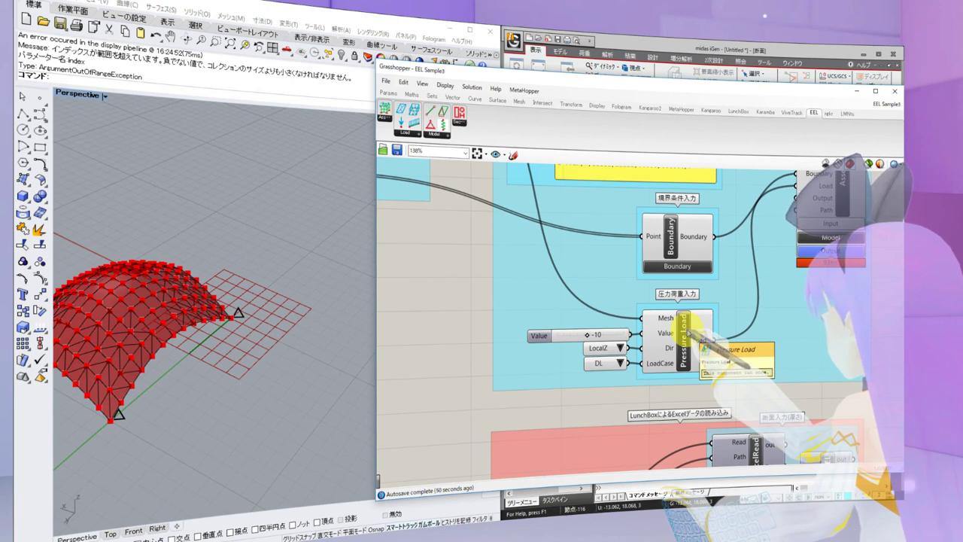
Expand Assemble's Model display options and enable Render
{"action": "left_click", "coordinate": [833, 237]}
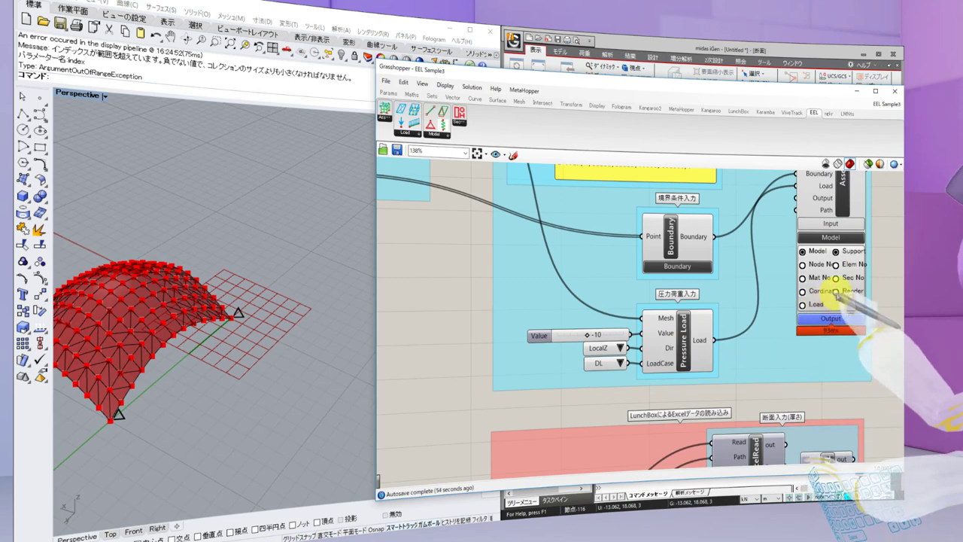
{"action": "left_click", "coordinate": [836, 291]}
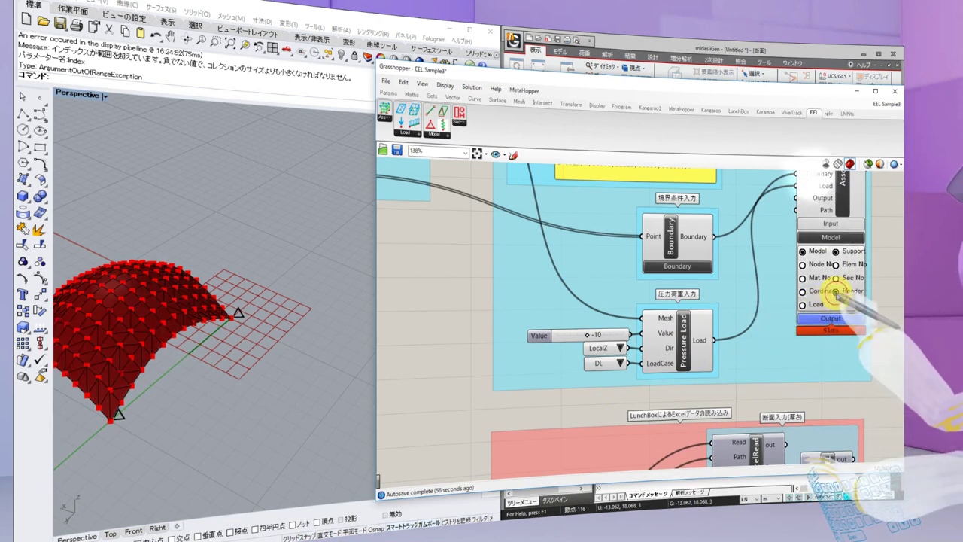
{"action": "left_click", "coordinate": [835, 292]}
{"action": "left_click", "coordinate": [836, 291]}
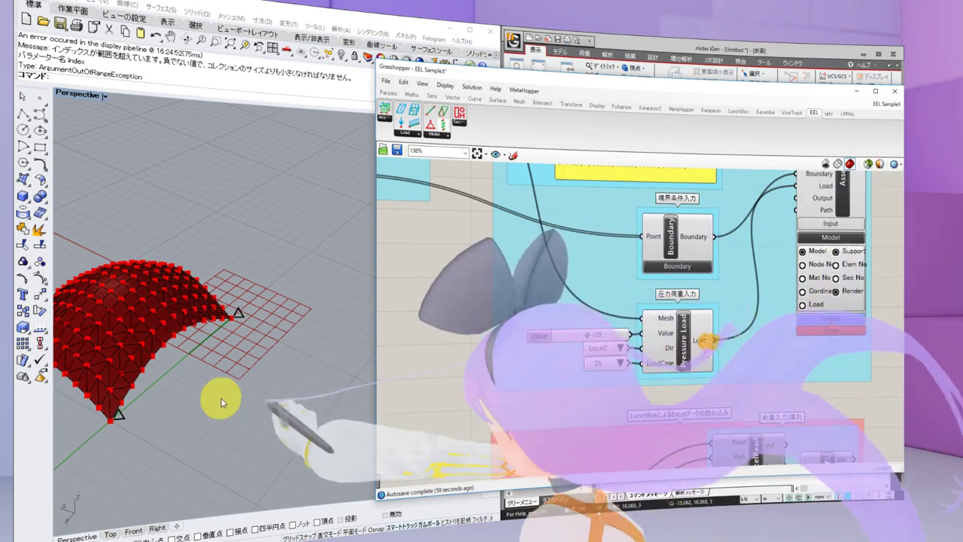
Narrow the Grasshopper window to uncover more of the Rhino viewport and check the rendered shell from several angles
{"action": "right_click_drag", "start_coordinate": [220, 398], "coordinate": [335, 296]}
{"action": "scroll", "coordinate": [312, 359], "scroll_direction": "down", "scroll_amount": 10}
{"action": "left_click_drag", "start_coordinate": [377, 257], "coordinate": [460, 261]}
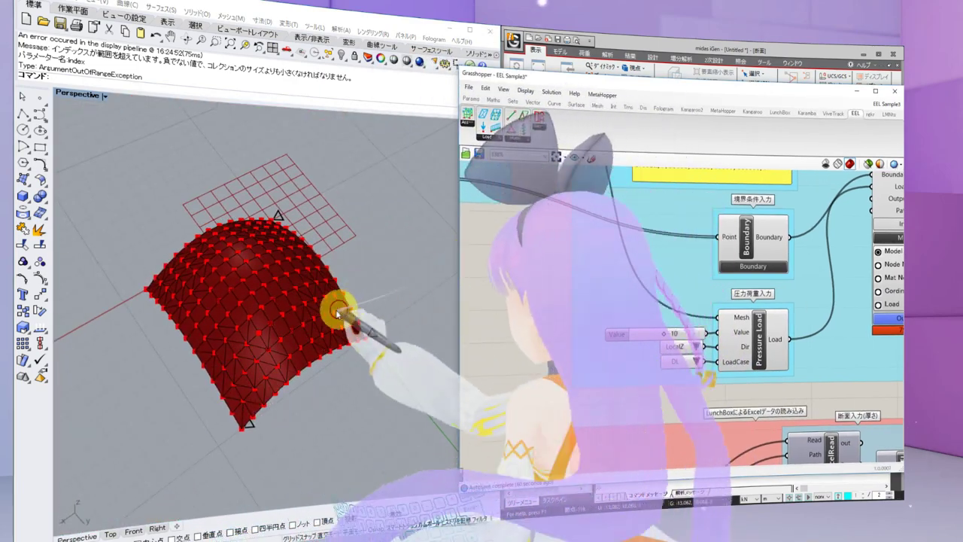
{"action": "right_click_drag", "start_coordinate": [340, 281], "coordinate": [349, 282], "text": "shift"}
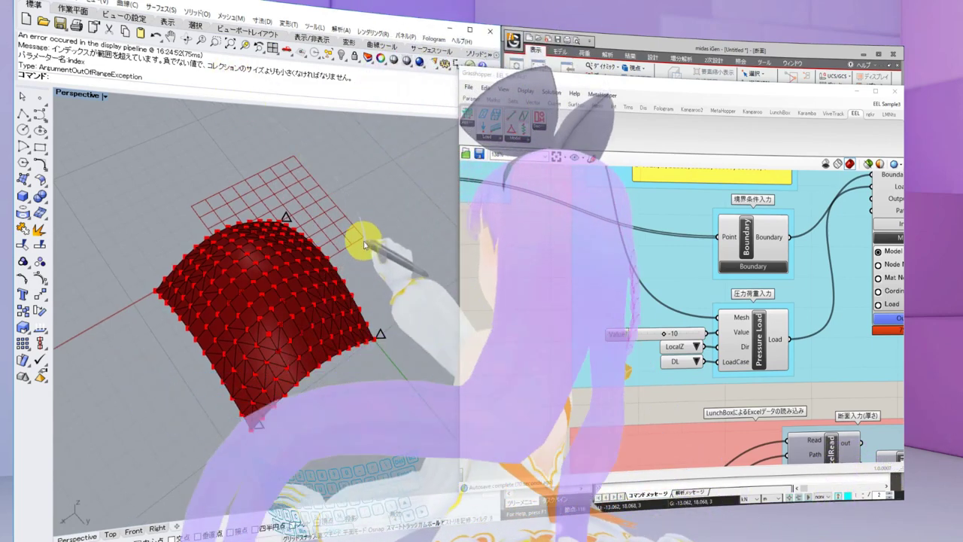
{"action": "right_click_drag", "start_coordinate": [361, 277], "coordinate": [325, 279]}
Set the Pressure Load direction to GlobalZ and view the whole shell in Rhino
{"action": "right_click_drag", "start_coordinate": [567, 299], "coordinate": [539, 337]}
{"action": "scroll", "coordinate": [539, 337], "scroll_direction": "down", "scroll_amount": 1}
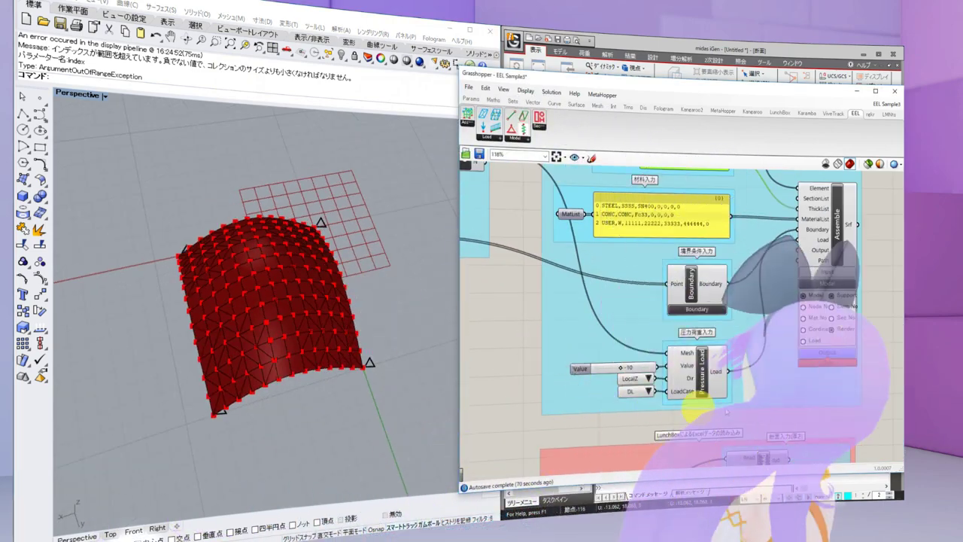
{"action": "scroll", "coordinate": [645, 407], "scroll_direction": "up", "scroll_amount": 3}
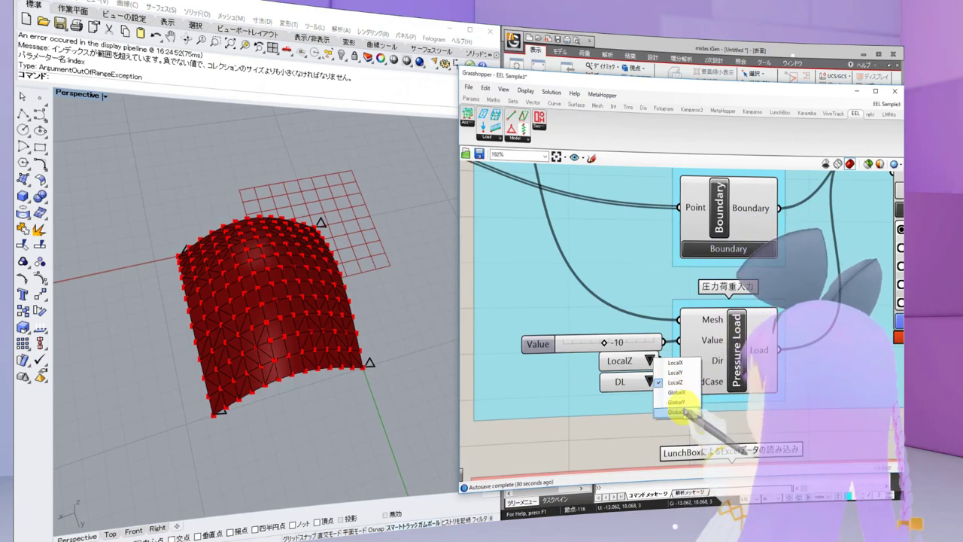
{"action": "right_click_drag", "start_coordinate": [311, 401], "coordinate": [307, 355]}
{"action": "key", "text": "ctrl+shift+e"}
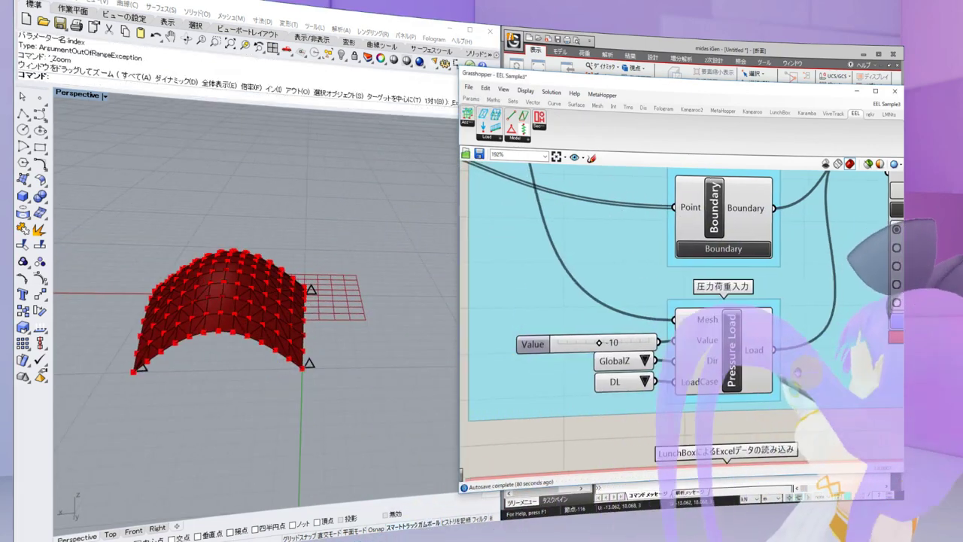
Enable the Load display in Assemble's Model options and inspect the shell in Rhino from several angles
{"action": "right_click_drag", "start_coordinate": [830, 375], "coordinate": [662, 384]}
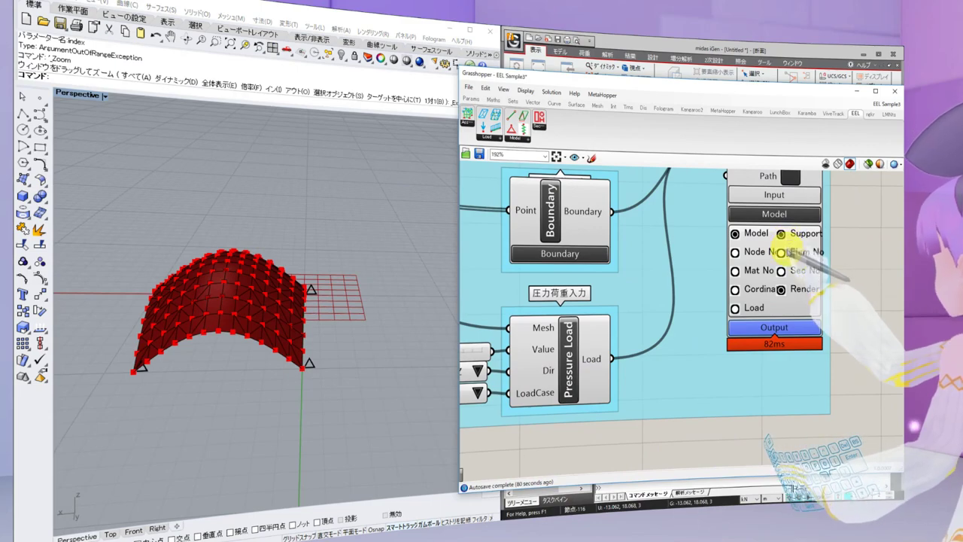
{"action": "left_click", "coordinate": [735, 307]}
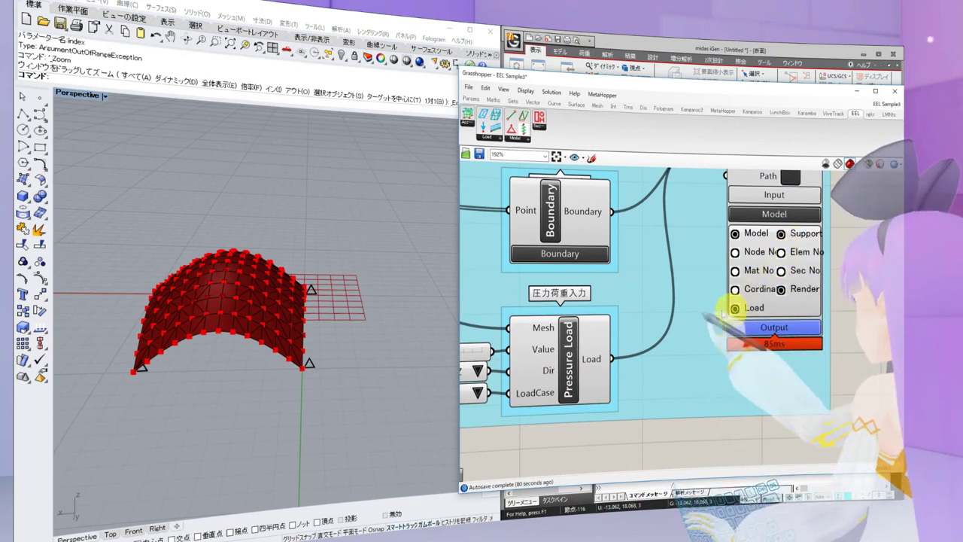
{"action": "right_click_drag", "start_coordinate": [358, 335], "coordinate": [264, 363]}
{"action": "key", "text": "ctrl+shift+e"}
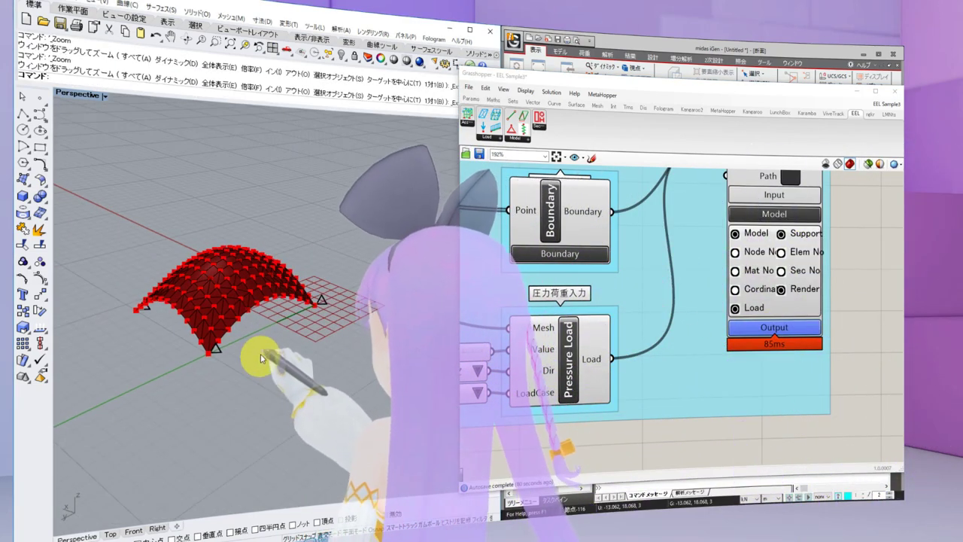
{"action": "right_click_drag", "start_coordinate": [262, 320], "coordinate": [363, 366]}
{"action": "scroll", "coordinate": [235, 357], "scroll_direction": "up", "scroll_amount": 7}
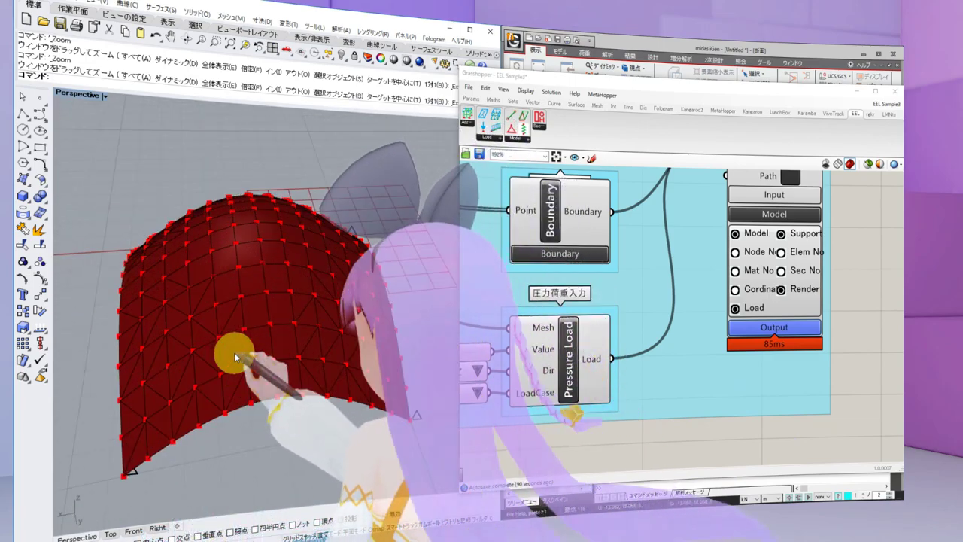
{"action": "right_click_drag", "start_coordinate": [234, 357], "coordinate": [266, 351]}
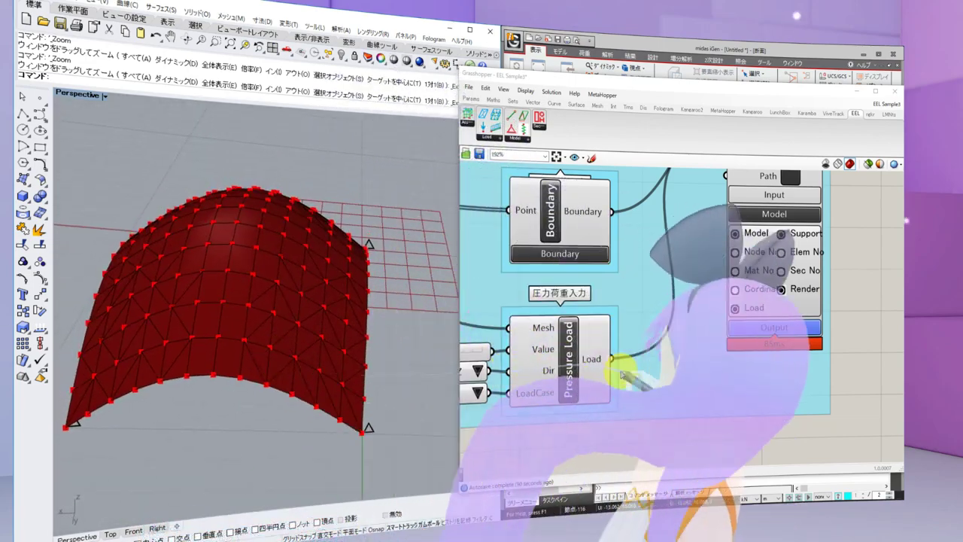
Toggle Assemble's Load and Render display options to compare the shell's preview in Rhino
{"action": "scroll", "coordinate": [753, 331], "scroll_direction": "down", "scroll_amount": 4}
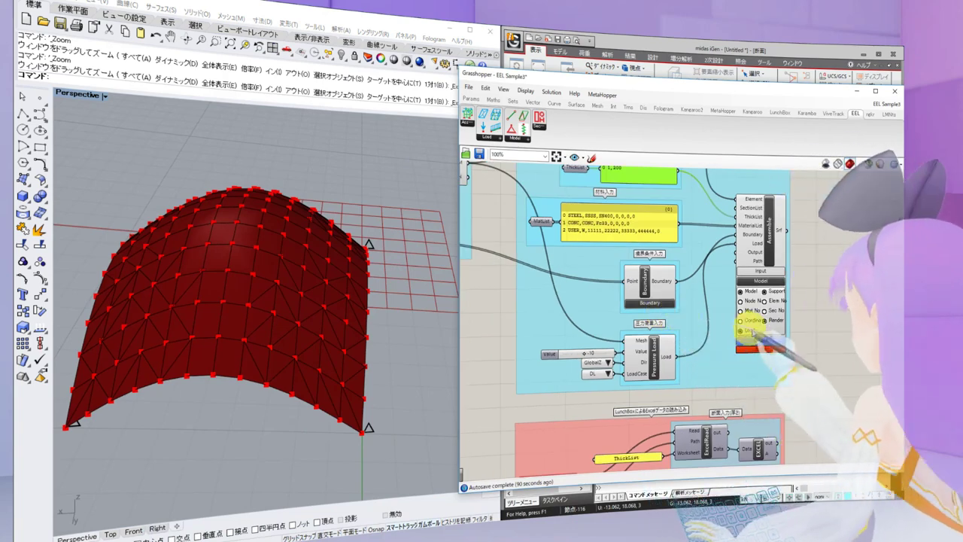
{"action": "left_click", "coordinate": [749, 330]}
{"action": "scroll", "coordinate": [813, 312], "scroll_direction": "up", "scroll_amount": 1}
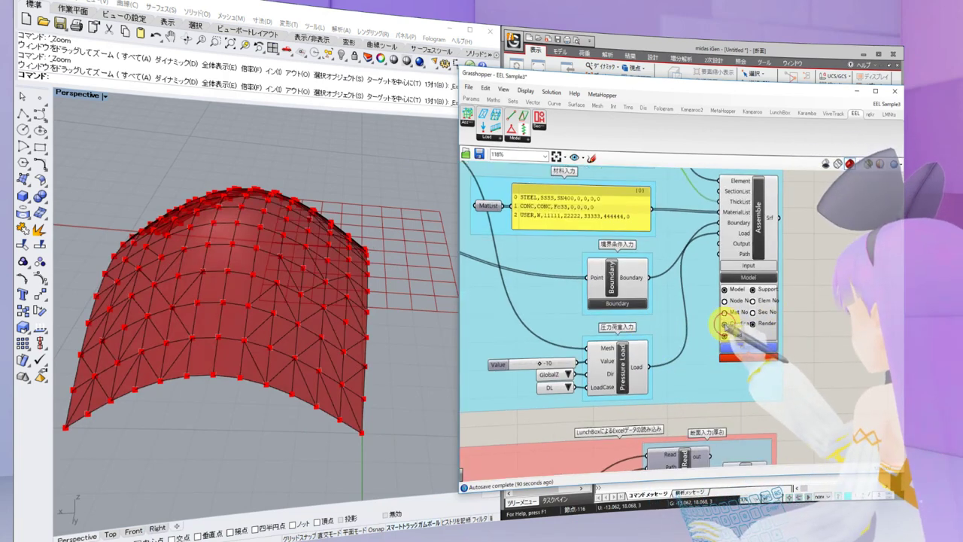
{"action": "left_click", "coordinate": [752, 323]}
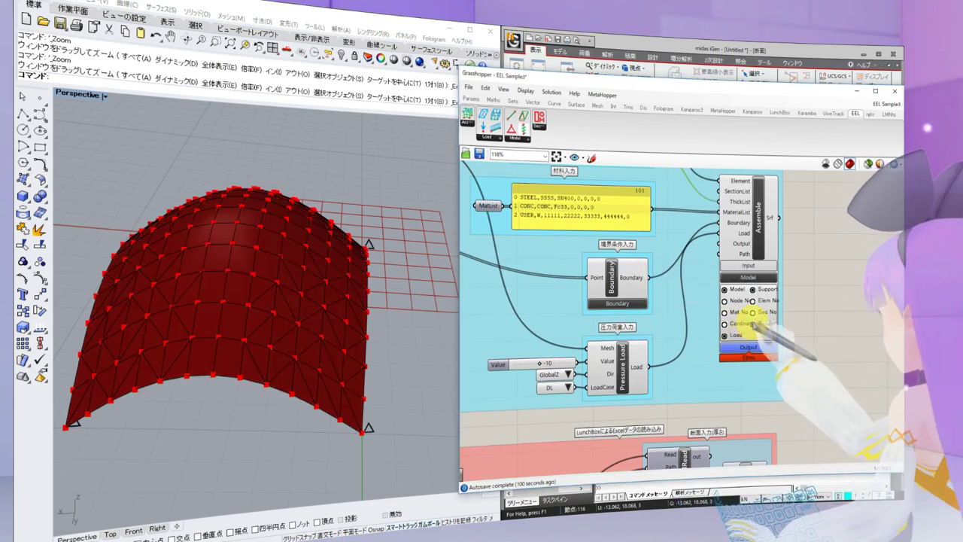
Turn off Assemble's Render display and inspect the shell mesh in Rhino up close and as a whole
{"action": "left_click", "coordinate": [753, 323]}
{"action": "right_click_drag", "start_coordinate": [426, 361], "coordinate": [329, 330]}
{"action": "scroll", "coordinate": [211, 320], "scroll_direction": "up", "scroll_amount": 8}
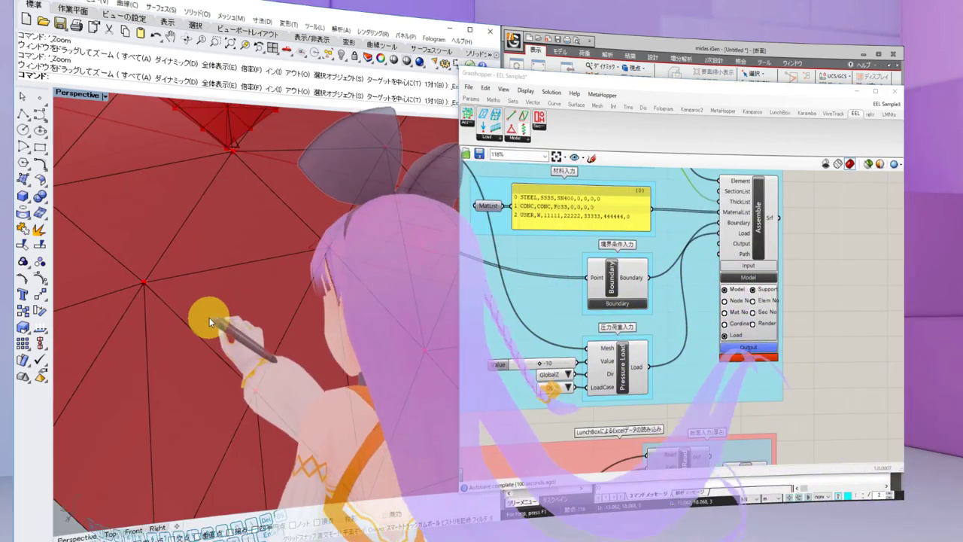
{"action": "scroll", "coordinate": [210, 322], "scroll_direction": "down", "scroll_amount": 6}
{"action": "right_click_drag", "start_coordinate": [208, 316], "coordinate": [376, 385]}
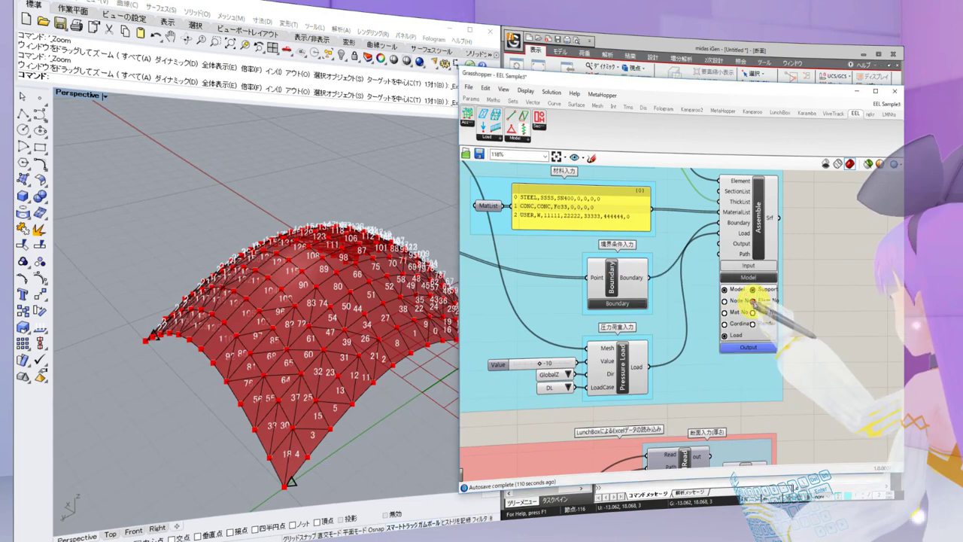
Switch Assemble's display from element numbers to material names and inspect the labels on the shell in Rhino
{"action": "left_click", "coordinate": [753, 301]}
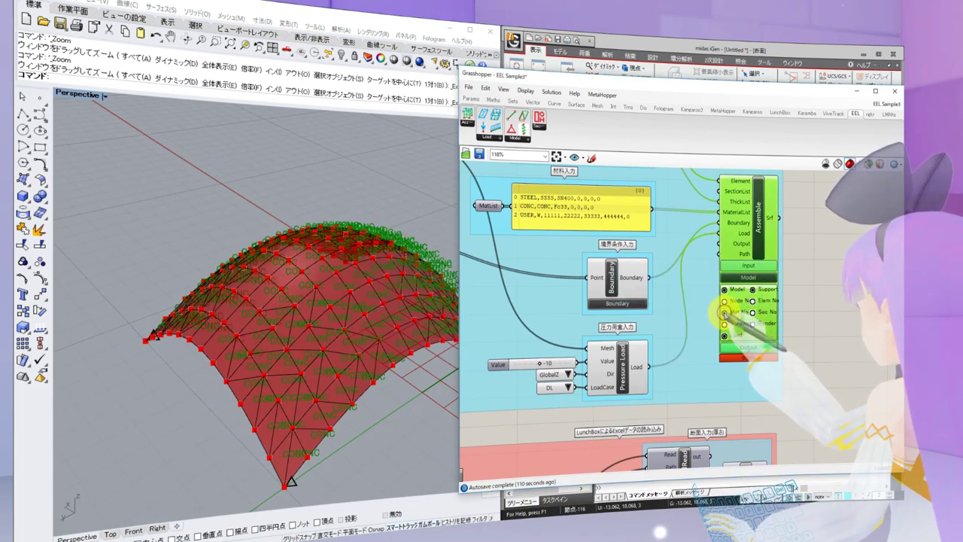
{"action": "right_click_drag", "start_coordinate": [361, 376], "coordinate": [343, 342]}
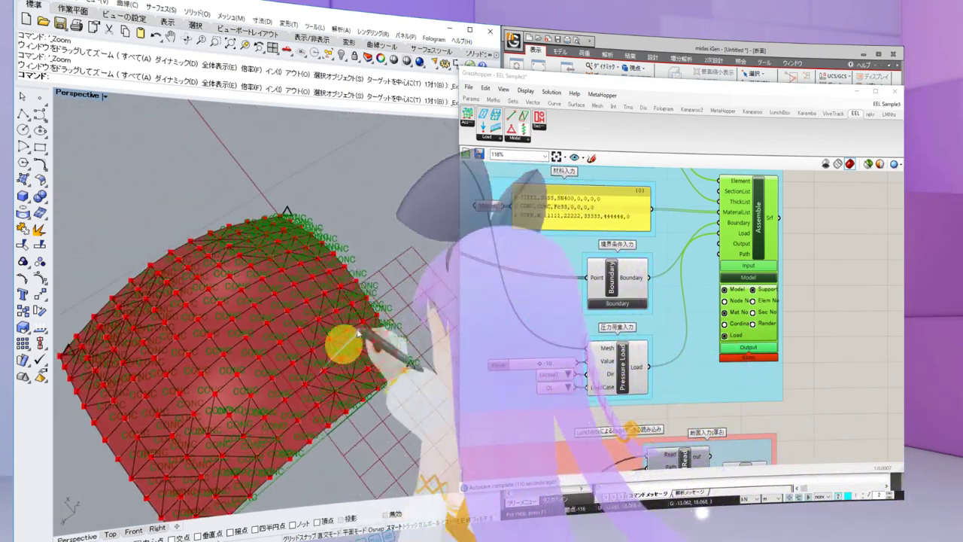
{"action": "scroll", "coordinate": [360, 333], "scroll_direction": "up", "scroll_amount": 9}
{"action": "scroll", "coordinate": [360, 333], "scroll_direction": "down", "scroll_amount": 7}
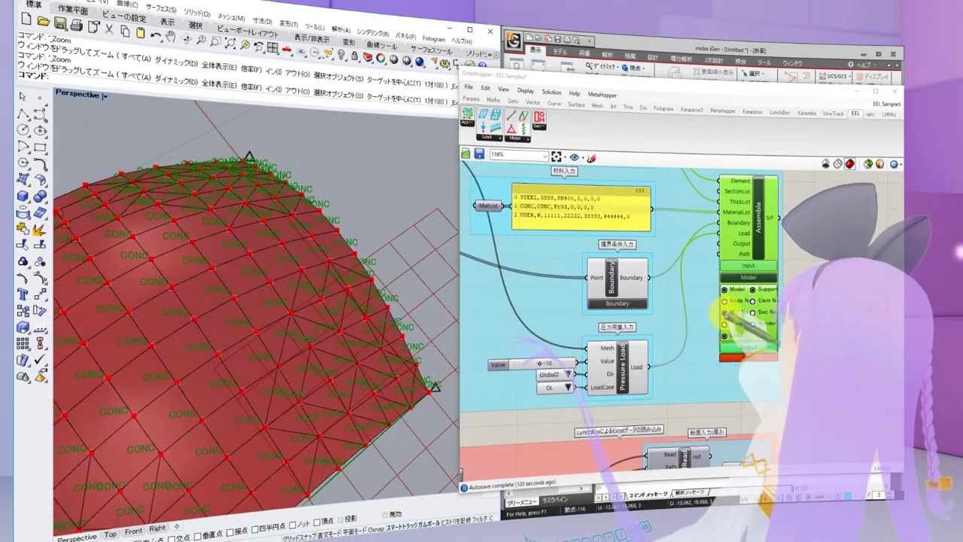
Hide Assemble's material labels and set the Pressure Load direction to LocalZ, checking the shell in Rhino
{"action": "left_click", "coordinate": [725, 335]}
{"action": "right_click_drag", "start_coordinate": [329, 349], "coordinate": [436, 339]}
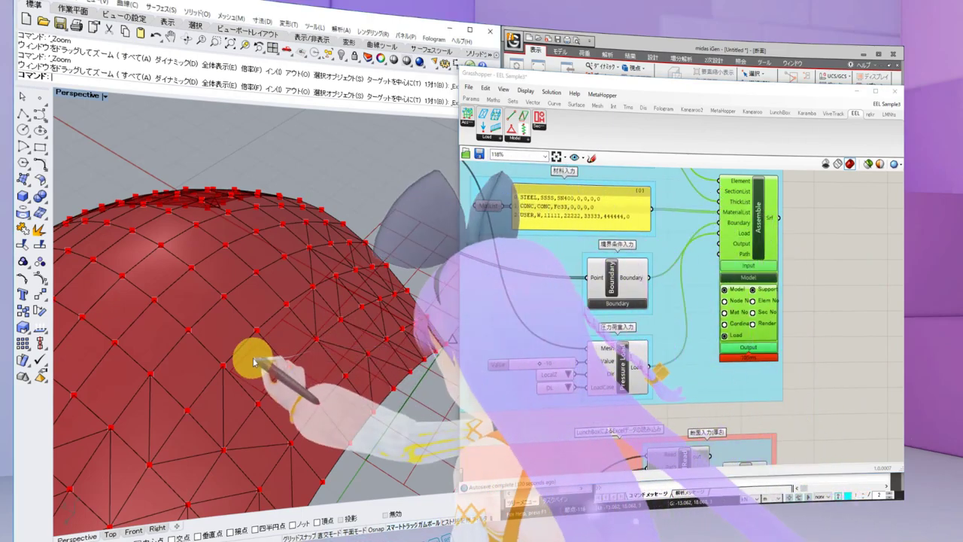
{"action": "right_click_drag", "start_coordinate": [243, 354], "coordinate": [311, 236]}
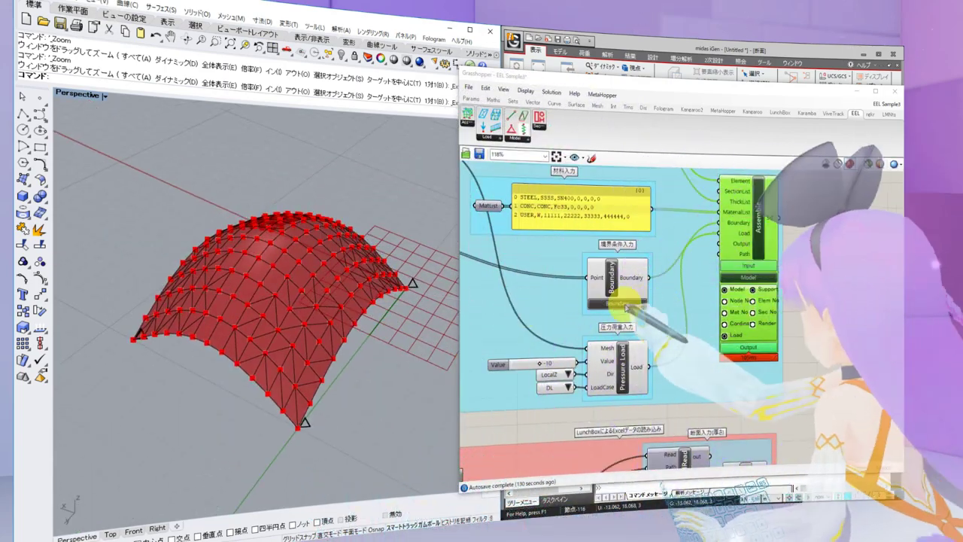
Examine the Boundary component, the shell's supports and the ジオメトリー生成 group that feeds the shell and its support points
{"action": "left_click", "coordinate": [625, 303]}
{"action": "mouse_move", "coordinate": [278, 344]}
{"action": "right_mouse_down"}
{"action": "mouse_move", "coordinate": [302, 383]}
{"action": "mouse_move", "coordinate": [280, 355]}
{"action": "right_mouse_up"}
{"action": "right_click_drag", "start_coordinate": [819, 277], "coordinate": [822, 365]}
{"action": "scroll", "coordinate": [804, 297], "scroll_direction": "down", "scroll_amount": 2}
{"action": "right_click_drag", "start_coordinate": [617, 269], "coordinate": [808, 199]}
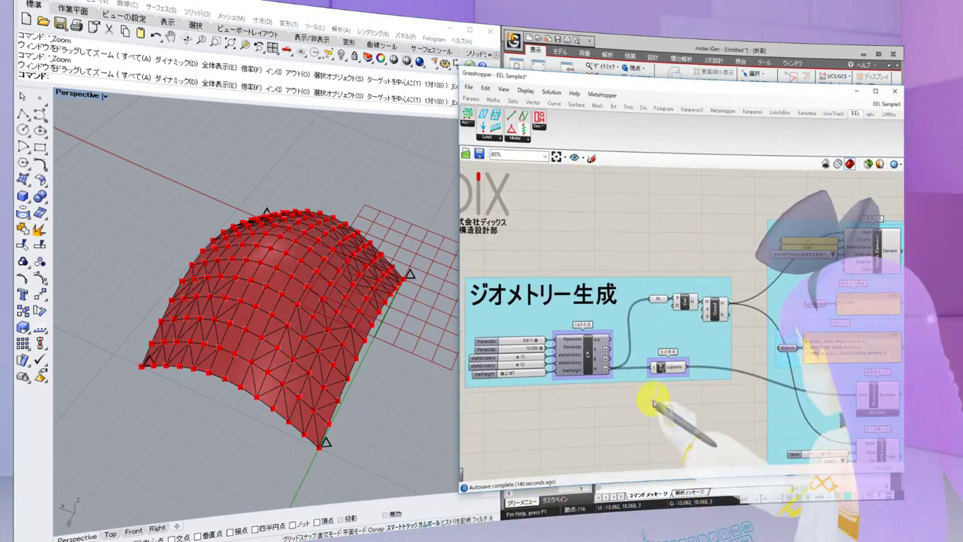
{"action": "scroll", "coordinate": [653, 407], "scroll_direction": "up", "scroll_amount": 3}
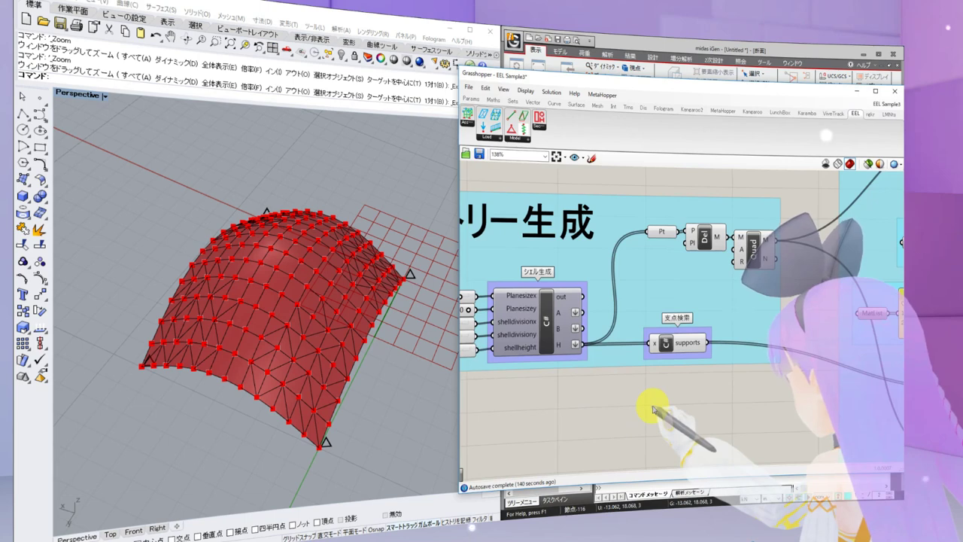
{"action": "right_click_drag", "start_coordinate": [585, 413], "coordinate": [689, 410]}
{"action": "scroll", "coordinate": [689, 408], "scroll_direction": "down", "scroll_amount": 1}
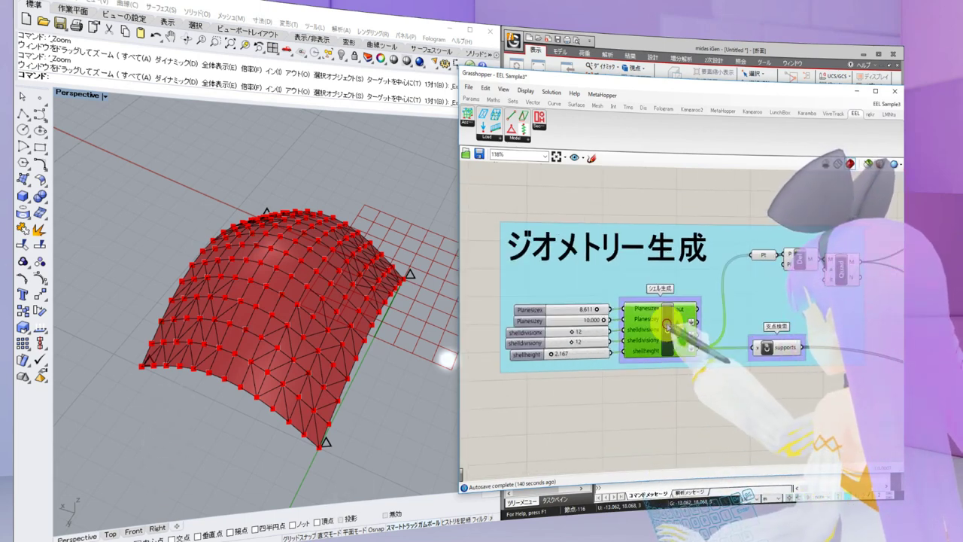
Open the シェル生成 C# component's script, read its code through to the end, and close the editor
{"action": "double_click", "coordinate": [666, 325]}
{"action": "scroll", "coordinate": [668, 328], "scroll_direction": "down", "scroll_amount": 7}
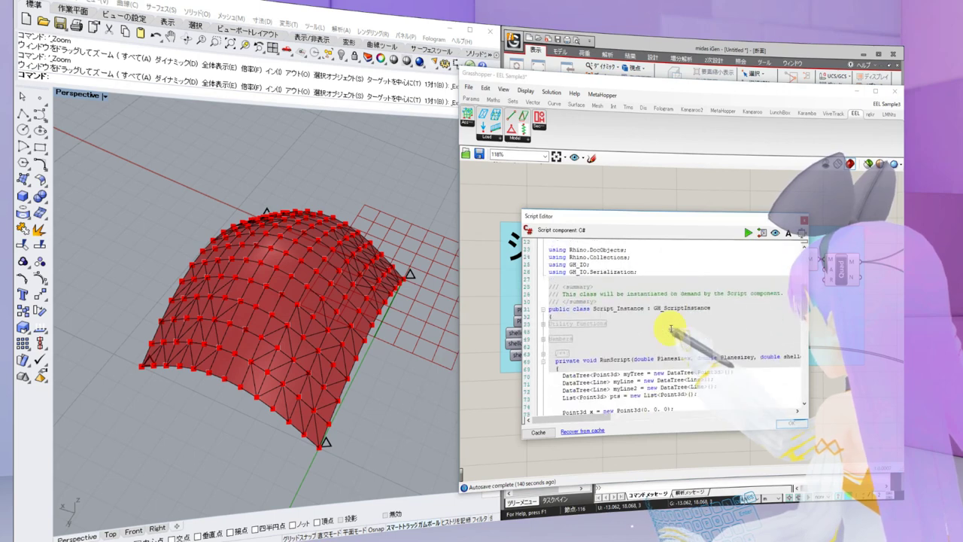
{"action": "scroll", "coordinate": [670, 329], "scroll_direction": "down", "scroll_amount": 2}
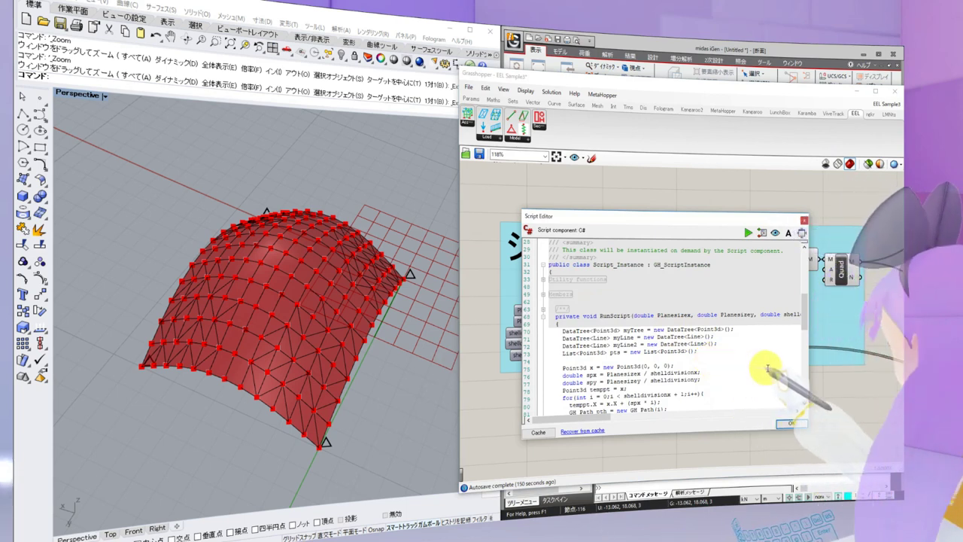
{"action": "scroll", "coordinate": [768, 368], "scroll_direction": "down", "scroll_amount": 1}
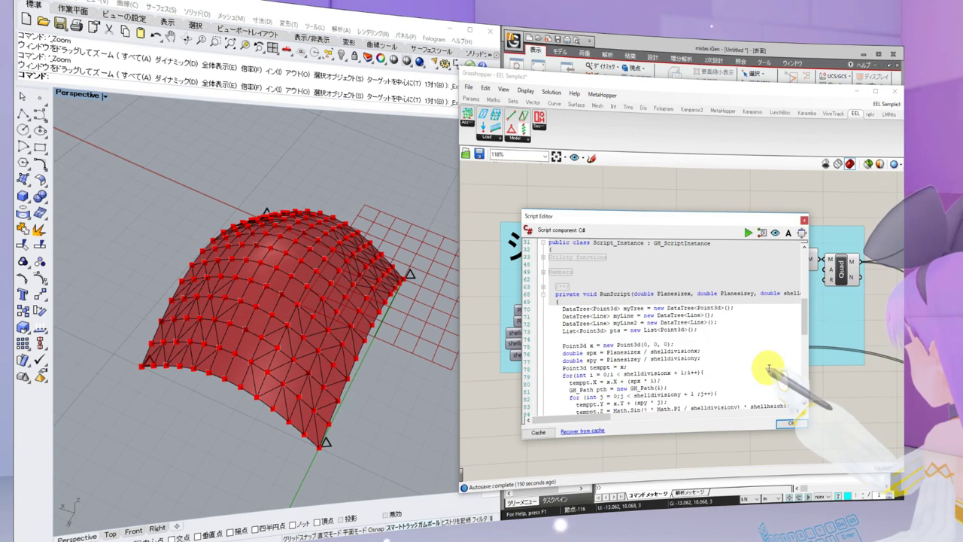
{"action": "scroll", "coordinate": [768, 368], "scroll_direction": "down", "scroll_amount": 1}
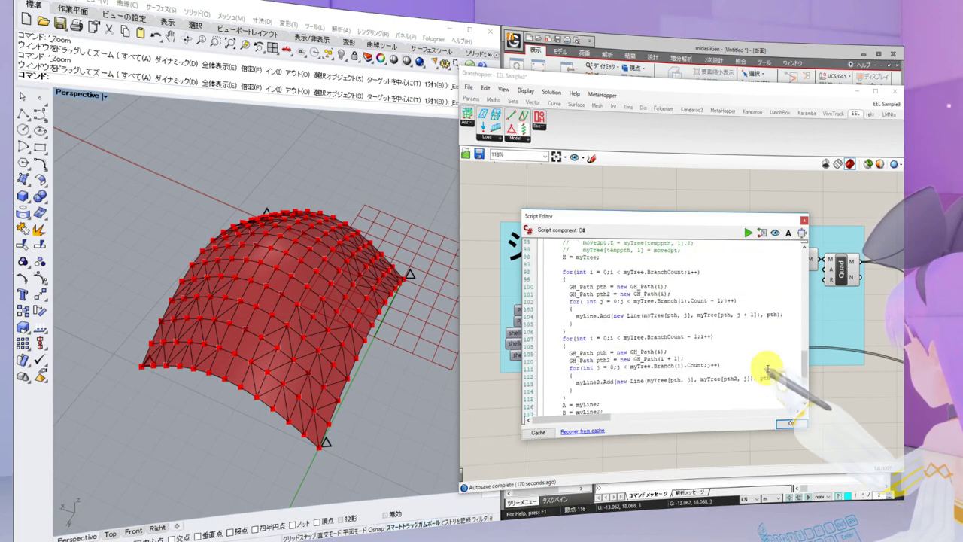
{"action": "scroll", "coordinate": [768, 369], "scroll_direction": "down", "scroll_amount": 3}
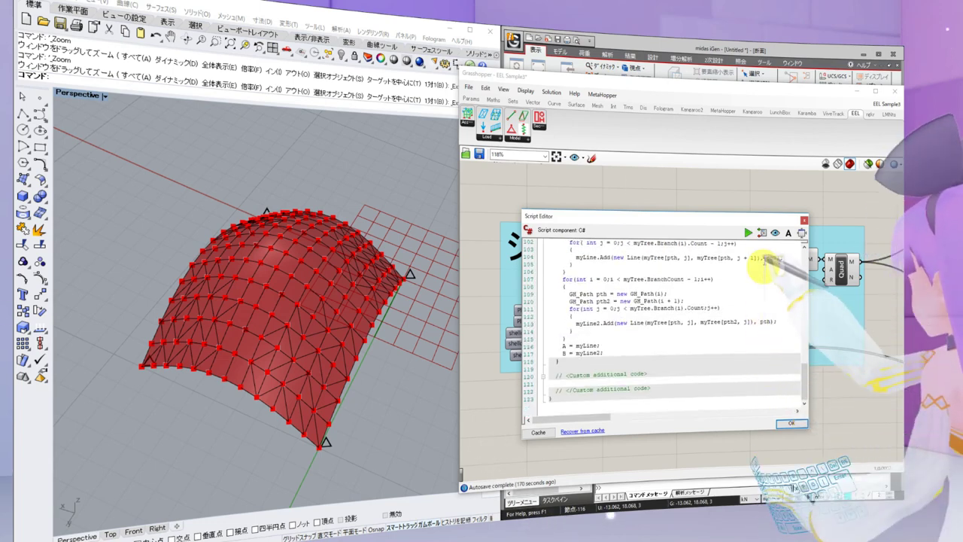
{"action": "left_click", "coordinate": [803, 222]}
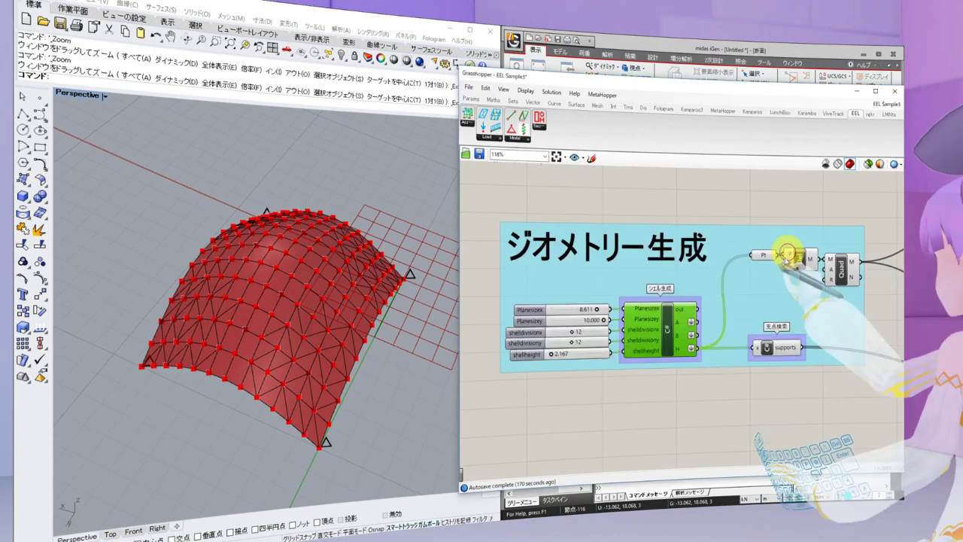
Return to the Assemble component in the EEL group and open its Model Data tables
{"action": "scroll", "coordinate": [635, 413], "scroll_direction": "down", "scroll_amount": 1}
{"action": "right_click_drag", "start_coordinate": [745, 400], "coordinate": [564, 421]}
{"action": "scroll", "coordinate": [684, 404], "scroll_direction": "down", "scroll_amount": 2}
{"action": "right_click_drag", "start_coordinate": [844, 324], "coordinate": [826, 277]}
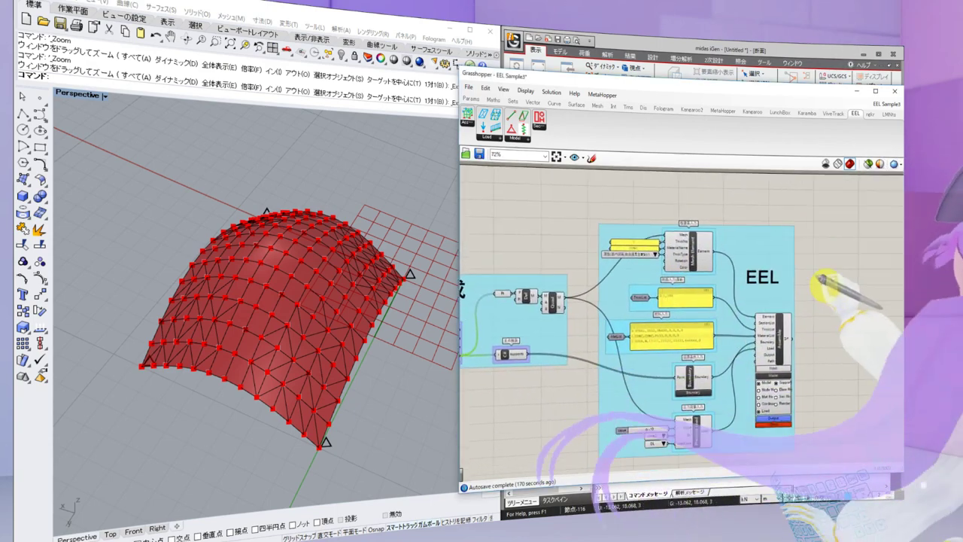
{"action": "scroll", "coordinate": [801, 343], "scroll_direction": "up", "scroll_amount": 3}
{"action": "right_click_drag", "start_coordinate": [802, 378], "coordinate": [756, 283]}
{"action": "left_click", "coordinate": [711, 293]}
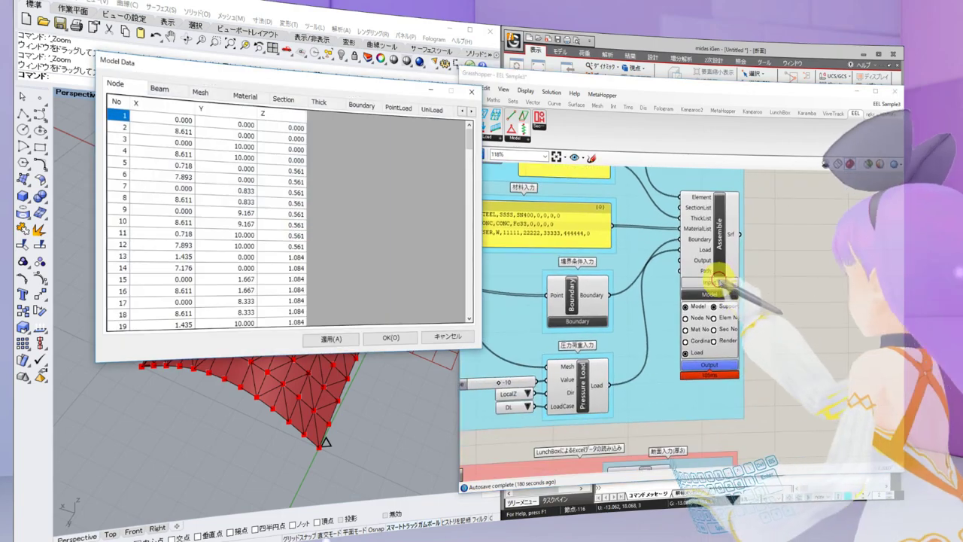
Try to set node 132's Z coordinate to 10000 in the Node table, accept it, and check the shell in Rhino
{"action": "left_click_drag", "start_coordinate": [470, 134], "coordinate": [467, 274]}
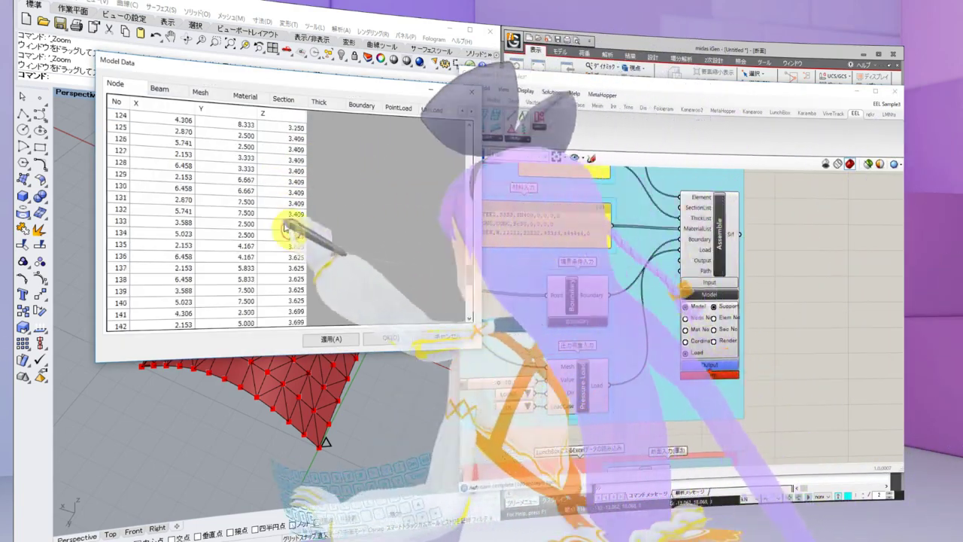
{"action": "left_click", "coordinate": [285, 213]}
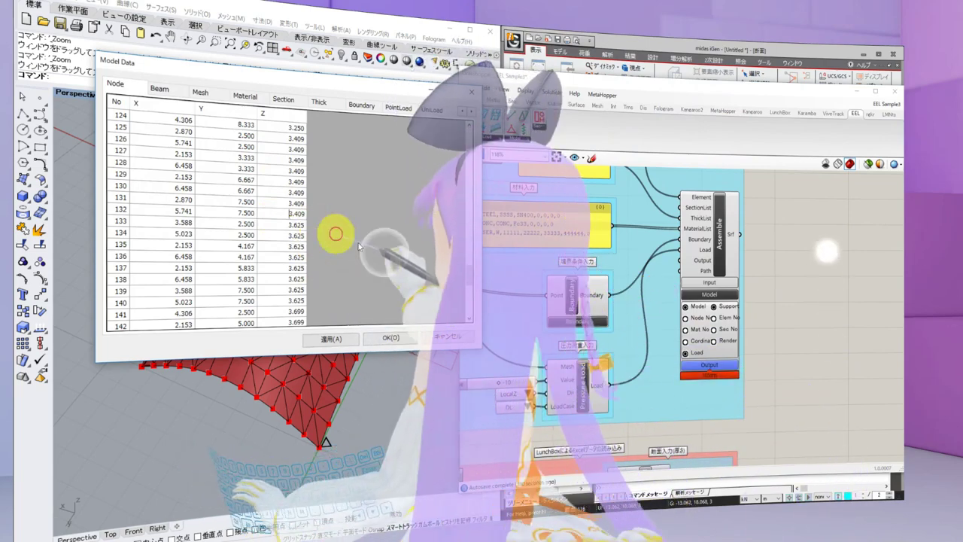
{"action": "double_click", "coordinate": [296, 213]}
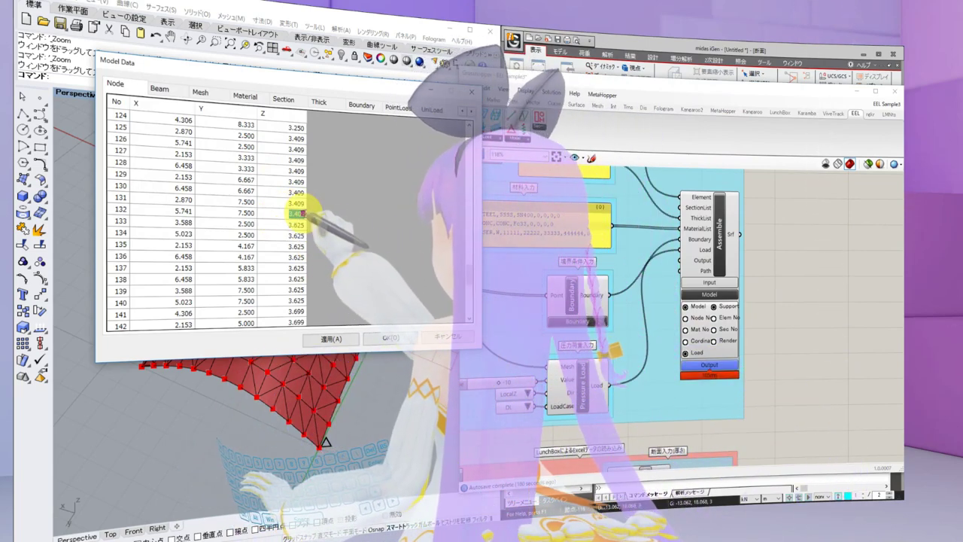
{"action": "type", "text": "10000"}
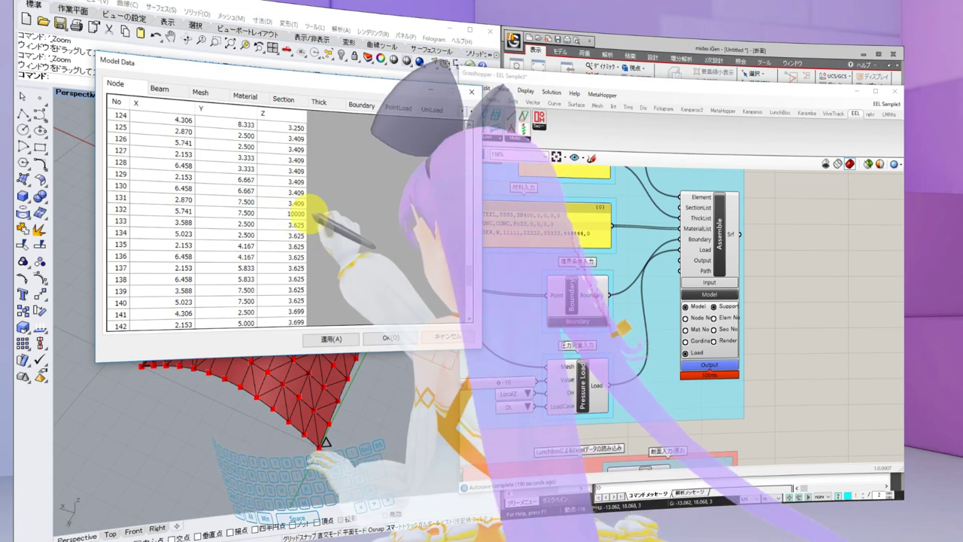
{"action": "left_click_drag", "start_coordinate": [345, 82], "coordinate": [665, 121]}
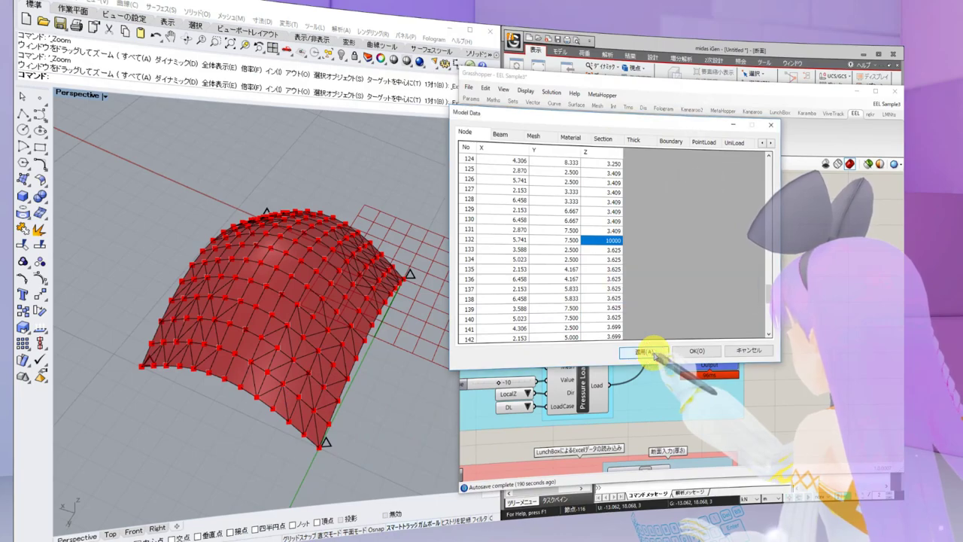
{"action": "left_click", "coordinate": [692, 351]}
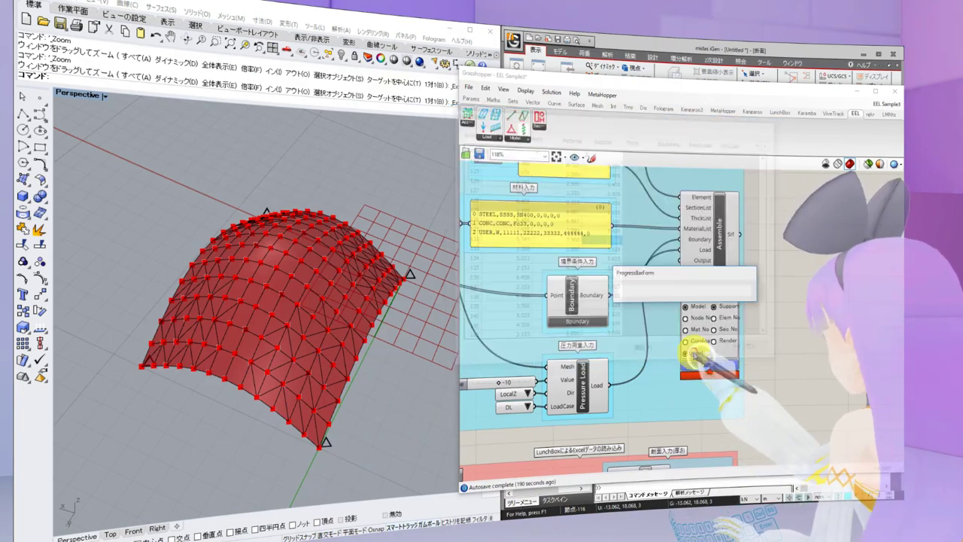
{"action": "right_click_drag", "start_coordinate": [370, 383], "coordinate": [326, 362]}
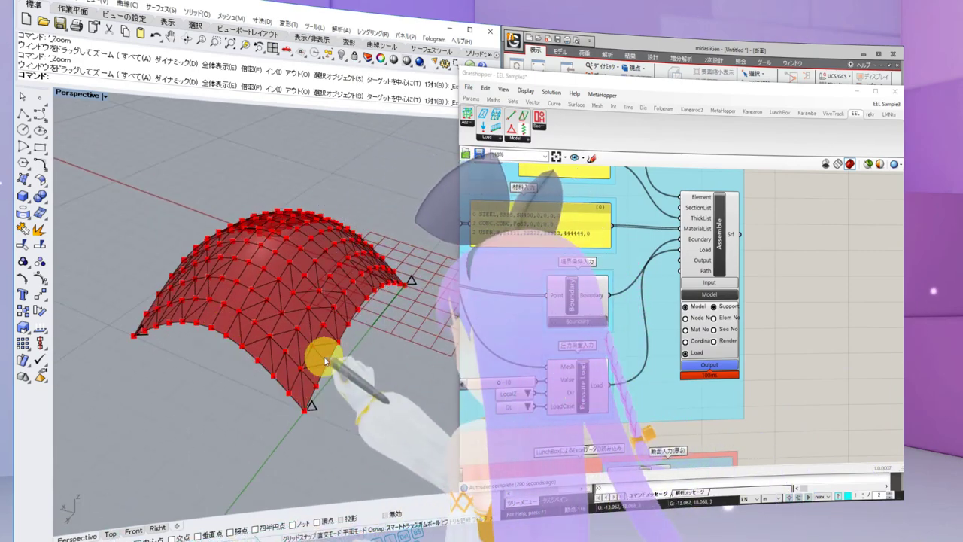
{"action": "right_click_drag", "start_coordinate": [320, 321], "coordinate": [336, 378]}
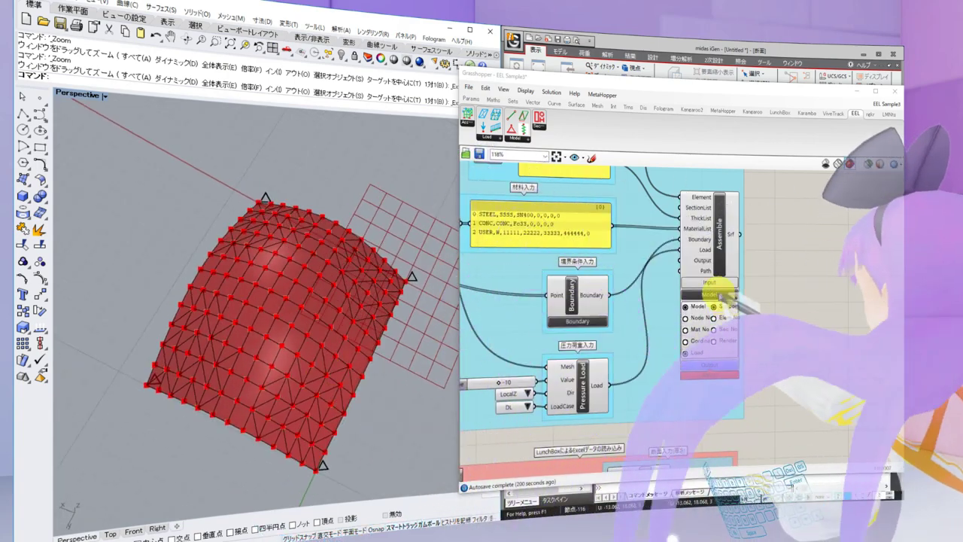
Reopen Assemble's Model Data and check the Z coordinate of node 132 in the Node table
{"action": "left_click", "coordinate": [714, 283]}
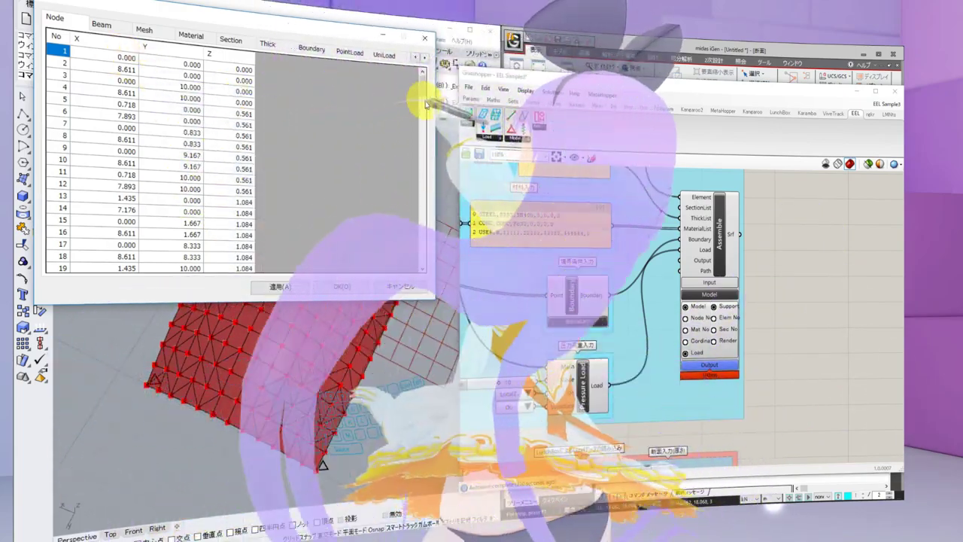
{"action": "left_click_drag", "start_coordinate": [423, 92], "coordinate": [423, 104]}
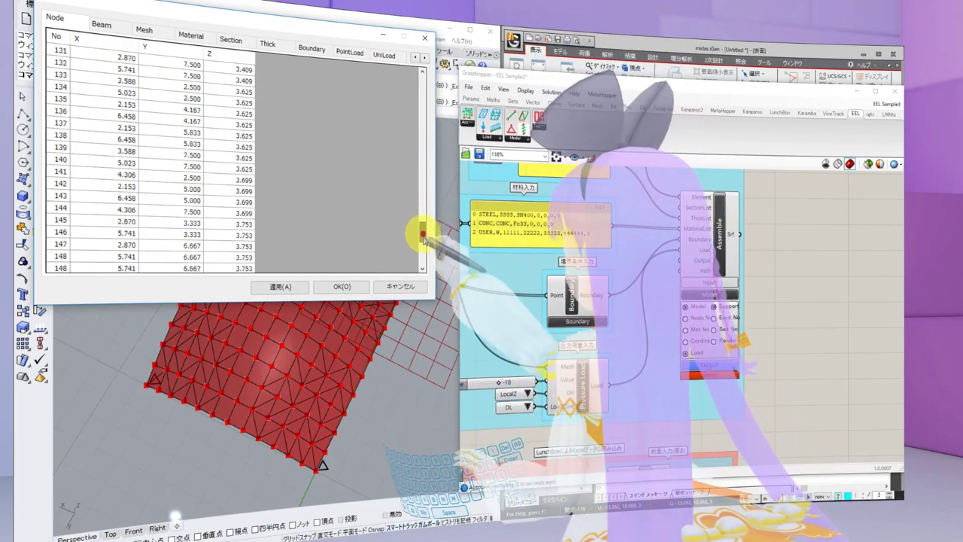
{"action": "left_click_drag", "start_coordinate": [423, 273], "coordinate": [423, 75]}
Review the Section, Material, Mesh, Thick, Boundary and PointLoad tables in Model Data, then close it
{"action": "left_click", "coordinate": [225, 41]}
{"action": "left_click", "coordinate": [189, 34]}
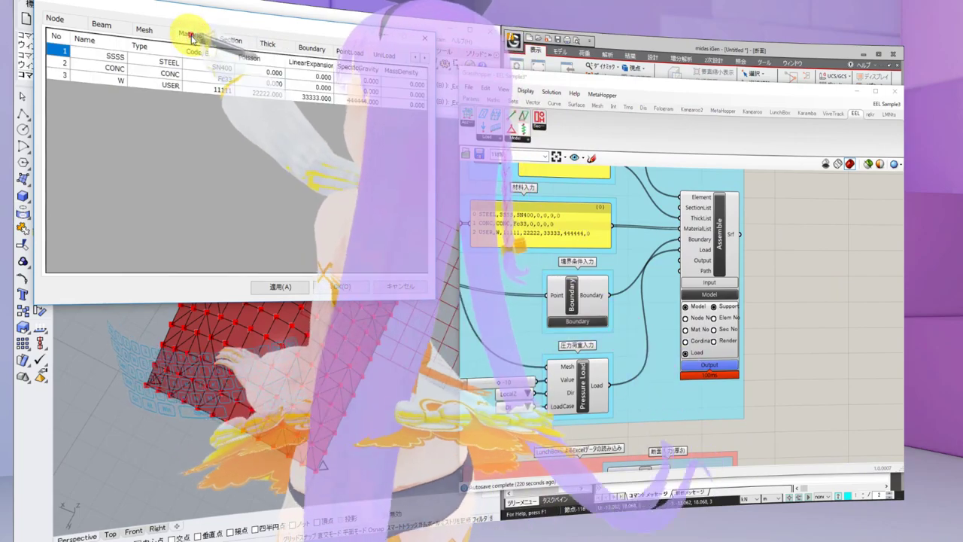
{"action": "left_click", "coordinate": [150, 30]}
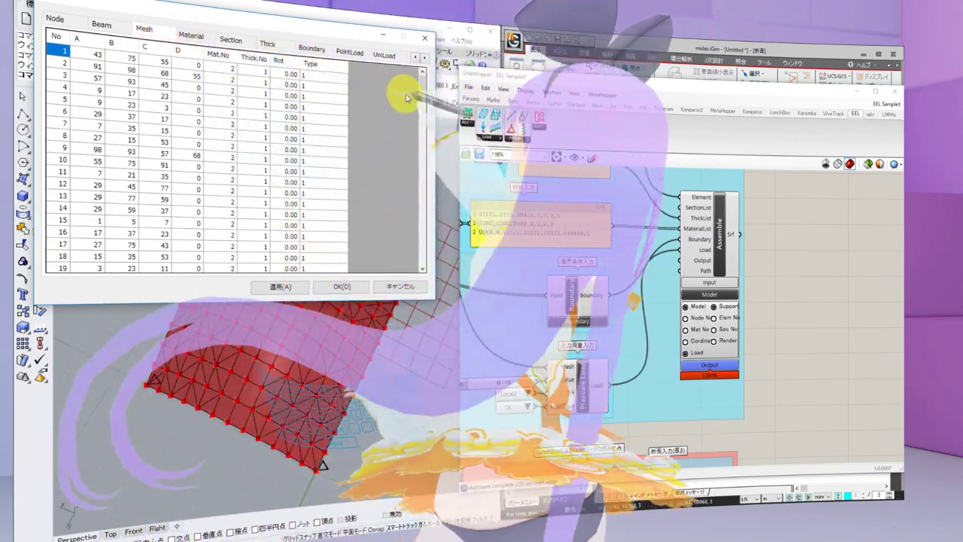
{"action": "left_click_drag", "start_coordinate": [422, 81], "coordinate": [422, 152]}
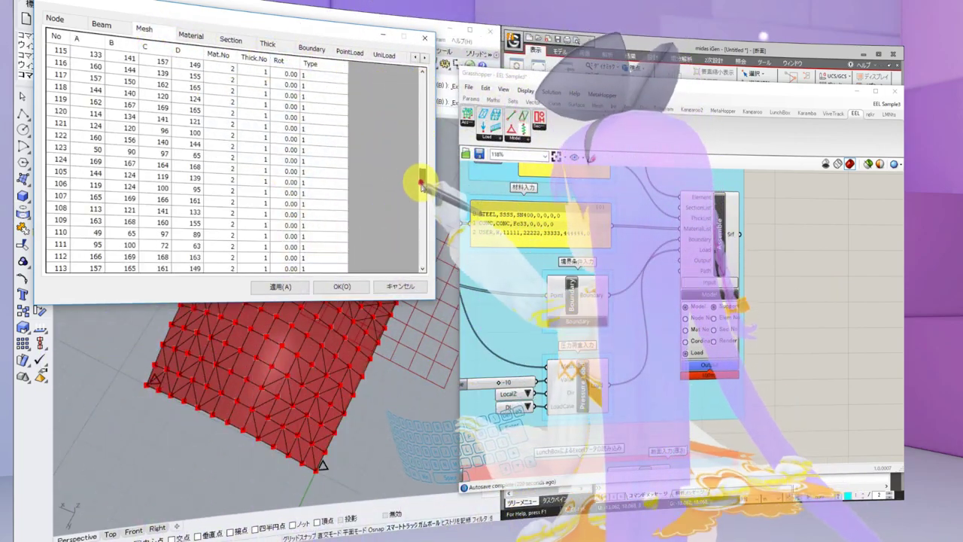
{"action": "left_click_drag", "start_coordinate": [421, 249], "coordinate": [433, 106]}
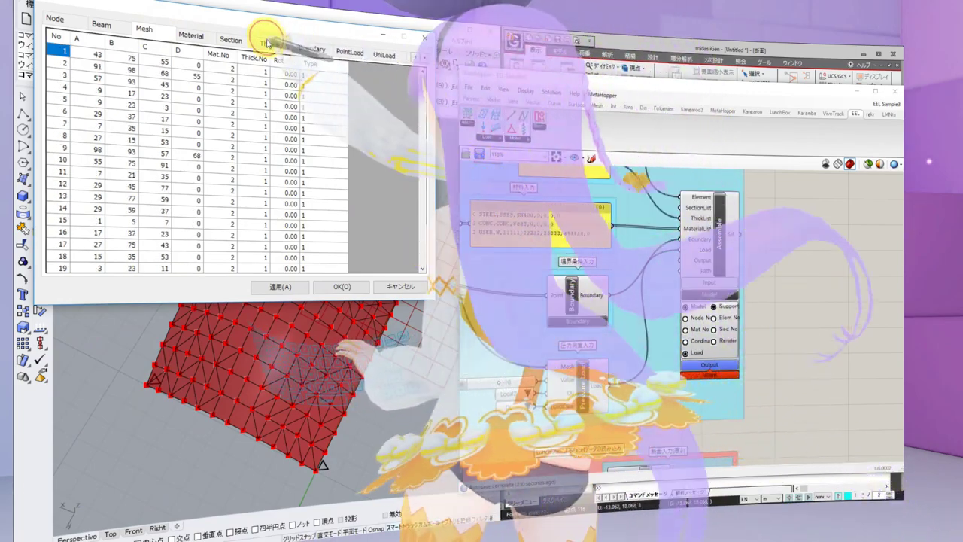
{"action": "left_click", "coordinate": [271, 43]}
{"action": "left_click", "coordinate": [312, 47]}
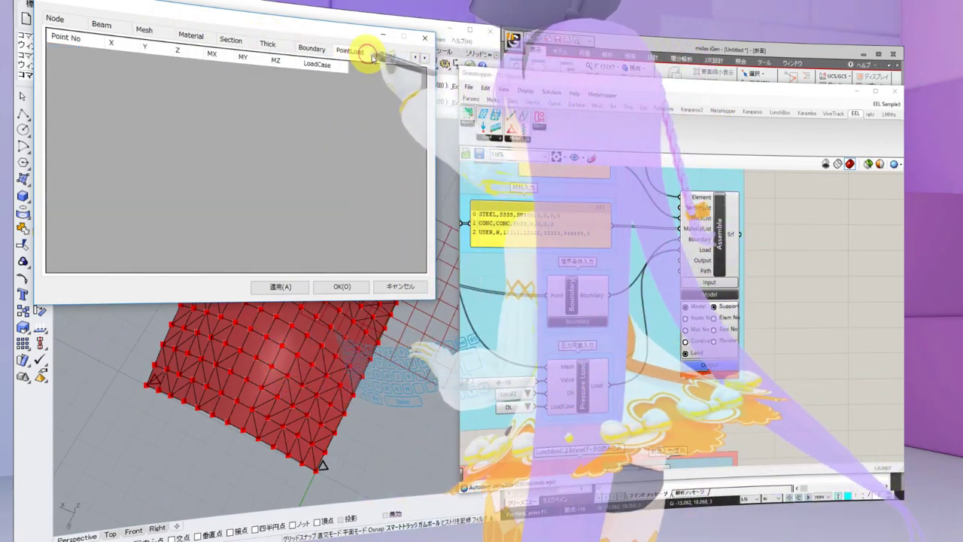
{"action": "left_click", "coordinate": [424, 38]}
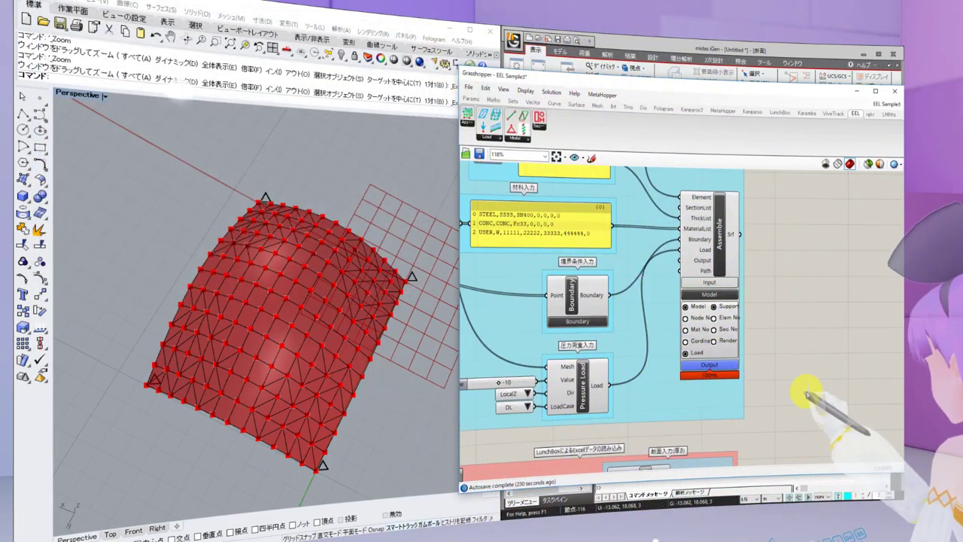
Look over the LunchBox Excel-reading group and return to the thickness, material and load inputs of the EEL group
{"action": "right_click_drag", "start_coordinate": [806, 398], "coordinate": [808, 329]}
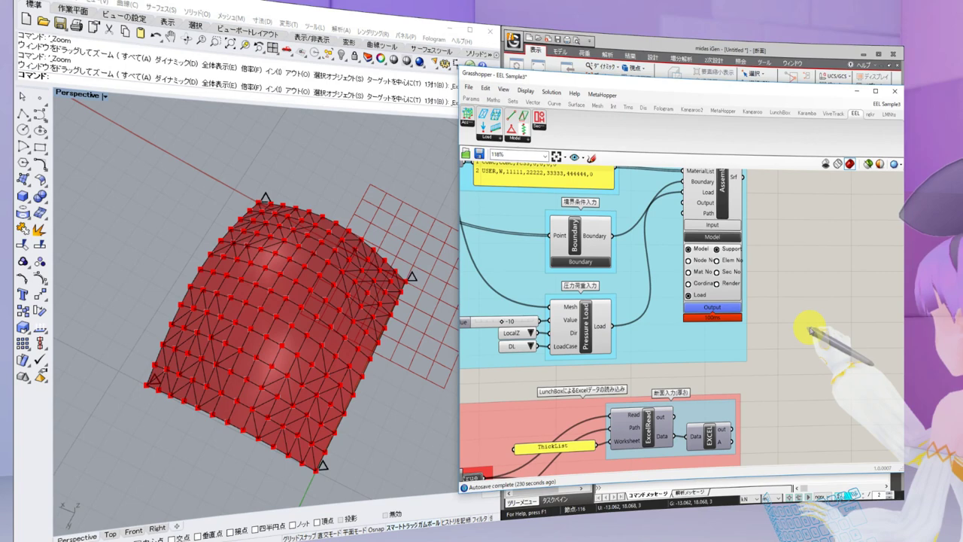
{"action": "scroll", "coordinate": [787, 354], "scroll_direction": "down", "scroll_amount": 3}
{"action": "scroll", "coordinate": [768, 319], "scroll_direction": "up", "scroll_amount": 2}
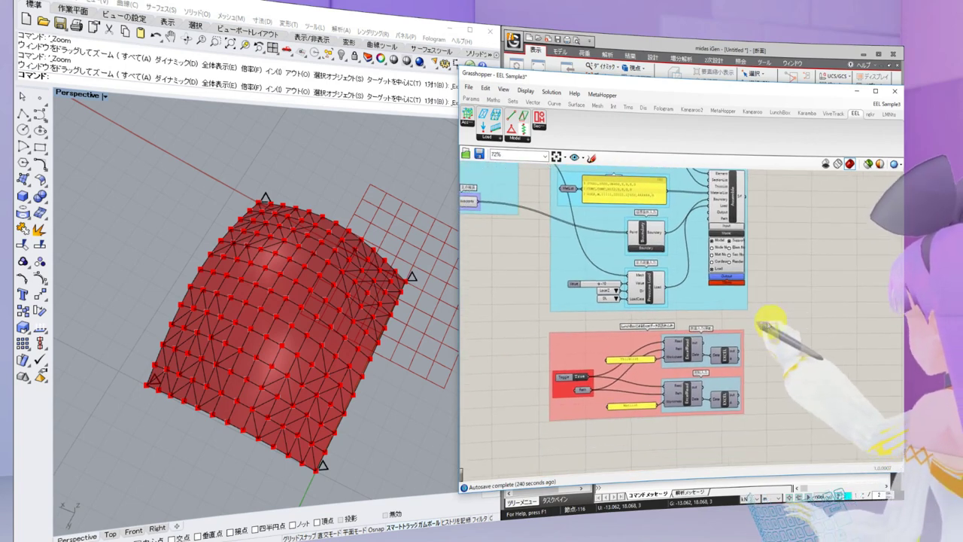
{"action": "scroll", "coordinate": [686, 319], "scroll_direction": "up", "scroll_amount": 1}
{"action": "scroll", "coordinate": [690, 321], "scroll_direction": "down", "scroll_amount": 1}
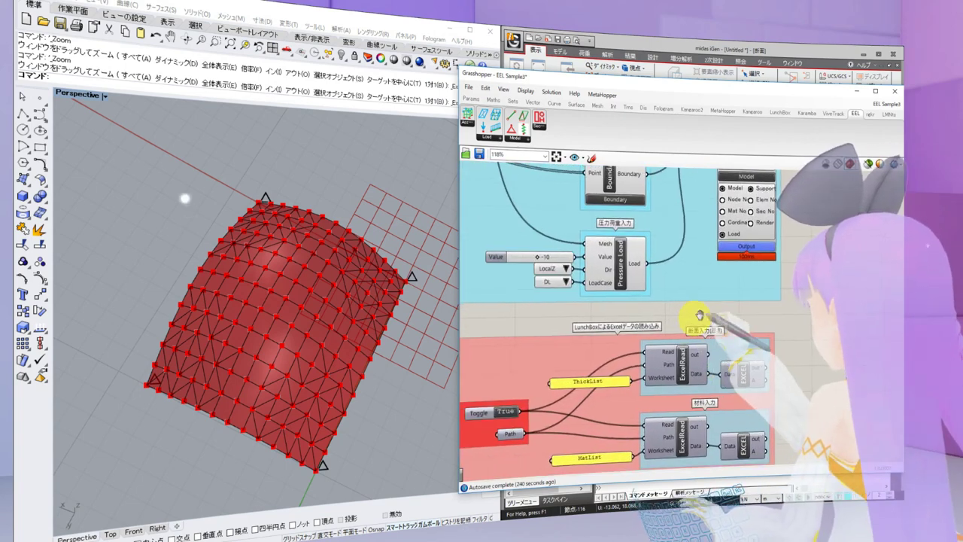
{"action": "right_click_drag", "start_coordinate": [700, 316], "coordinate": [727, 427]}
{"action": "right_click_drag", "start_coordinate": [832, 331], "coordinate": [860, 401]}
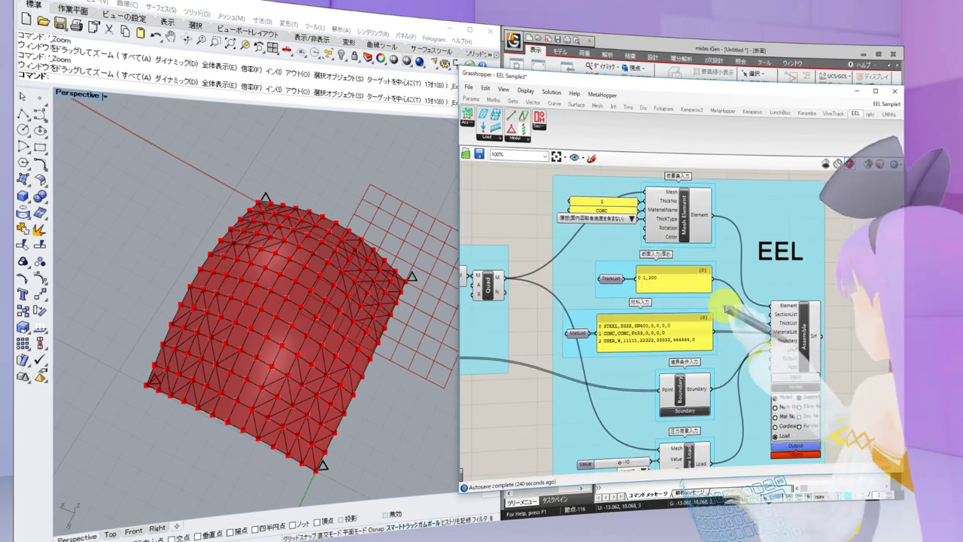
Open Assemble's Model Data, review the Thick table and the Mesh table down to its last row, and cancel
{"action": "left_click", "coordinate": [795, 386]}
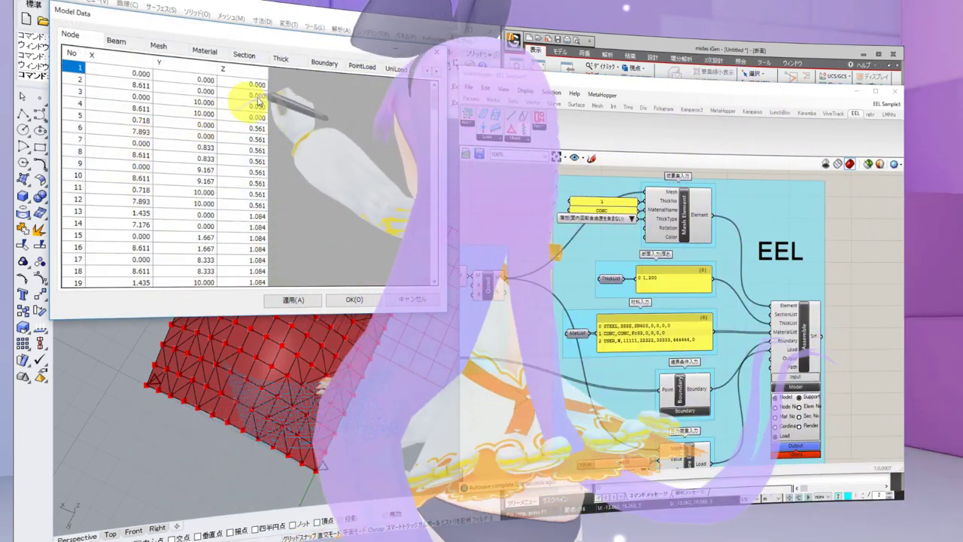
{"action": "left_click", "coordinate": [280, 57]}
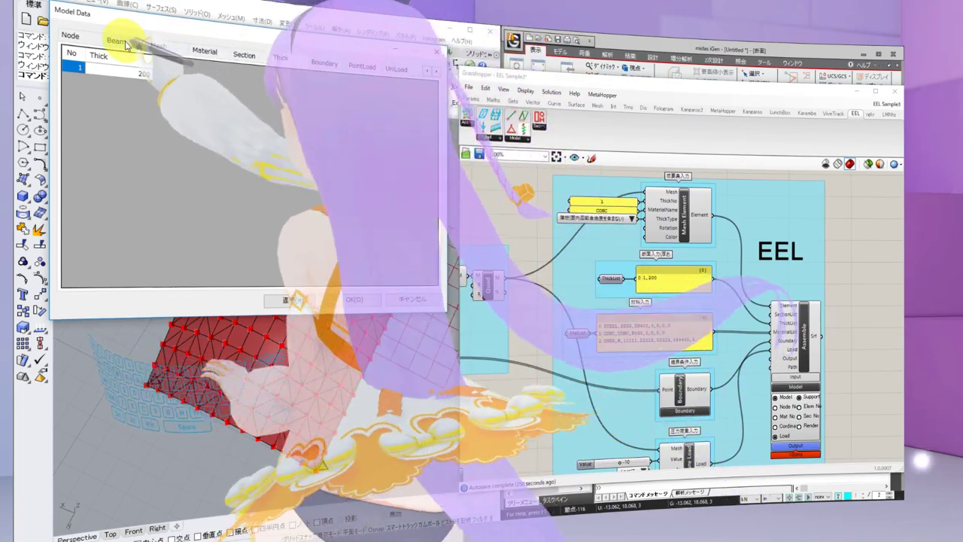
{"action": "left_click", "coordinate": [158, 45]}
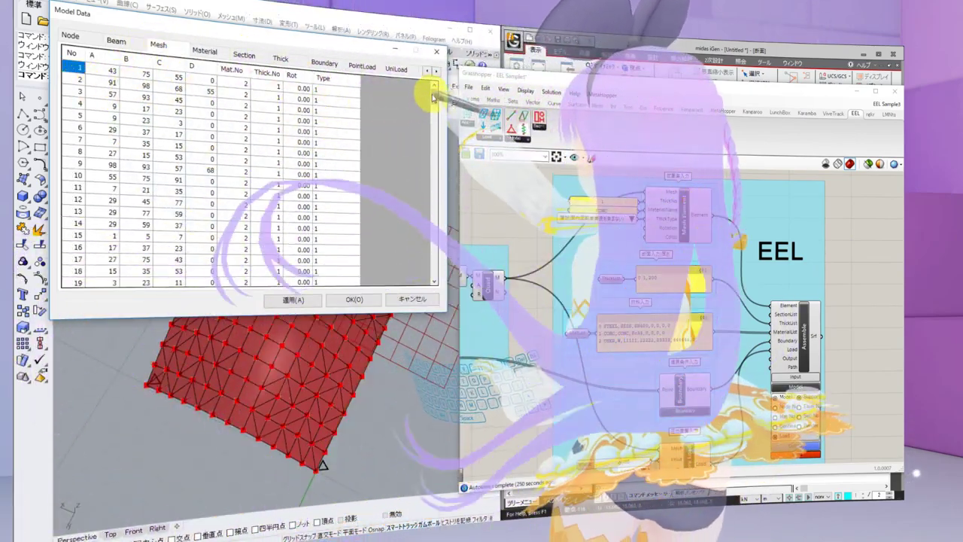
{"action": "left_click_drag", "start_coordinate": [432, 97], "coordinate": [433, 153]}
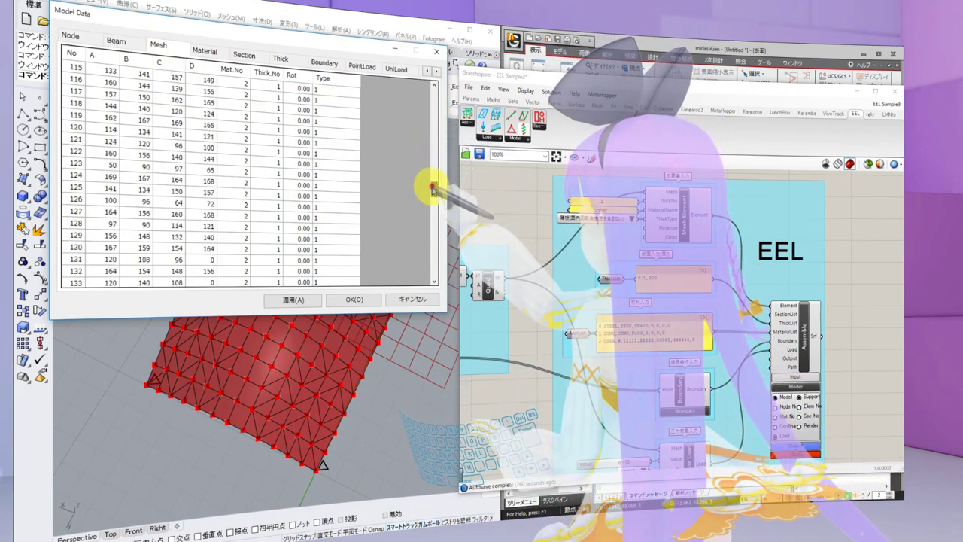
{"action": "left_click_drag", "start_coordinate": [433, 188], "coordinate": [432, 270]}
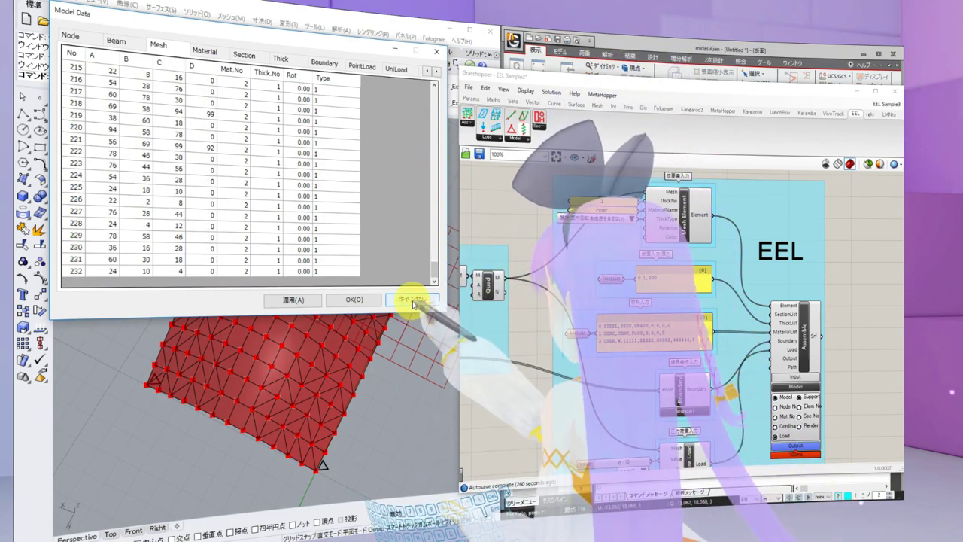
{"action": "left_click", "coordinate": [412, 303]}
Review the material list and EEL inputs in Sample3, and the load and section components the EEL plugin offers
{"action": "scroll", "coordinate": [686, 255], "scroll_direction": "up", "scroll_amount": 4}
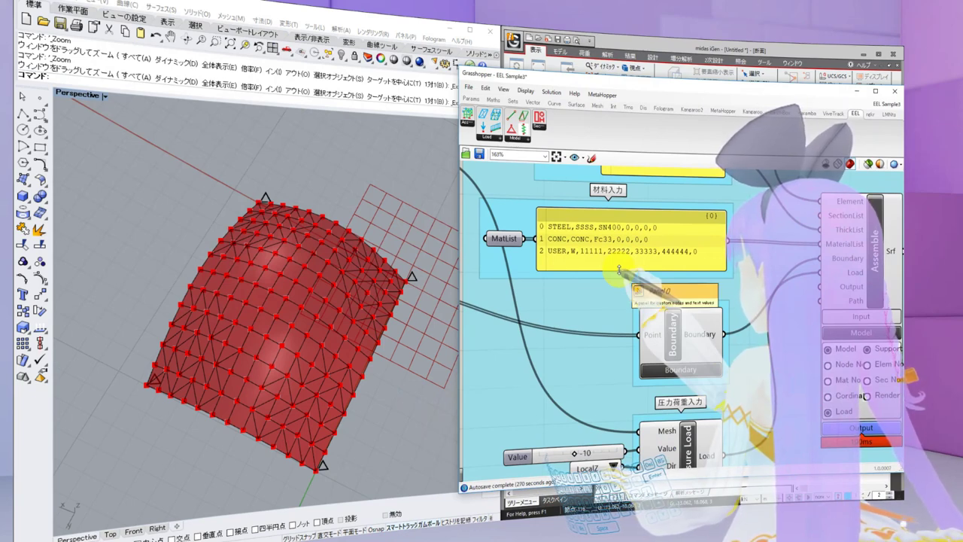
{"action": "scroll", "coordinate": [619, 269], "scroll_direction": "down", "scroll_amount": 4}
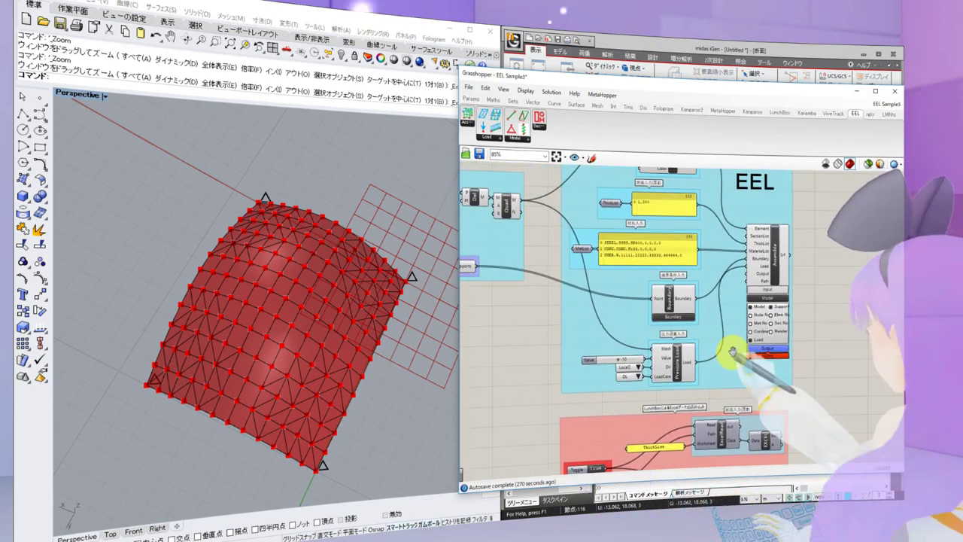
{"action": "right_click_drag", "start_coordinate": [571, 313], "coordinate": [667, 372]}
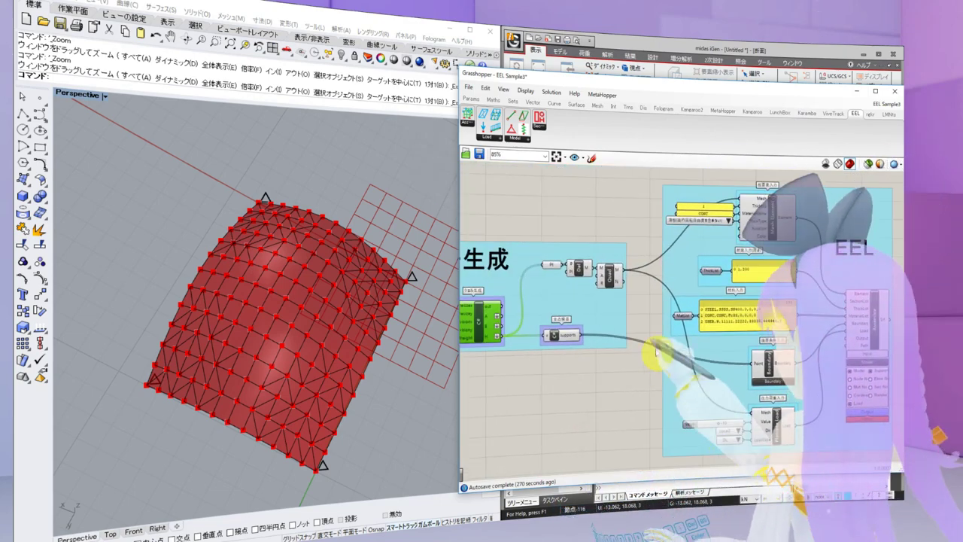
{"action": "left_click", "coordinate": [494, 137]}
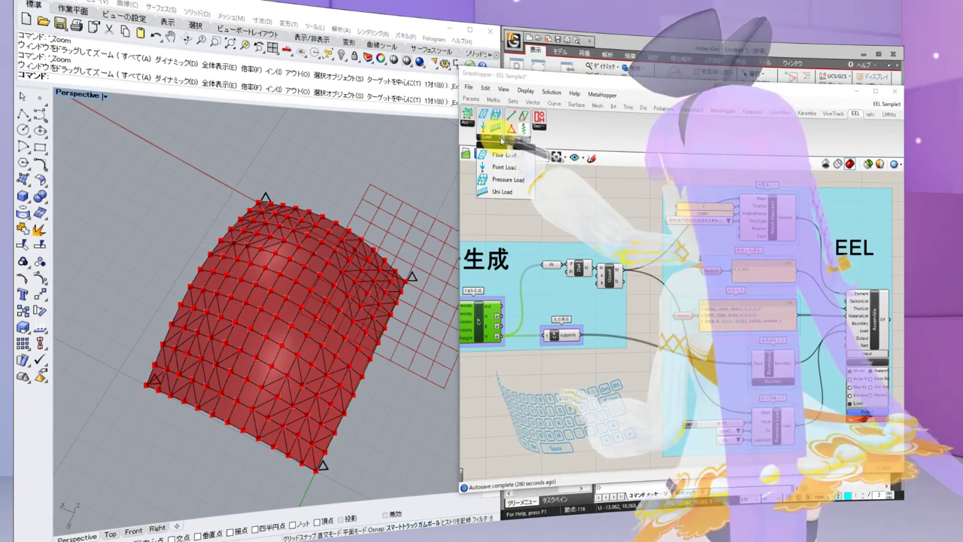
{"action": "left_click", "coordinate": [517, 138]}
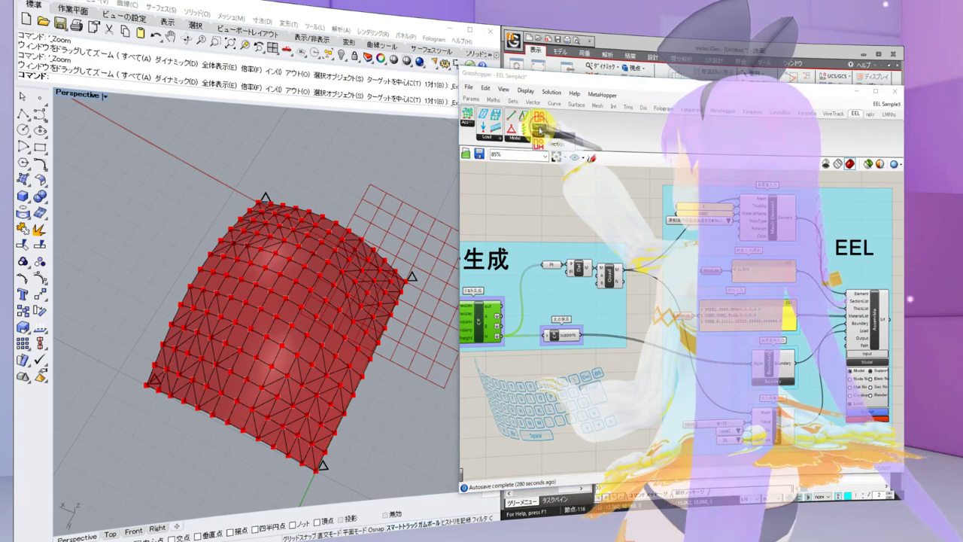
{"action": "scroll", "coordinate": [576, 189], "scroll_direction": "down", "scroll_amount": 5}
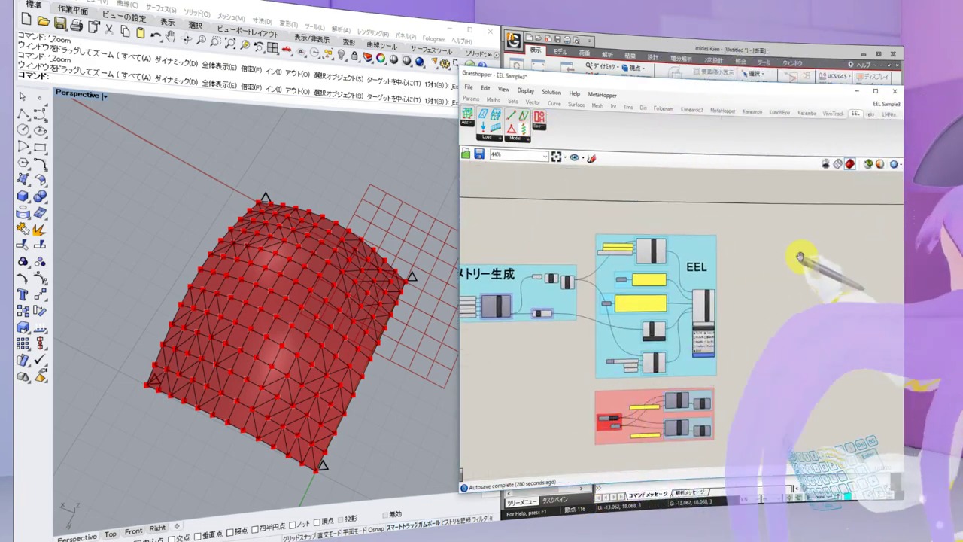
{"action": "right_click_drag", "start_coordinate": [799, 257], "coordinate": [823, 241]}
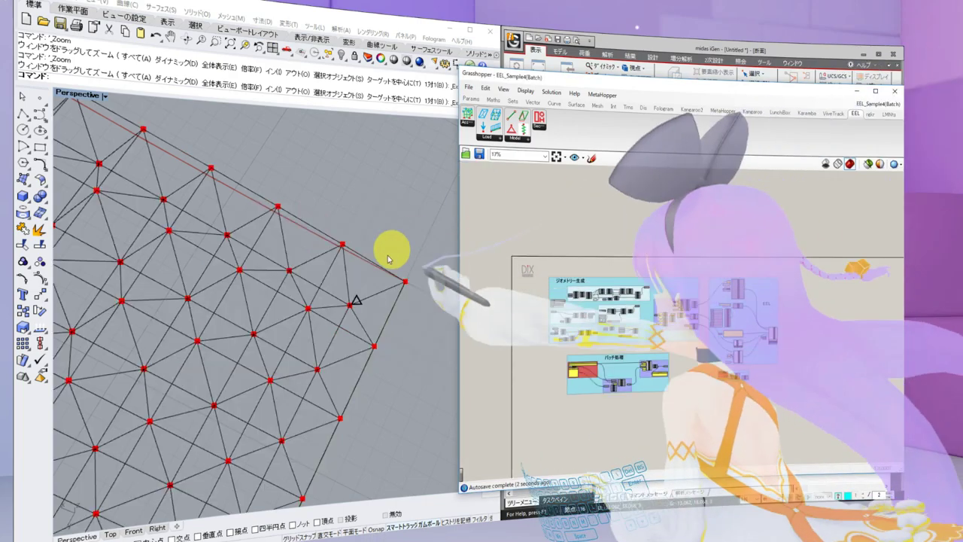
View the whole EEL_Sample4(Batch) truss obliquely in Rhino's Perspective viewport
{"action": "right_click_drag", "start_coordinate": [390, 256], "coordinate": [387, 276]}
{"action": "scroll", "coordinate": [382, 258], "scroll_direction": "down", "scroll_amount": 7}
{"action": "scroll", "coordinate": [594, 367], "scroll_direction": "up", "scroll_amount": 7}
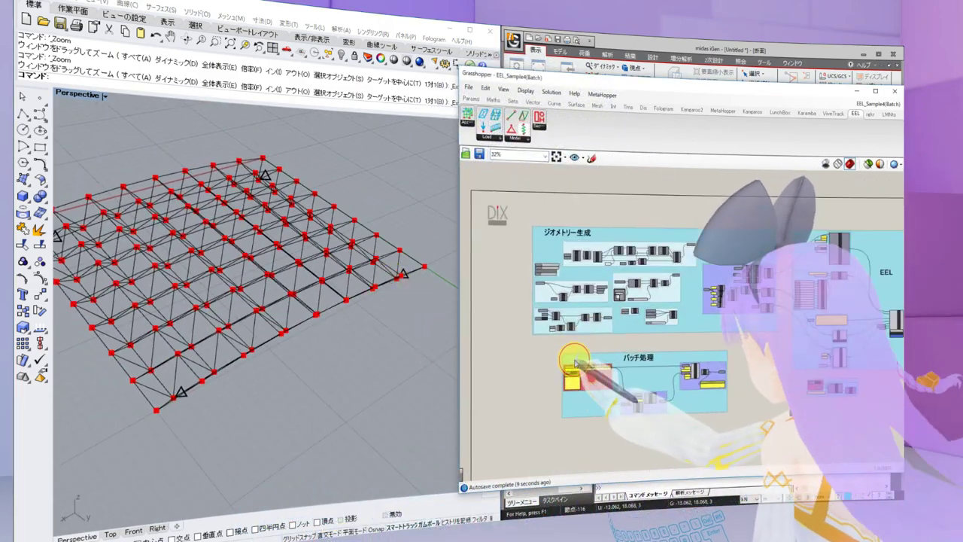
Examine the batch group's folder path, run toggle and rise list, and locate the BatchDriver component's place in the plugin palette
{"action": "scroll", "coordinate": [622, 378], "scroll_direction": "up", "scroll_amount": 2}
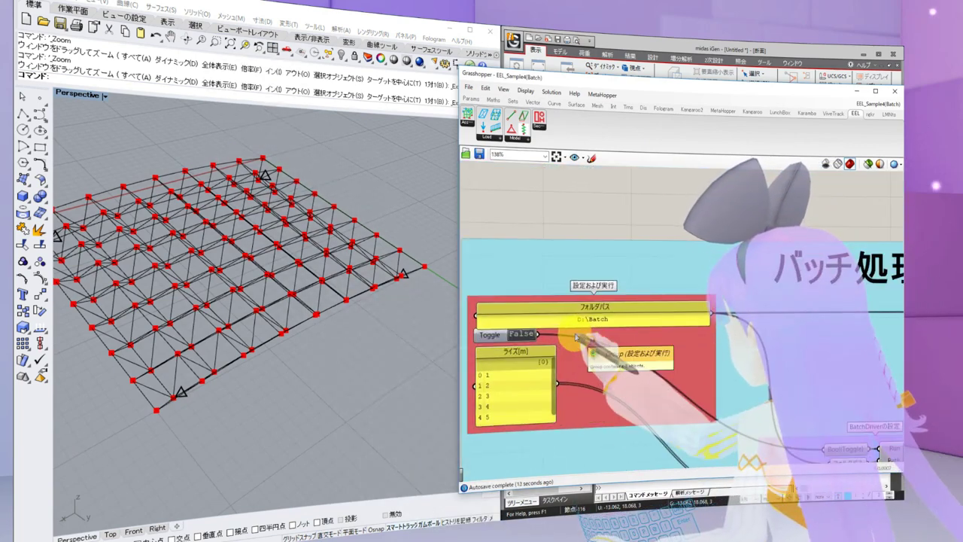
{"action": "left_click_drag", "start_coordinate": [555, 379], "coordinate": [555, 388]}
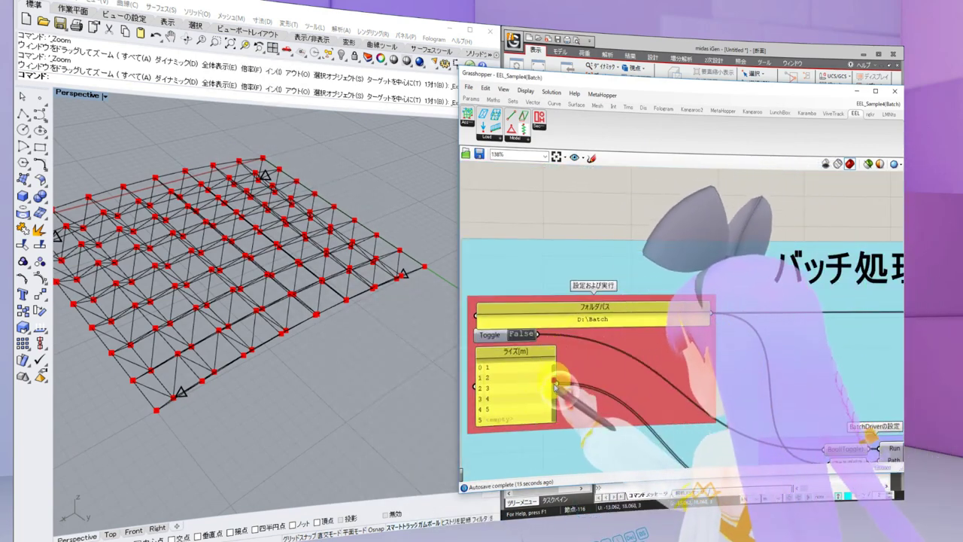
{"action": "right_click_drag", "start_coordinate": [663, 374], "coordinate": [525, 248]}
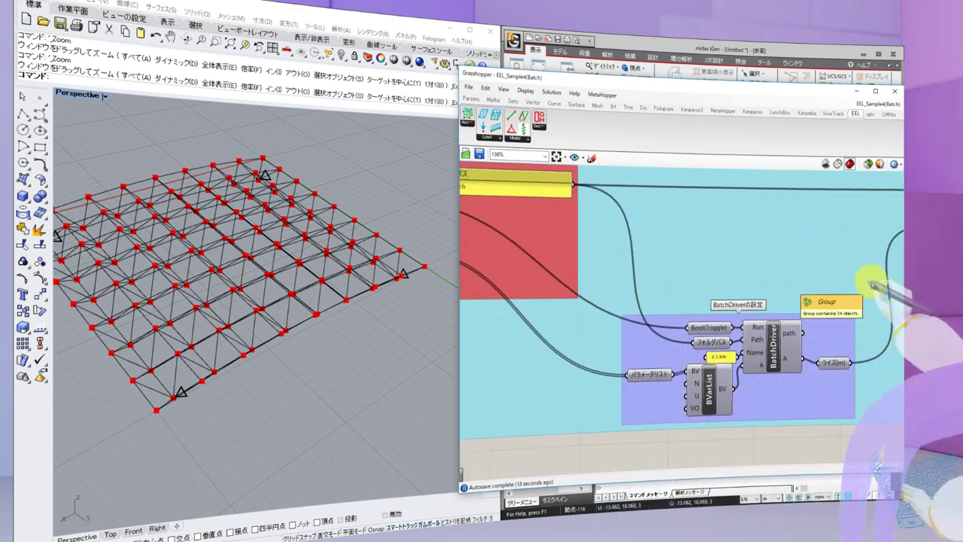
{"action": "right_click_drag", "start_coordinate": [825, 277], "coordinate": [757, 308]}
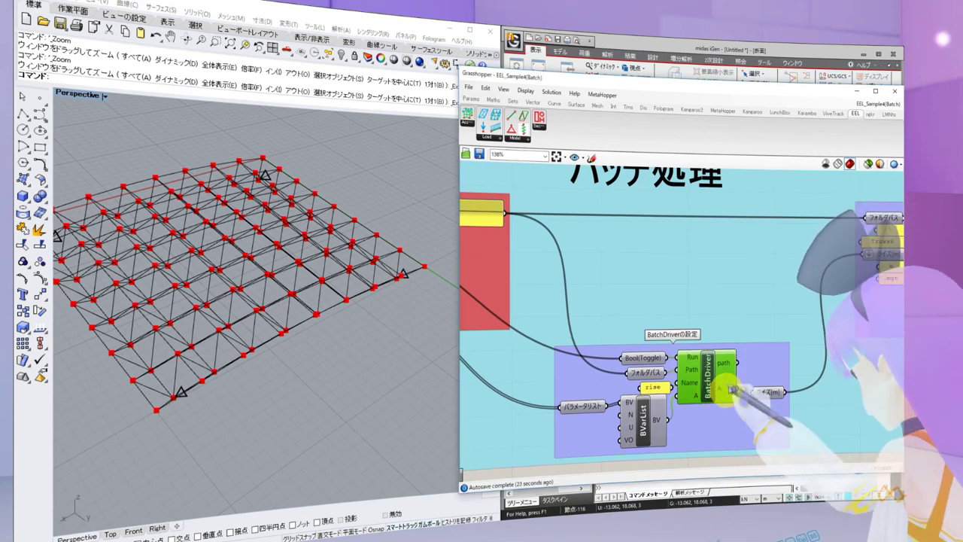
{"action": "left_click", "coordinate": [710, 374], "text": "ctrl+alt"}
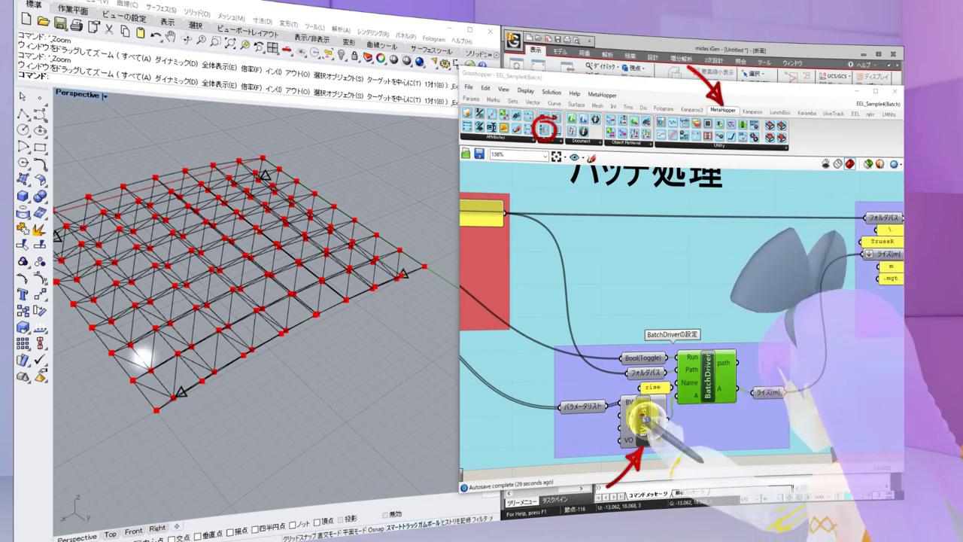
Examine how the batch group merges and joins the folder path, TrussR prefix, rise and .mgt extension into the mgt file path
{"action": "scroll", "coordinate": [738, 288], "scroll_direction": "down", "scroll_amount": 3}
{"action": "right_click_drag", "start_coordinate": [830, 263], "coordinate": [722, 317]}
{"action": "scroll", "coordinate": [722, 317], "scroll_direction": "up", "scroll_amount": 4}
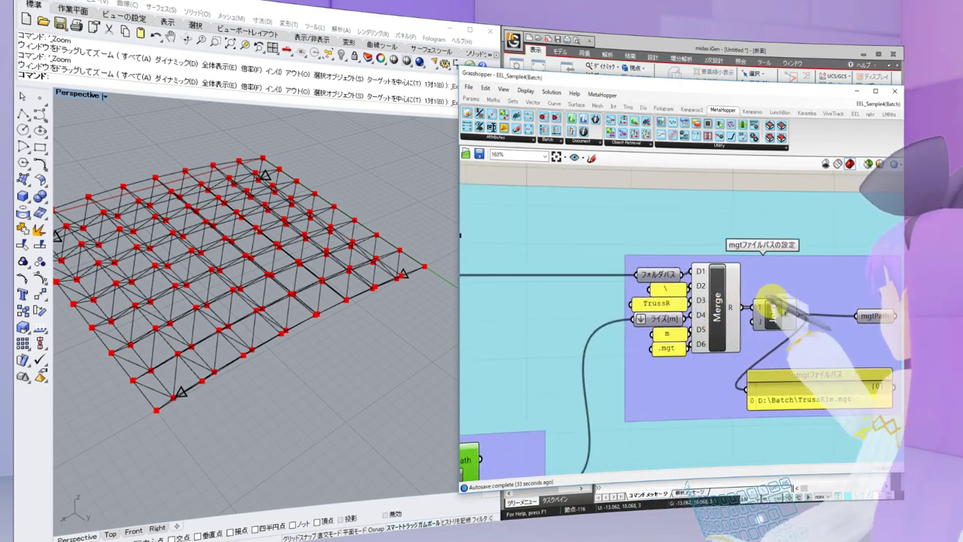
{"action": "right_click_drag", "start_coordinate": [786, 306], "coordinate": [684, 273]}
{"action": "scroll", "coordinate": [830, 260], "scroll_direction": "down", "scroll_amount": 3}
{"action": "right_click_drag", "start_coordinate": [829, 259], "coordinate": [828, 341]}
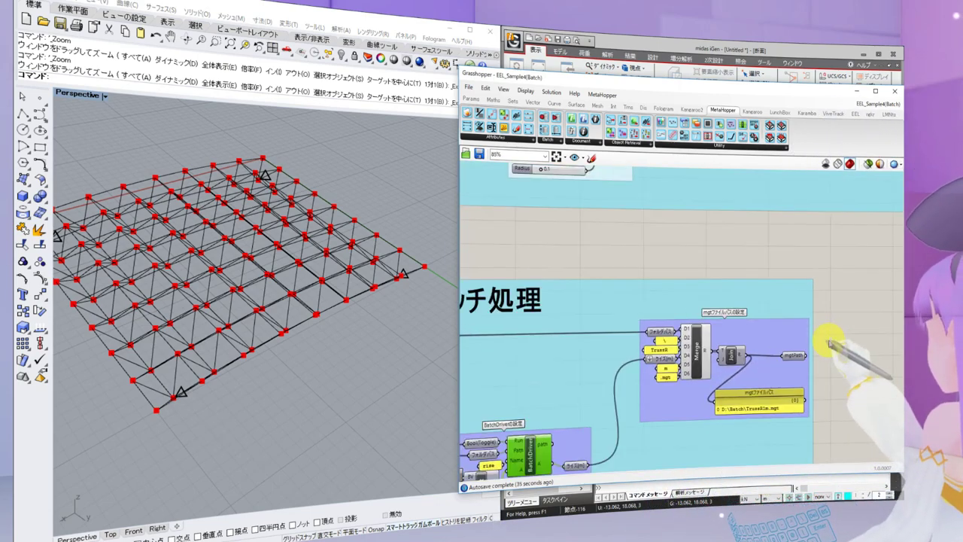
Trace the geometry generation group from its size parameters through the base surface and chord lines to the analysis-model object group
{"action": "scroll", "coordinate": [812, 294], "scroll_direction": "down", "scroll_amount": 4}
{"action": "right_click_drag", "start_coordinate": [658, 263], "coordinate": [669, 348]}
{"action": "scroll", "coordinate": [697, 285], "scroll_direction": "up", "scroll_amount": 6}
{"action": "right_click_drag", "start_coordinate": [720, 274], "coordinate": [780, 293]}
{"action": "scroll", "coordinate": [780, 294], "scroll_direction": "down", "scroll_amount": 3}
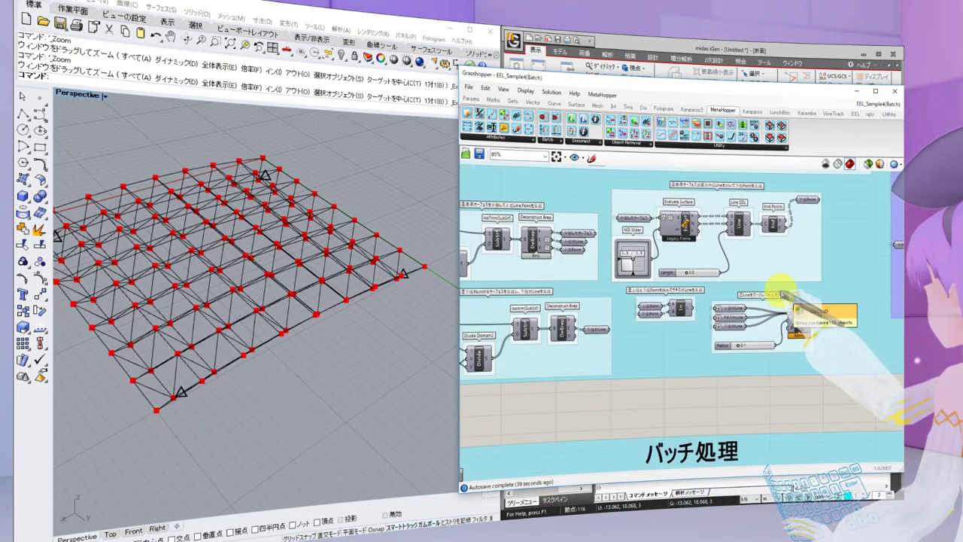
{"action": "right_click_drag", "start_coordinate": [515, 274], "coordinate": [625, 369]}
{"action": "right_click_drag", "start_coordinate": [662, 266], "coordinate": [665, 352]}
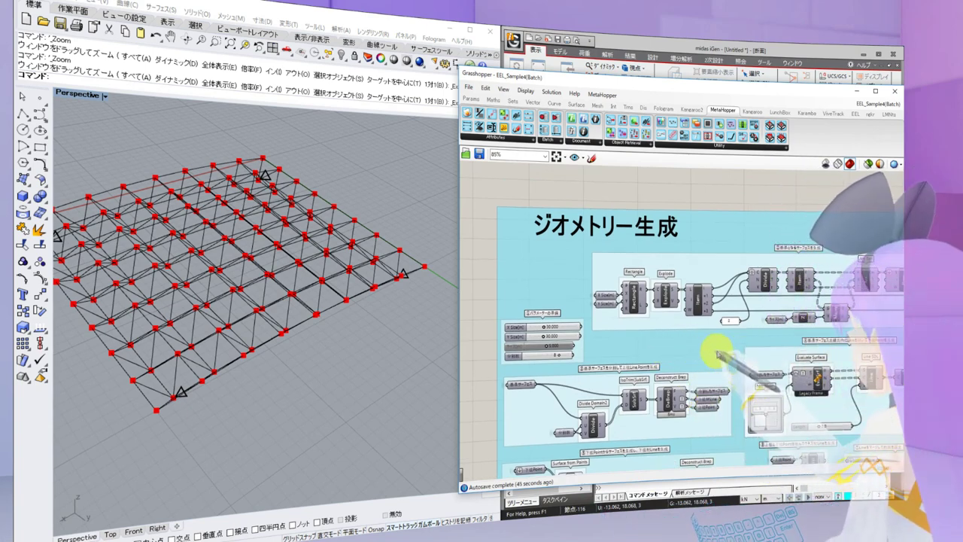
{"action": "right_click_drag", "start_coordinate": [689, 351], "coordinate": [587, 352]}
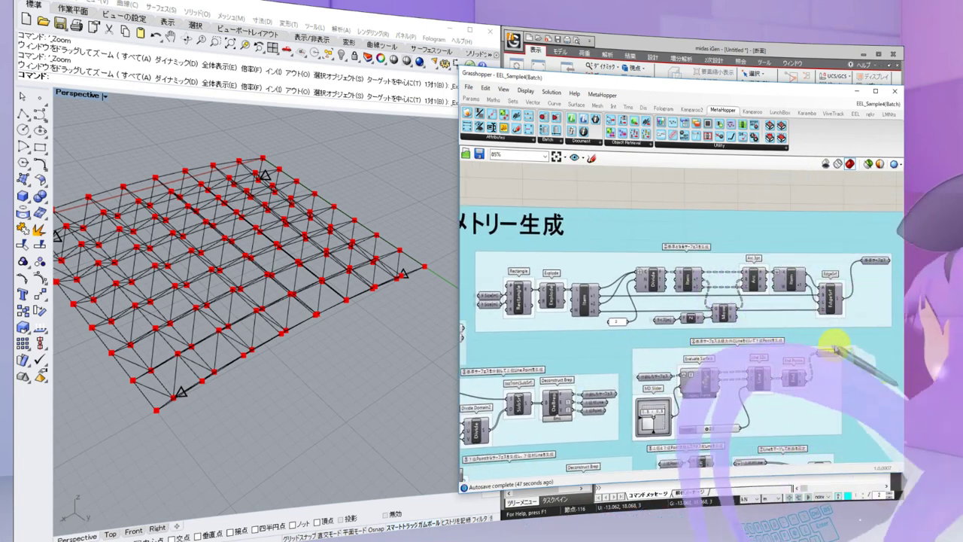
{"action": "right_click_drag", "start_coordinate": [834, 344], "coordinate": [692, 329]}
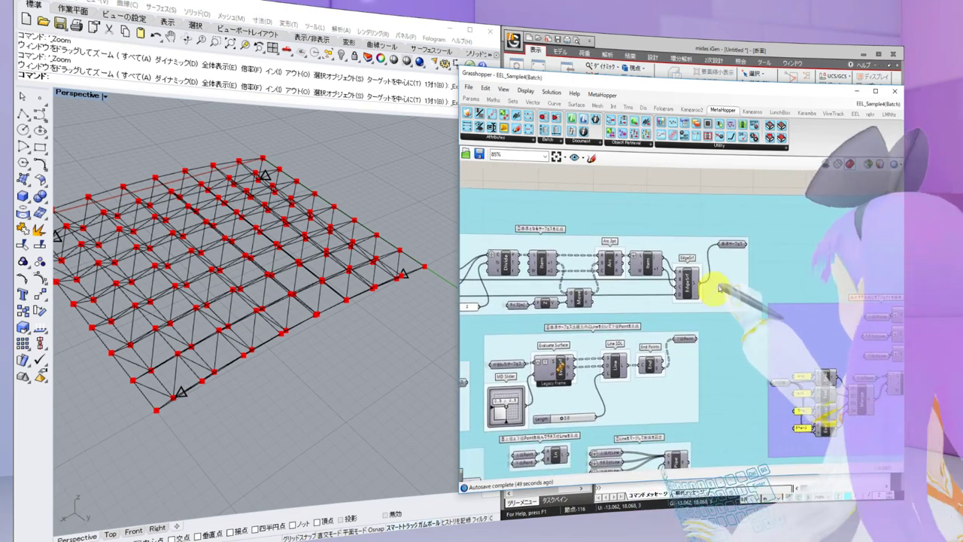
{"action": "right_click_drag", "start_coordinate": [720, 288], "coordinate": [625, 291]}
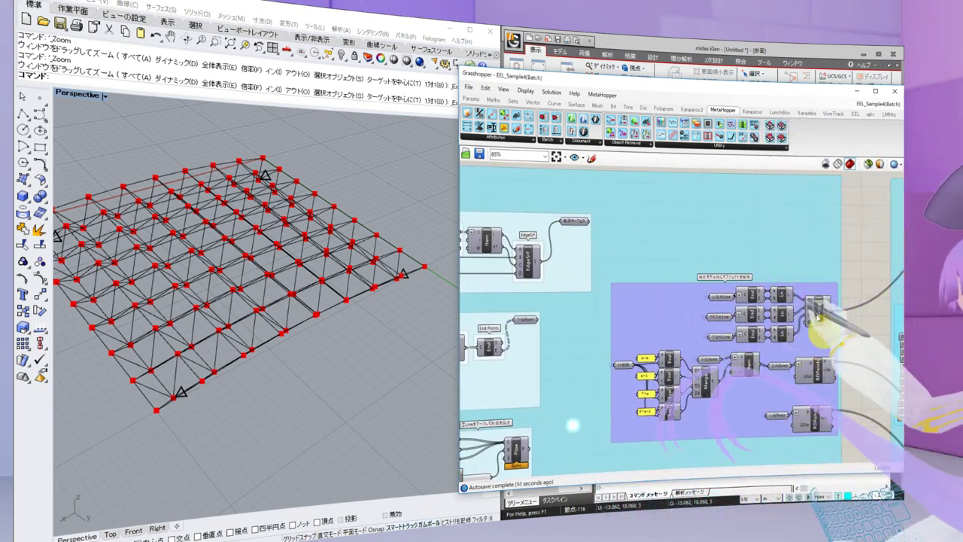
Trace the 上弦材Line parameter of the analysis-model group back to its source at the Deconstruct Brep component
{"action": "scroll", "coordinate": [764, 281], "scroll_direction": "up", "scroll_amount": 5}
{"action": "scroll", "coordinate": [763, 282], "scroll_direction": "down", "scroll_amount": 3}
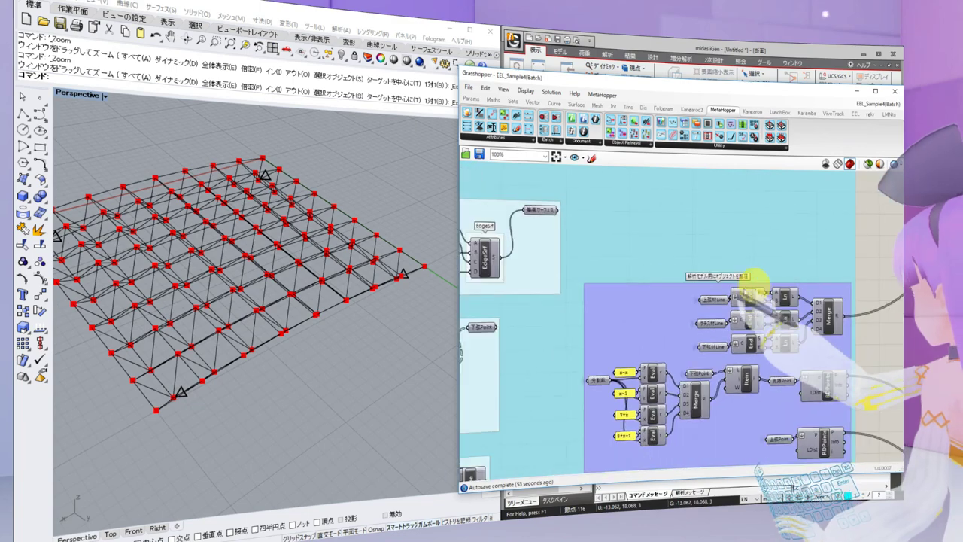
{"action": "scroll", "coordinate": [699, 305], "scroll_direction": "down", "scroll_amount": 3}
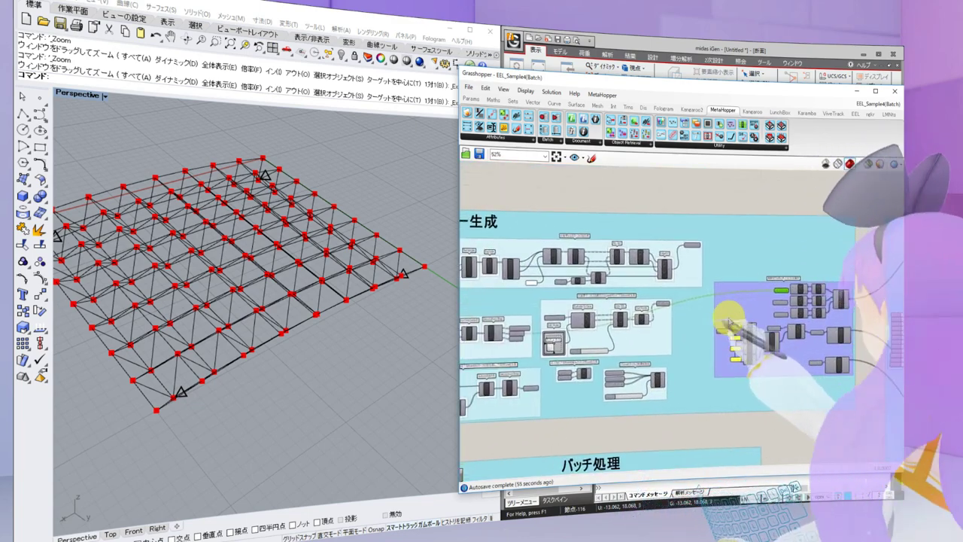
{"action": "scroll", "coordinate": [577, 335], "scroll_direction": "up", "scroll_amount": 5}
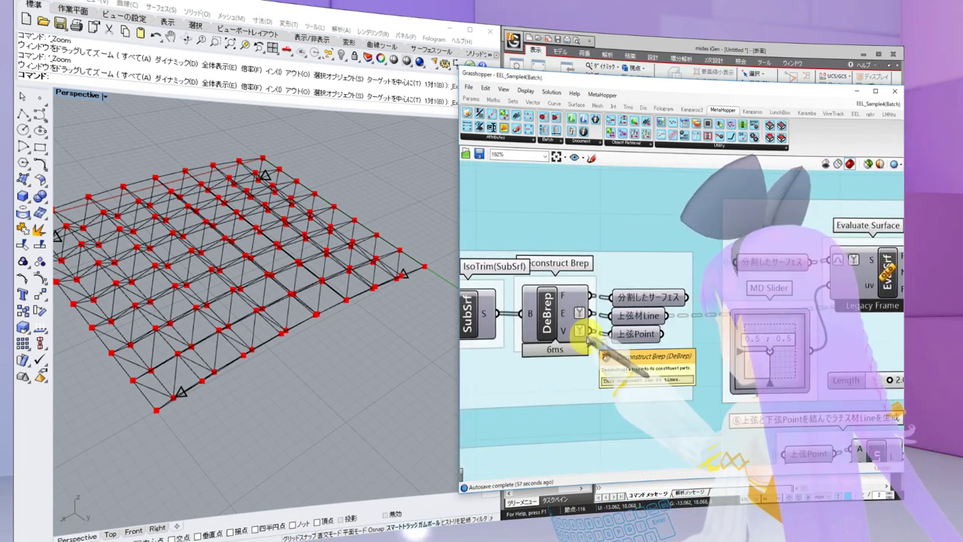
Move the 上弦材Line parameter in the analysis-model group slightly farther away from its End component
{"action": "scroll", "coordinate": [578, 335], "scroll_direction": "down", "scroll_amount": 4}
{"action": "right_click_drag", "start_coordinate": [872, 329], "coordinate": [676, 328]}
{"action": "scroll", "coordinate": [677, 327], "scroll_direction": "up", "scroll_amount": 3}
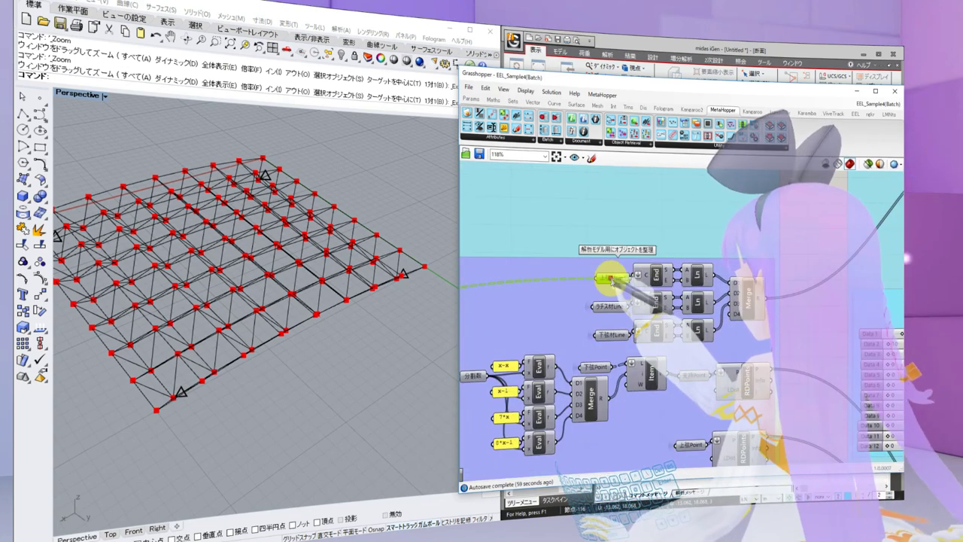
{"action": "left_click_drag", "start_coordinate": [614, 280], "coordinate": [591, 278]}
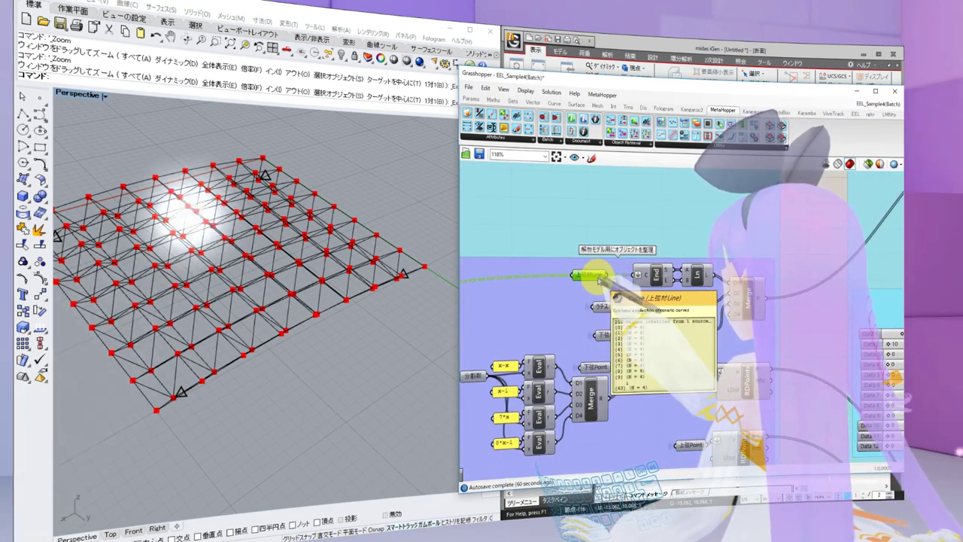
{"action": "right_click_drag", "start_coordinate": [820, 347], "coordinate": [818, 320]}
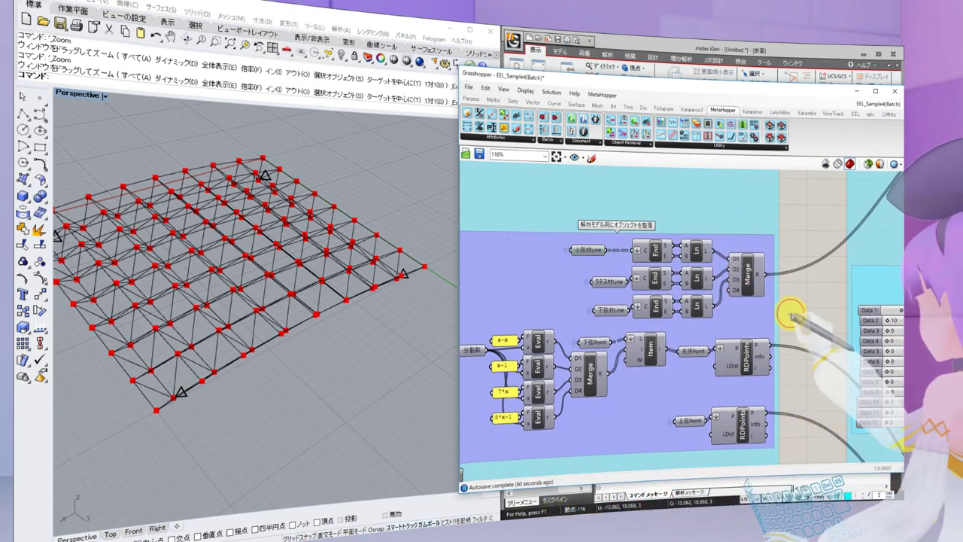
Turn on the Render display in the Assemble component and inspect the rendered truss members up close
{"action": "right_click_drag", "start_coordinate": [631, 339], "coordinate": [676, 299]}
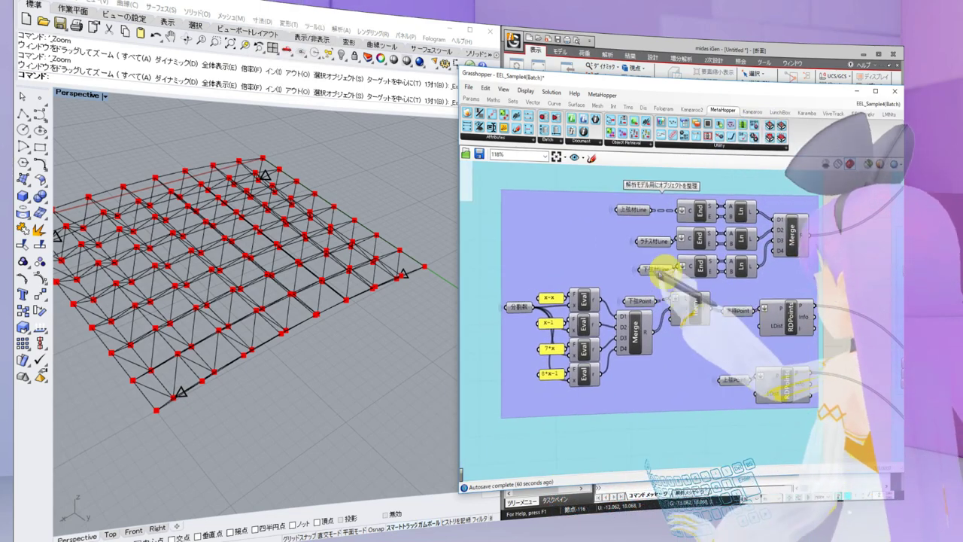
{"action": "scroll", "coordinate": [798, 361], "scroll_direction": "down", "scroll_amount": 2}
{"action": "right_click_drag", "start_coordinate": [801, 364], "coordinate": [580, 324]}
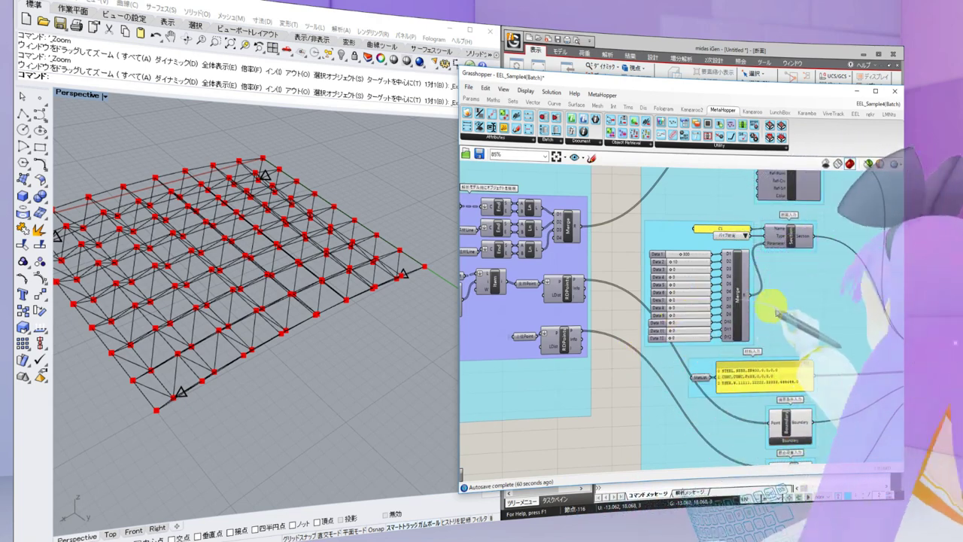
{"action": "right_click_drag", "start_coordinate": [792, 294], "coordinate": [645, 193]}
{"action": "right_click_drag", "start_coordinate": [699, 343], "coordinate": [713, 239]}
{"action": "right_click_drag", "start_coordinate": [735, 357], "coordinate": [760, 340]}
{"action": "scroll", "coordinate": [828, 259], "scroll_direction": "up", "scroll_amount": 5}
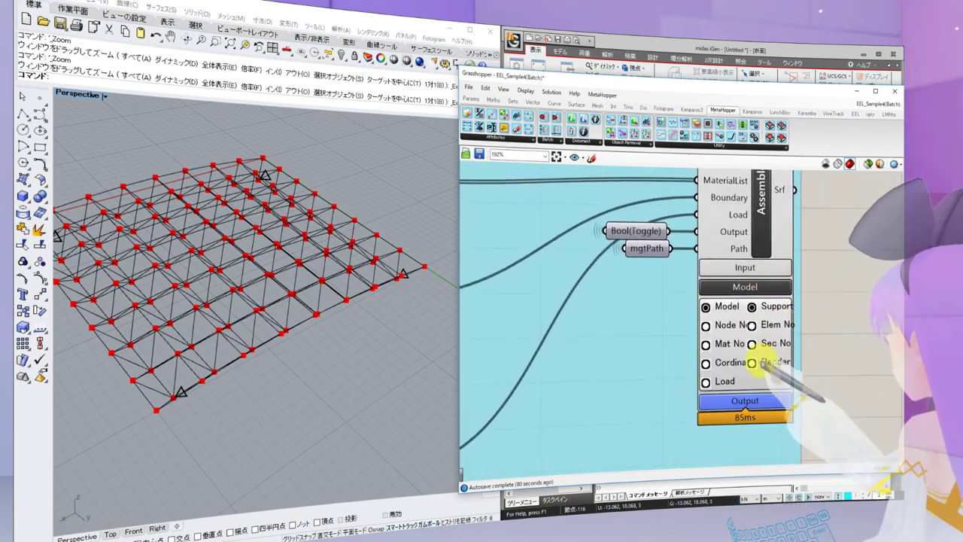
{"action": "left_click", "coordinate": [759, 362]}
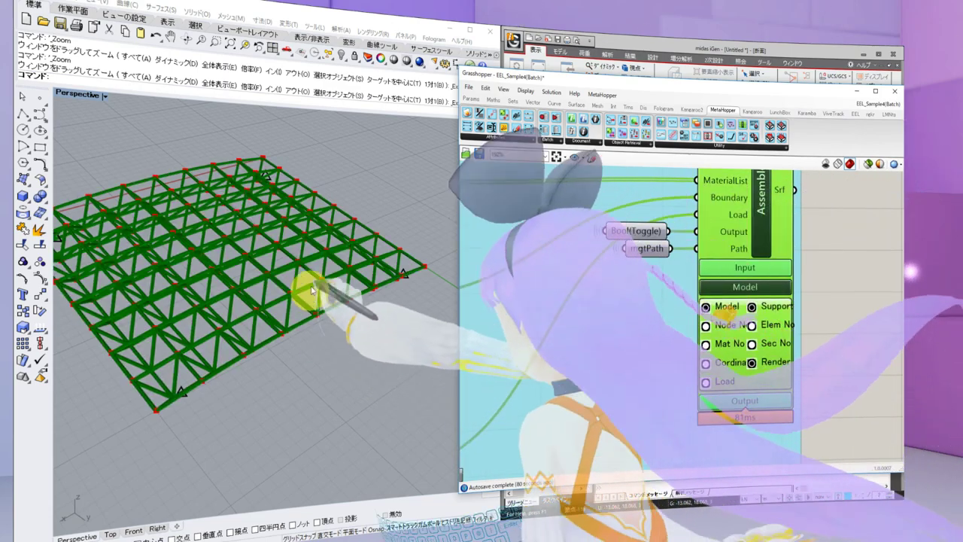
{"action": "right_click_drag", "start_coordinate": [310, 284], "coordinate": [444, 320]}
{"action": "scroll", "coordinate": [235, 320], "scroll_direction": "up", "scroll_amount": 8}
Move the C1 name panel clear of the section type list and set the pipe section's Data 1 to 166 and Data 2 to 142
{"action": "scroll", "coordinate": [760, 301], "scroll_direction": "down", "scroll_amount": 6}
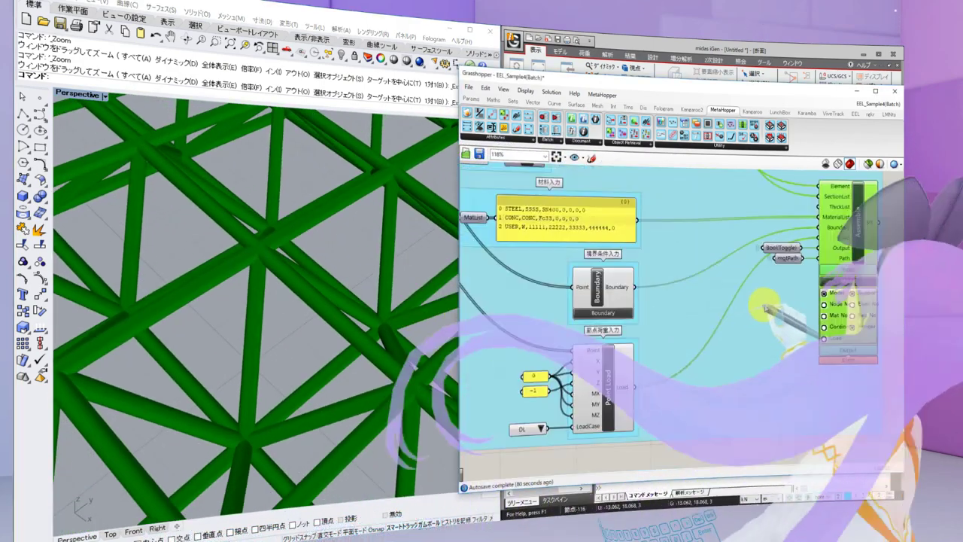
{"action": "right_click_drag", "start_coordinate": [731, 272], "coordinate": [783, 379]}
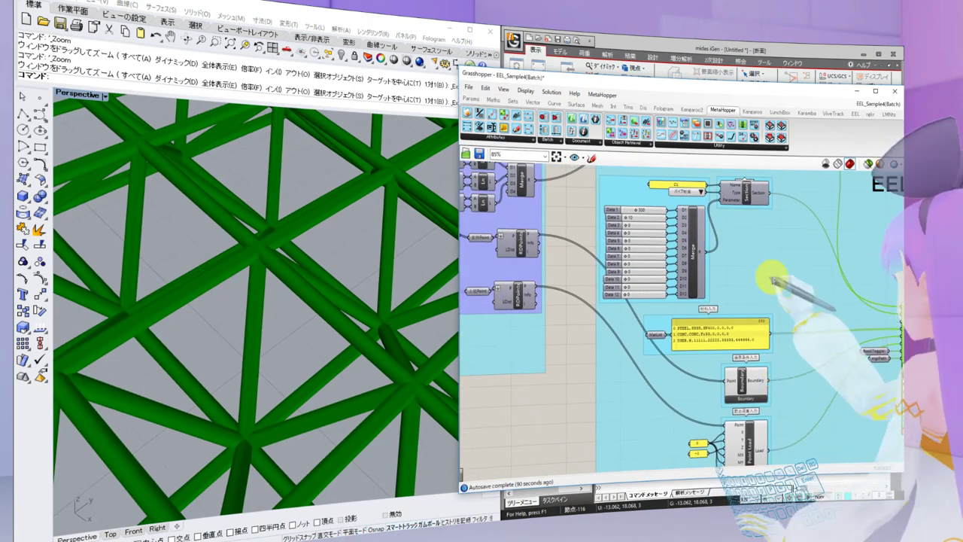
{"action": "scroll", "coordinate": [752, 297], "scroll_direction": "up", "scroll_amount": 4}
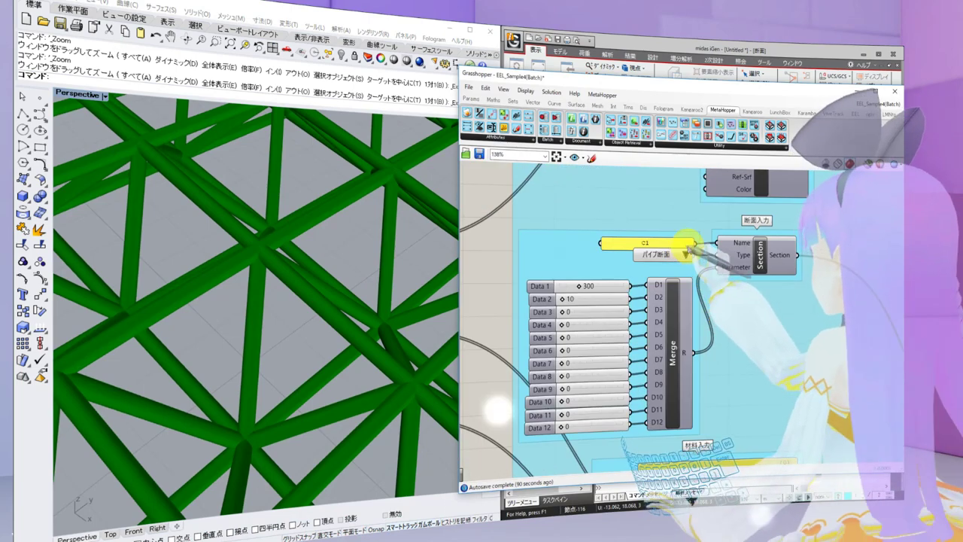
{"action": "left_click", "coordinate": [679, 244]}
{"action": "left_click_drag", "start_coordinate": [679, 244], "coordinate": [718, 242]}
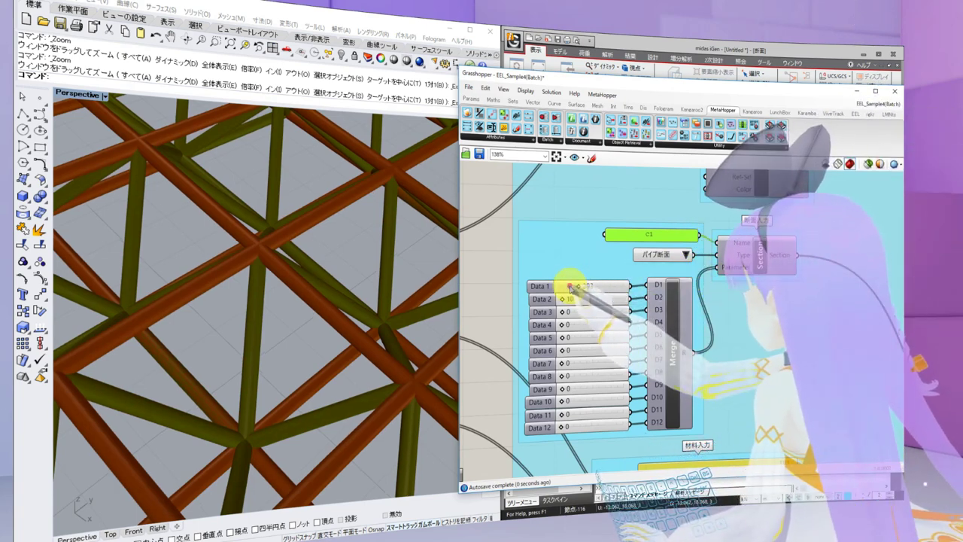
{"action": "left_click_drag", "start_coordinate": [569, 286], "coordinate": [596, 298]}
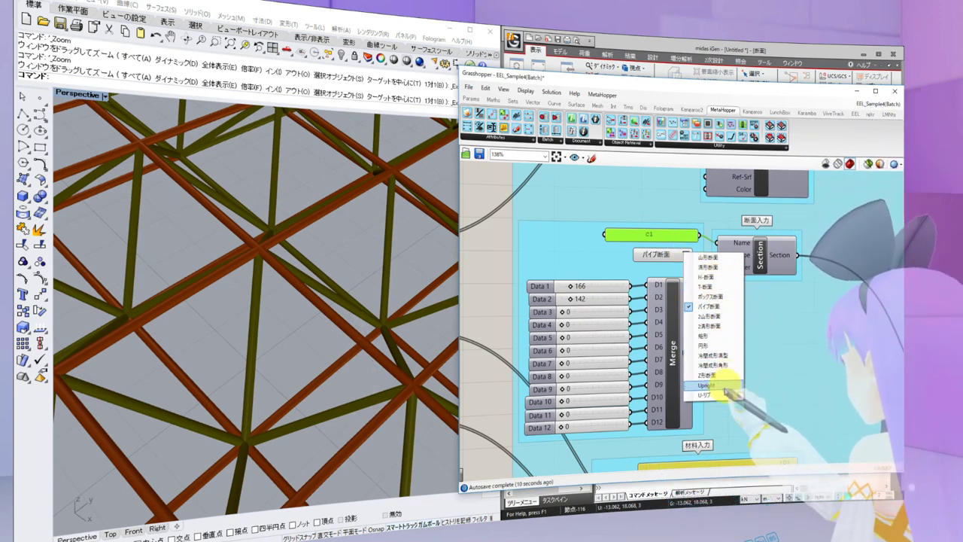
Change the section type to H-断面 and set Data 1 to 514, Data 2 to 121, Data 3 to 403 and Data 4 to 195
{"action": "left_click", "coordinate": [711, 276]}
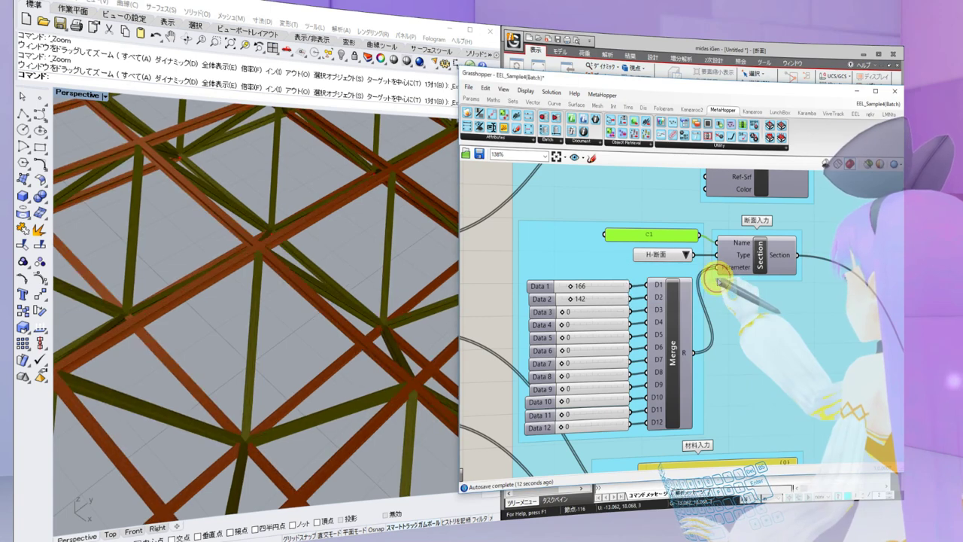
{"action": "left_click_drag", "start_coordinate": [573, 288], "coordinate": [584, 287]}
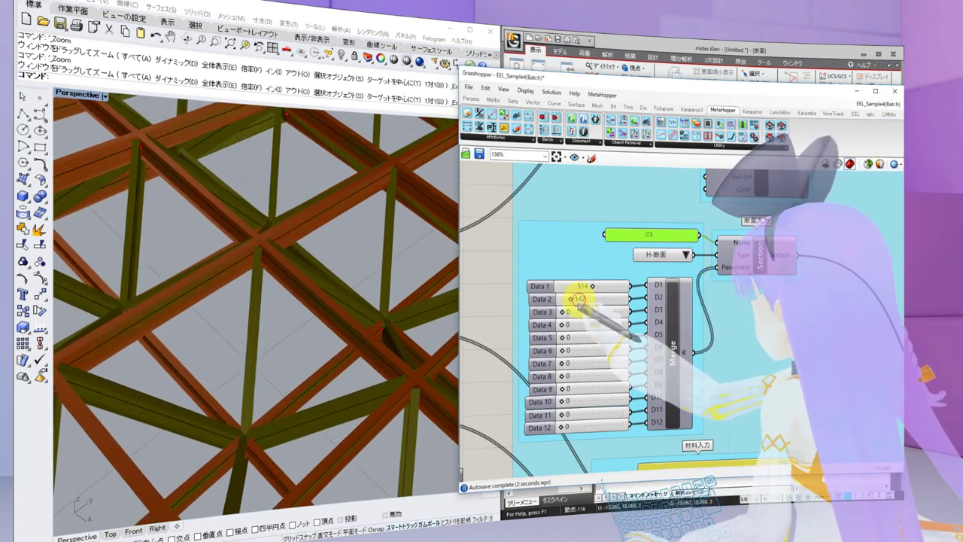
{"action": "left_click_drag", "start_coordinate": [572, 302], "coordinate": [581, 322]}
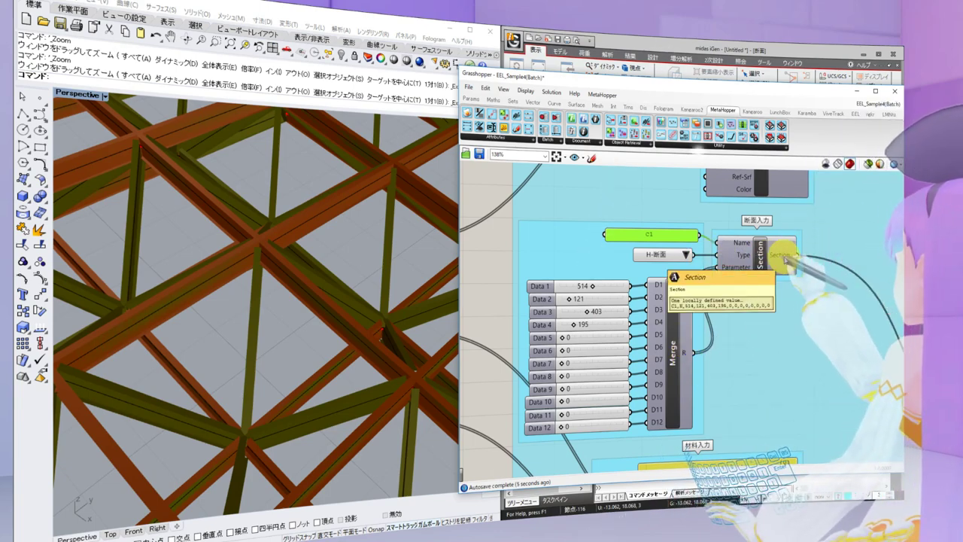
Trace the Section and Beam Element outputs to Assemble and inspect the H-section truss members in the Rhino viewport
{"action": "right_click_drag", "start_coordinate": [784, 260], "coordinate": [671, 245]}
{"action": "scroll", "coordinate": [669, 248], "scroll_direction": "down", "scroll_amount": 3}
{"action": "right_click_drag", "start_coordinate": [741, 291], "coordinate": [696, 325]}
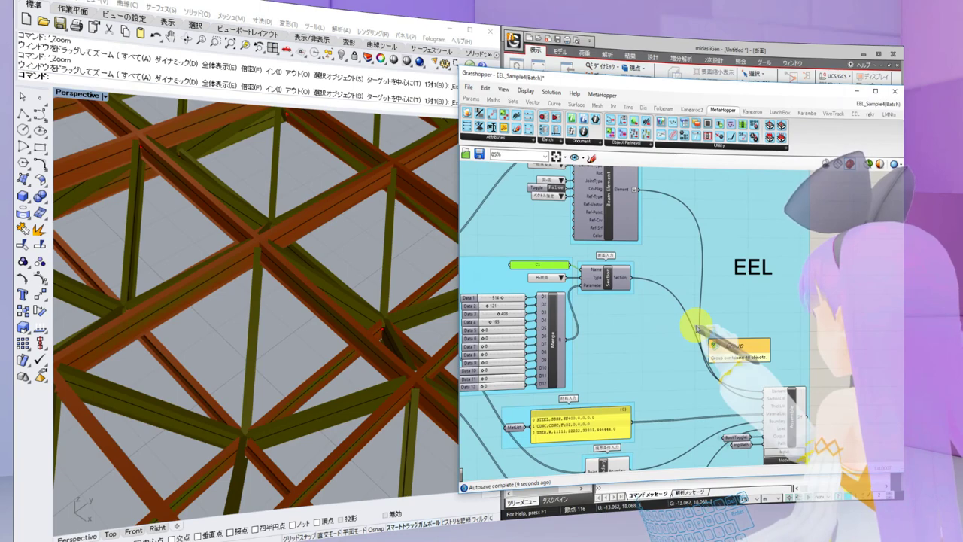
{"action": "right_click_drag", "start_coordinate": [715, 188], "coordinate": [788, 310]}
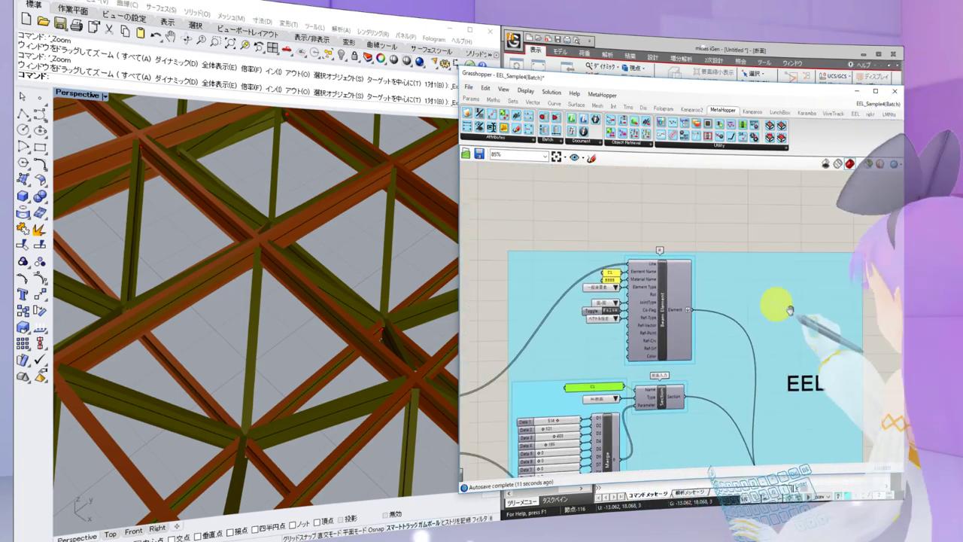
{"action": "scroll", "coordinate": [788, 310], "scroll_direction": "down", "scroll_amount": 5}
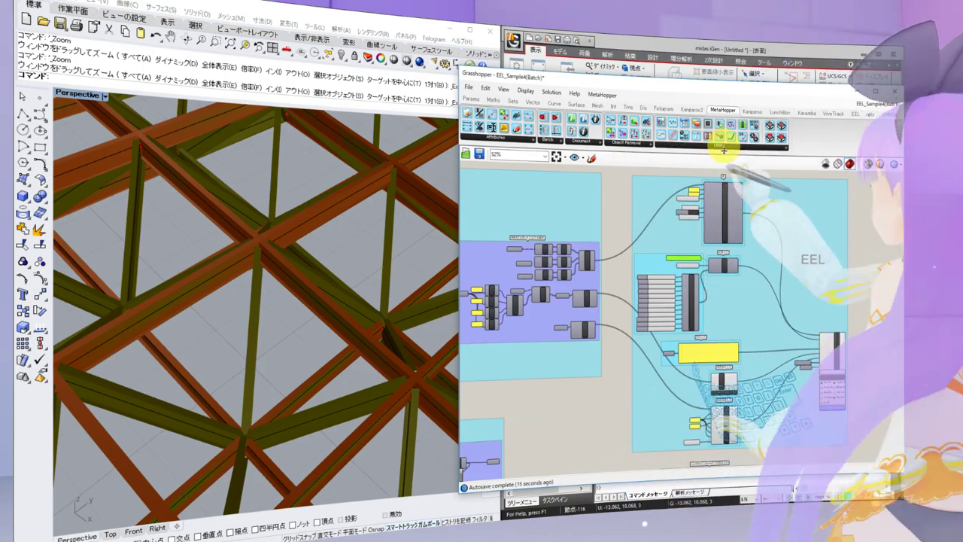
{"action": "scroll", "coordinate": [370, 265], "scroll_direction": "down", "scroll_amount": 5}
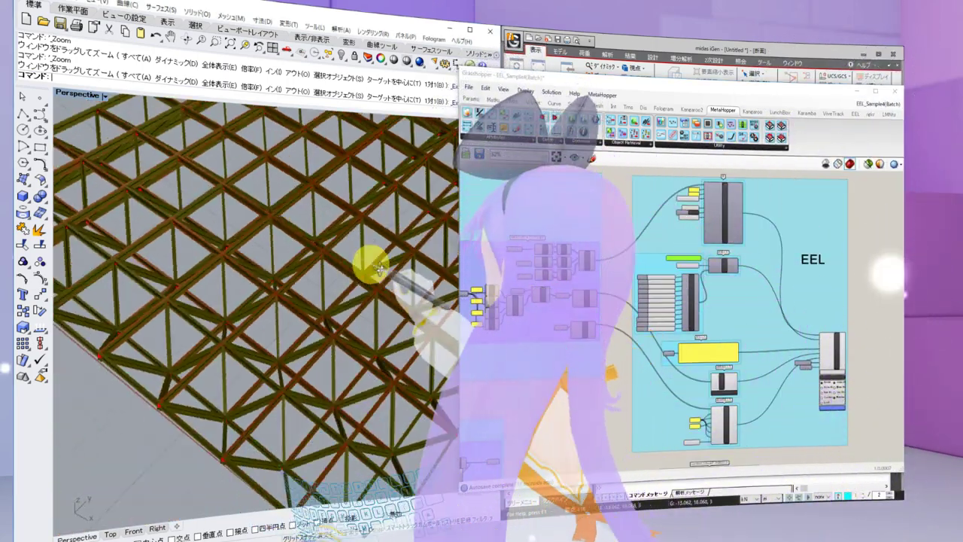
{"action": "scroll", "coordinate": [380, 267], "scroll_direction": "up", "scroll_amount": 10}
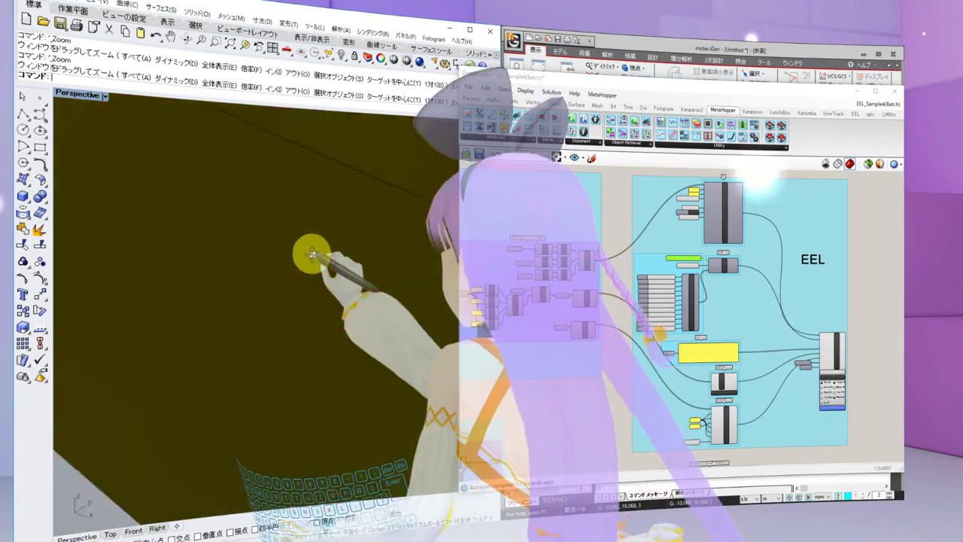
{"action": "scroll", "coordinate": [312, 254], "scroll_direction": "down", "scroll_amount": 10}
{"action": "right_click_drag", "start_coordinate": [314, 260], "coordinate": [385, 293]}
{"action": "scroll", "coordinate": [277, 312], "scroll_direction": "up", "scroll_amount": 6}
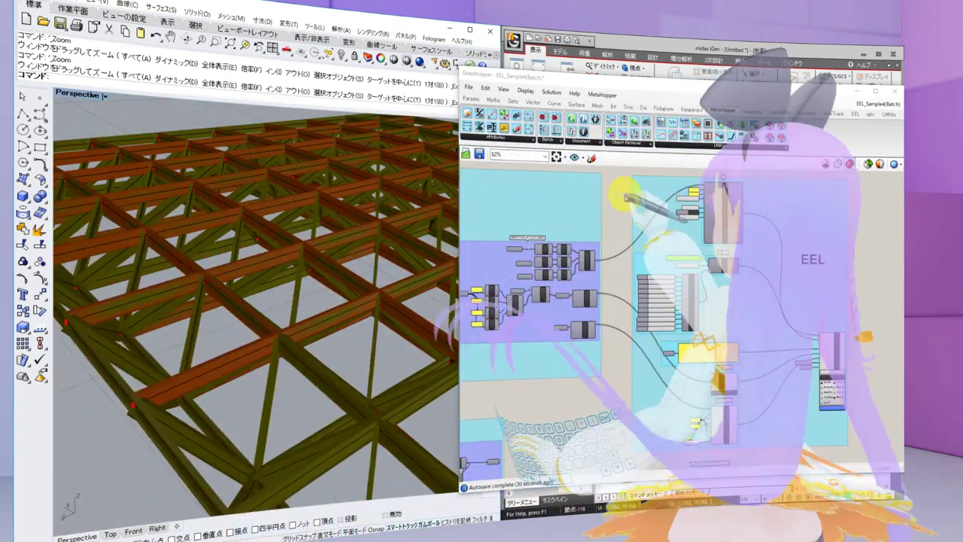
Add a Colour Swatch to the canvas above the Beam Element component
{"action": "scroll", "coordinate": [696, 192], "scroll_direction": "up", "scroll_amount": 6}
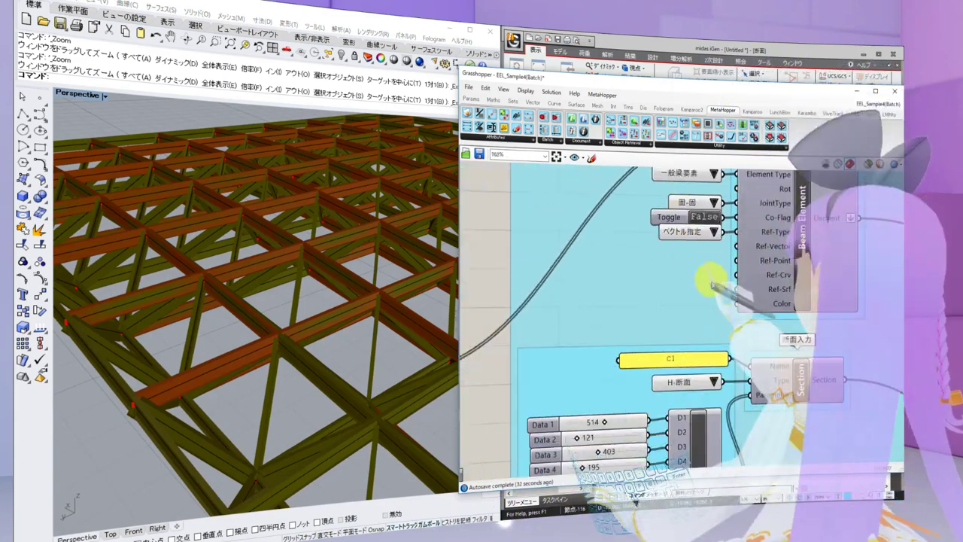
{"action": "right_click_drag", "start_coordinate": [707, 282], "coordinate": [634, 344]}
{"action": "right_click_drag", "start_coordinate": [243, 286], "coordinate": [274, 293]}
{"action": "scroll", "coordinate": [666, 253], "scroll_direction": "down", "scroll_amount": 6}
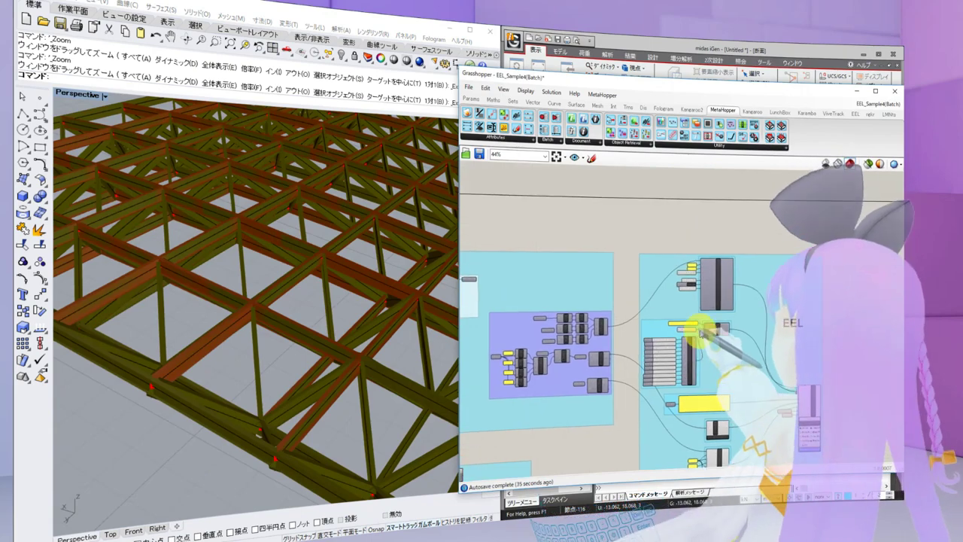
{"action": "scroll", "coordinate": [685, 271], "scroll_direction": "up", "scroll_amount": 6}
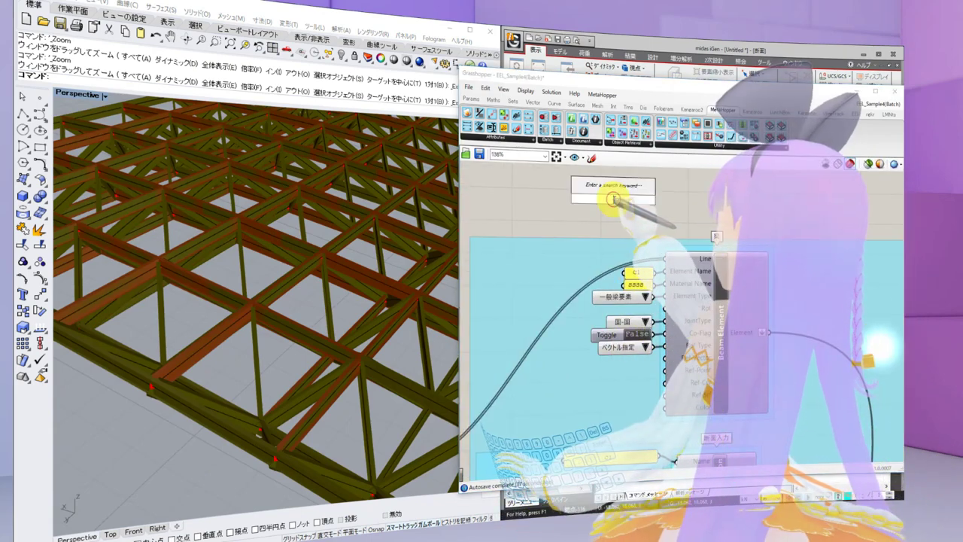
{"action": "type", "text": "sw"}
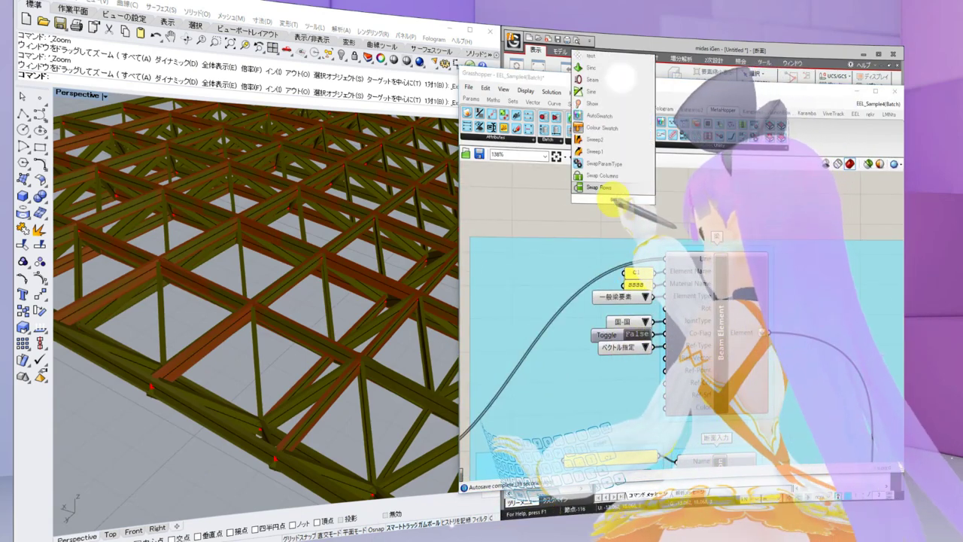
{"action": "key", "text": "Up"}
{"action": "key", "text": "Up"}
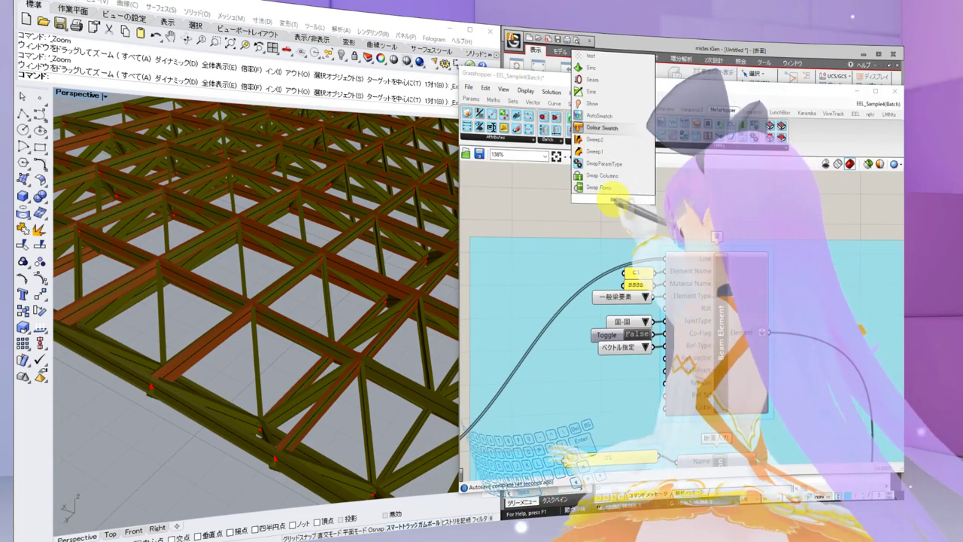
{"action": "key", "text": "Return"}
Set the swatch colour to red and connect it to the Color input of the Beam Element component
{"action": "scroll", "coordinate": [617, 207], "scroll_direction": "up", "scroll_amount": 3}
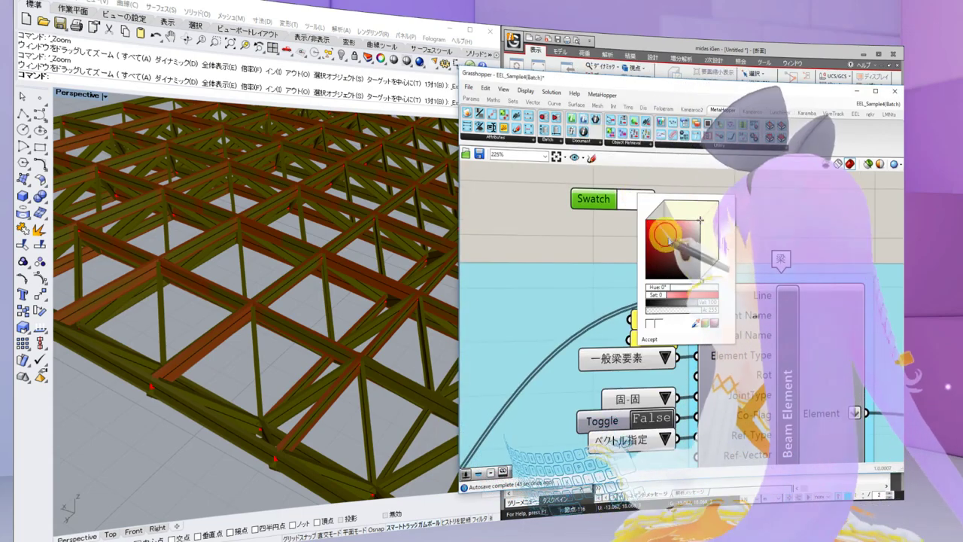
{"action": "scroll", "coordinate": [656, 231], "scroll_direction": "down", "scroll_amount": 3}
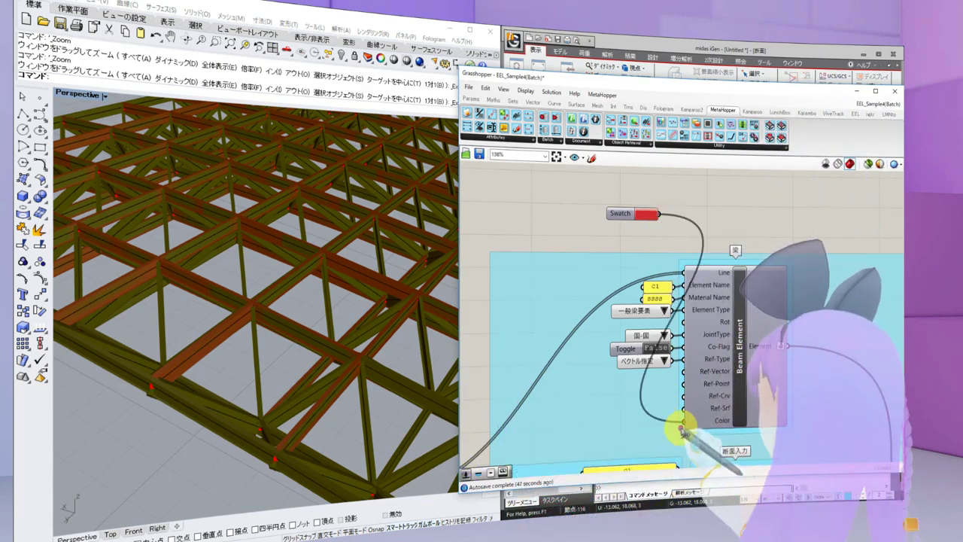
{"action": "left_click_drag", "start_coordinate": [693, 421], "coordinate": [693, 421]}
{"action": "right_click_drag", "start_coordinate": [230, 314], "coordinate": [308, 308]}
Change the beam colour swatch to black and check the recoloured truss in the Rhino viewport
{"action": "left_click", "coordinate": [648, 213]}
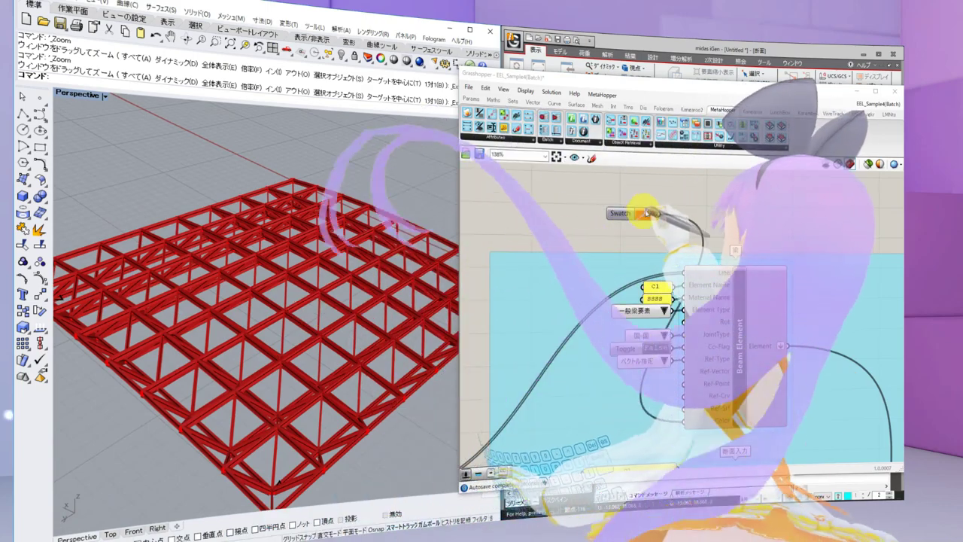
{"action": "left_click", "coordinate": [675, 241]}
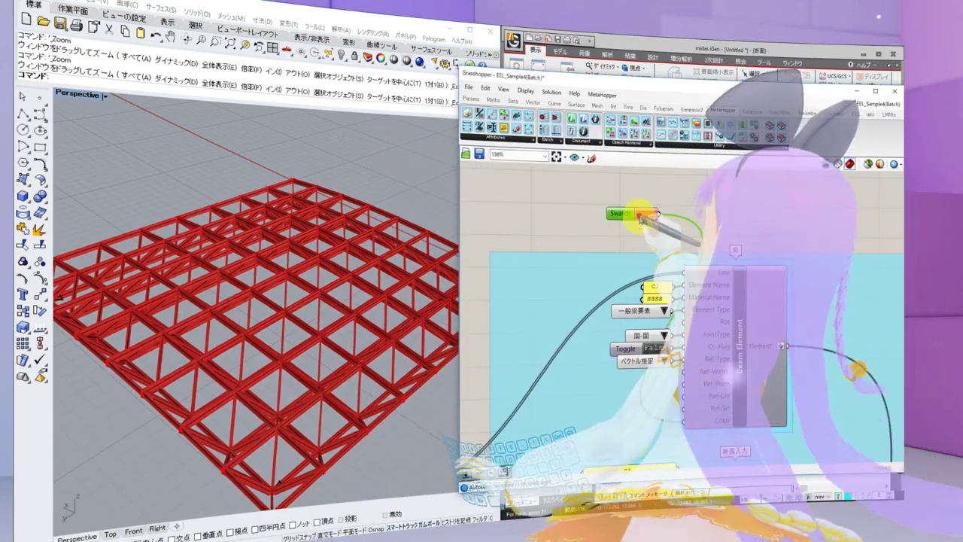
{"action": "left_click", "coordinate": [641, 217]}
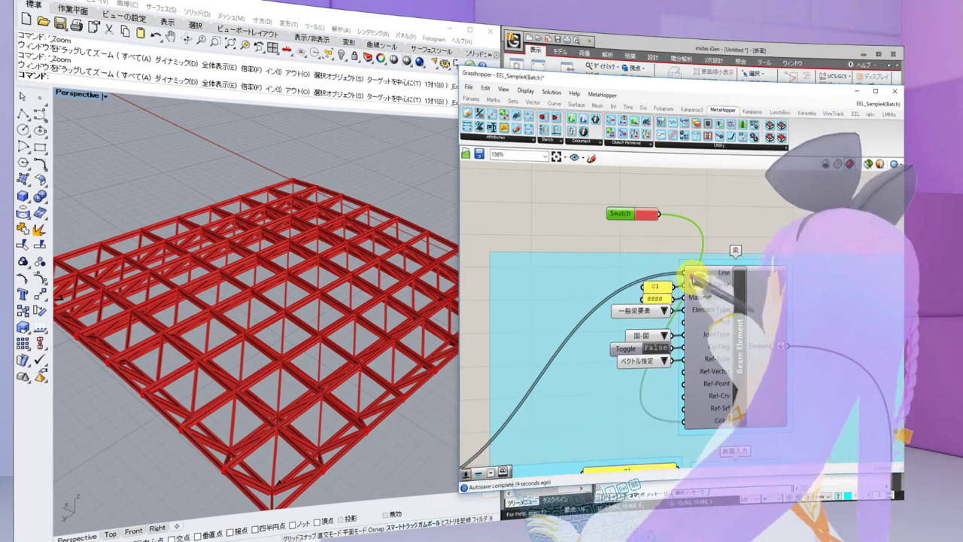
{"action": "left_click", "coordinate": [659, 250]}
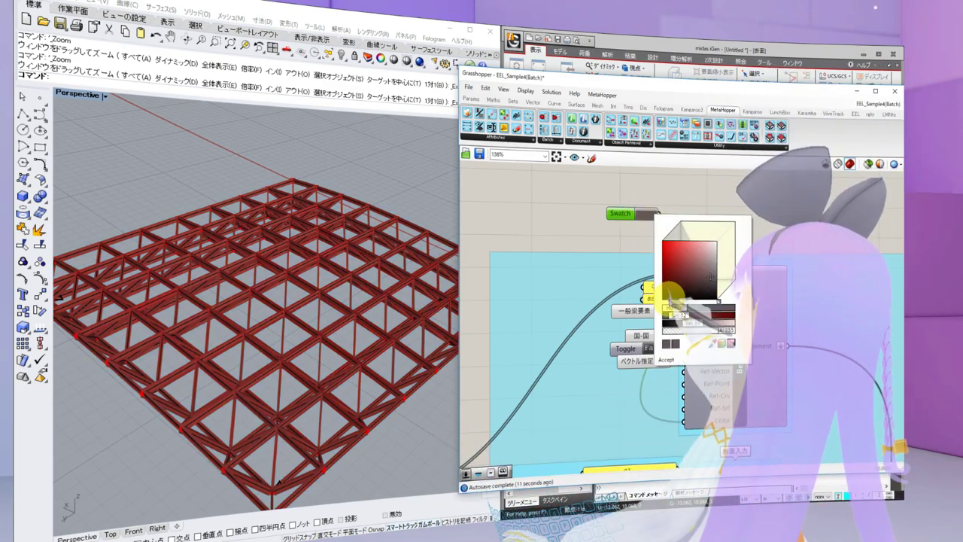
{"action": "left_click", "coordinate": [715, 300]}
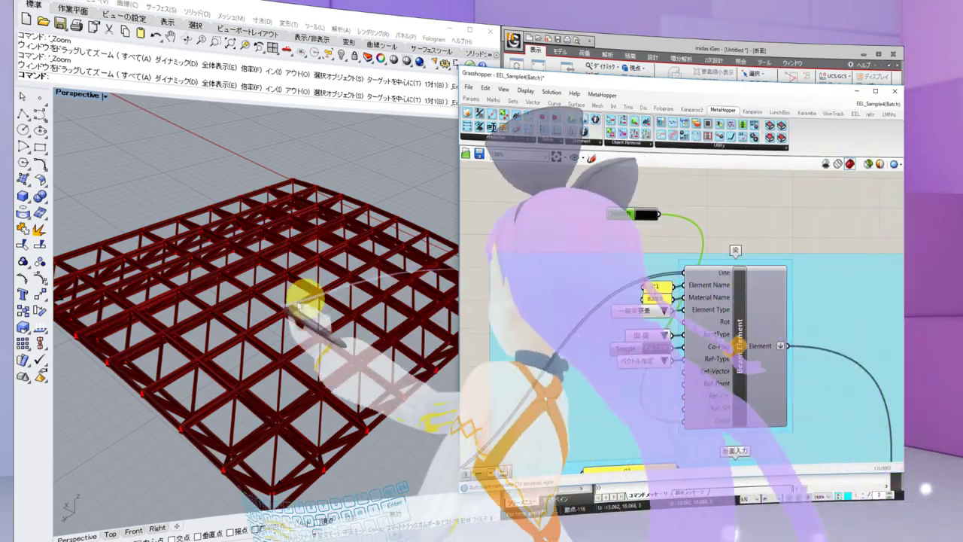
{"action": "right_click_drag", "start_coordinate": [316, 290], "coordinate": [297, 296]}
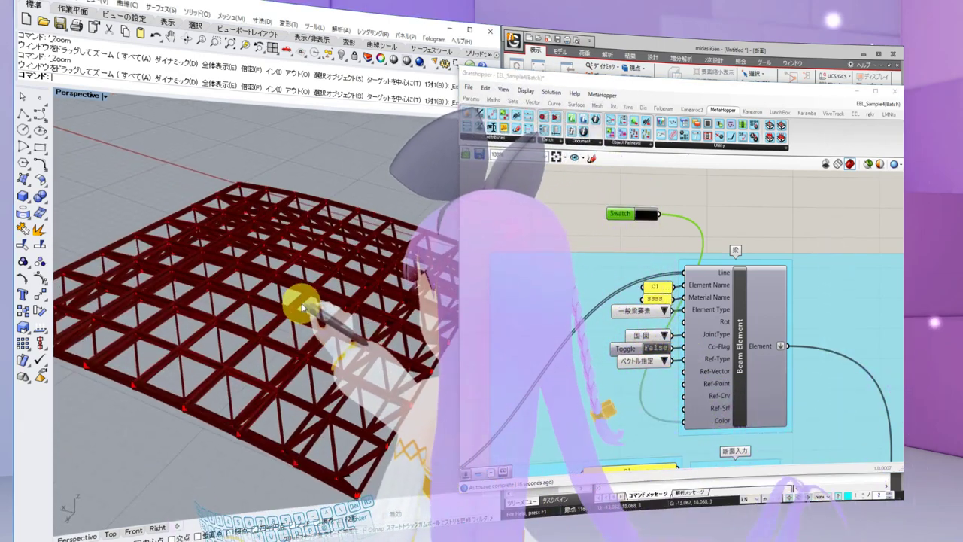
Examine the LunchBox Excel material-reading group and the toggle and mgtPath parameters feeding the Assemble component
{"action": "scroll", "coordinate": [728, 207], "scroll_direction": "down", "scroll_amount": 2}
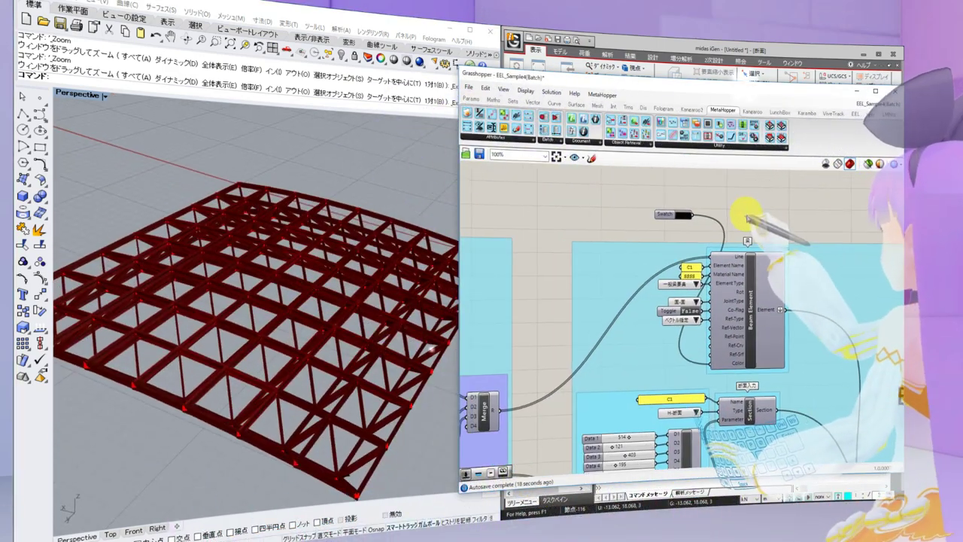
{"action": "scroll", "coordinate": [645, 215], "scroll_direction": "down", "scroll_amount": 8}
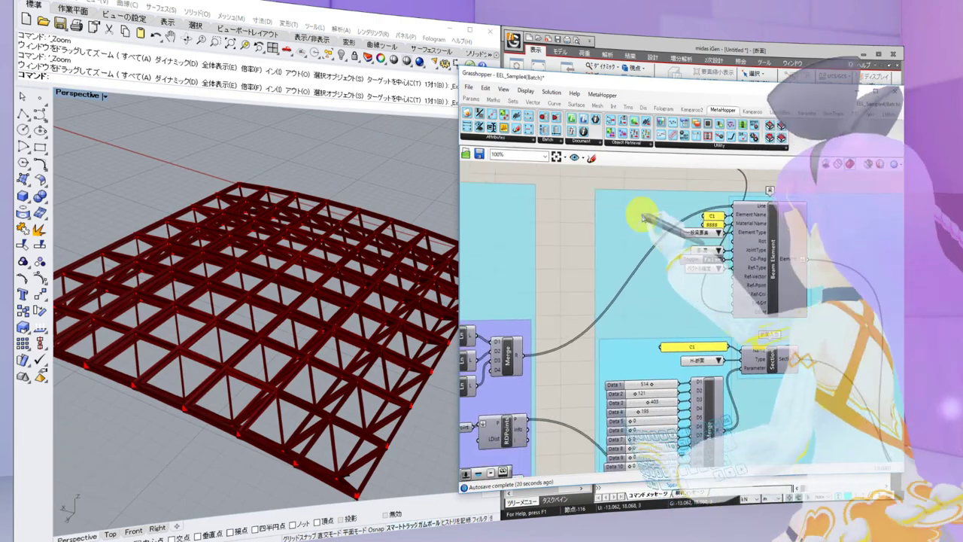
{"action": "scroll", "coordinate": [692, 323], "scroll_direction": "up", "scroll_amount": 5}
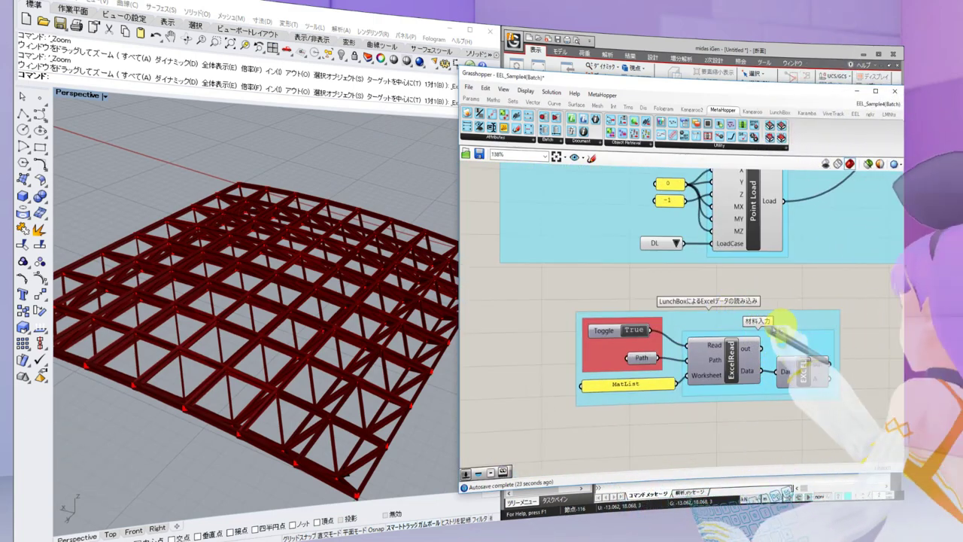
{"action": "scroll", "coordinate": [802, 289], "scroll_direction": "down", "scroll_amount": 3}
{"action": "right_click_drag", "start_coordinate": [803, 293], "coordinate": [685, 441]}
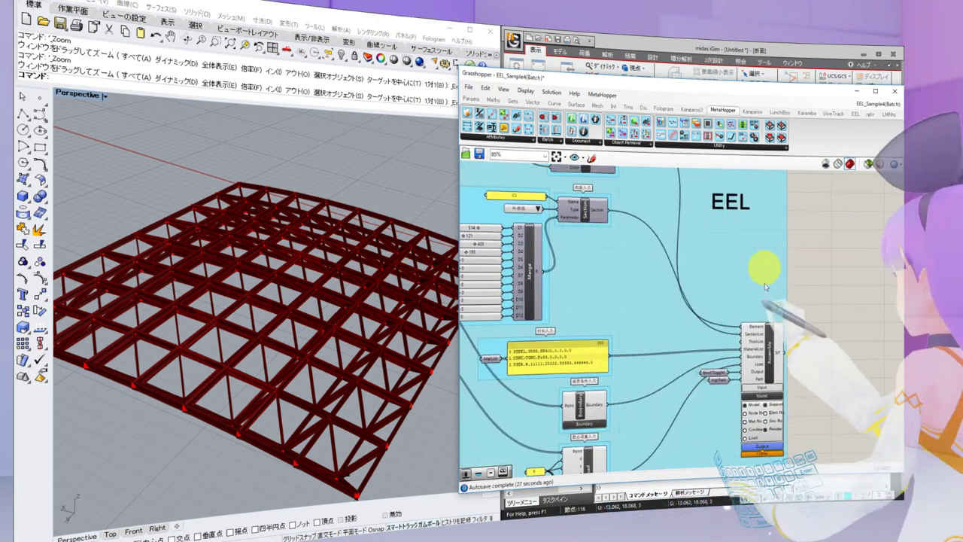
{"action": "scroll", "coordinate": [715, 371], "scroll_direction": "up", "scroll_amount": 4}
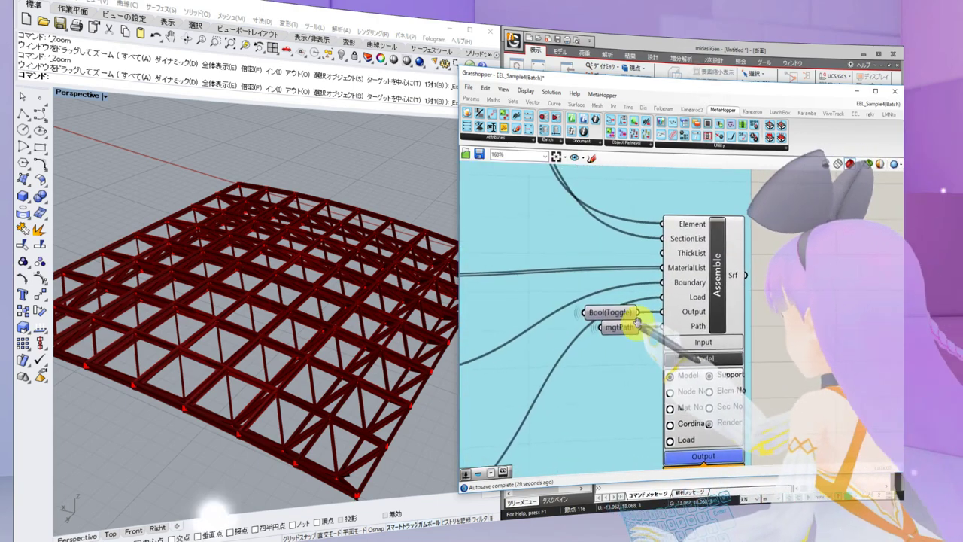